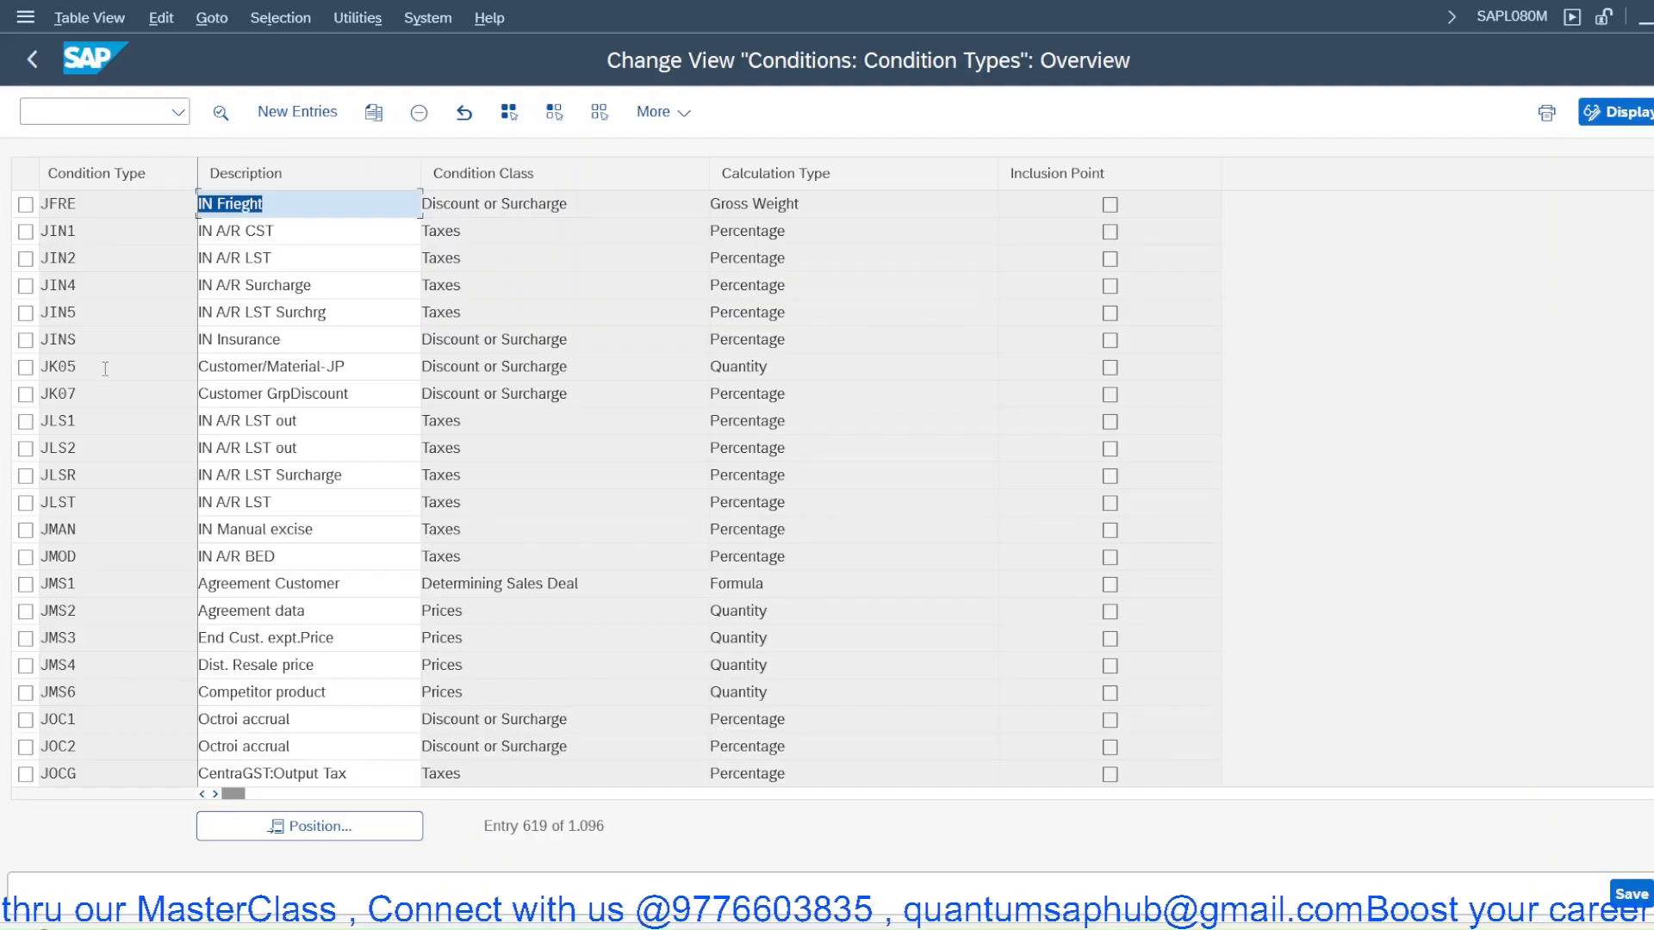
Position the condition types list at the entries beginning with K
scroll(105, 369, up, 3)
scroll(105, 369, up, 4)
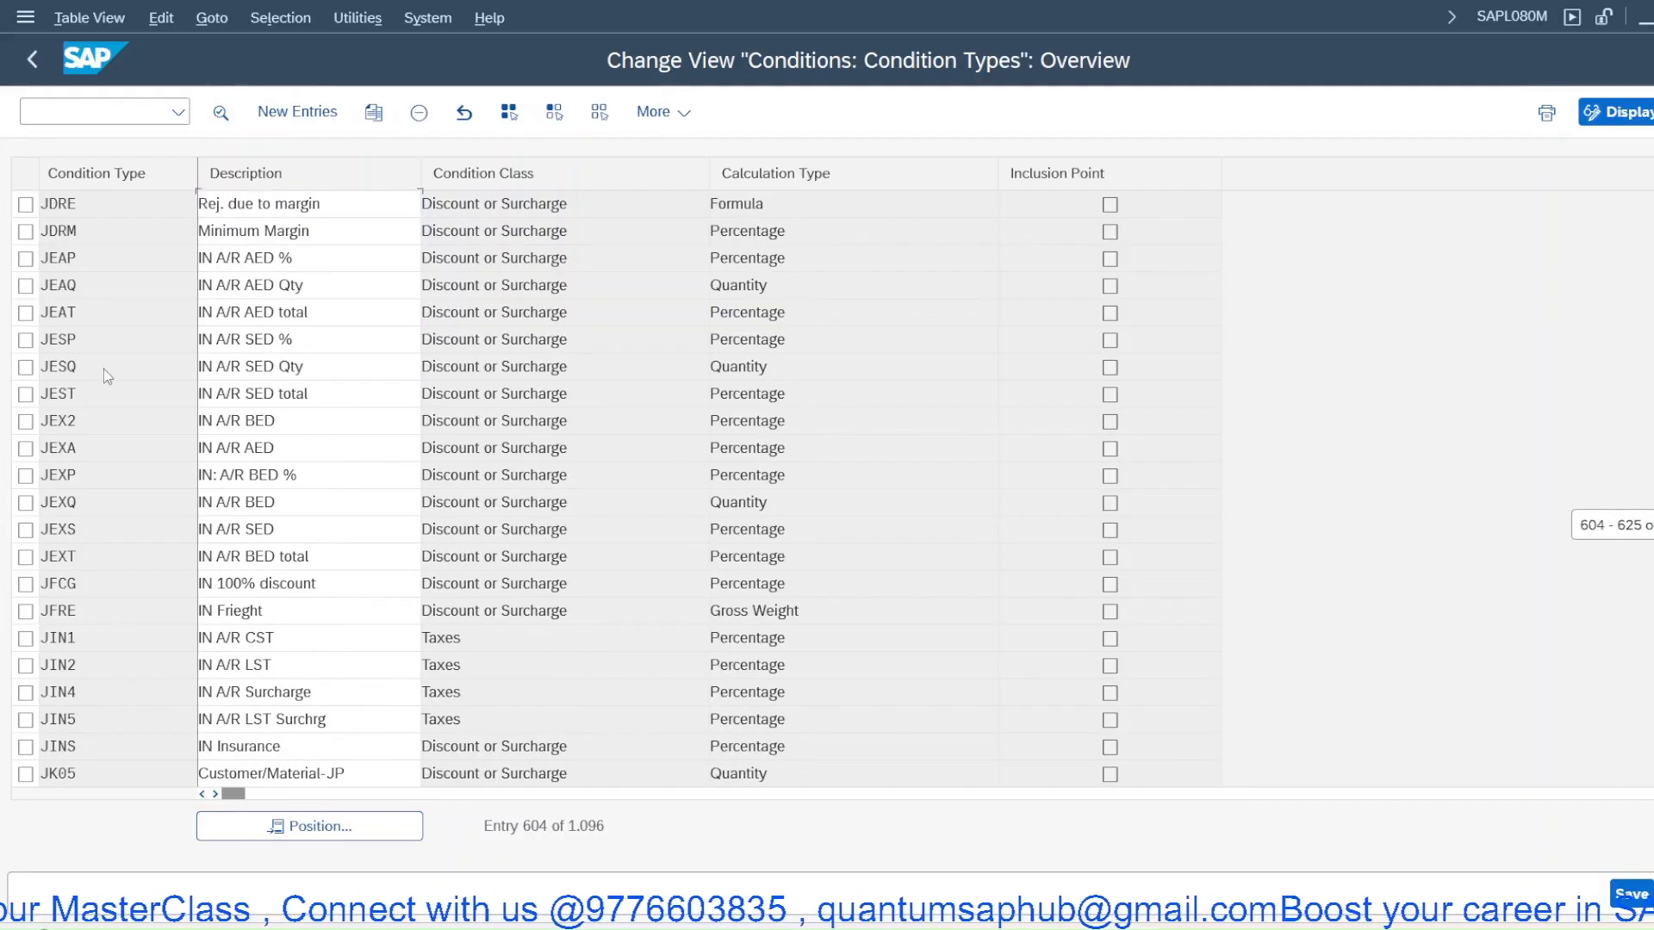
click(310, 836)
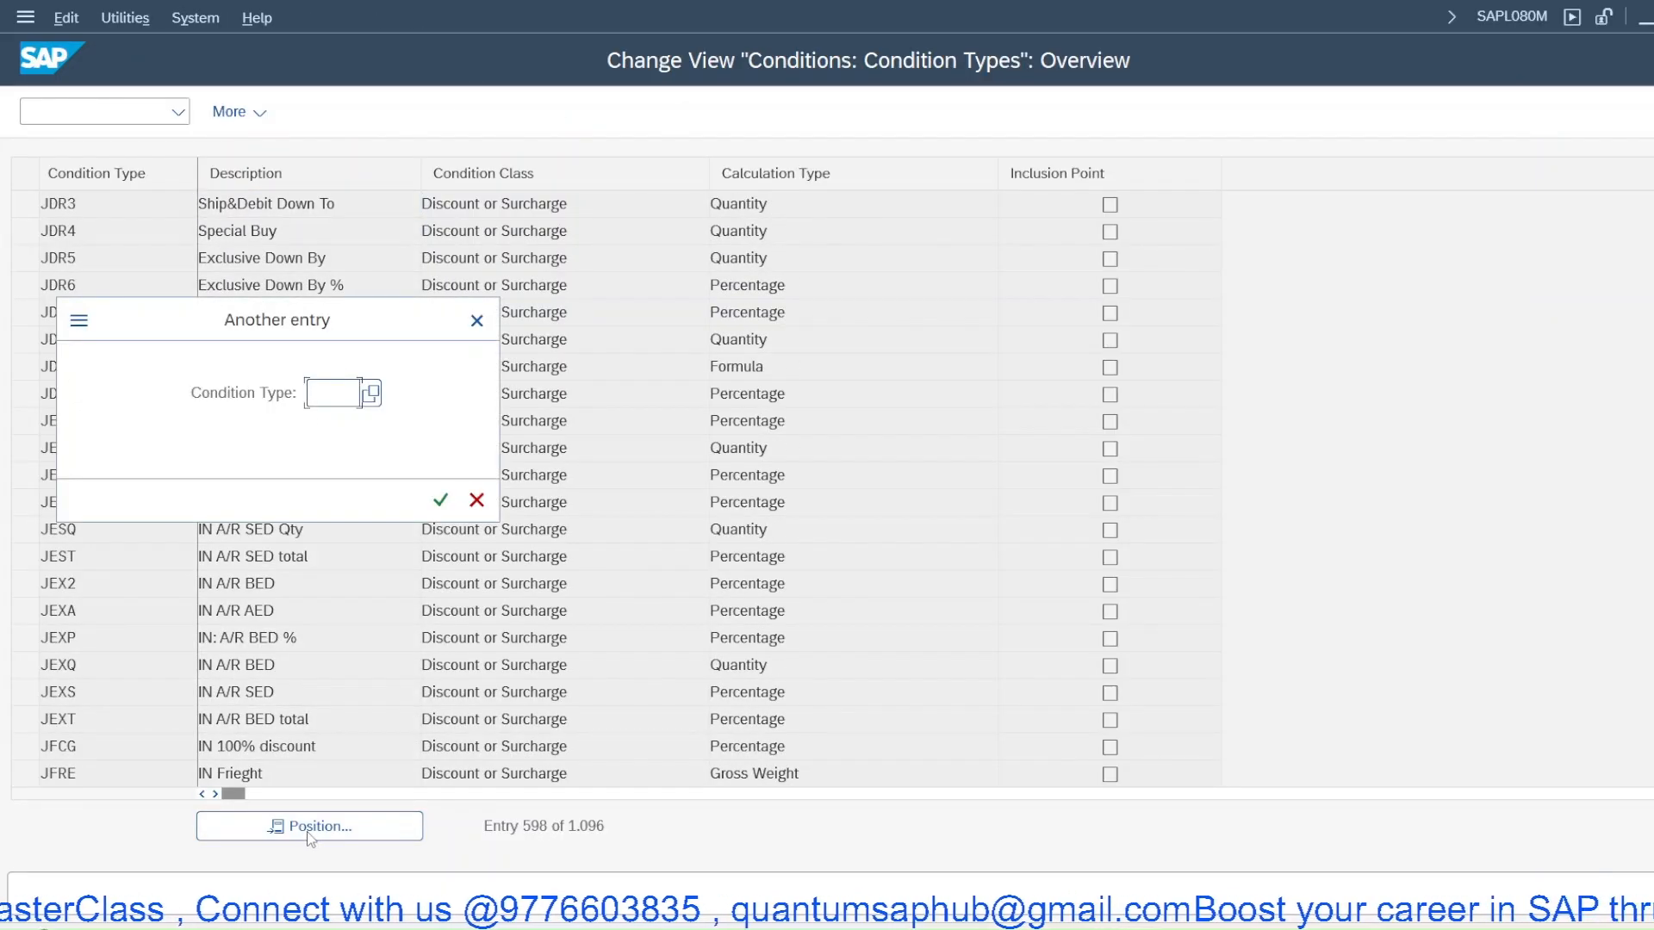
text(K)
key(Return)
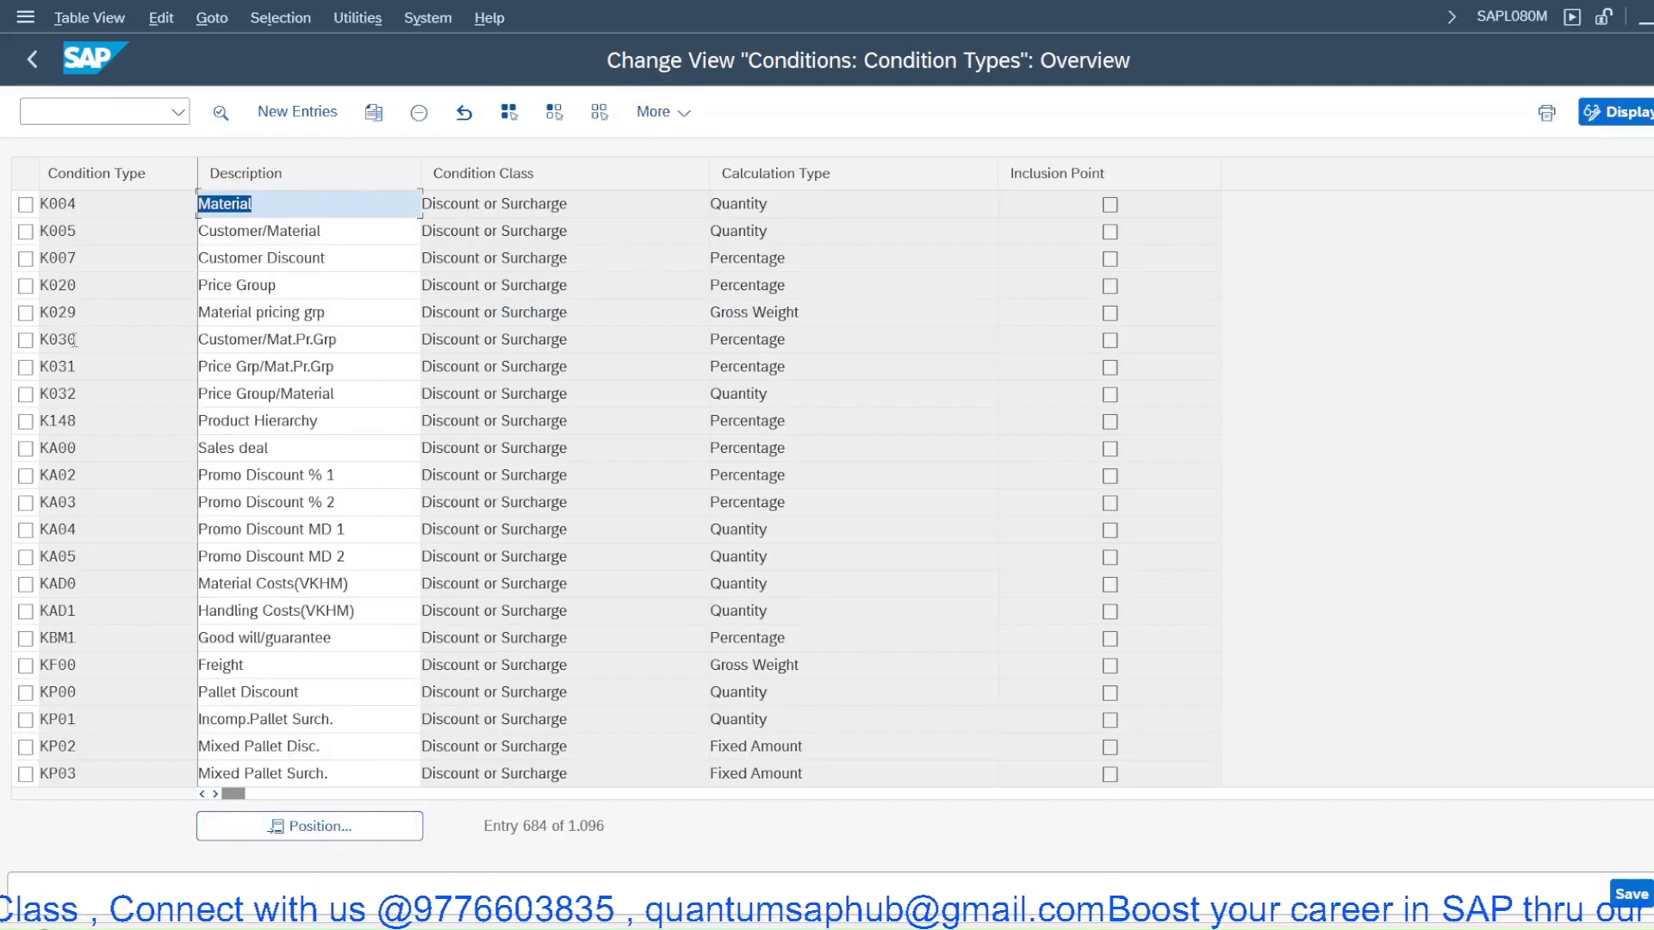
Copy condition type K007 to a new condition type JK17 with the description Customer Discount-JP
click(26, 259)
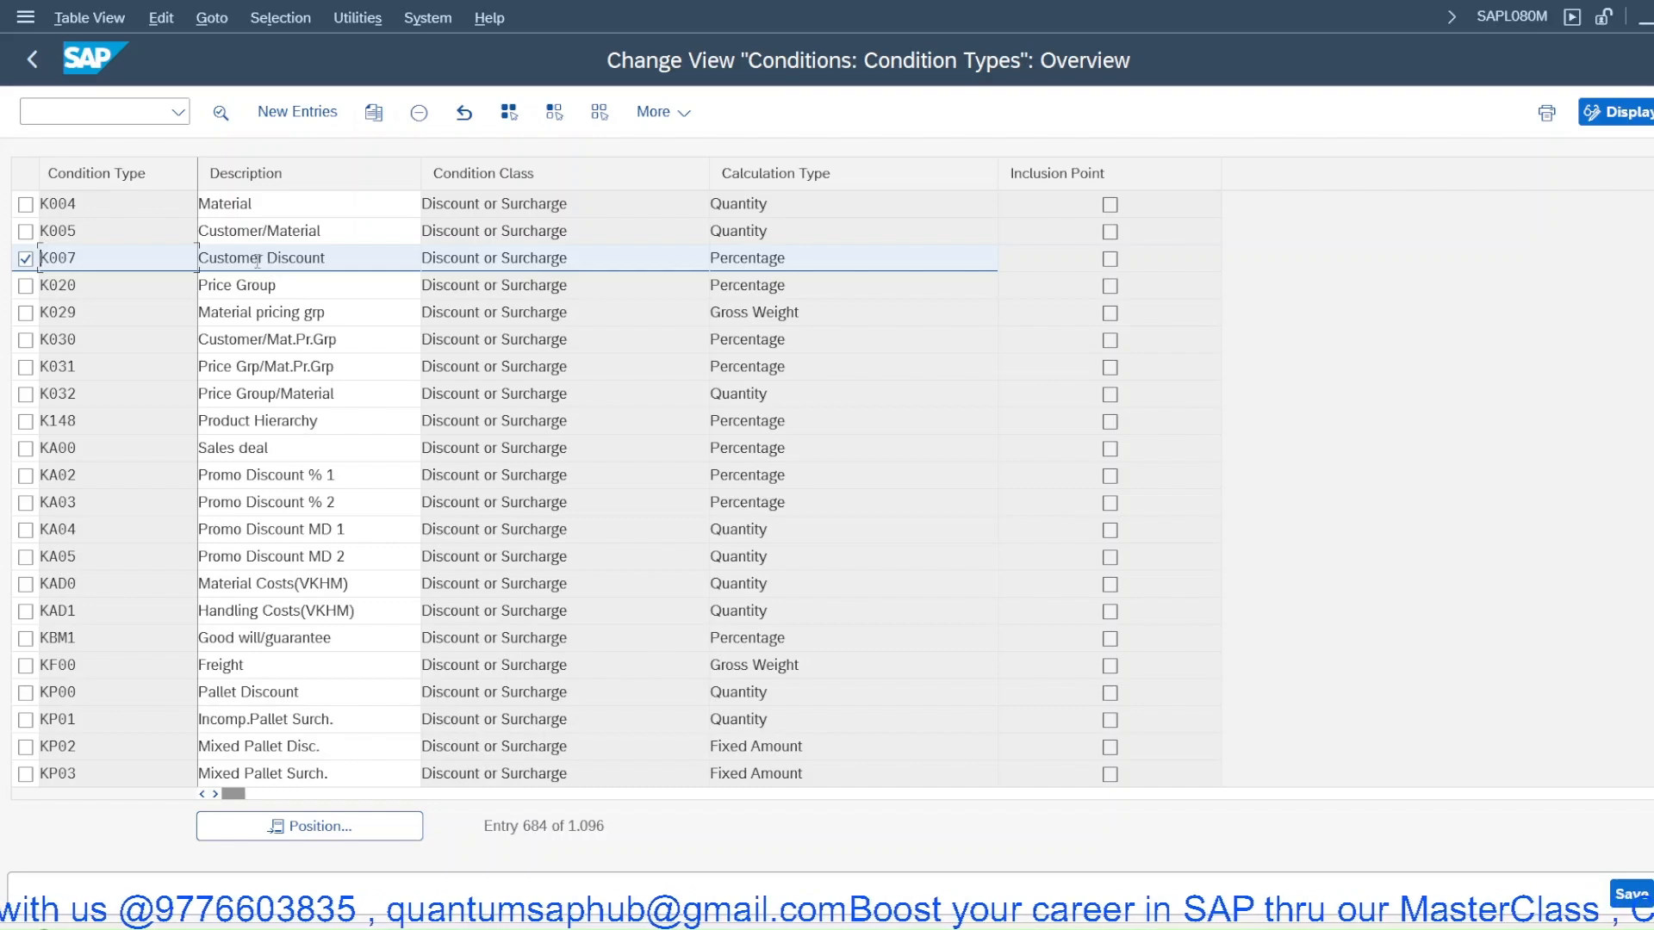
click(373, 112)
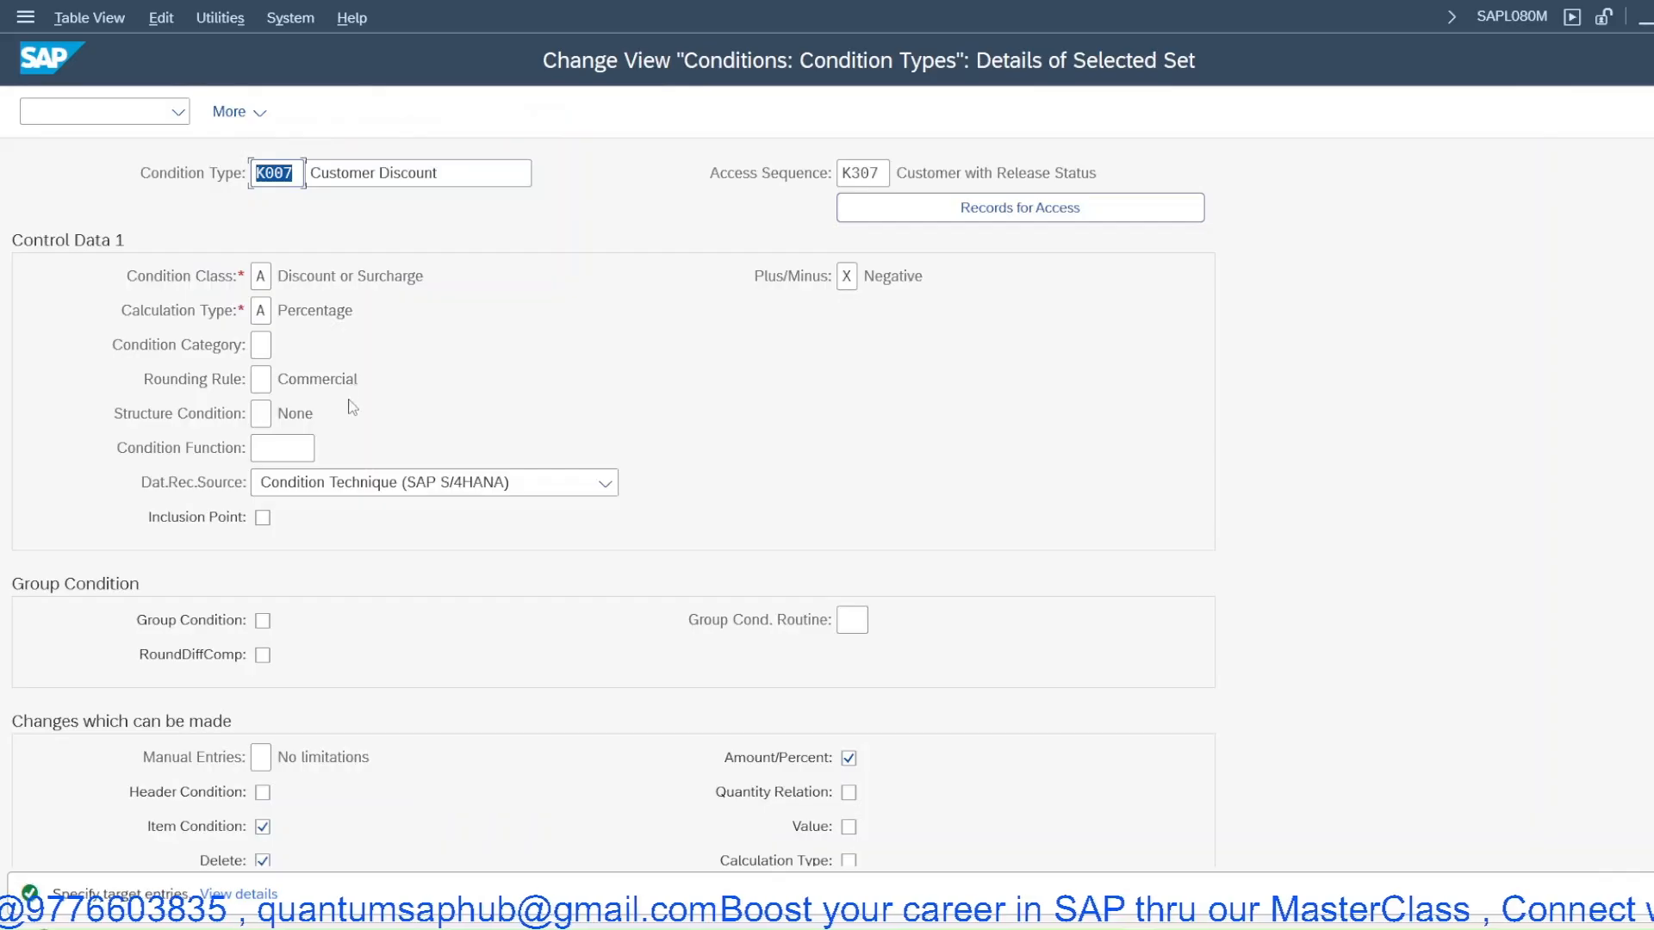
click(503, 173)
text(-JP)
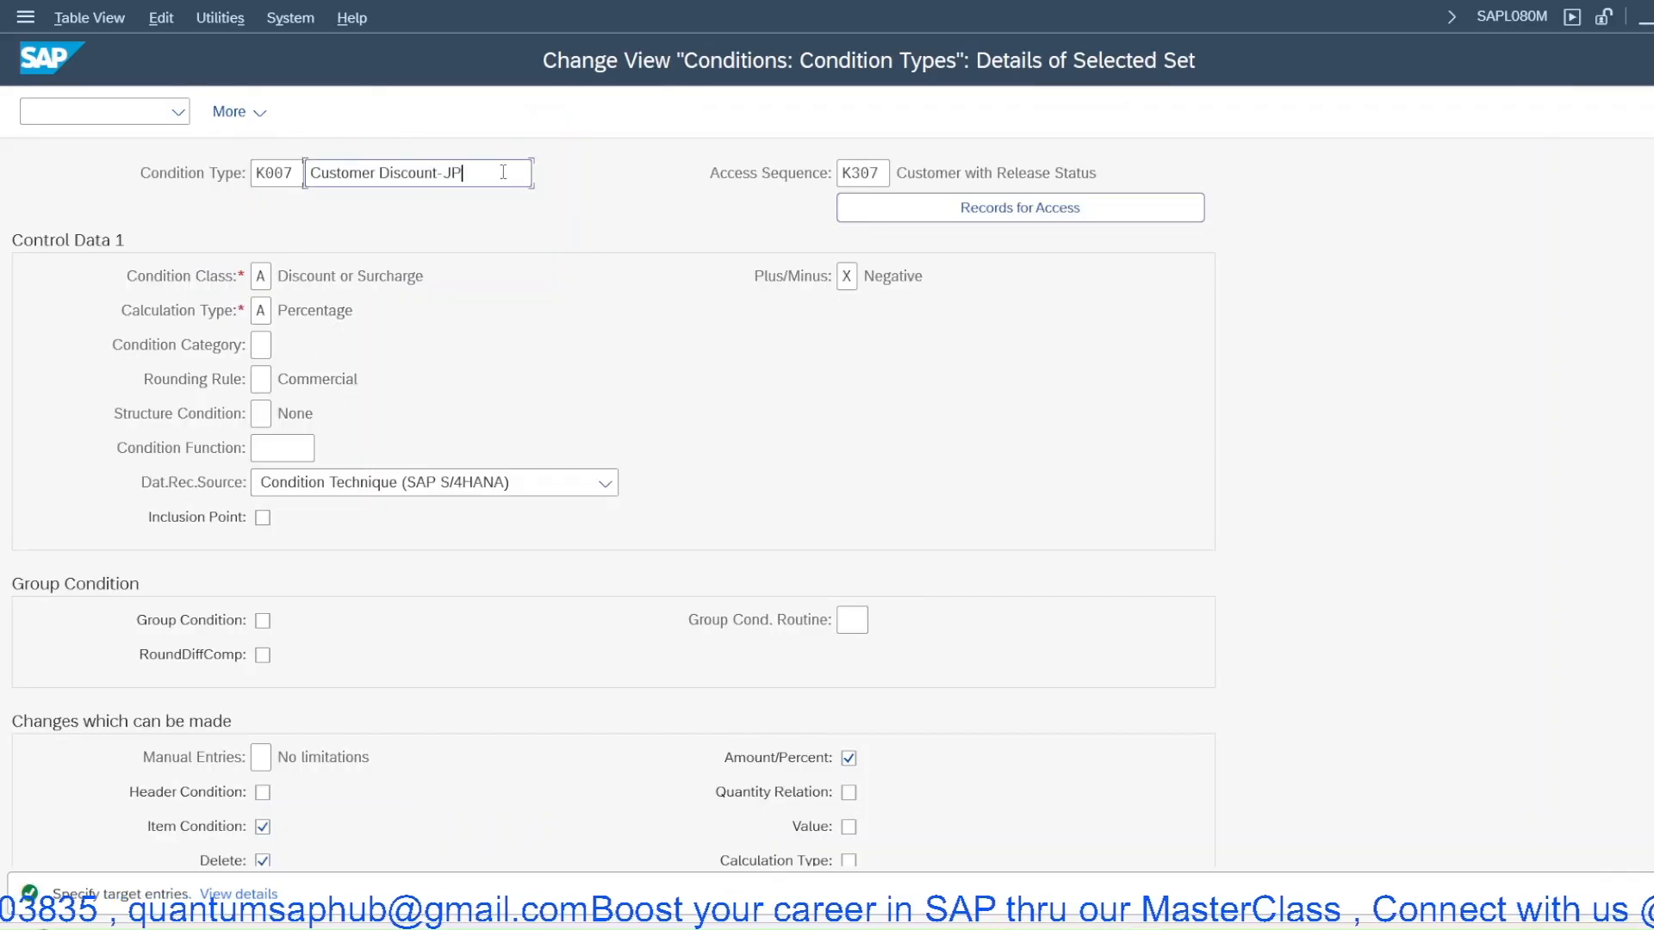
drag(275, 176, 248, 178)
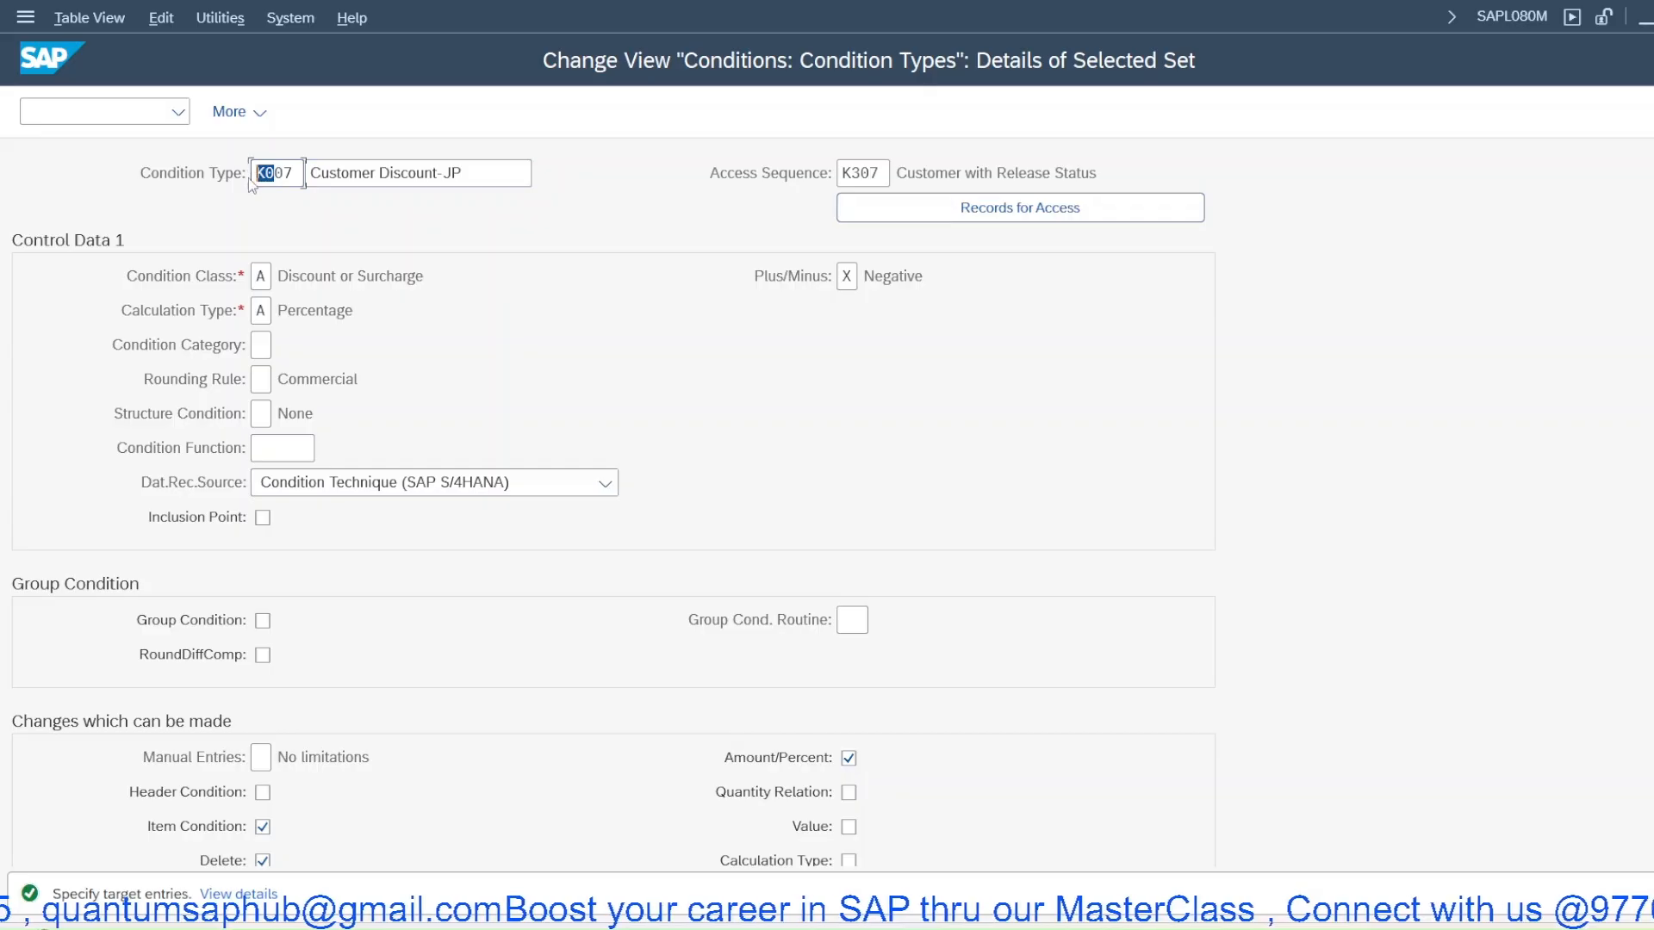
text(JK1)
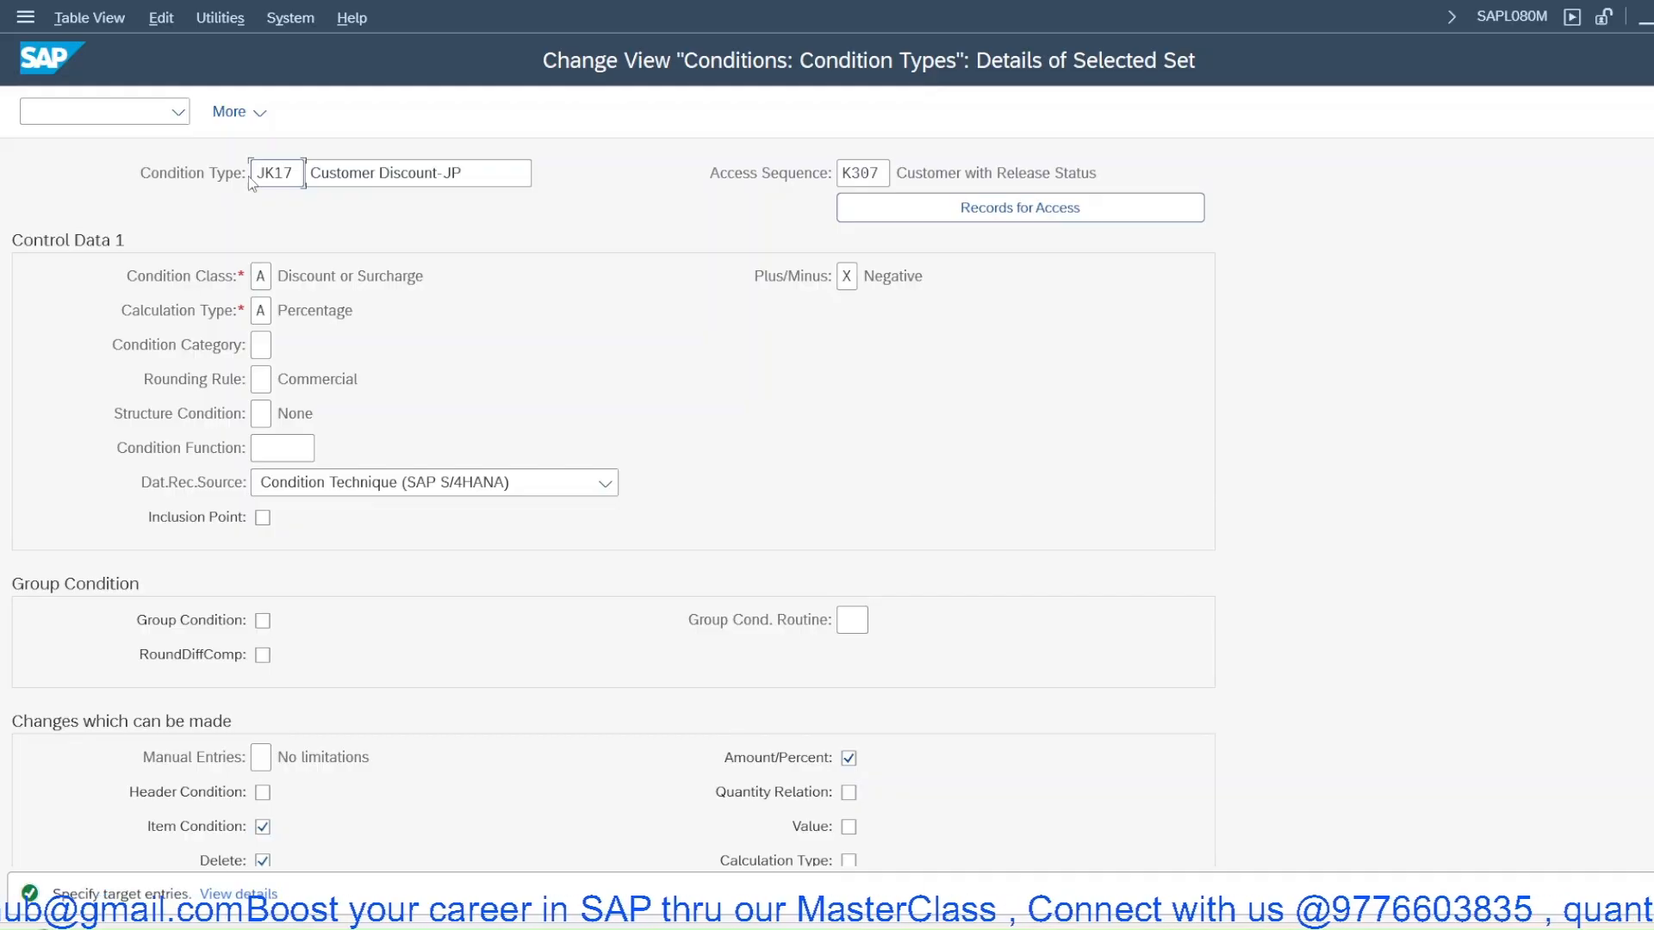
key(Return)
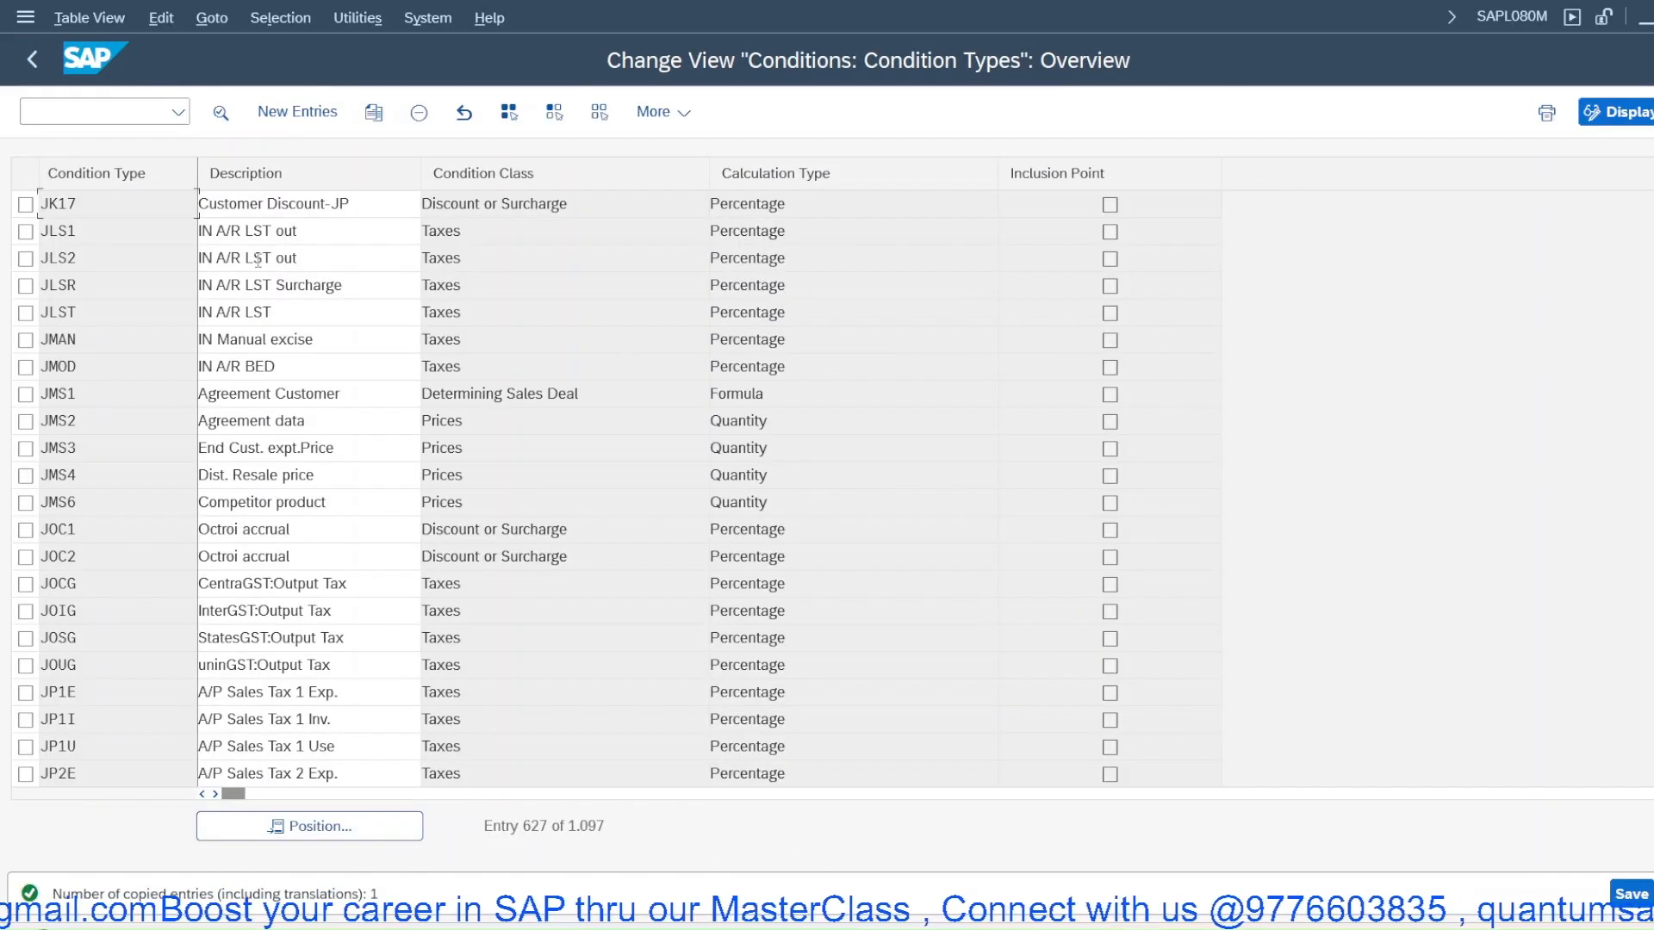
Check the JK17 and JK05 entries in the overview and examine the detail settings of JK05
scroll(141, 351, up, 1)
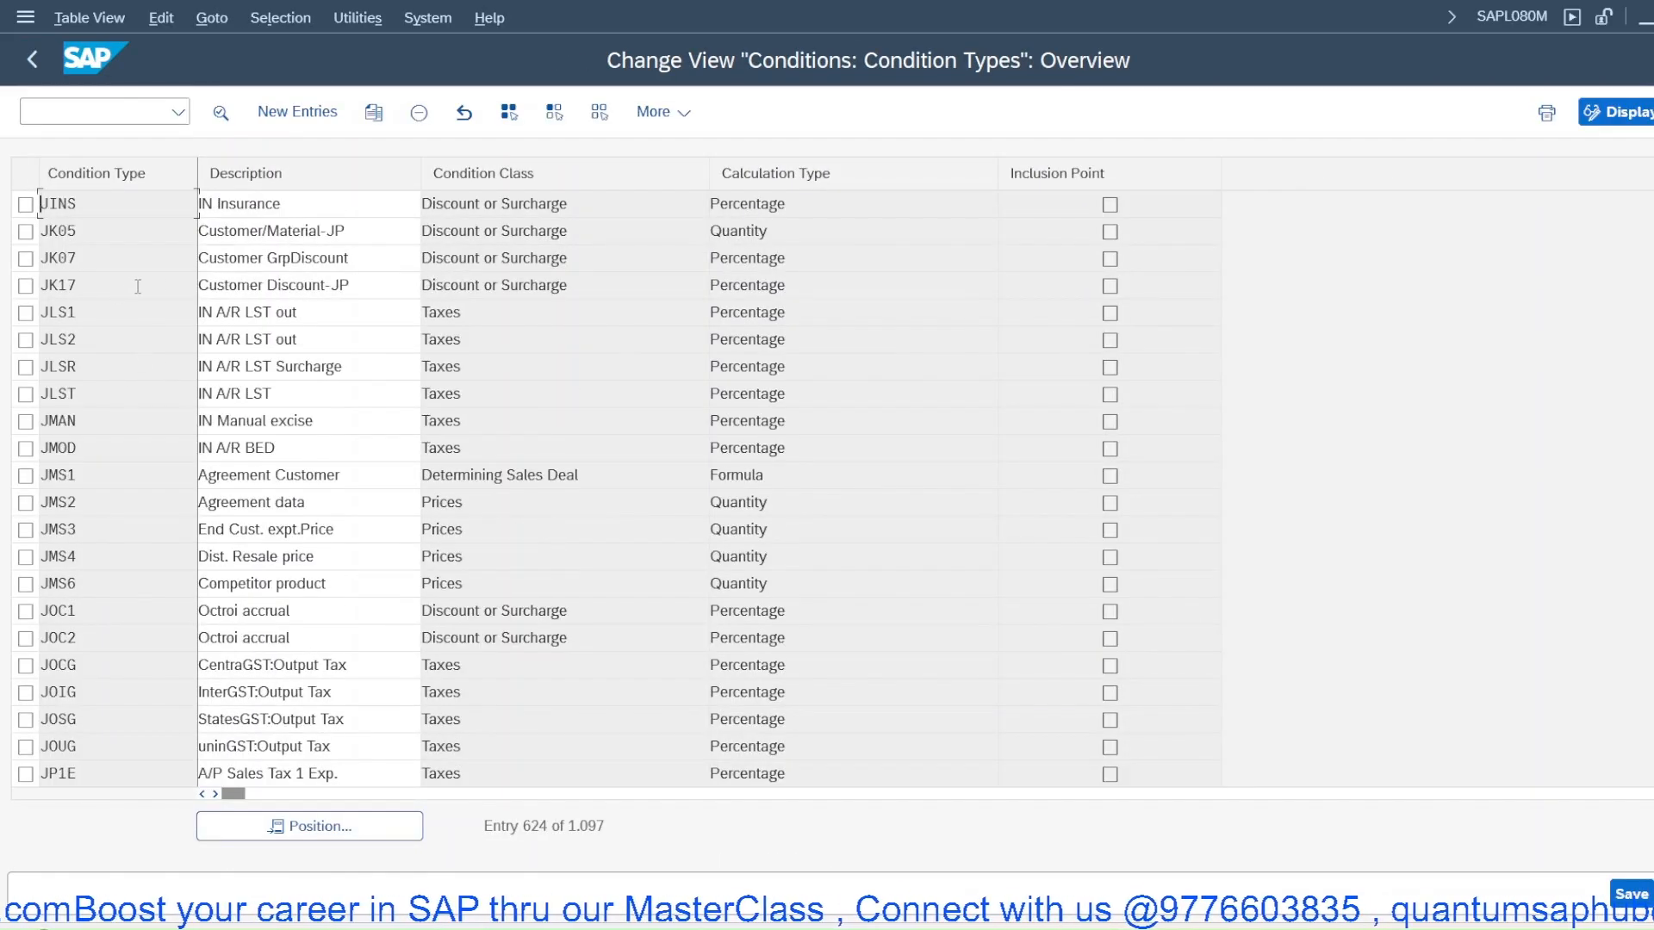
drag(350, 284, 199, 284)
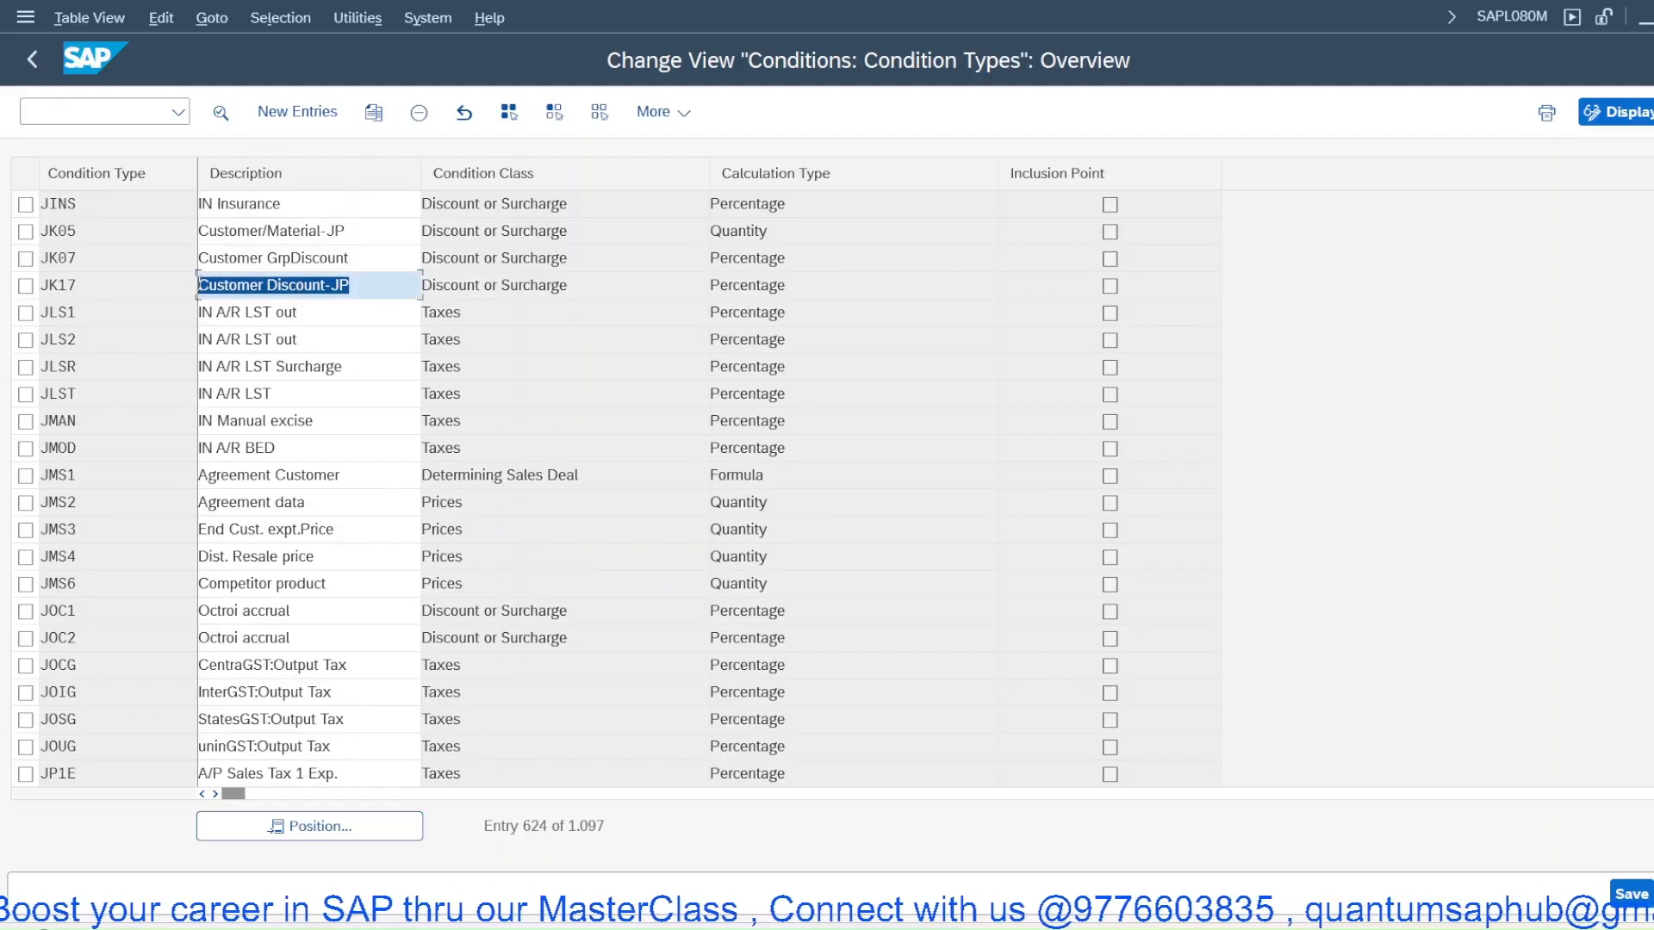
click(106, 231)
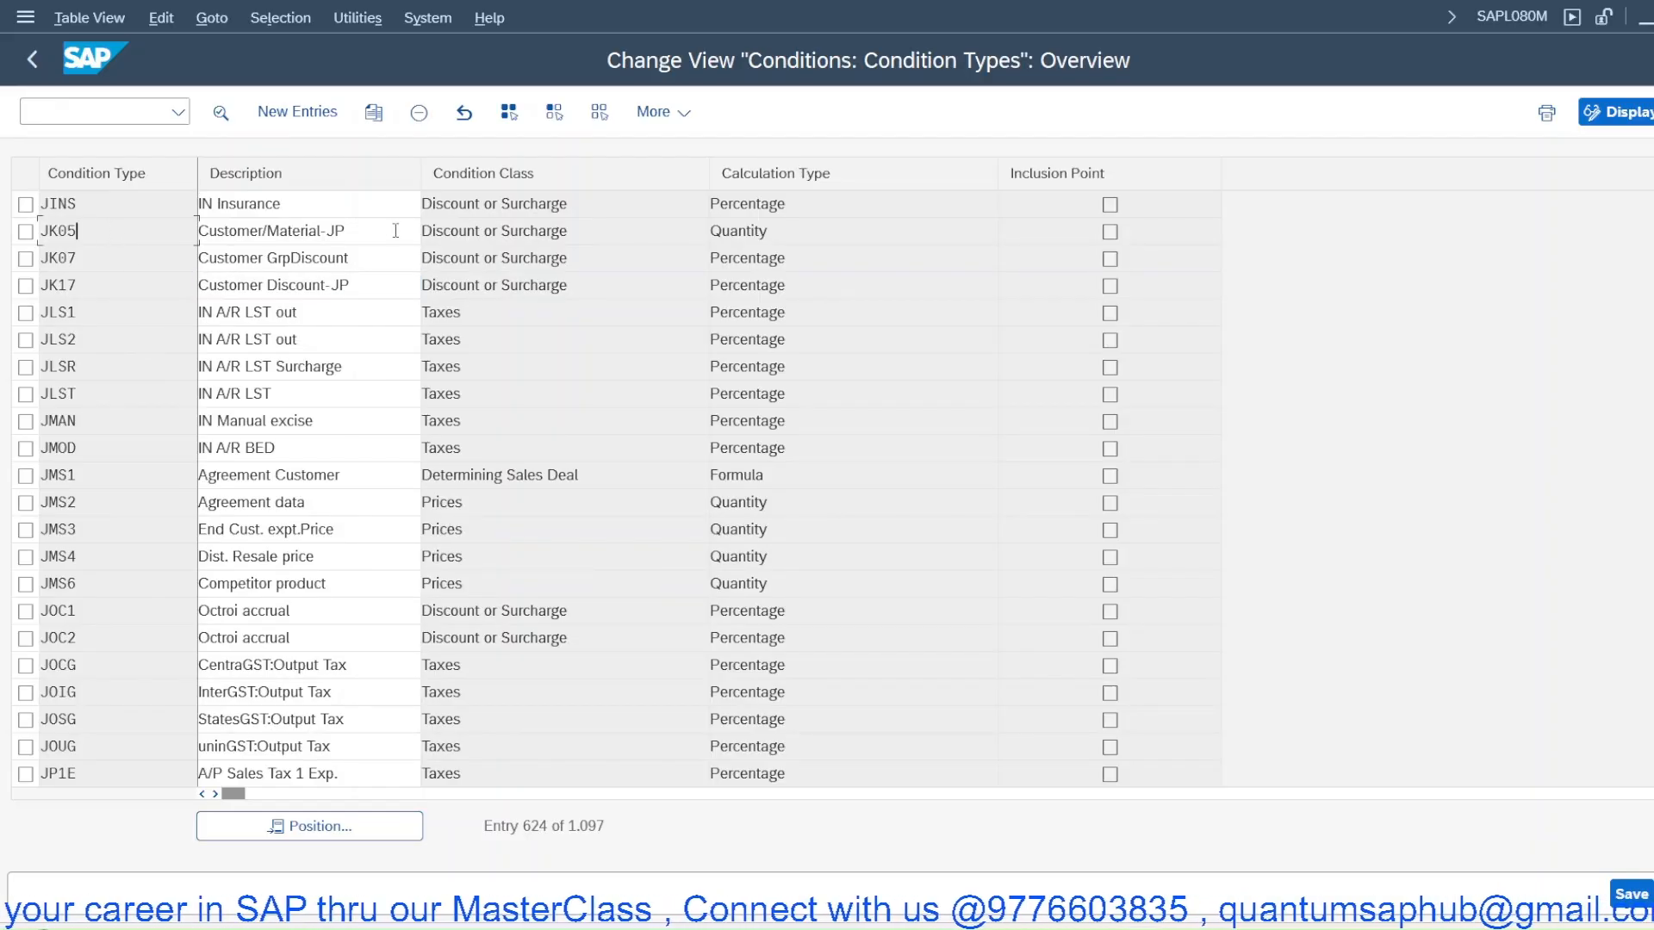
drag(395, 230, 180, 227)
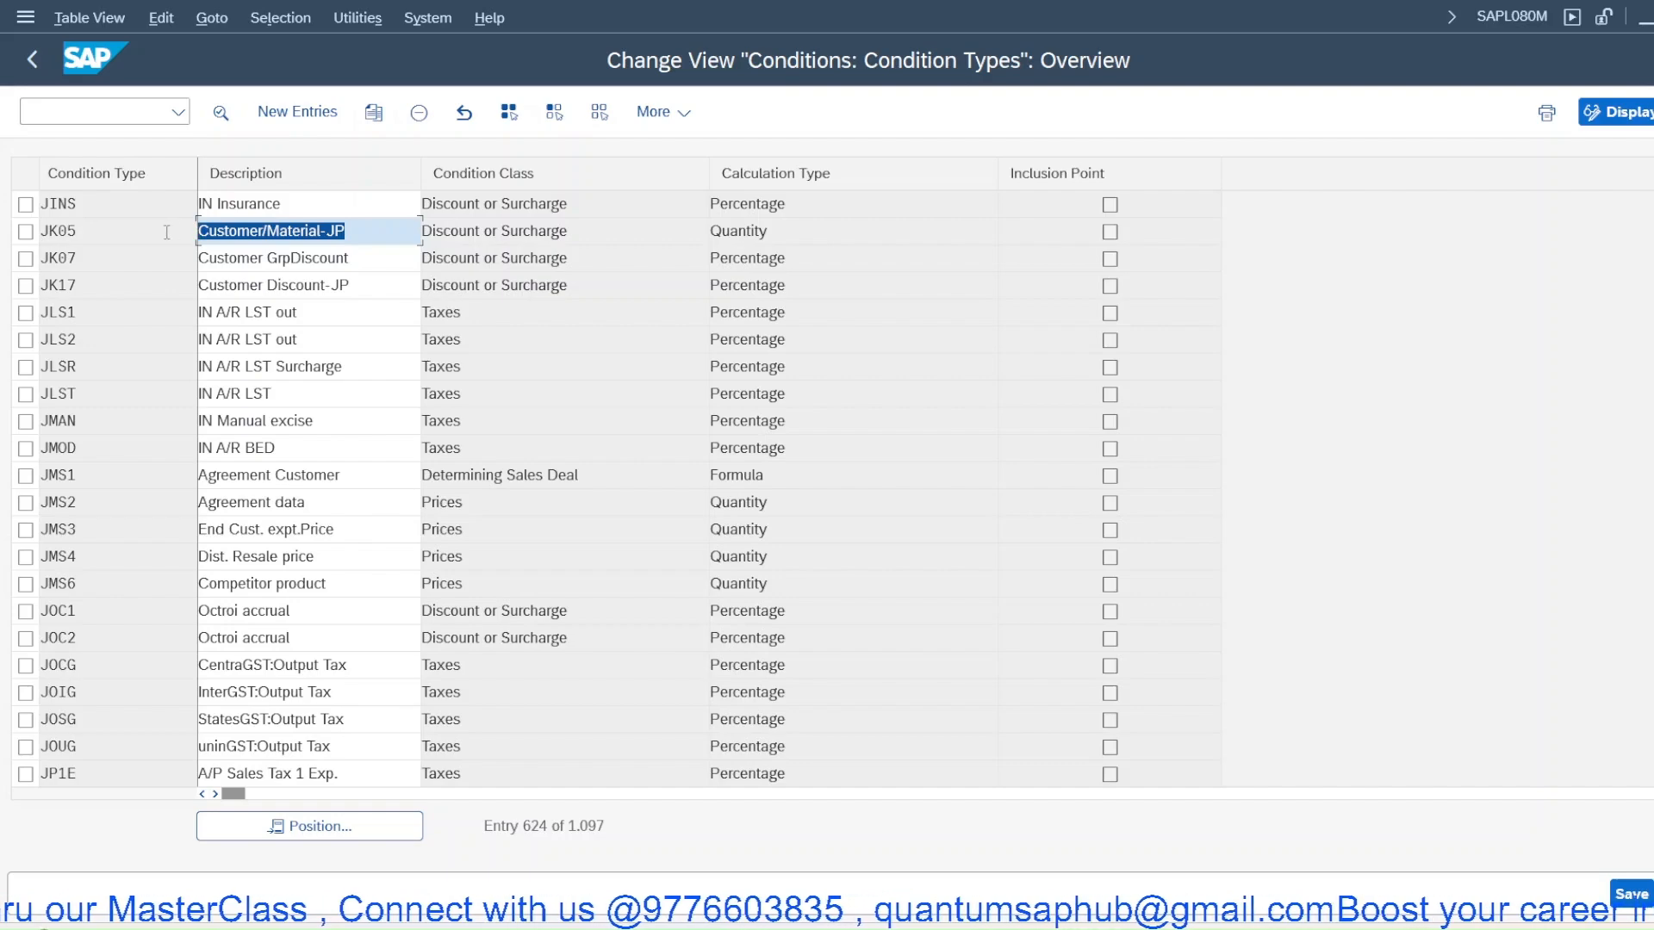
double_click(166, 232)
scroll(664, 708, down, 4)
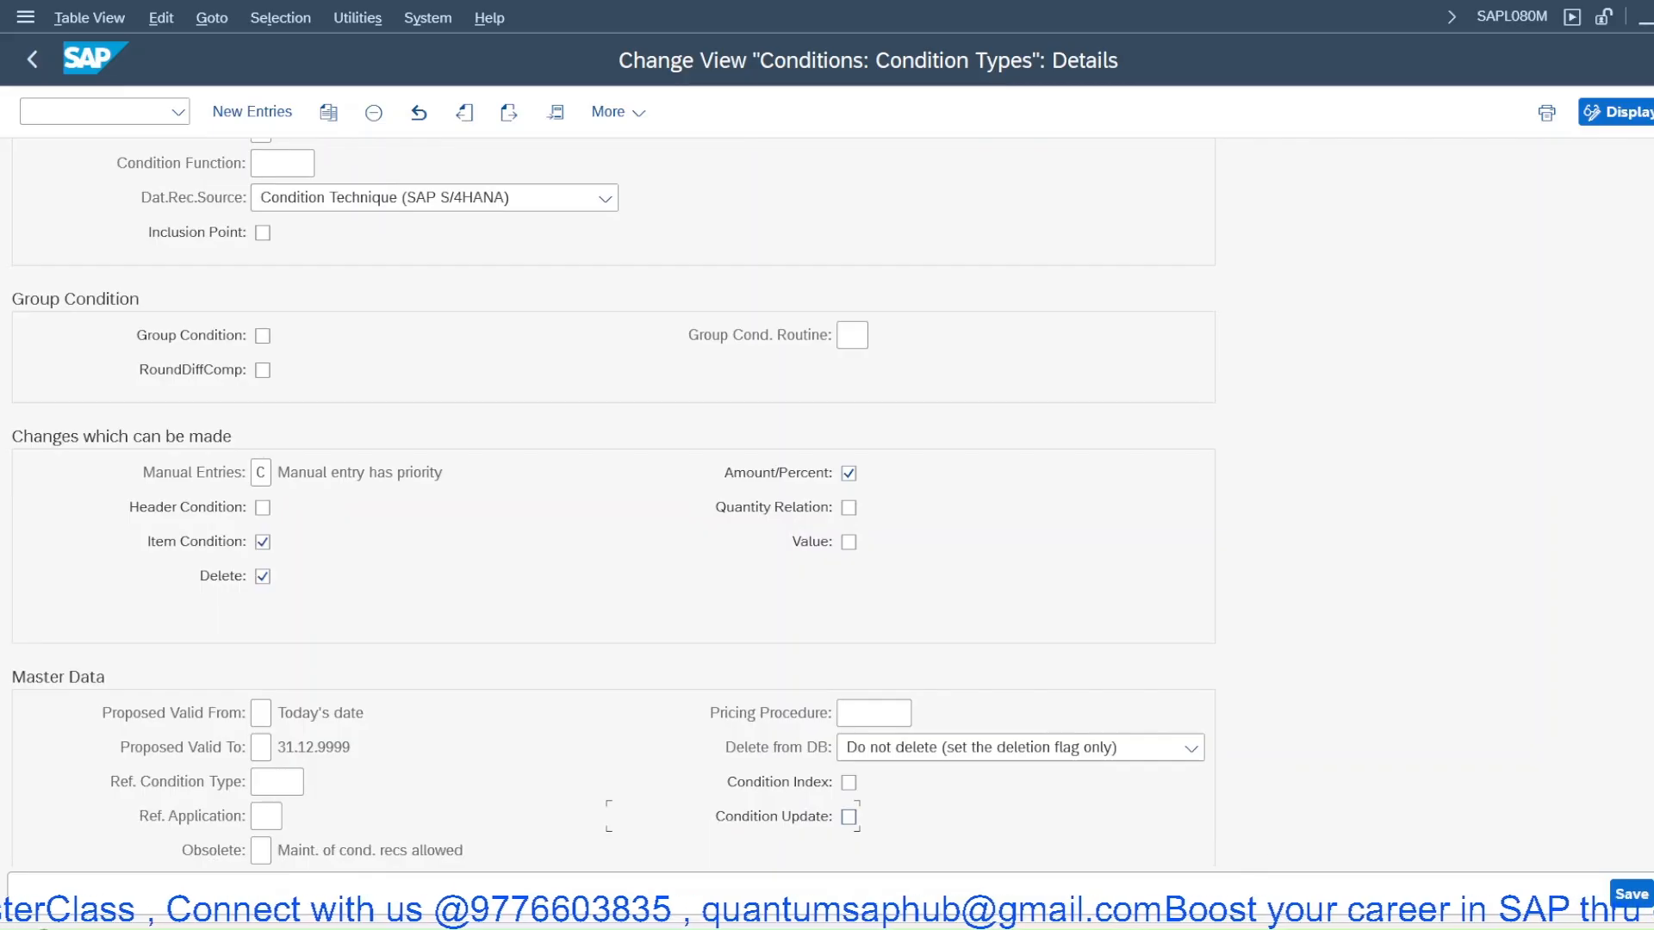
Save the condition types to the customizing request JP Company Setup and return to the overview
click(1637, 901)
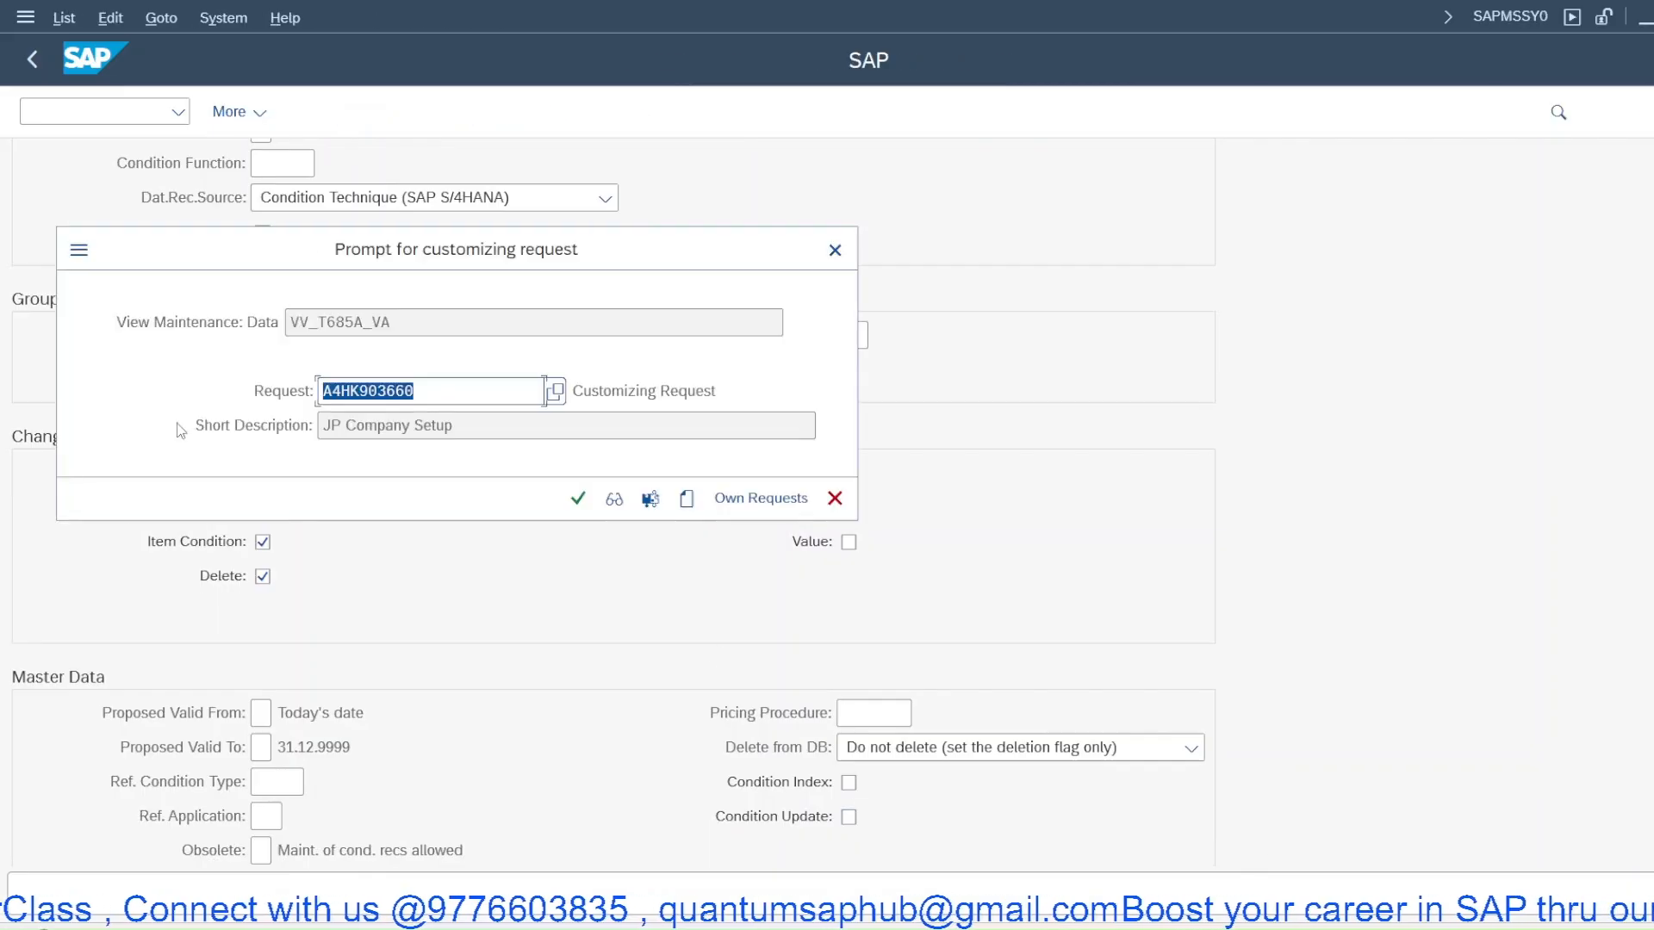
click(575, 500)
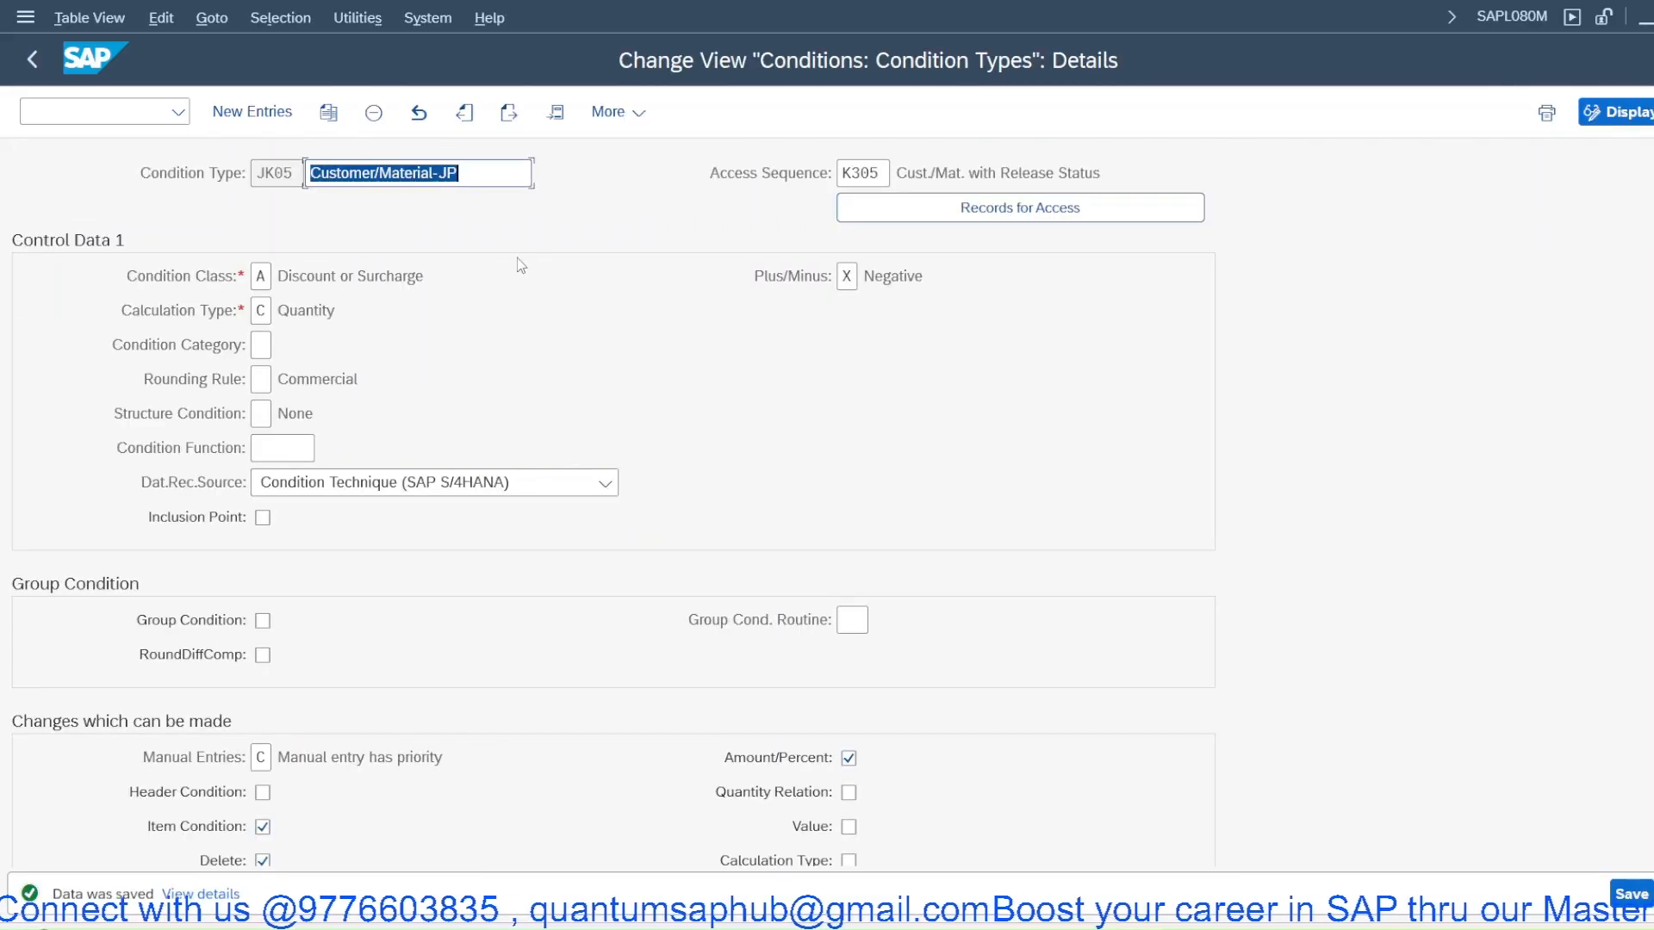
right_click(519, 248)
click(570, 299)
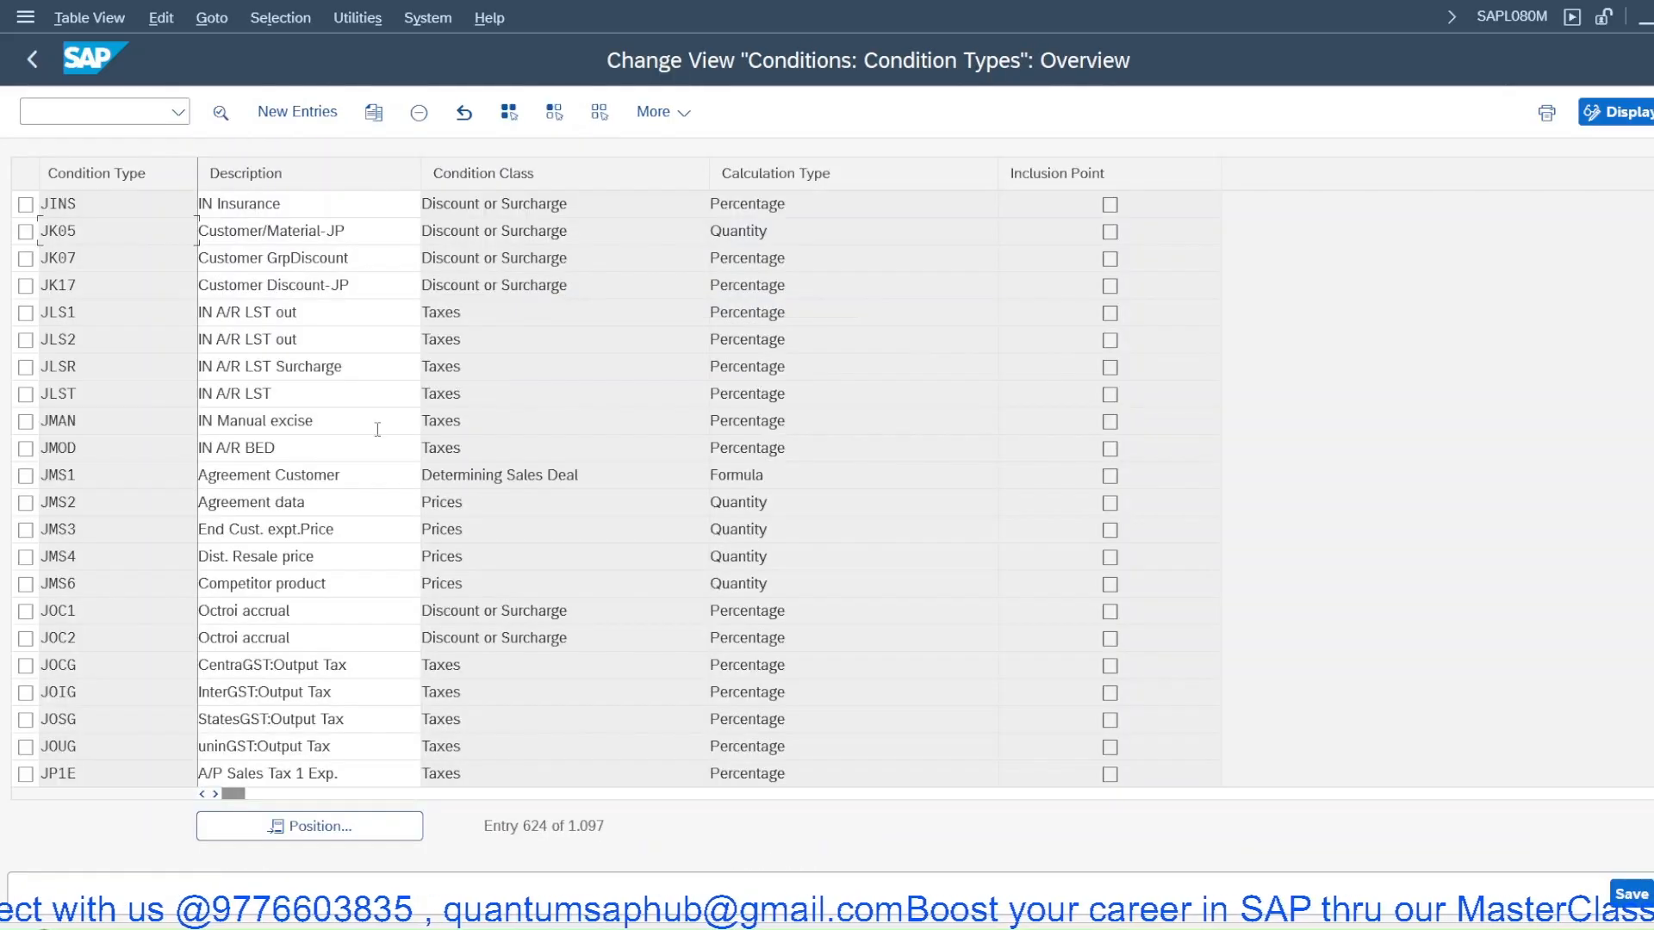
Review the detail settings of condition type JK17, then return to the overview and select JK05 and JK17
double_click(77, 286)
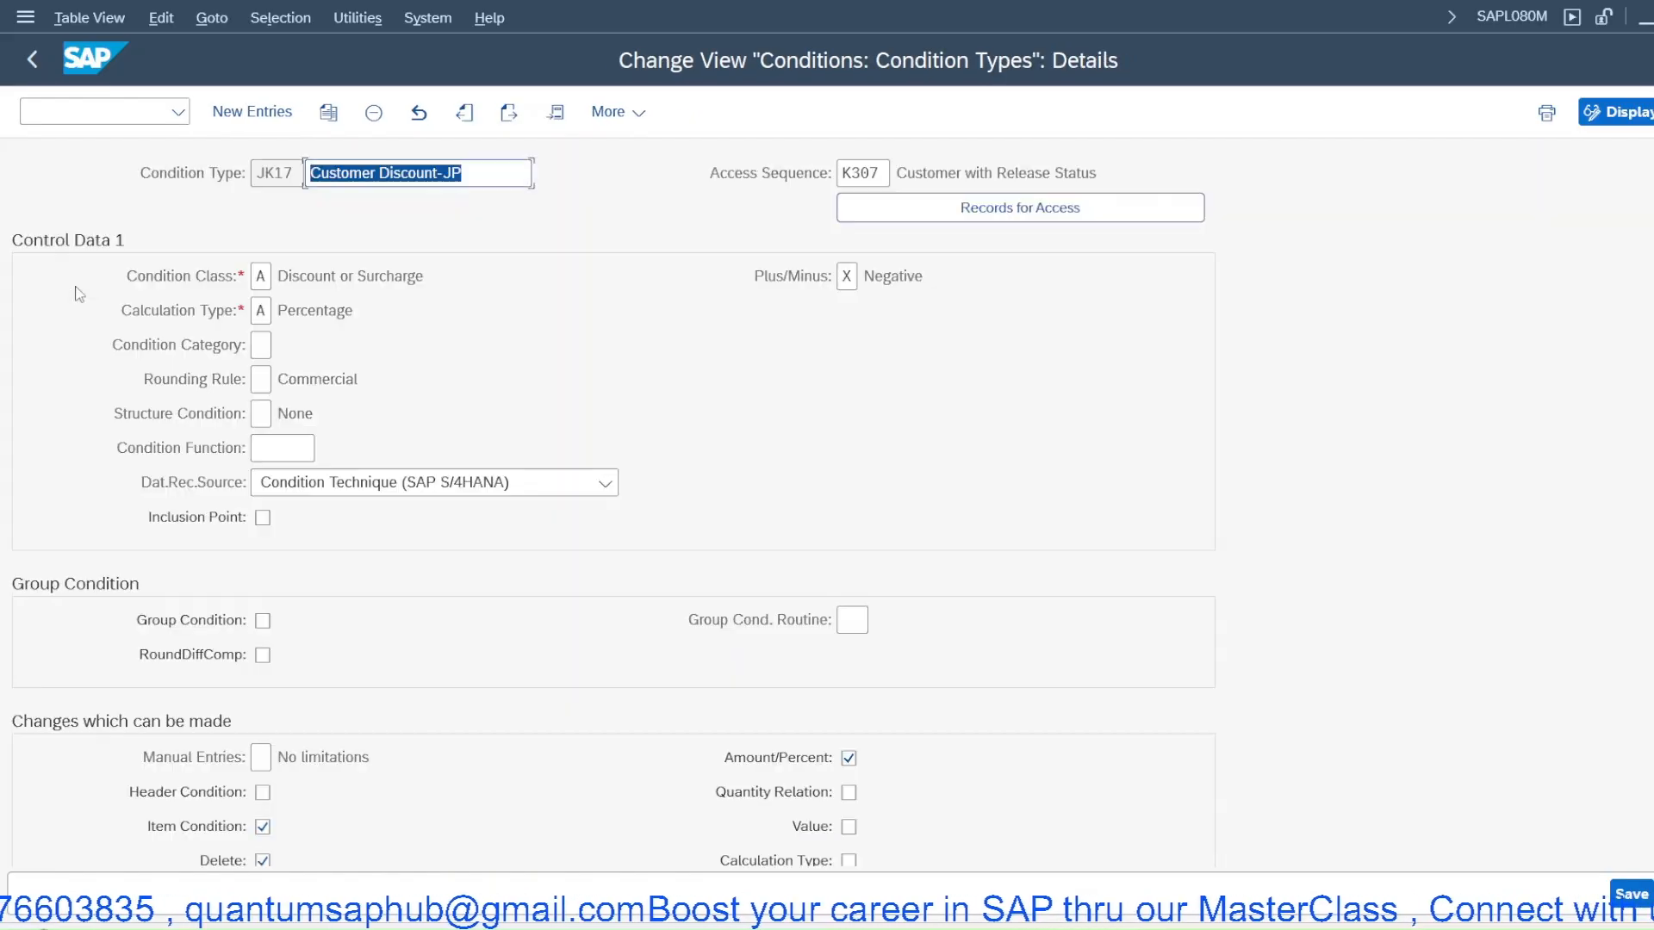
scroll(997, 730, down, 5)
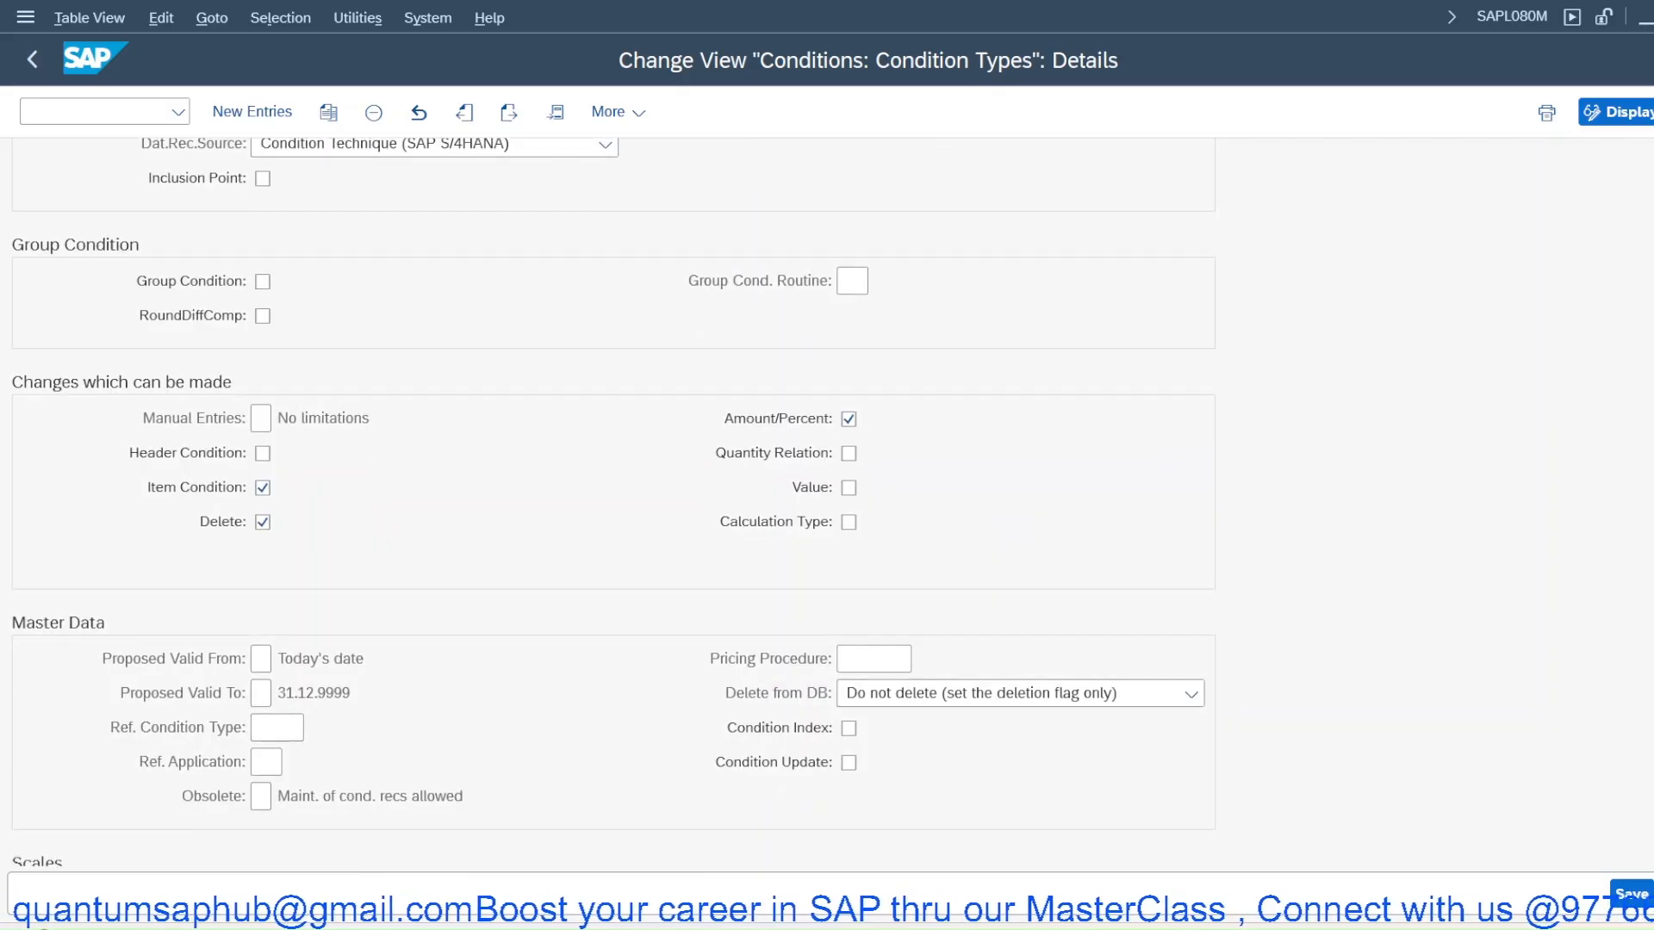
scroll(613, 500, down, 8)
scroll(1307, 442, up, 13)
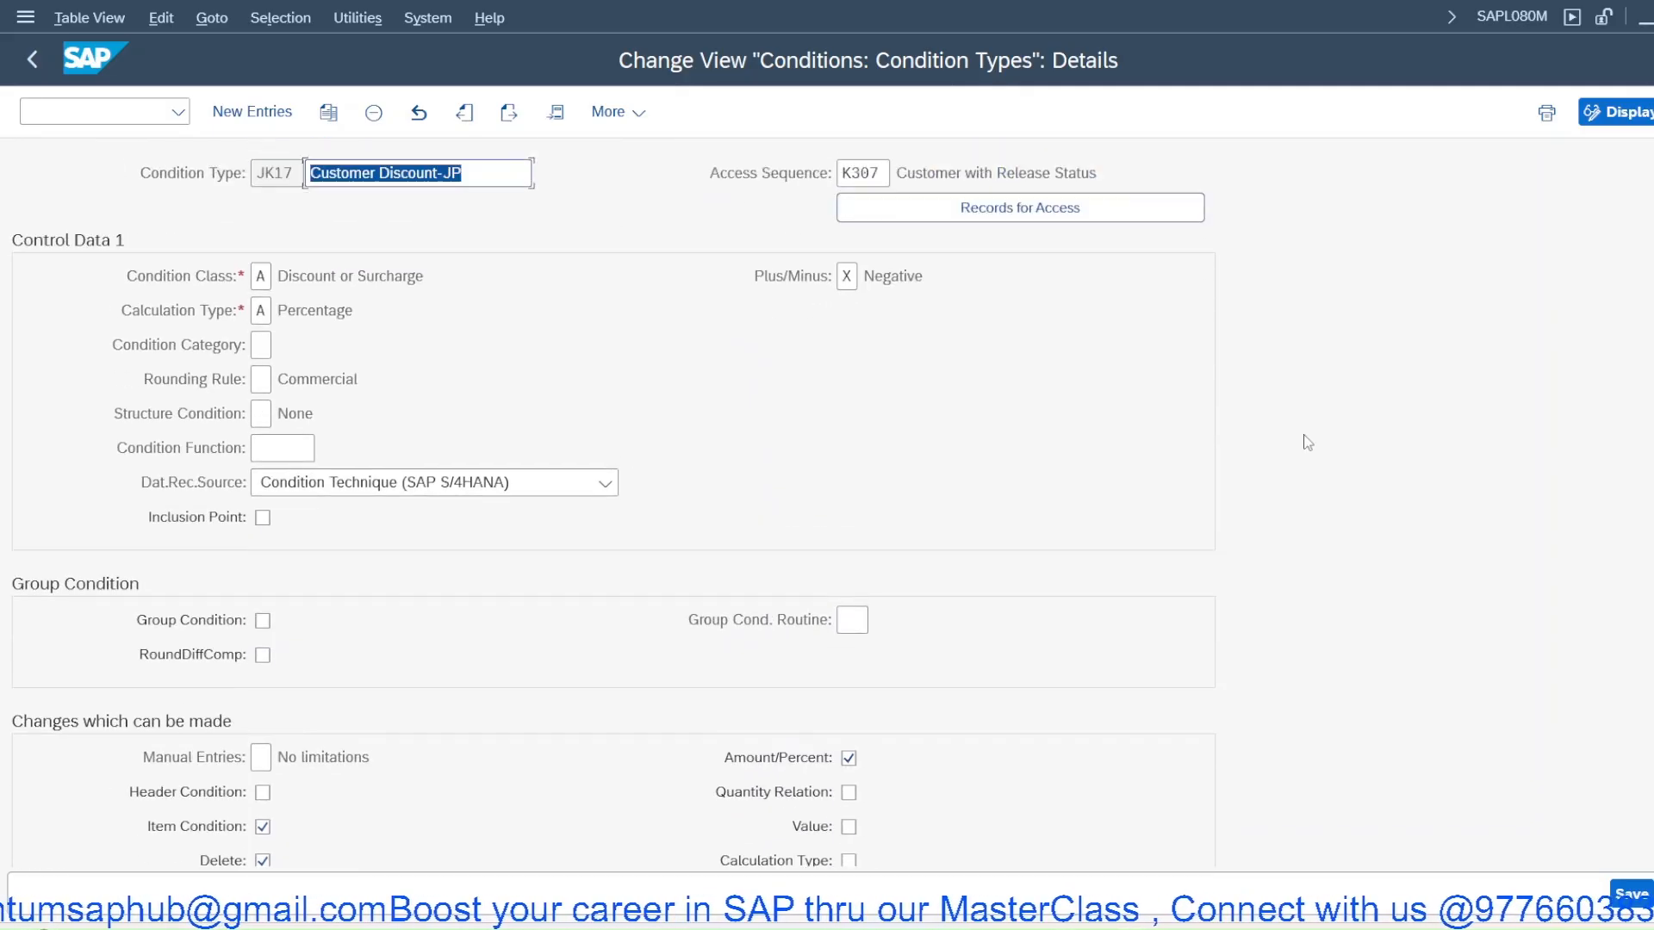
click(88, 114)
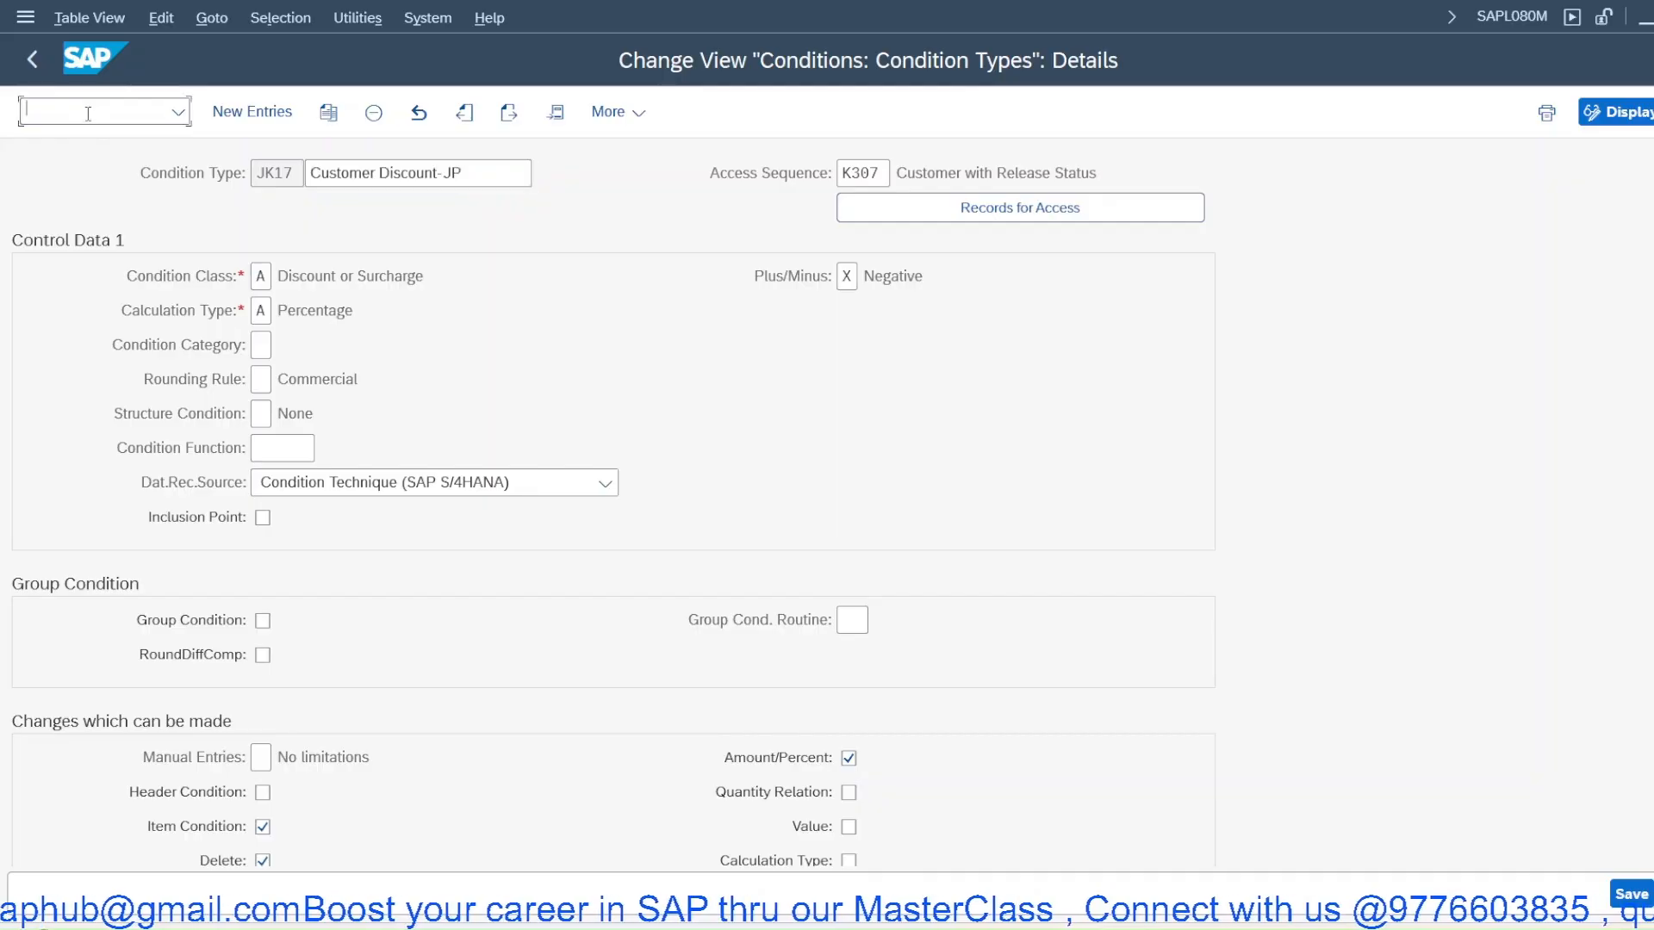
double_click(276, 175)
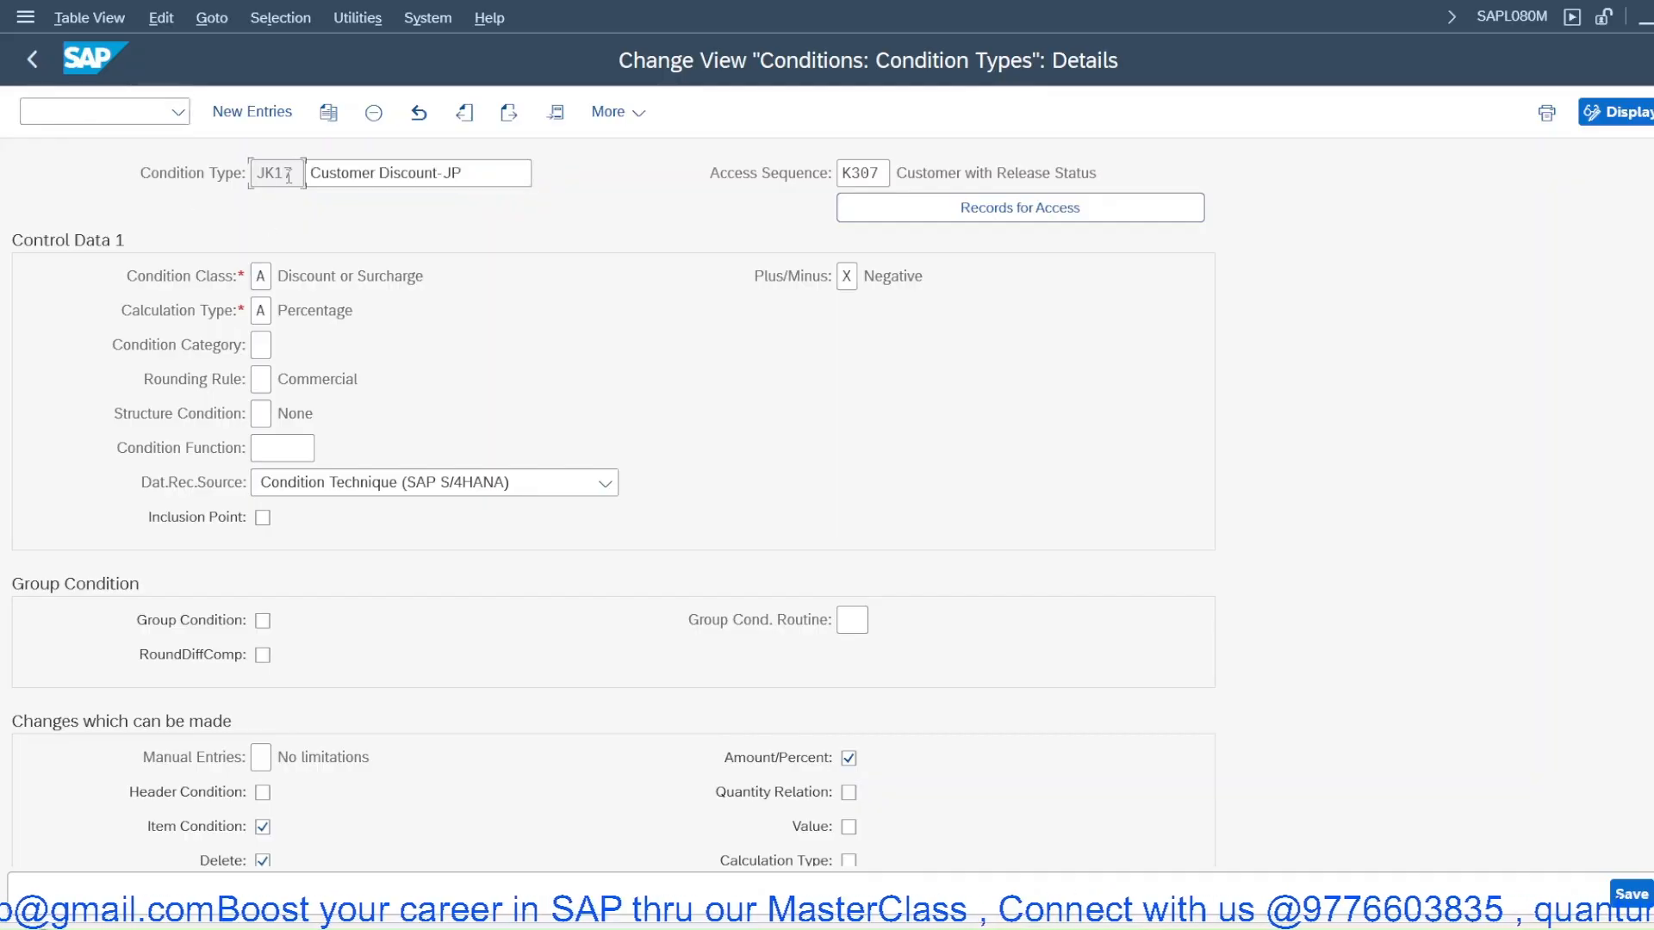
right_click(134, 148)
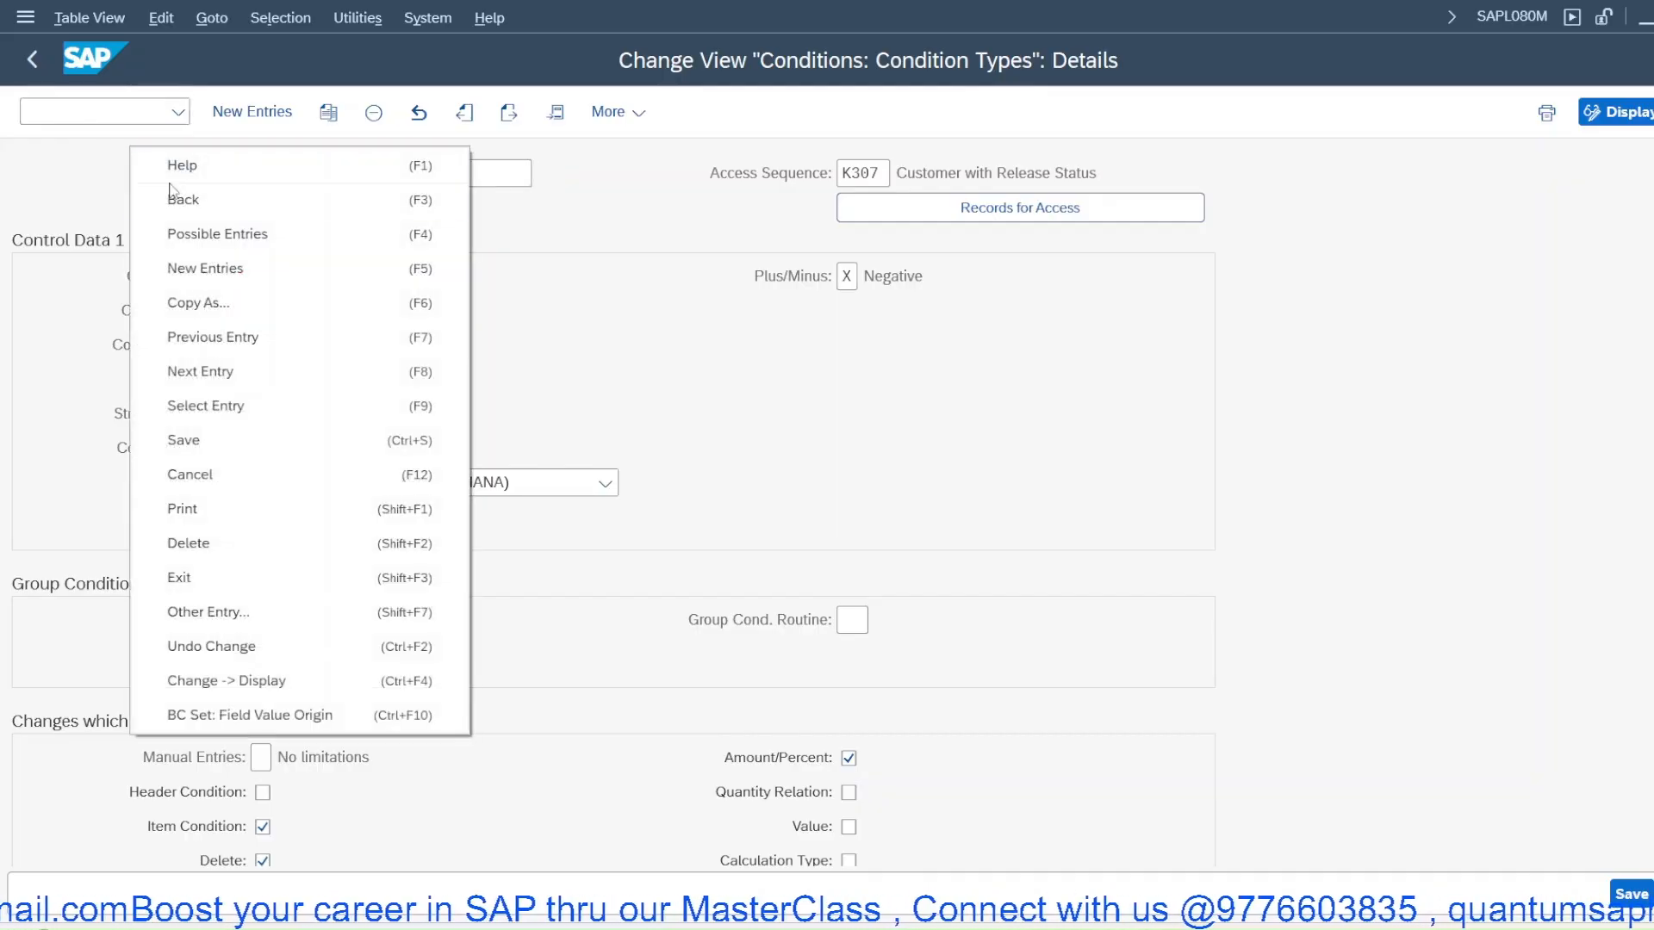
click(172, 191)
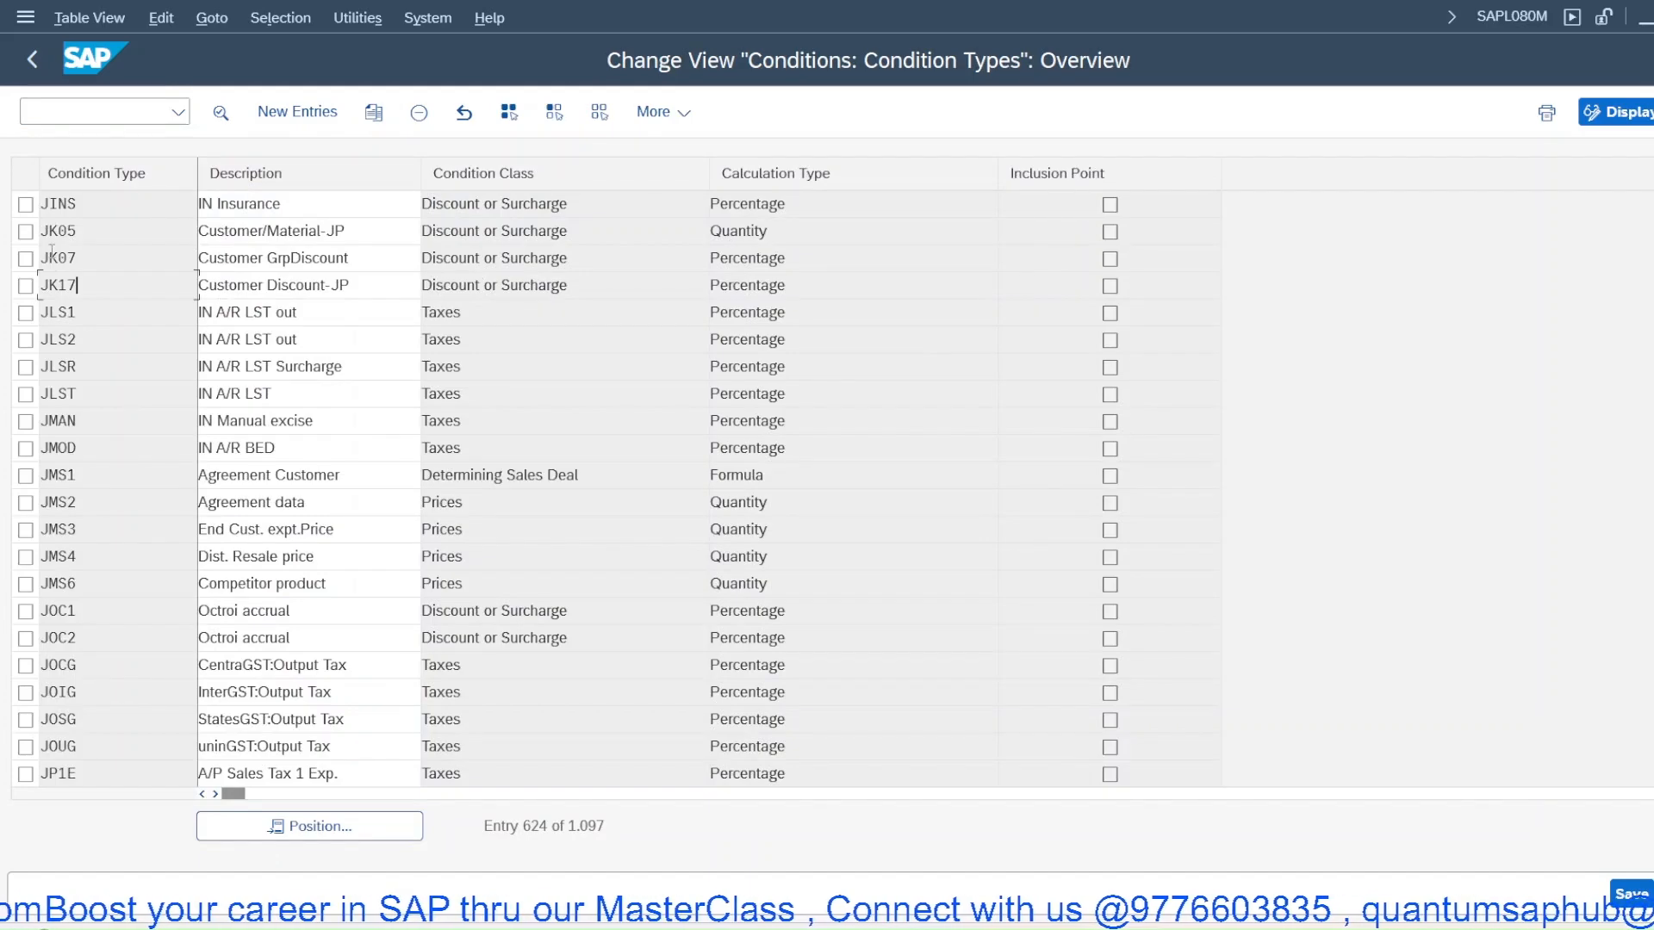
click(27, 231)
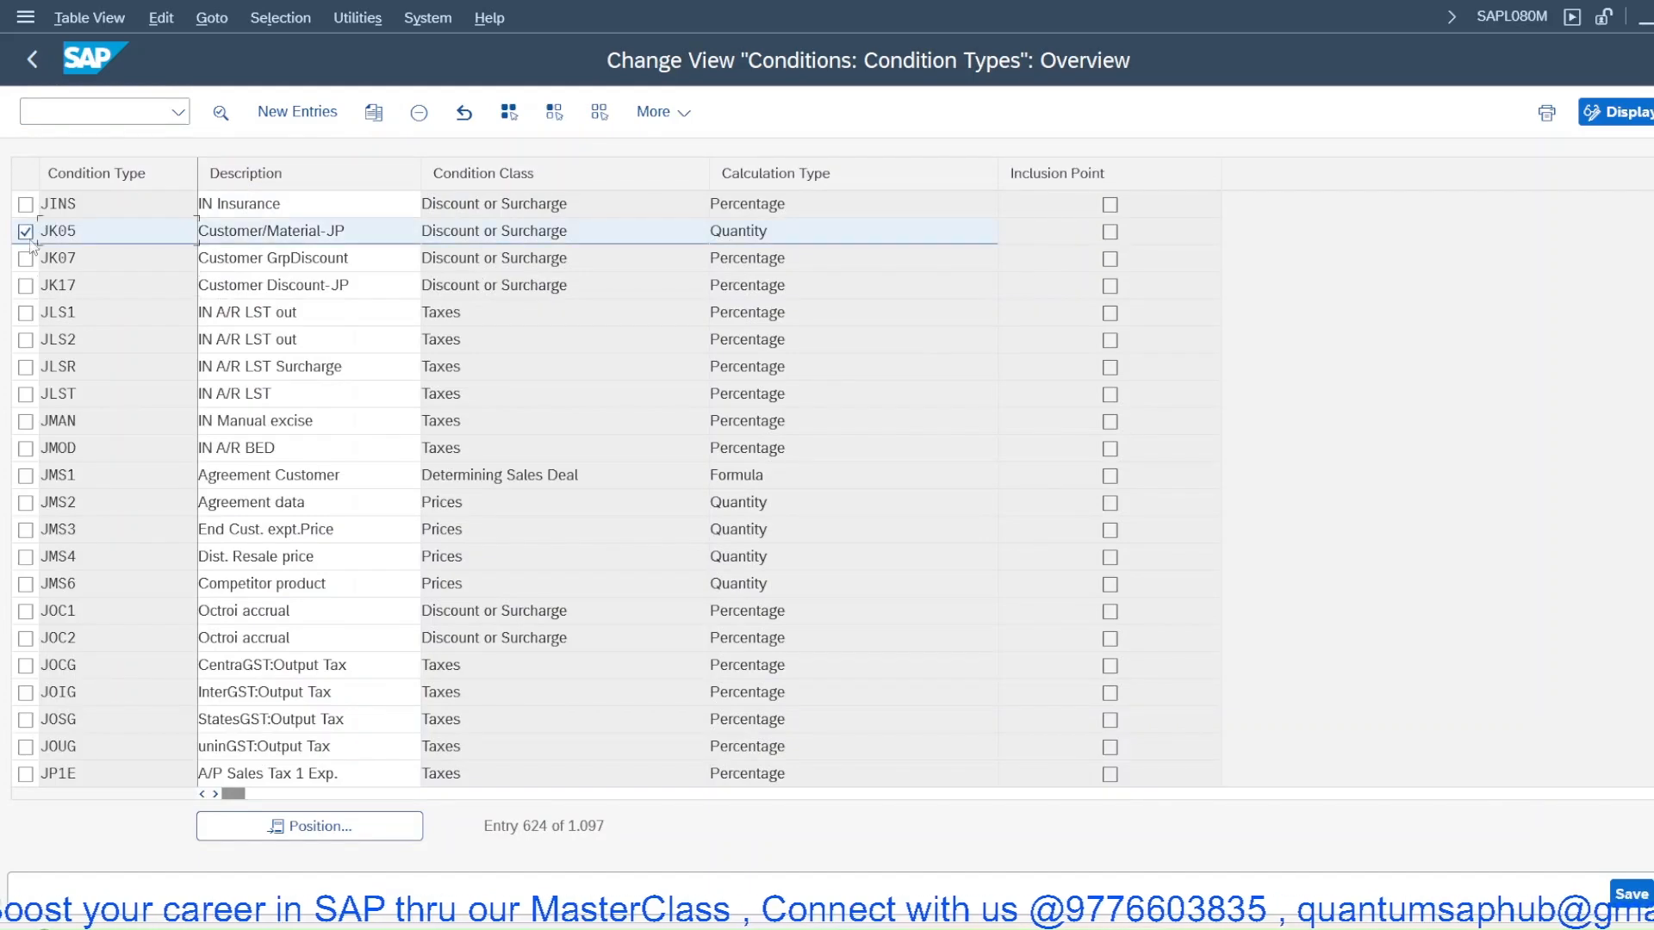
click(26, 286)
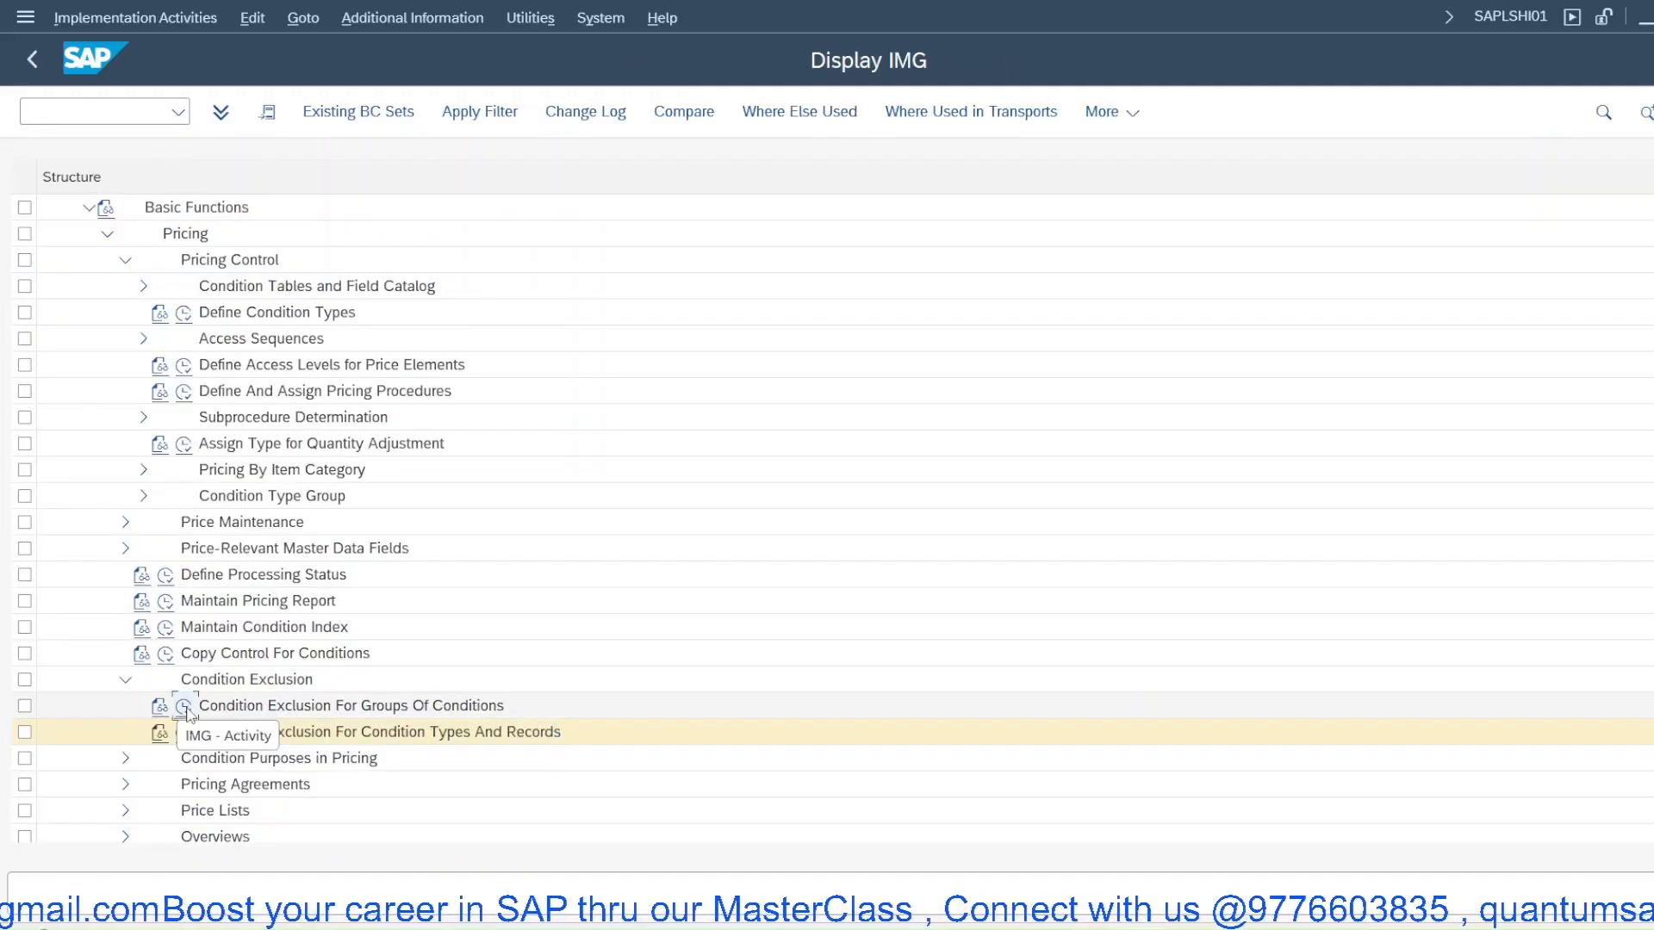
Open the Define Condition Exclusion Groups activity under Condition Exclusion For Groups Of Conditions and locate group T001
click(179, 728)
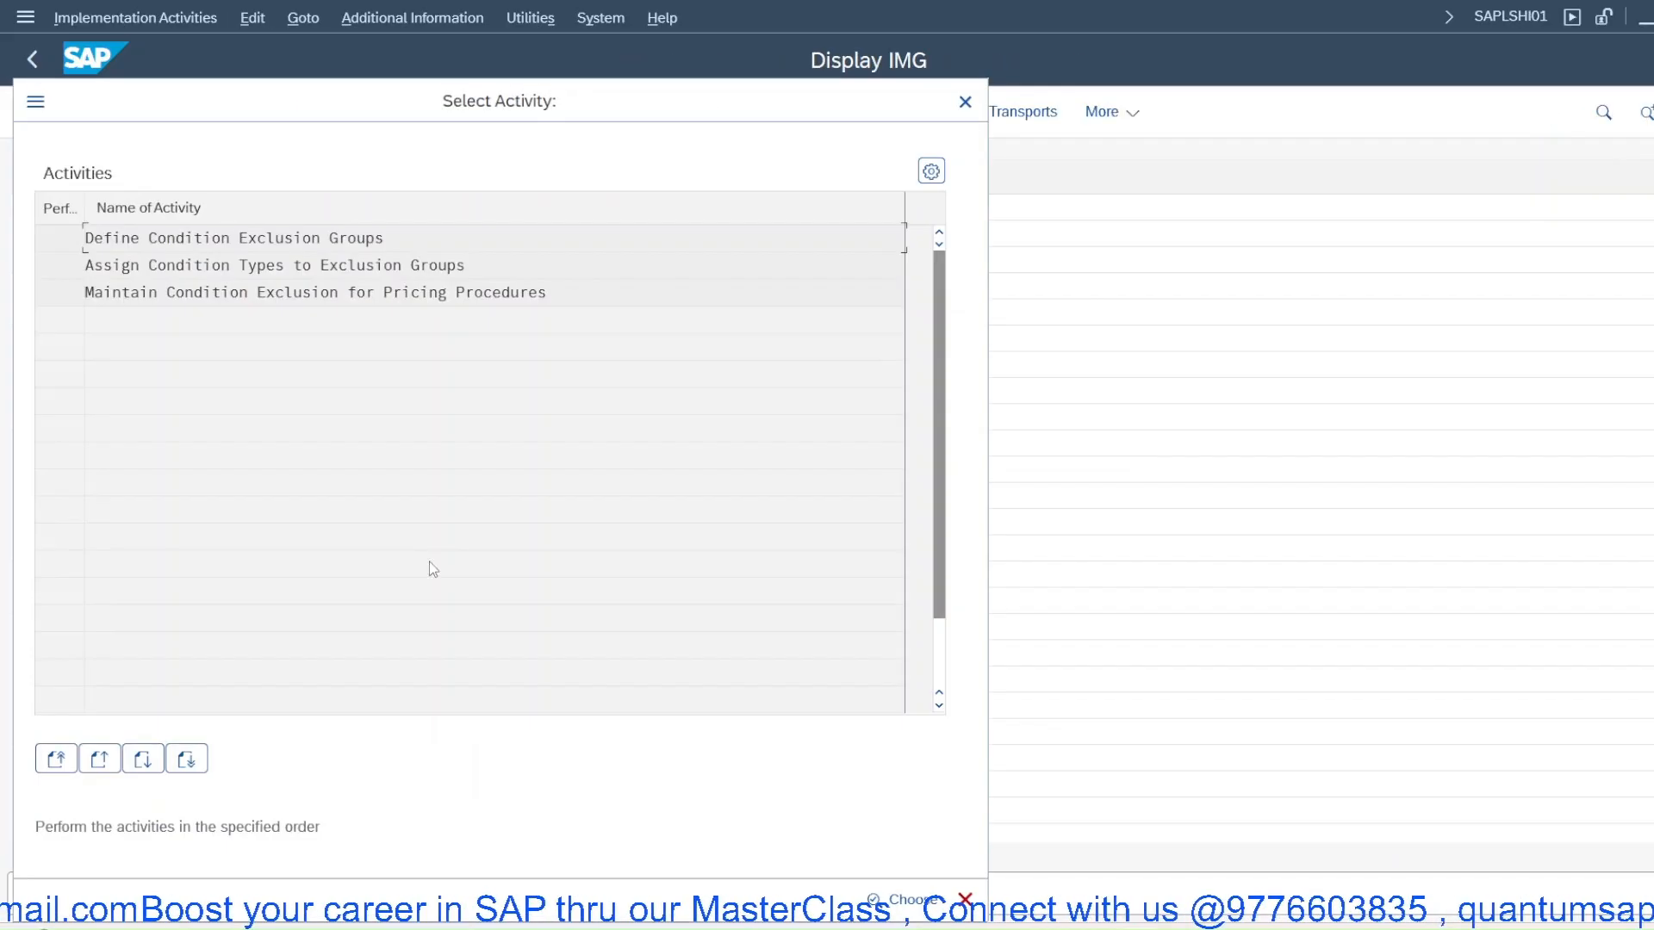
double_click(203, 239)
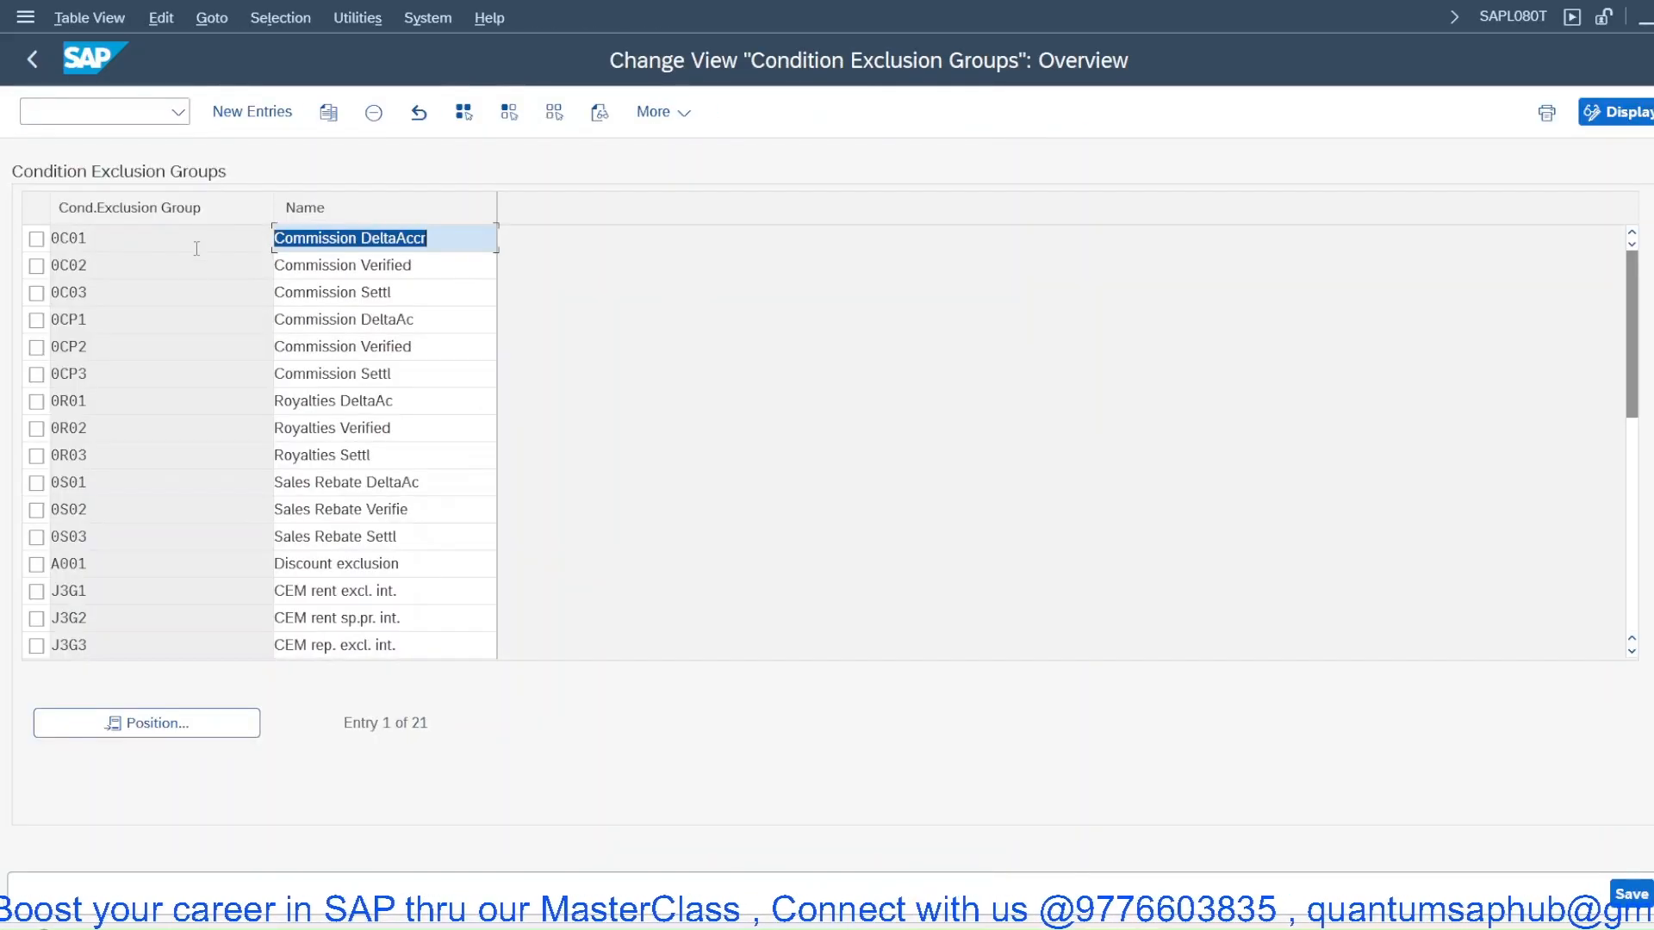
scroll(123, 509, down, 2)
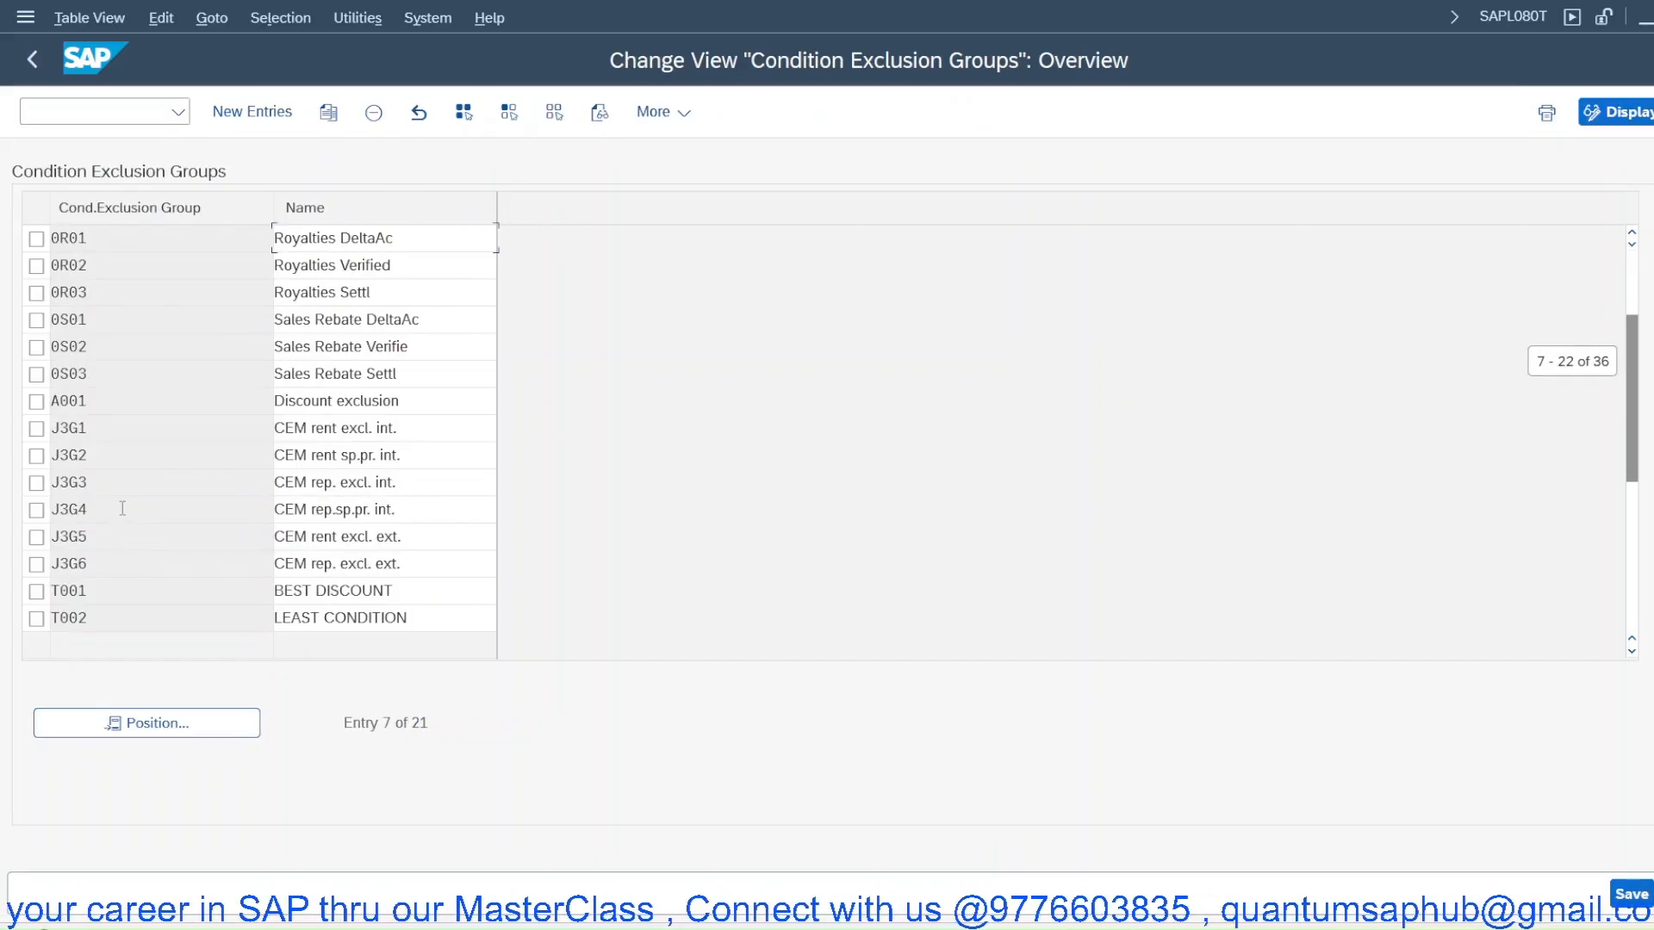
scroll(122, 509, down, 1)
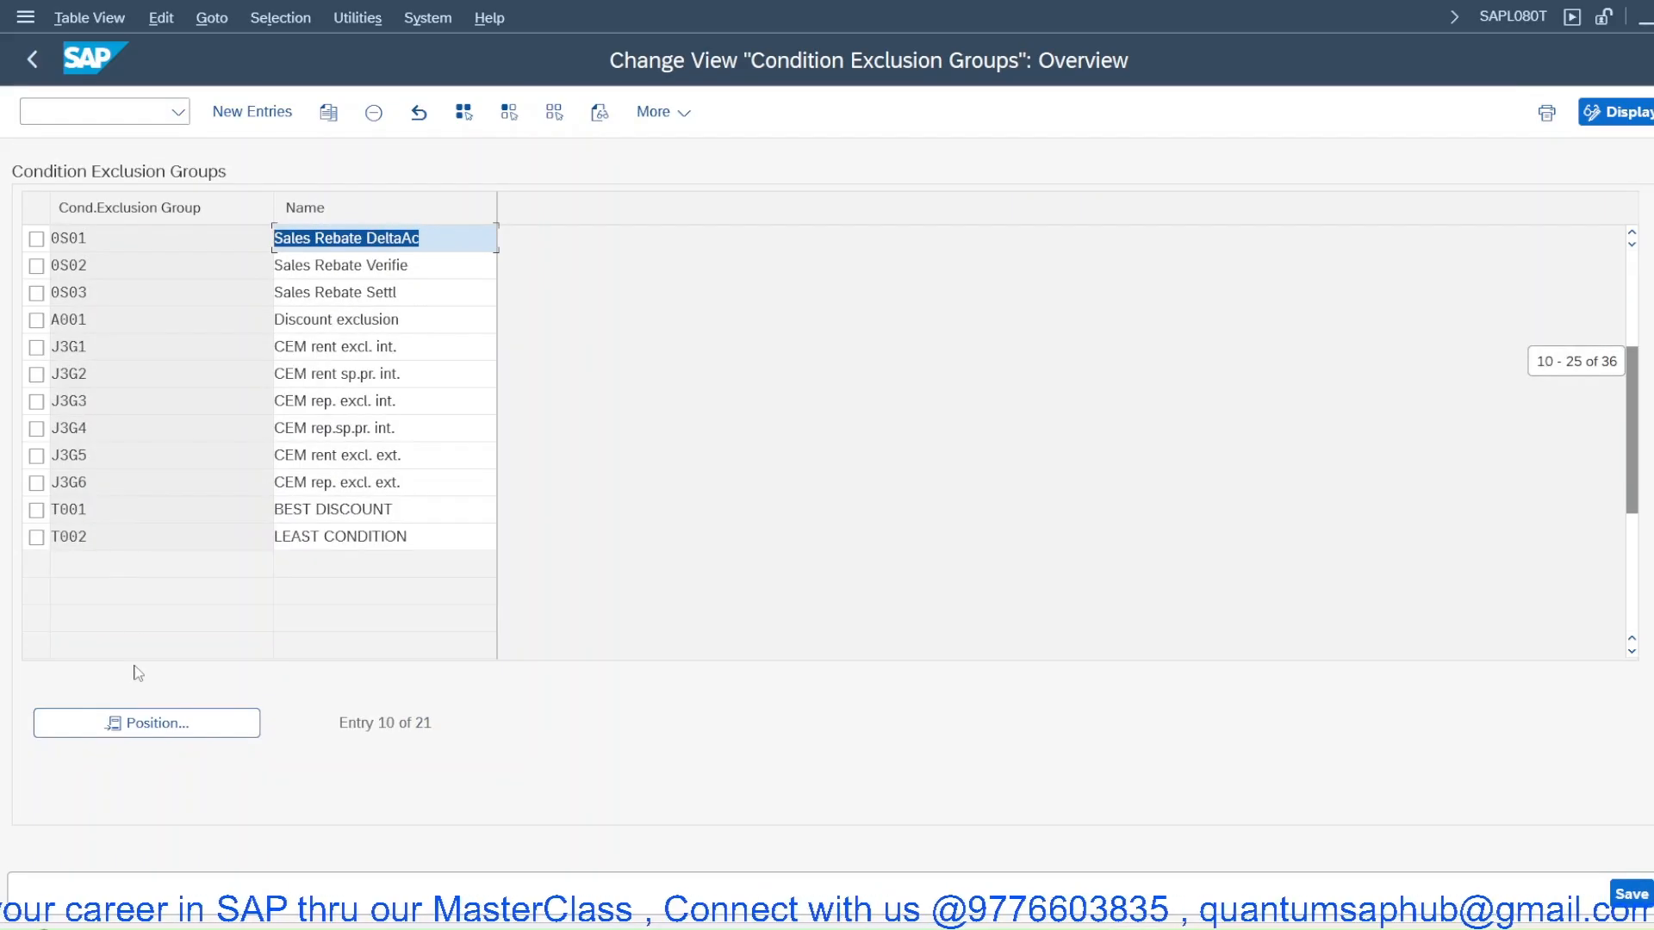
Copy condition exclusion group T001 as group J001 with the name BEST DISCOUNT-JPPL
click(36, 510)
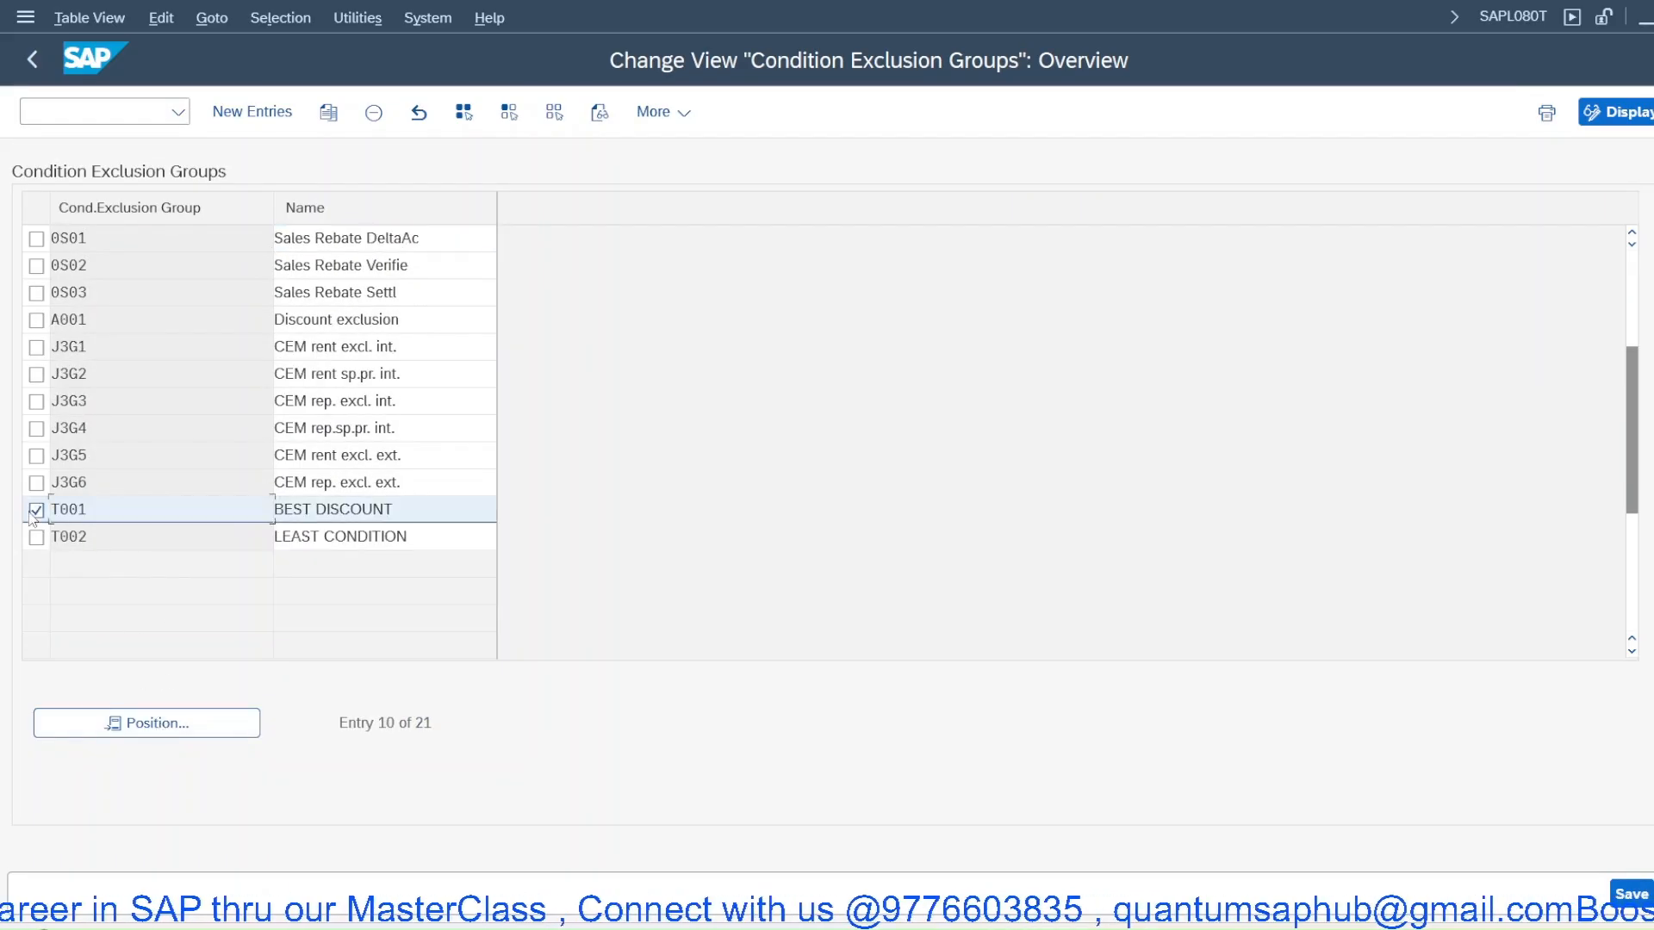
click(329, 112)
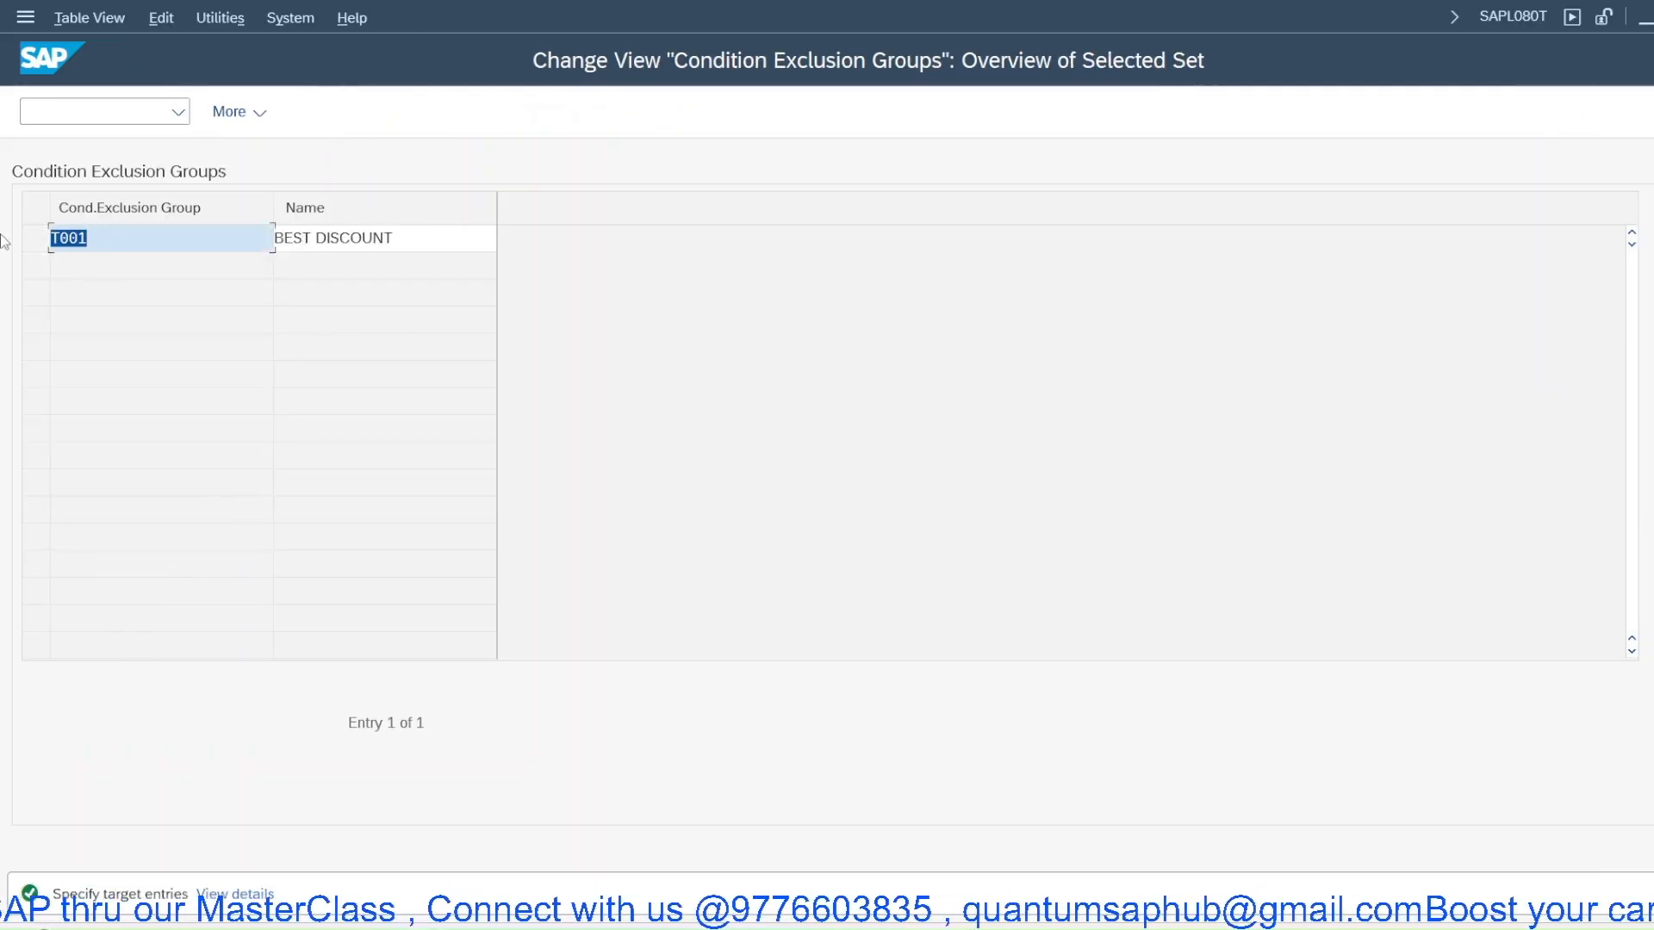
text(J000)
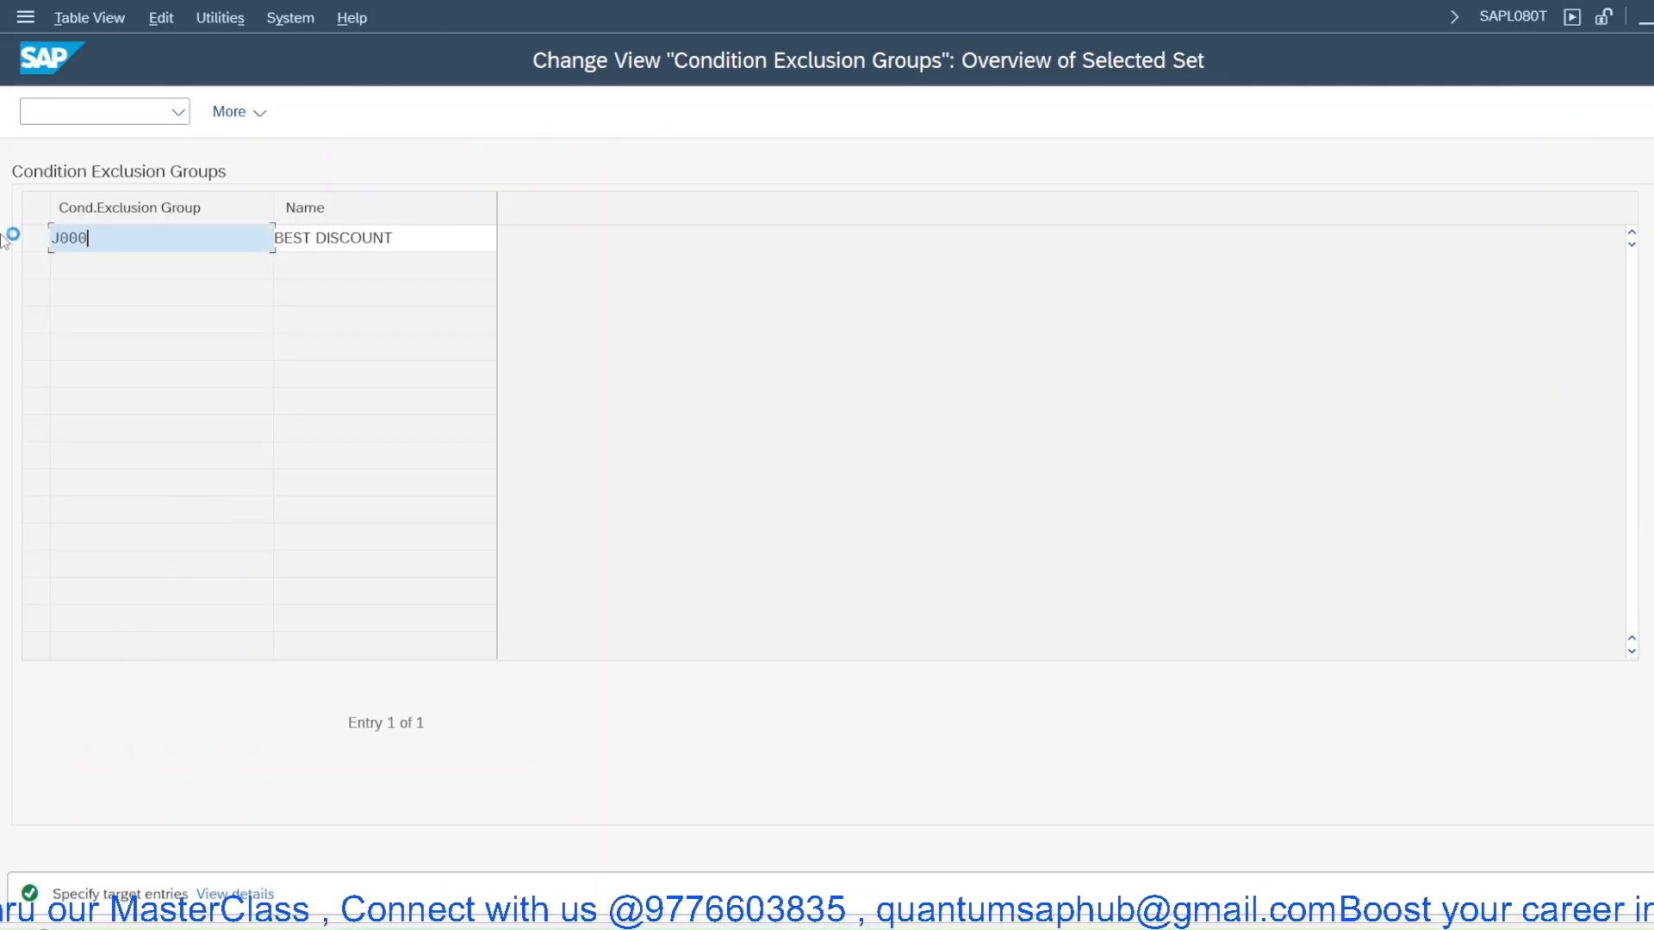
key(BackSpace)
text(1)
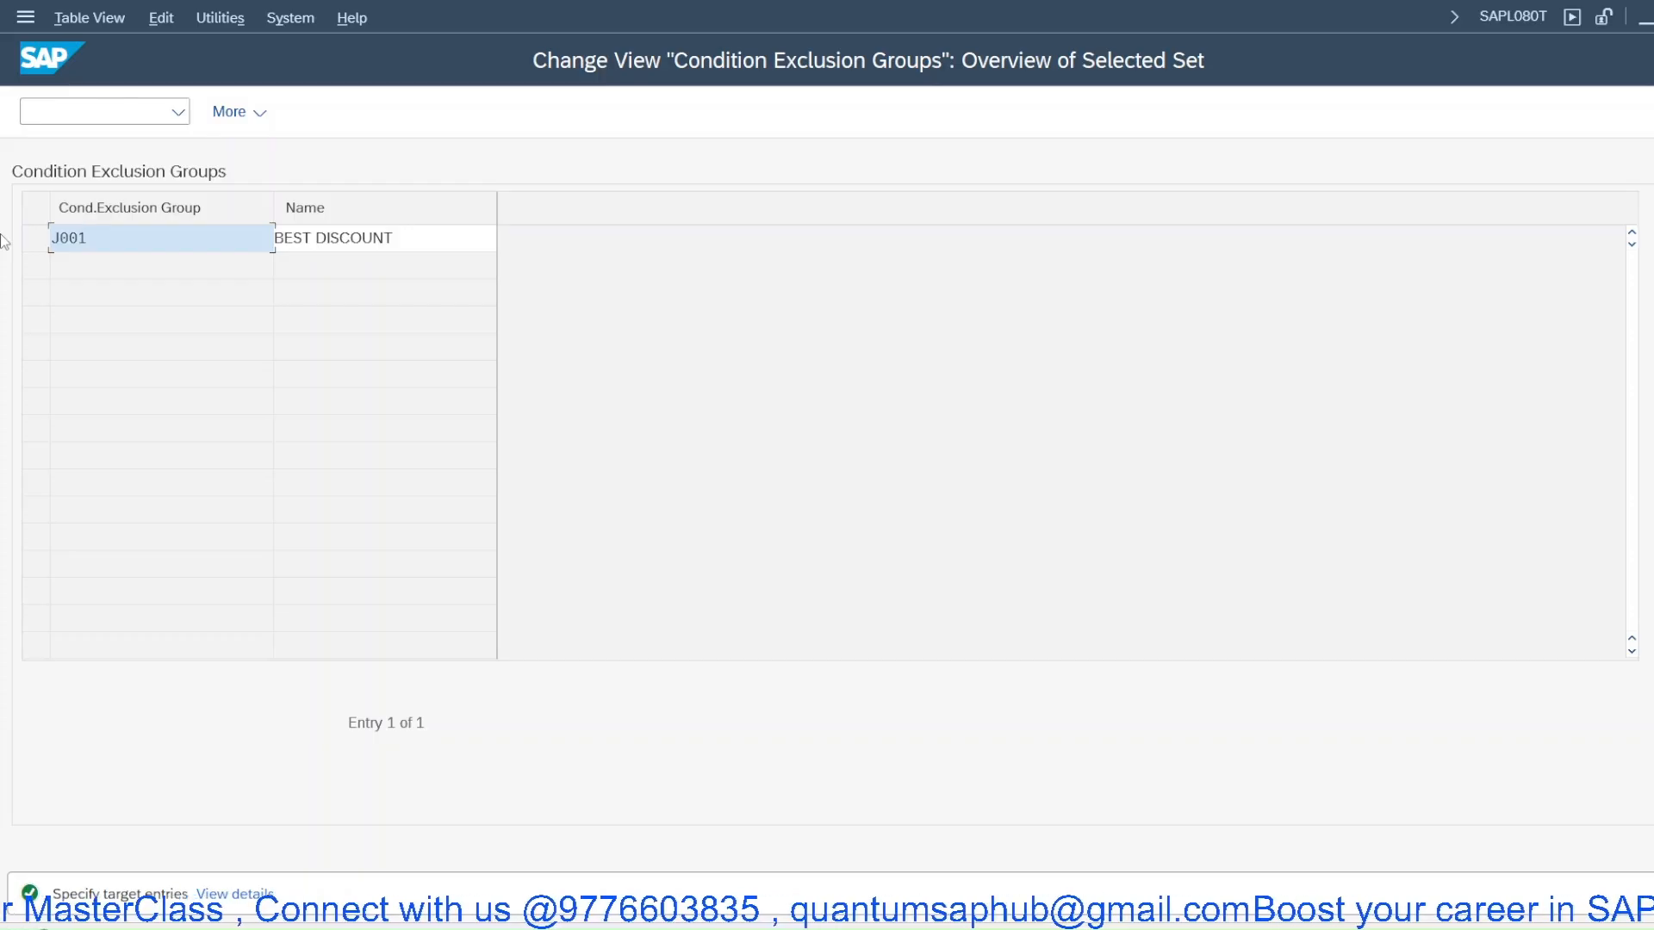
click(405, 238)
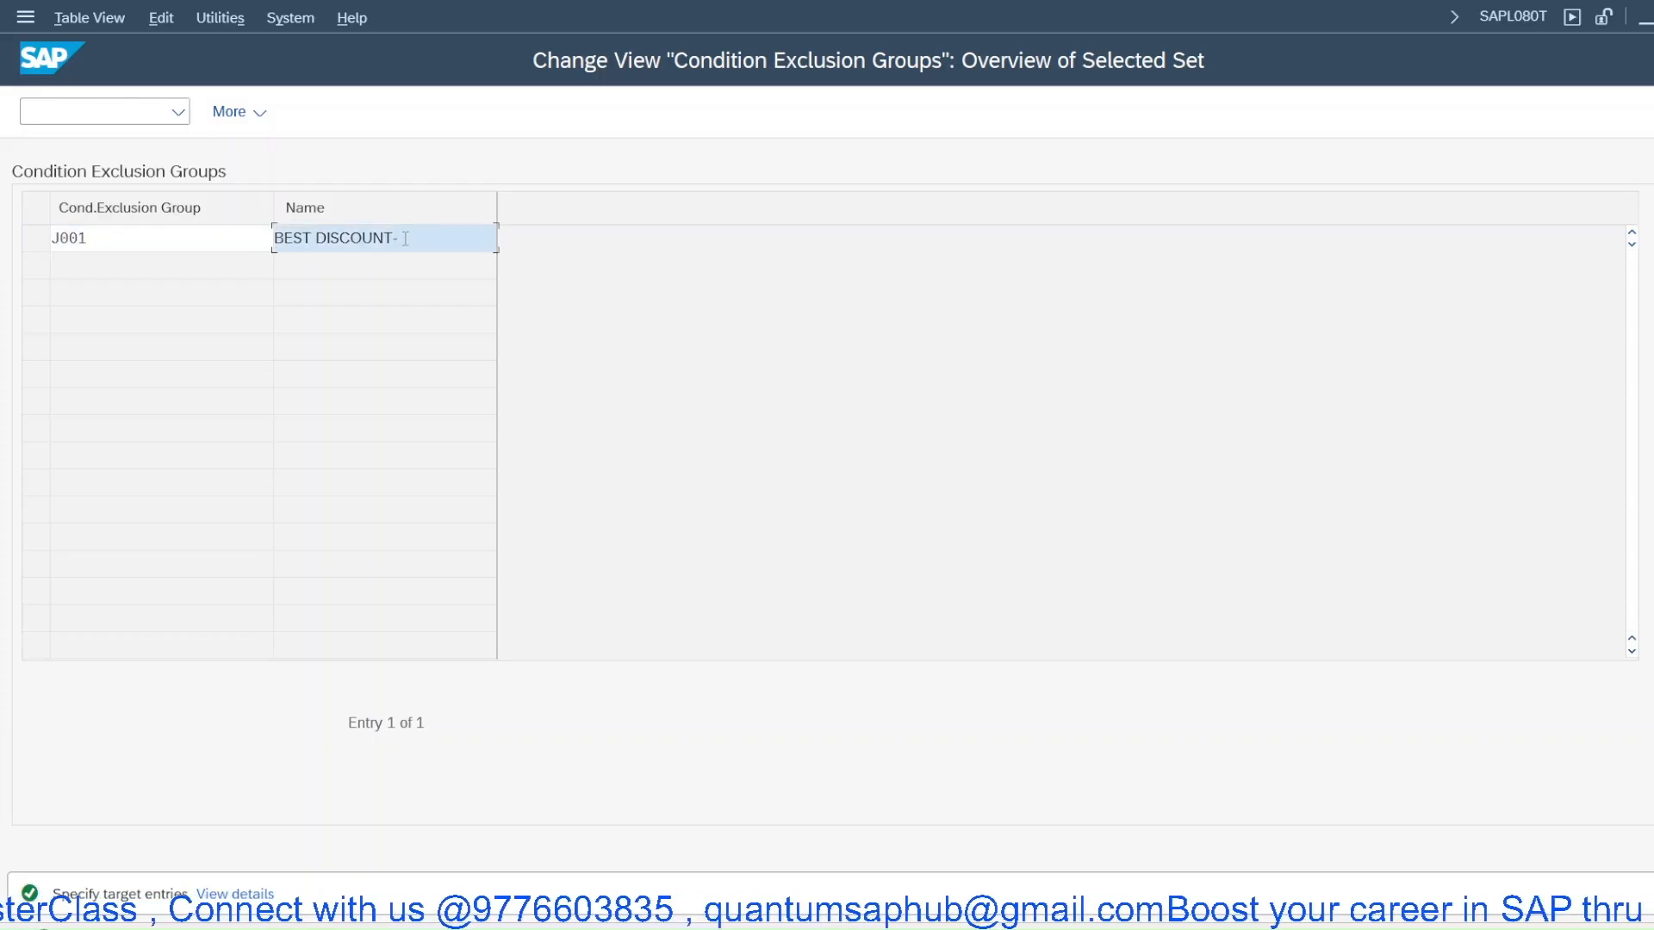
key(Return)
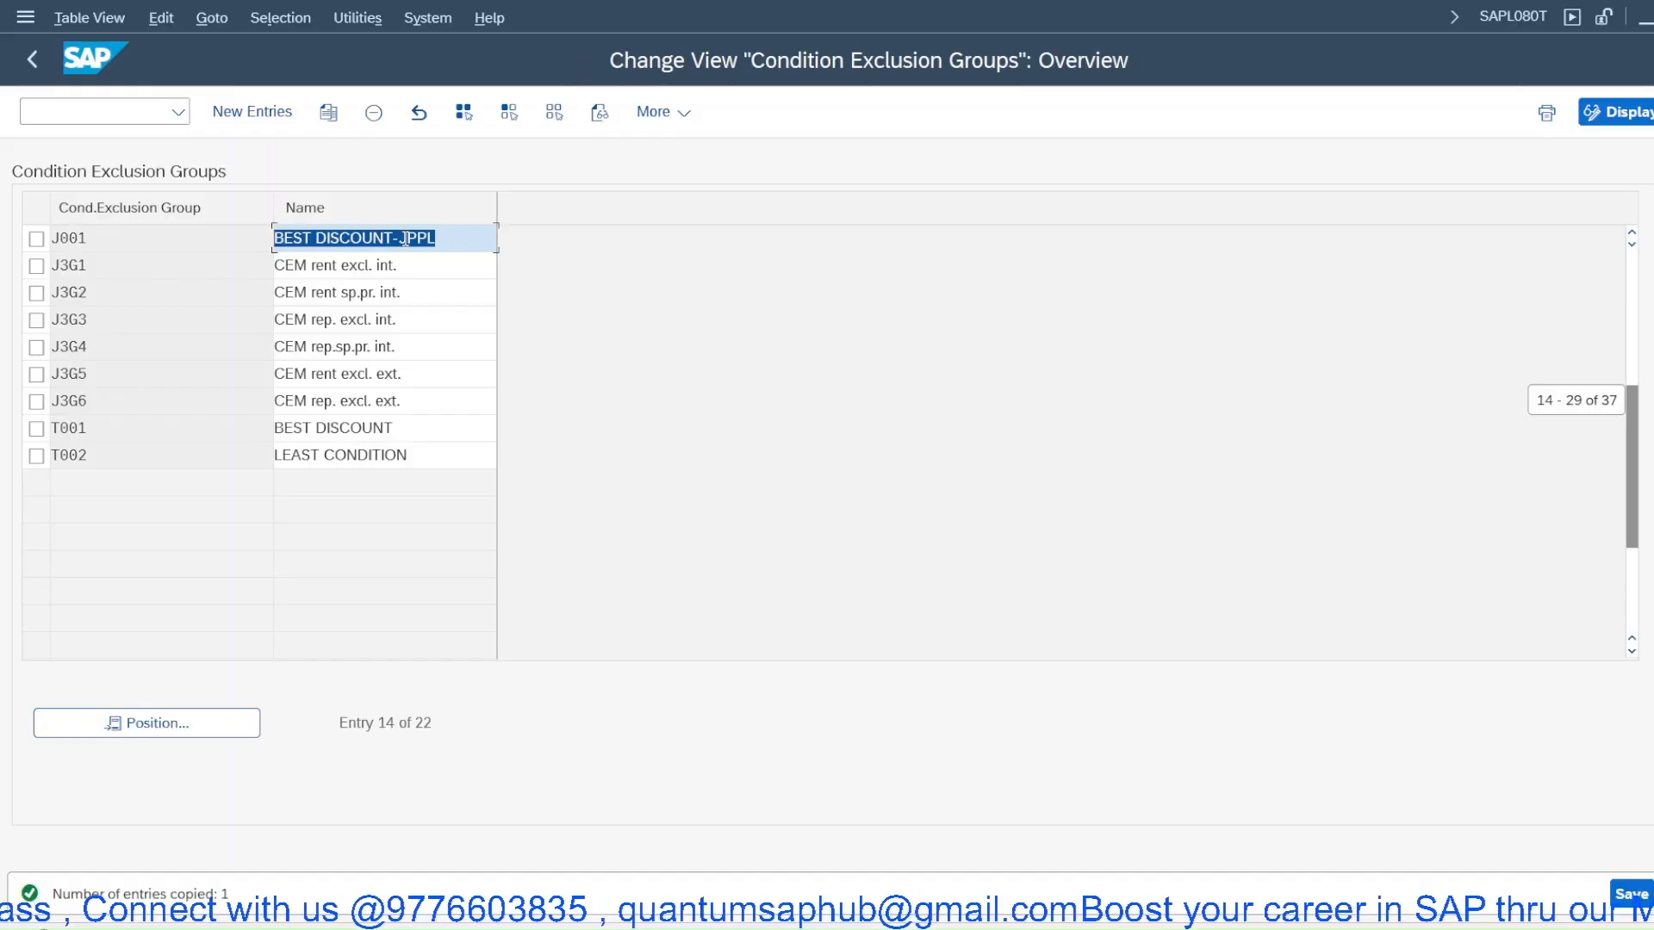
Save the new exclusion group J001 to the customizing request and return to the activity selection
click(128, 236)
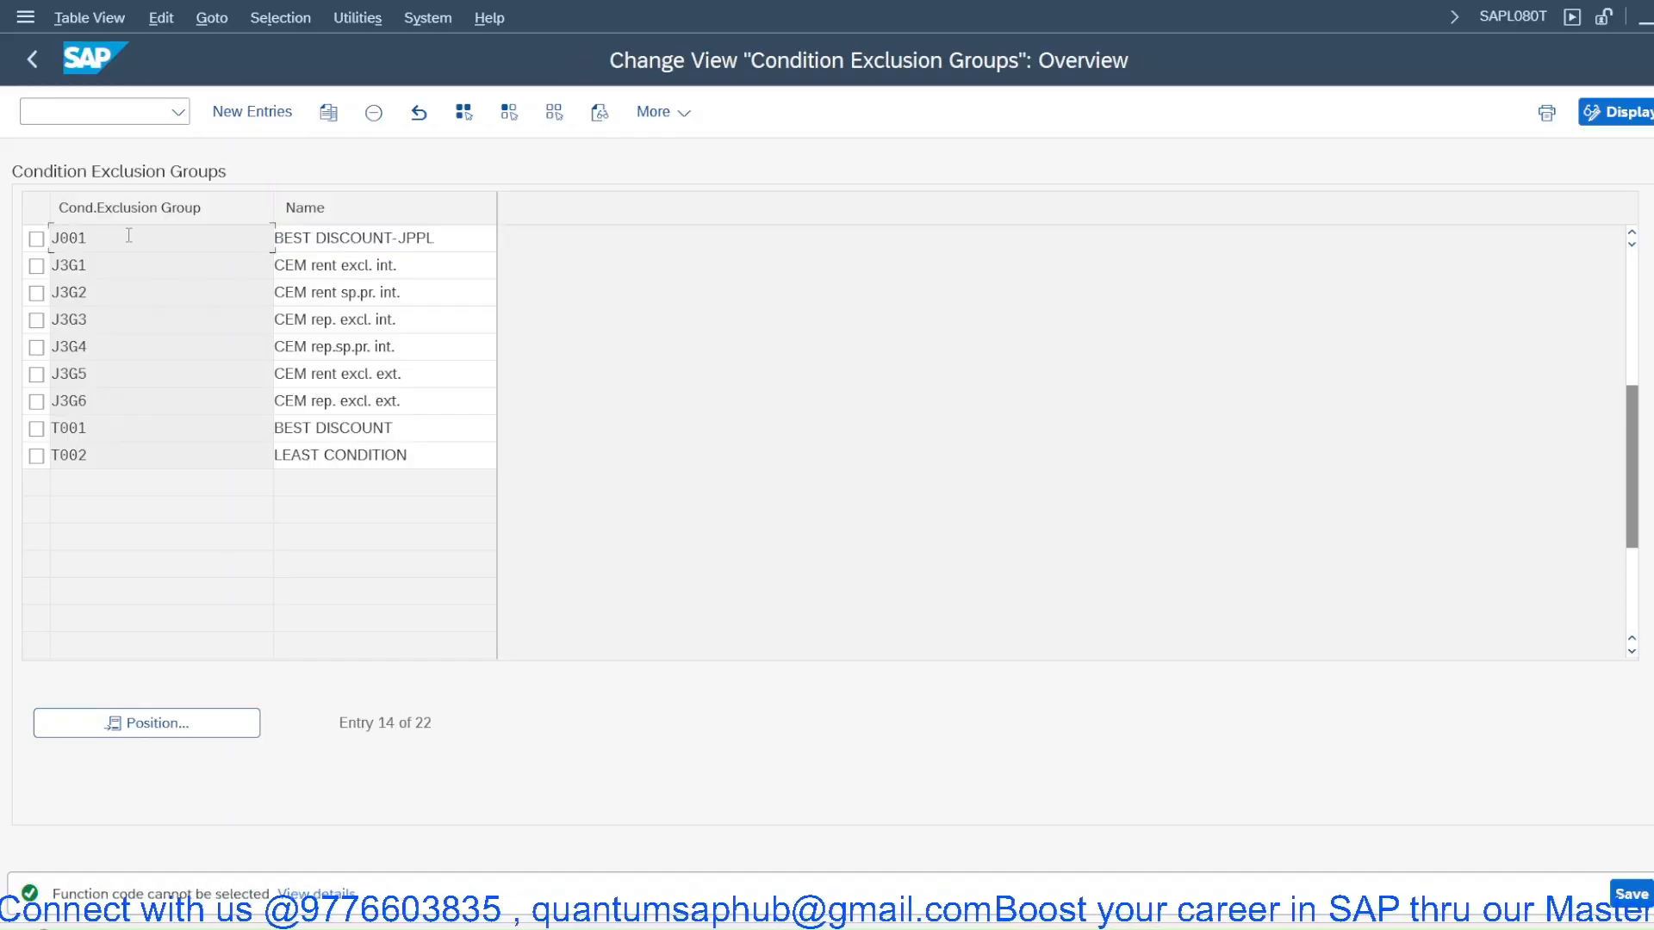
key(ctrl+s)
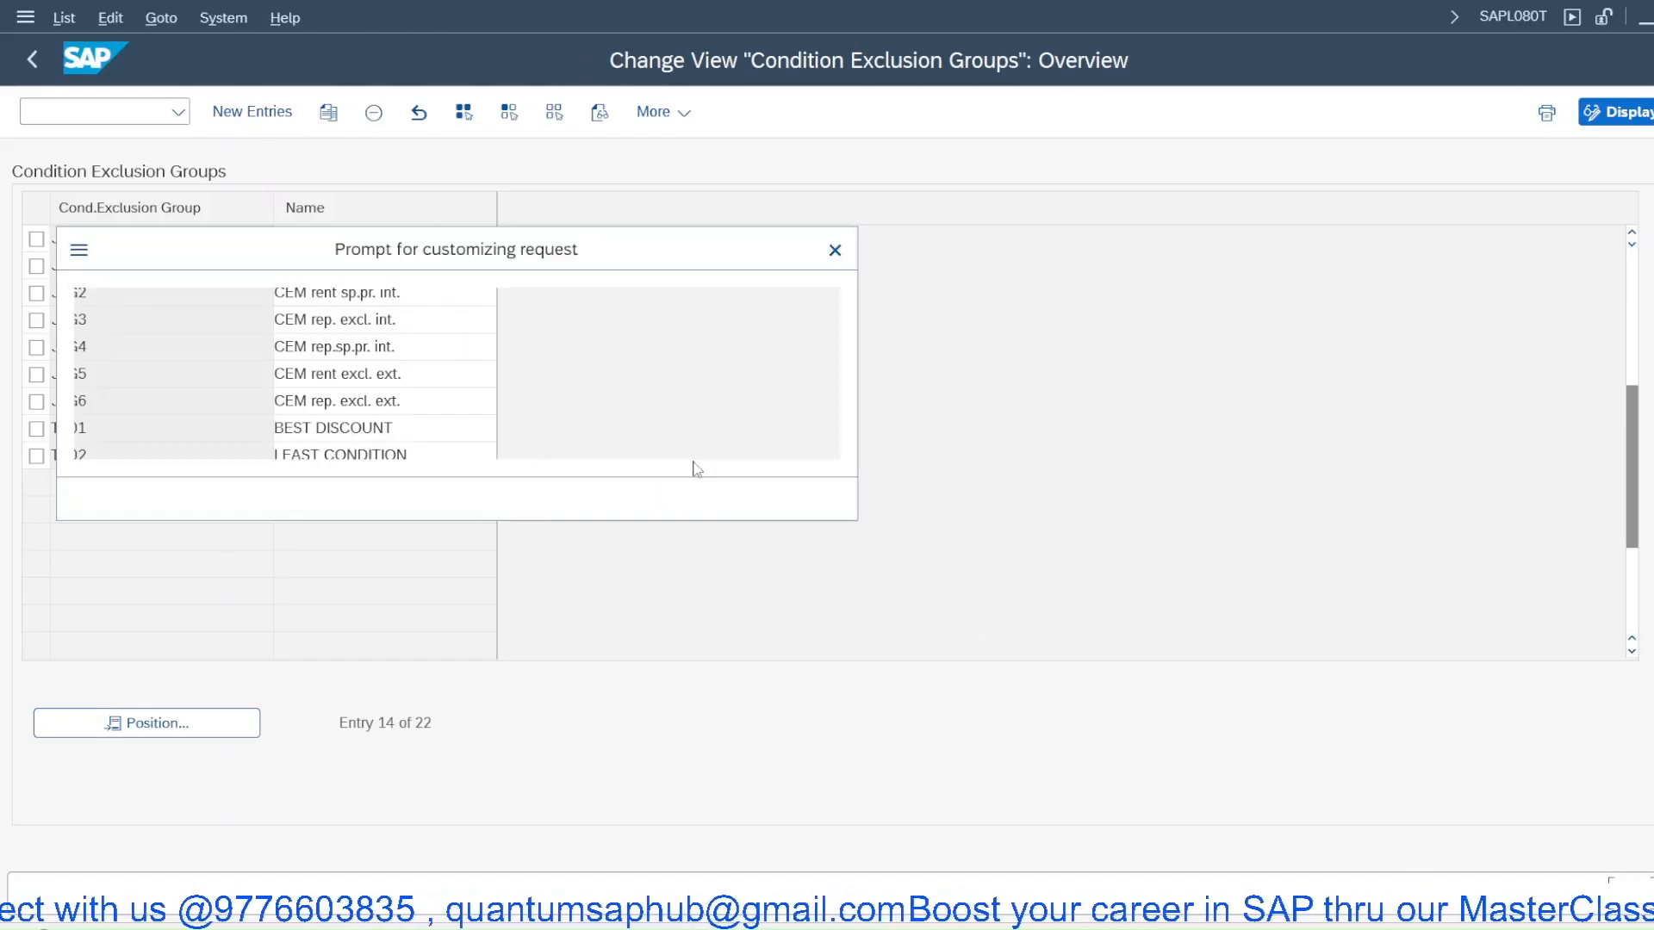
click(577, 498)
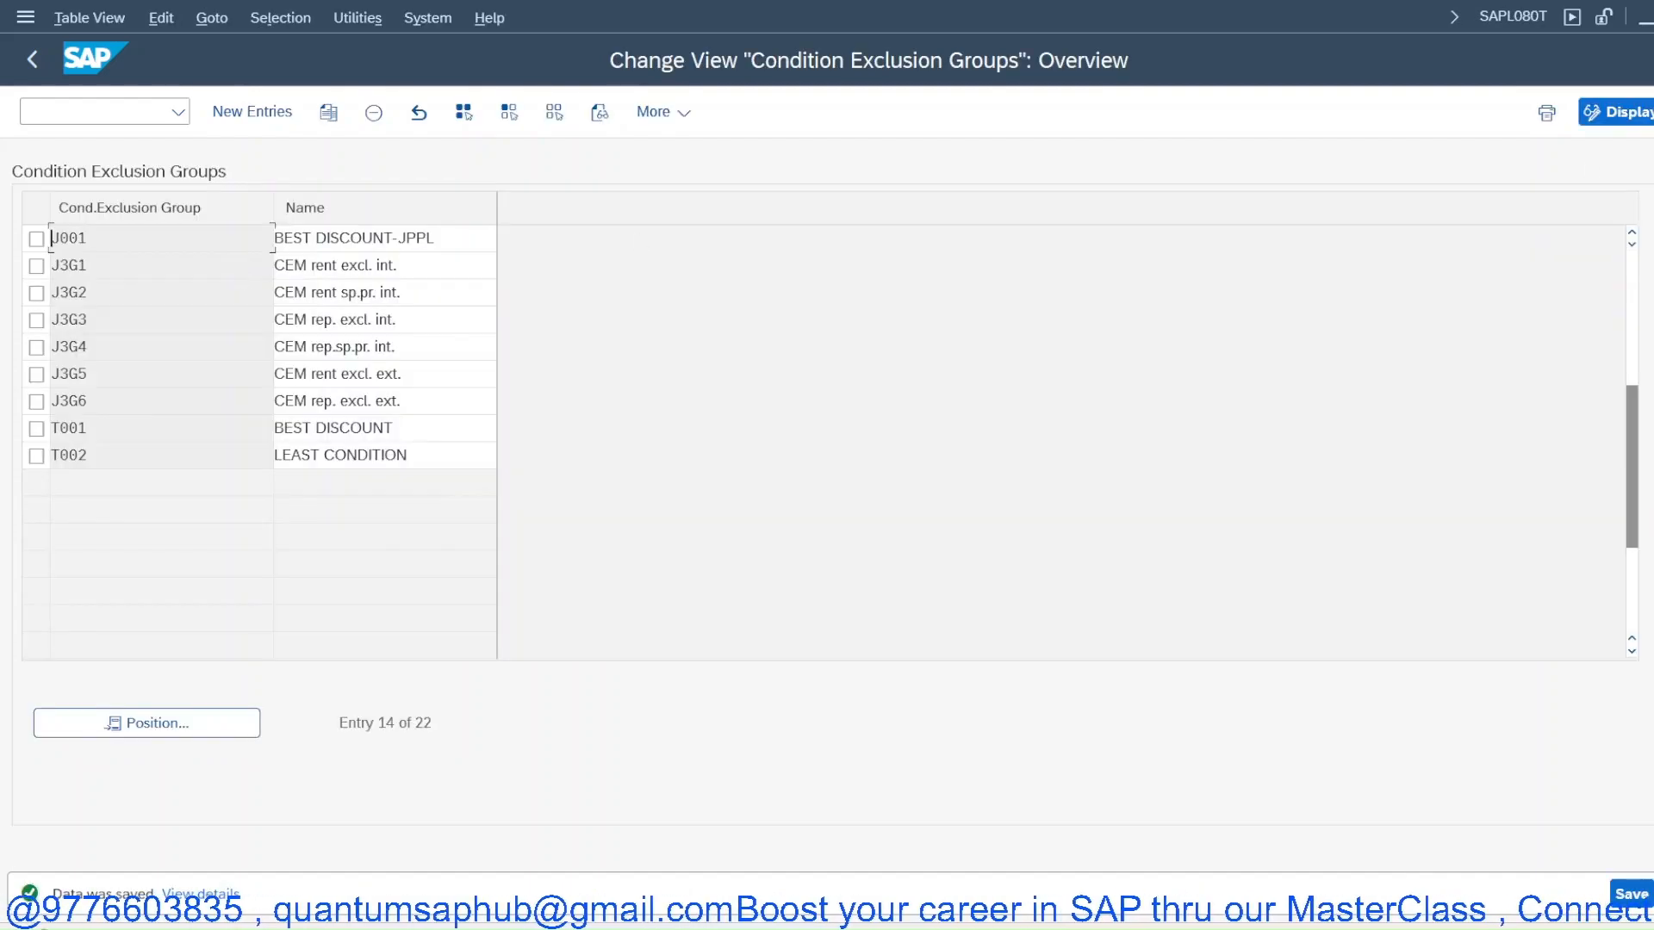
key(F3)
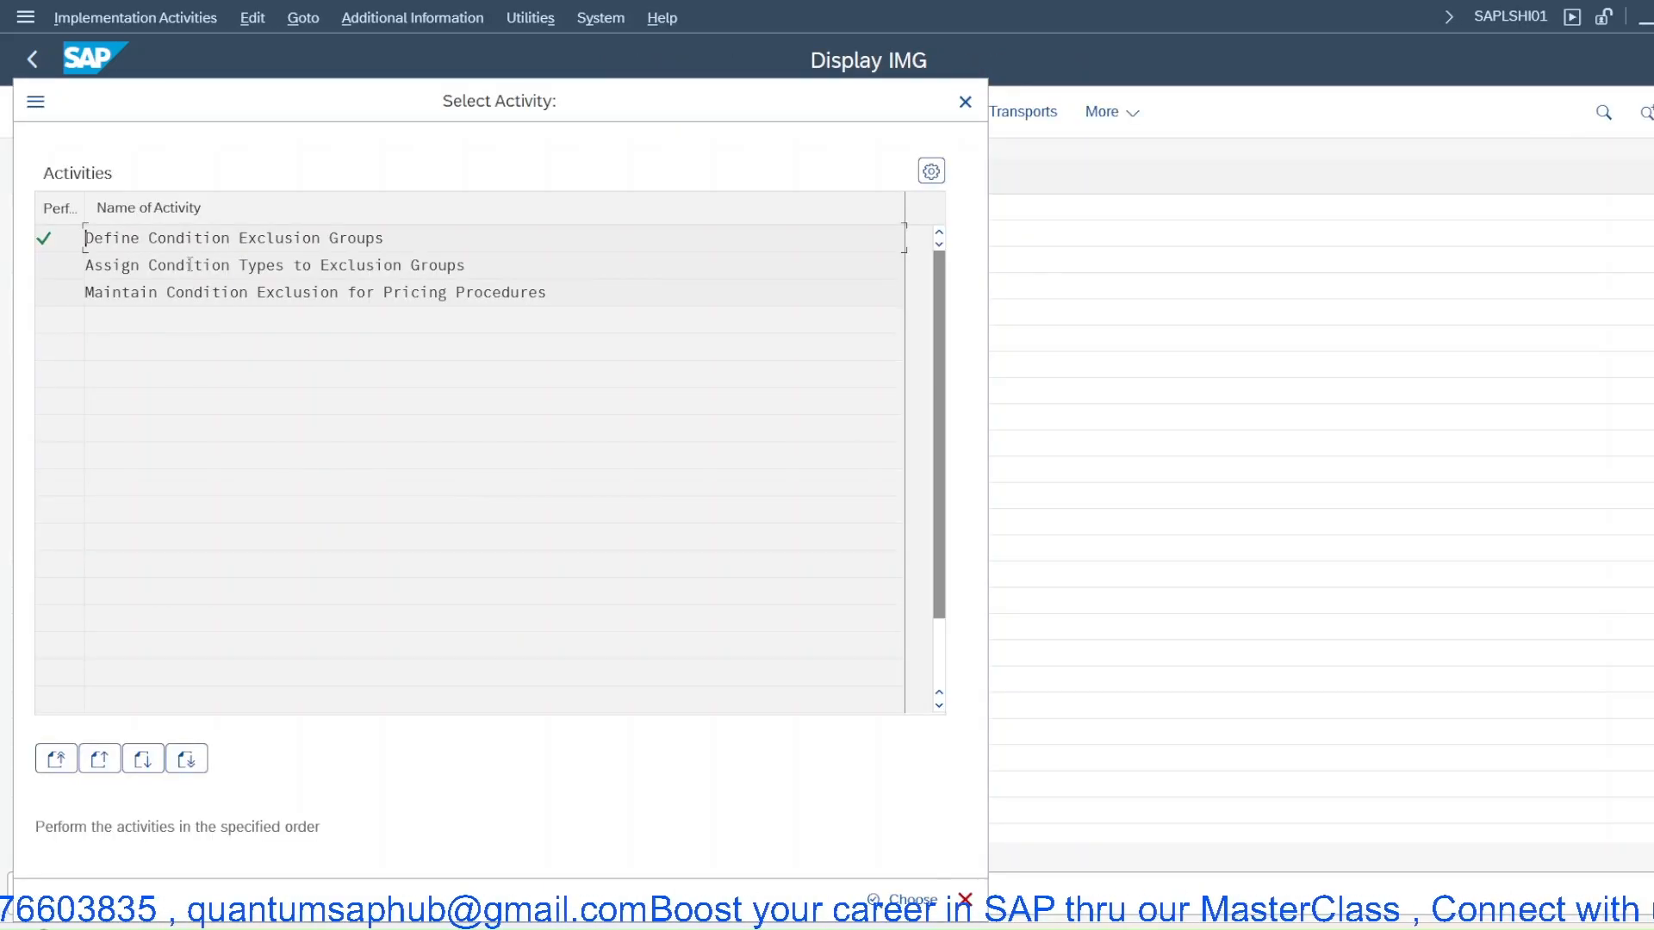
In the Assign Condition Types to Exclusion Groups activity, add a new entry assigning condition type JK05 to group J001
double_click(189, 264)
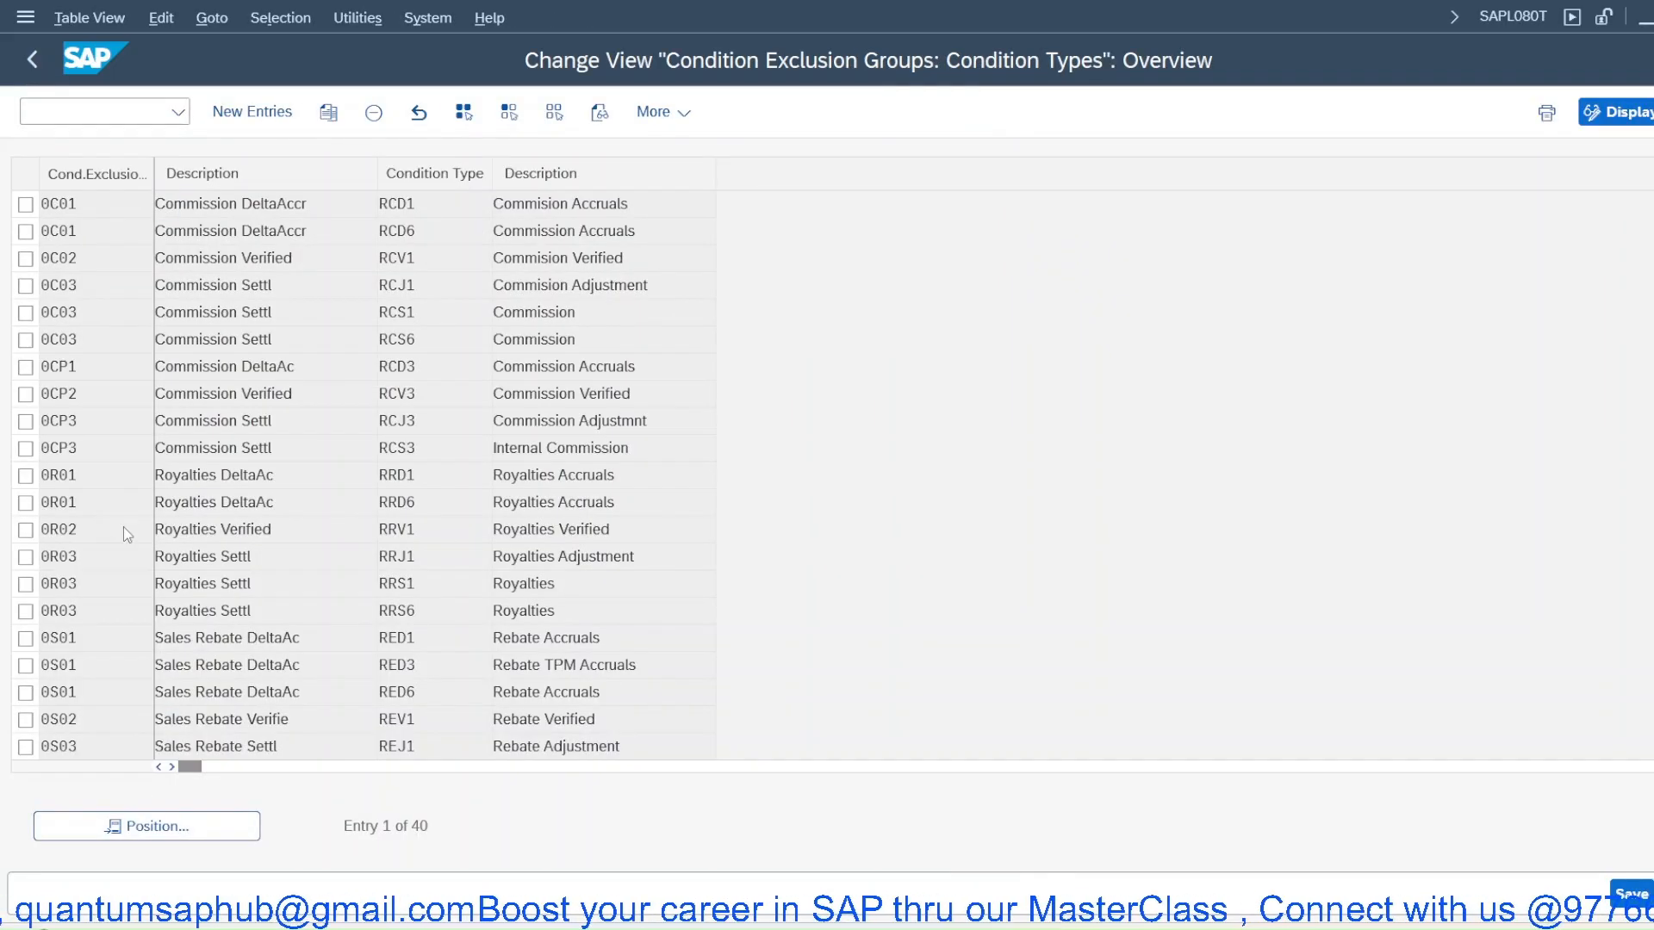
scroll(123, 527, down, 3)
scroll(129, 560, down, 2)
scroll(134, 582, down, 2)
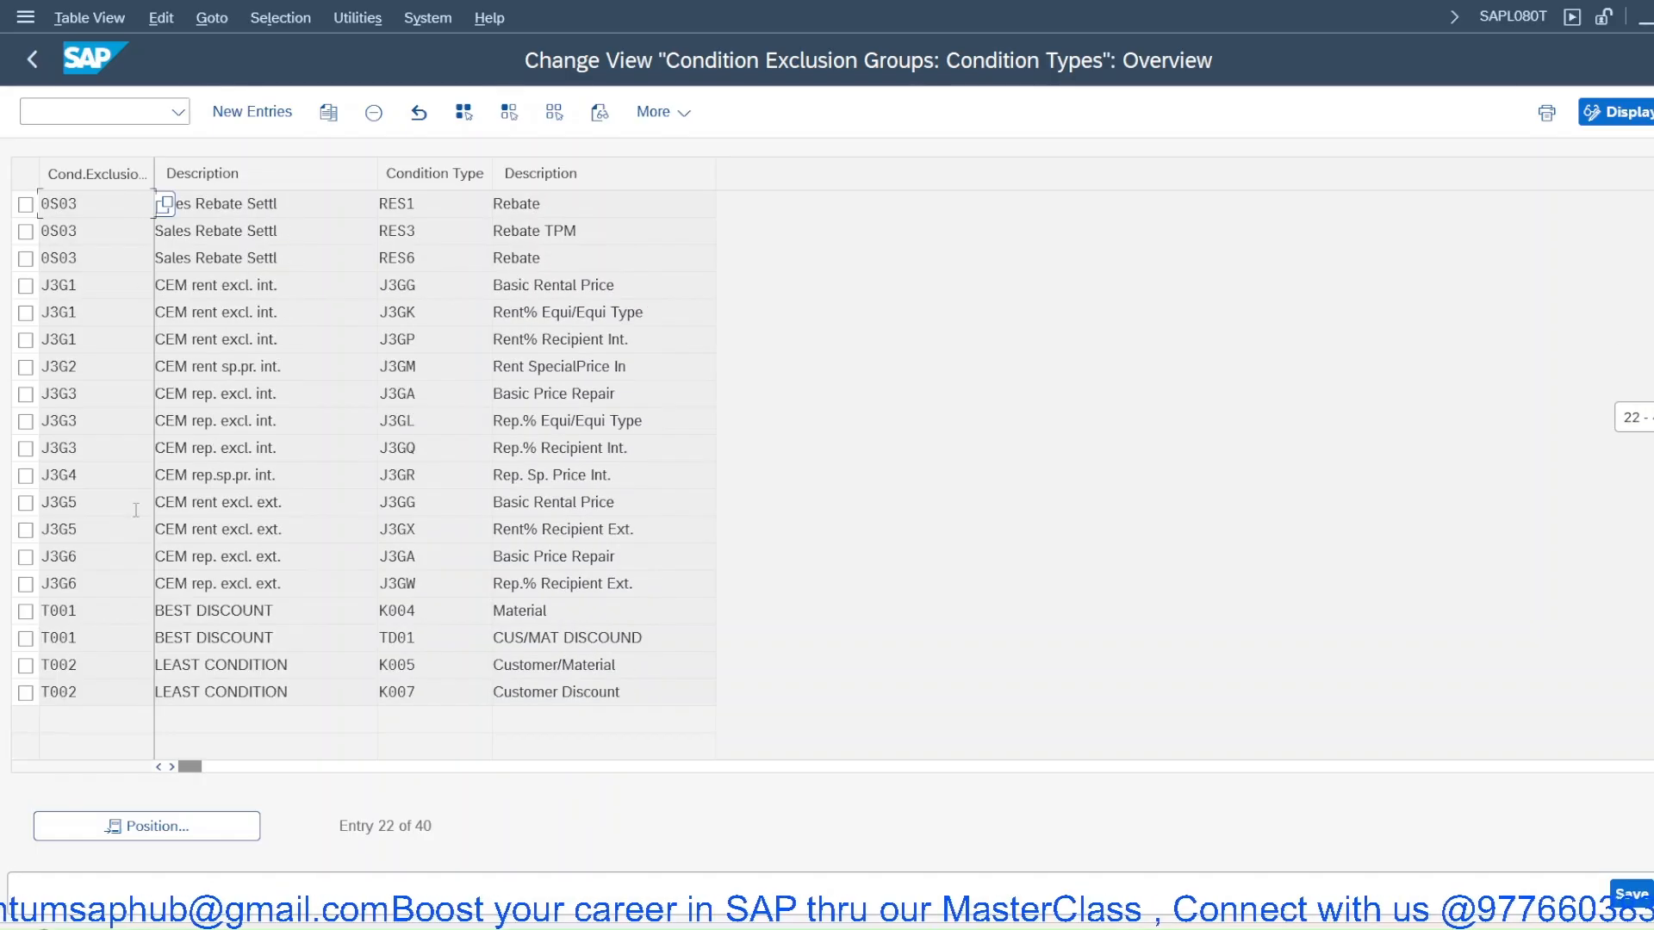
click(252, 111)
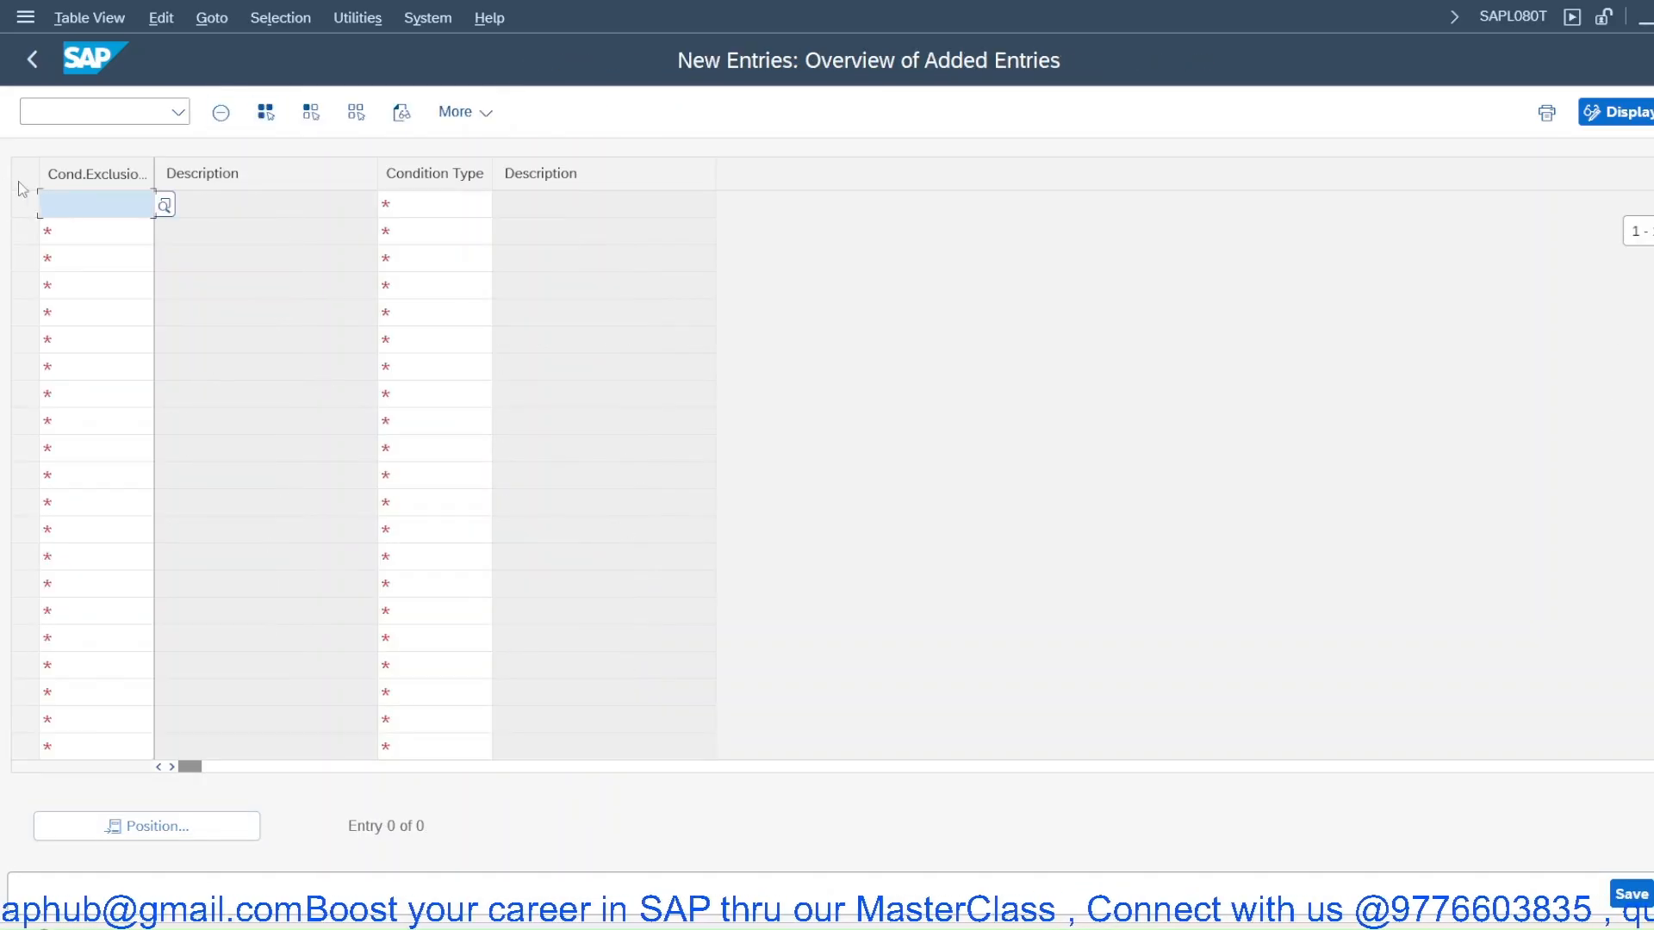
click(67, 193)
text(j06)
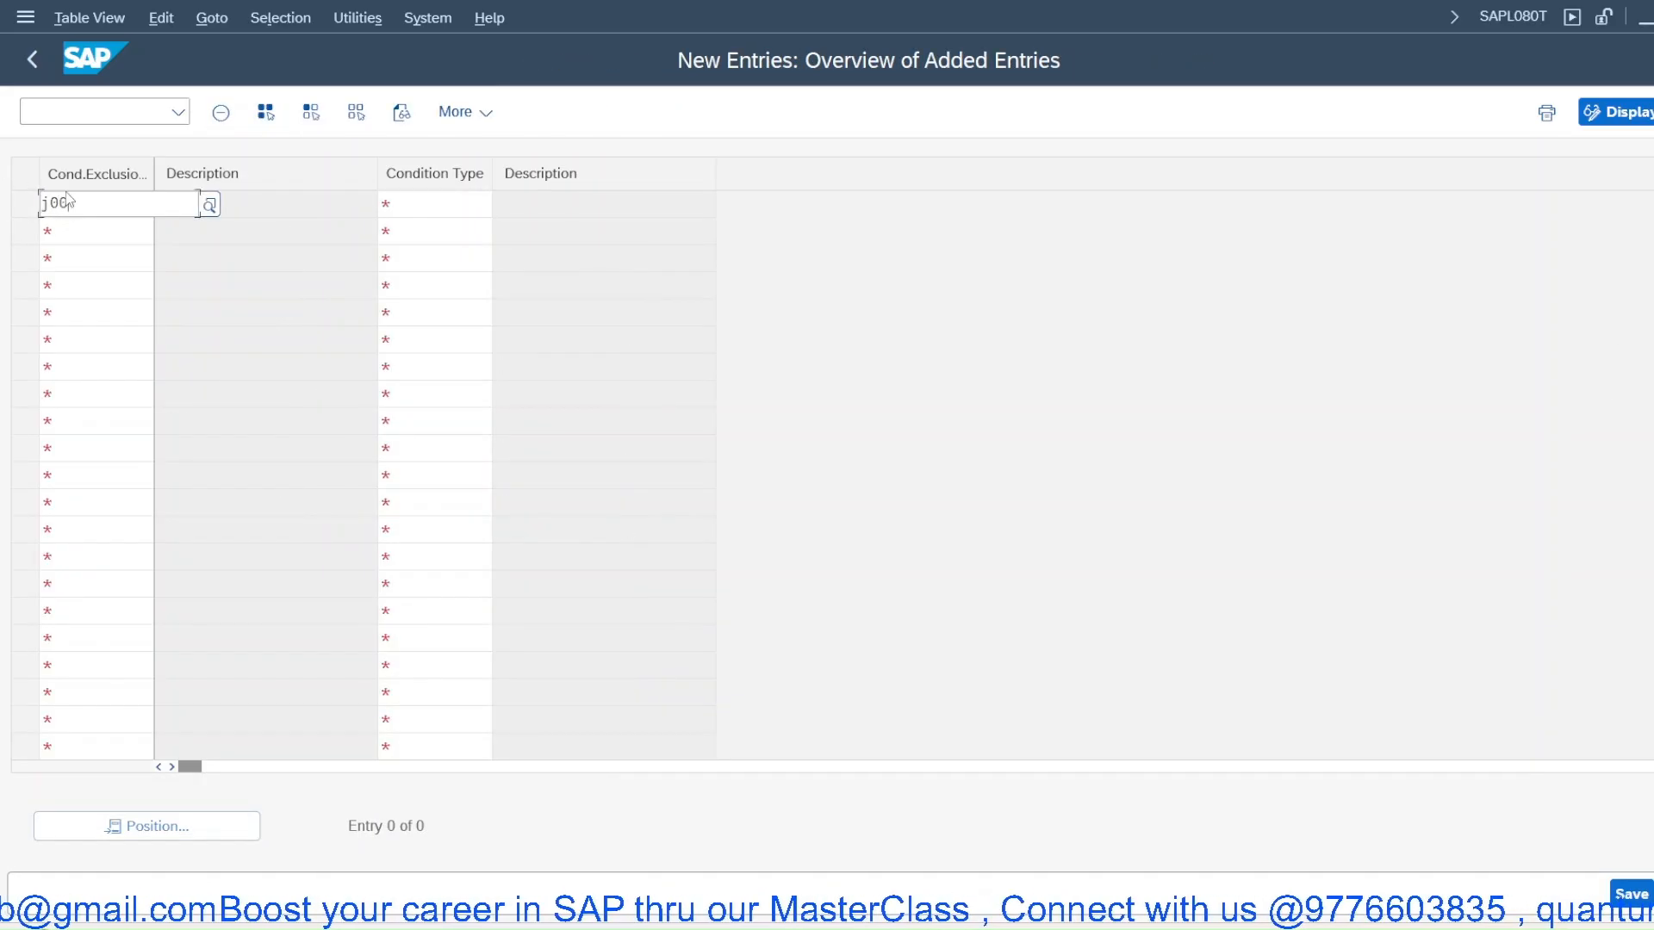
text(1)
click(418, 203)
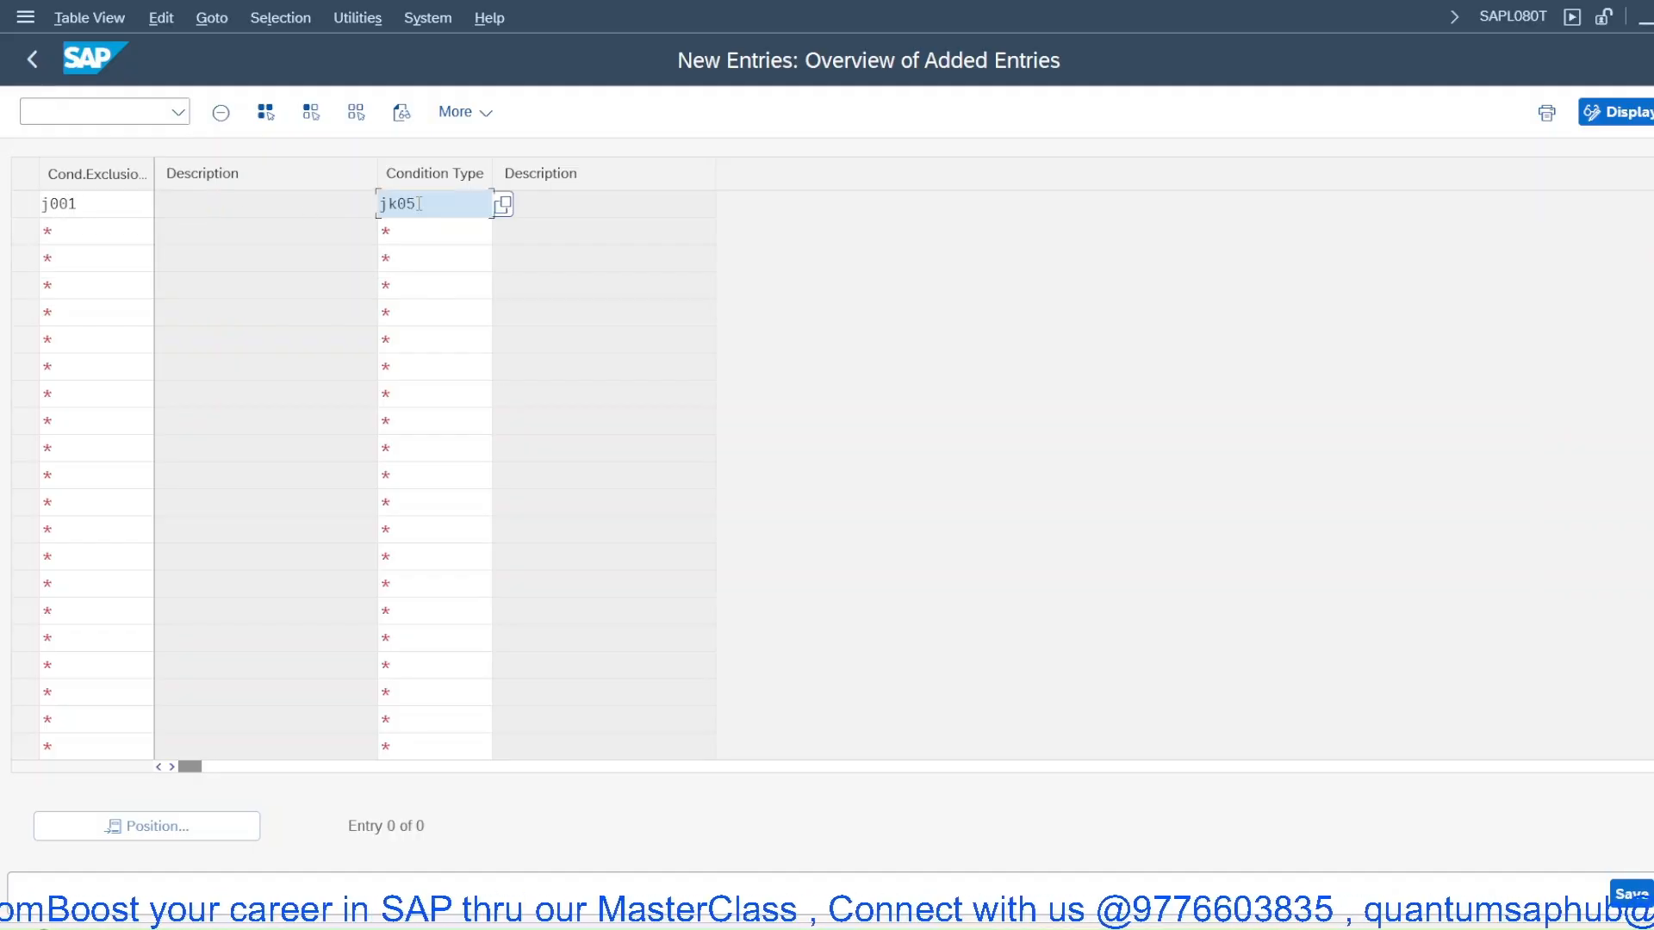
text(jk05)
key(Return)
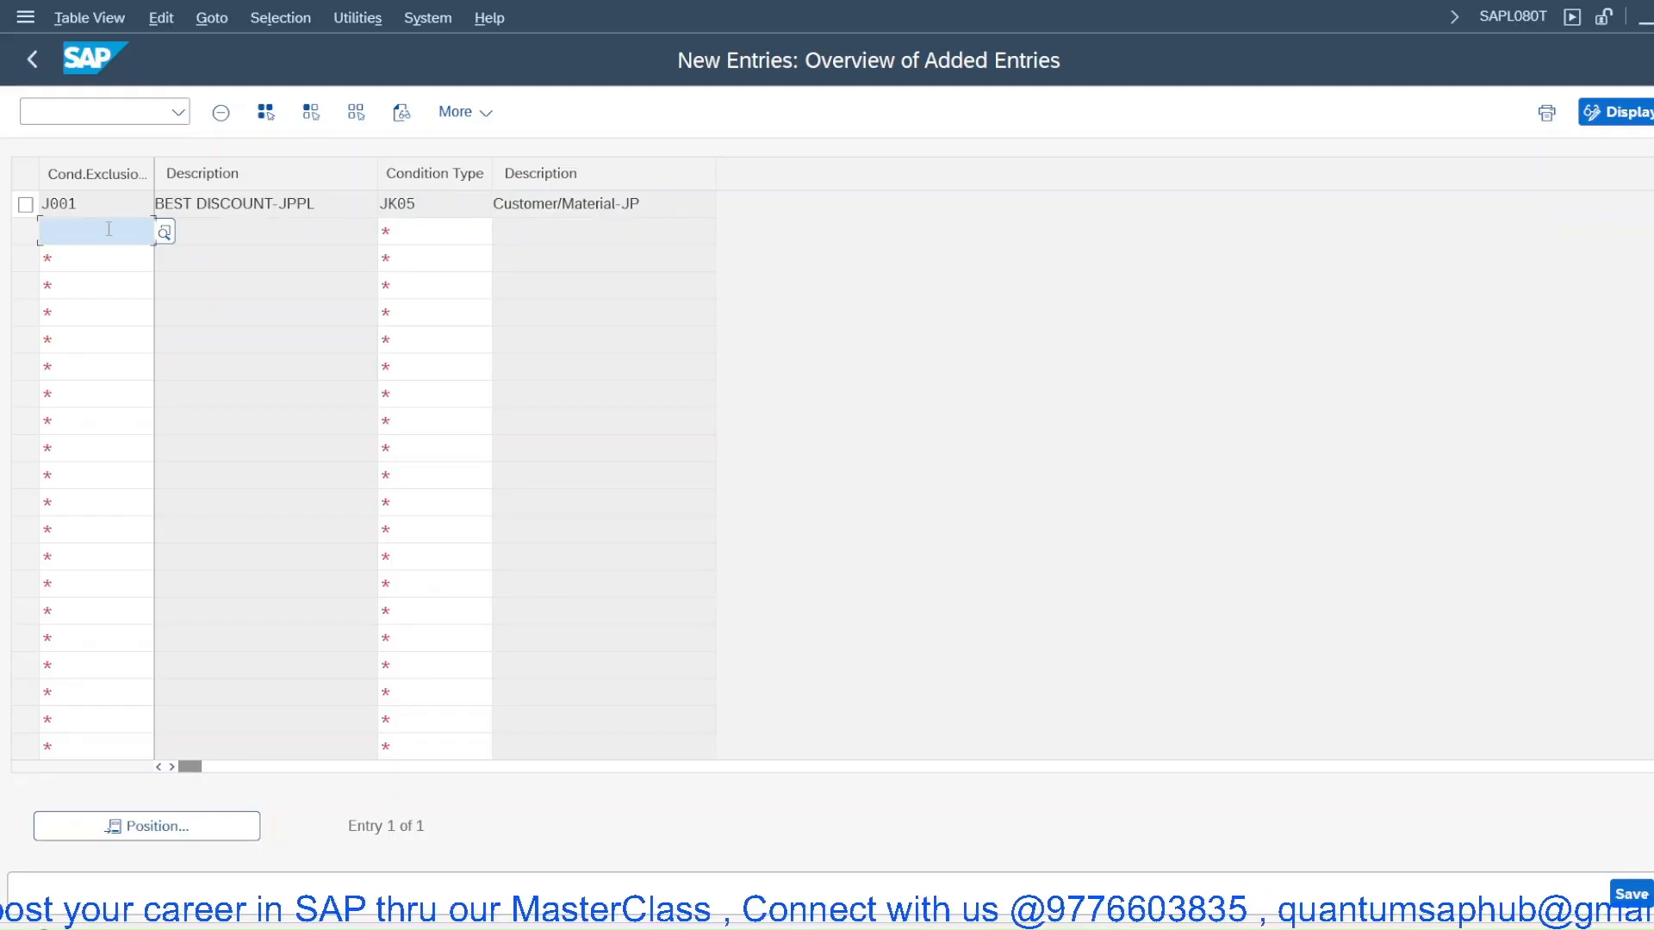
Add a second entry assigning condition type JK17 to group J001 and save both to the customizing request JP Company Setup
text(j00)
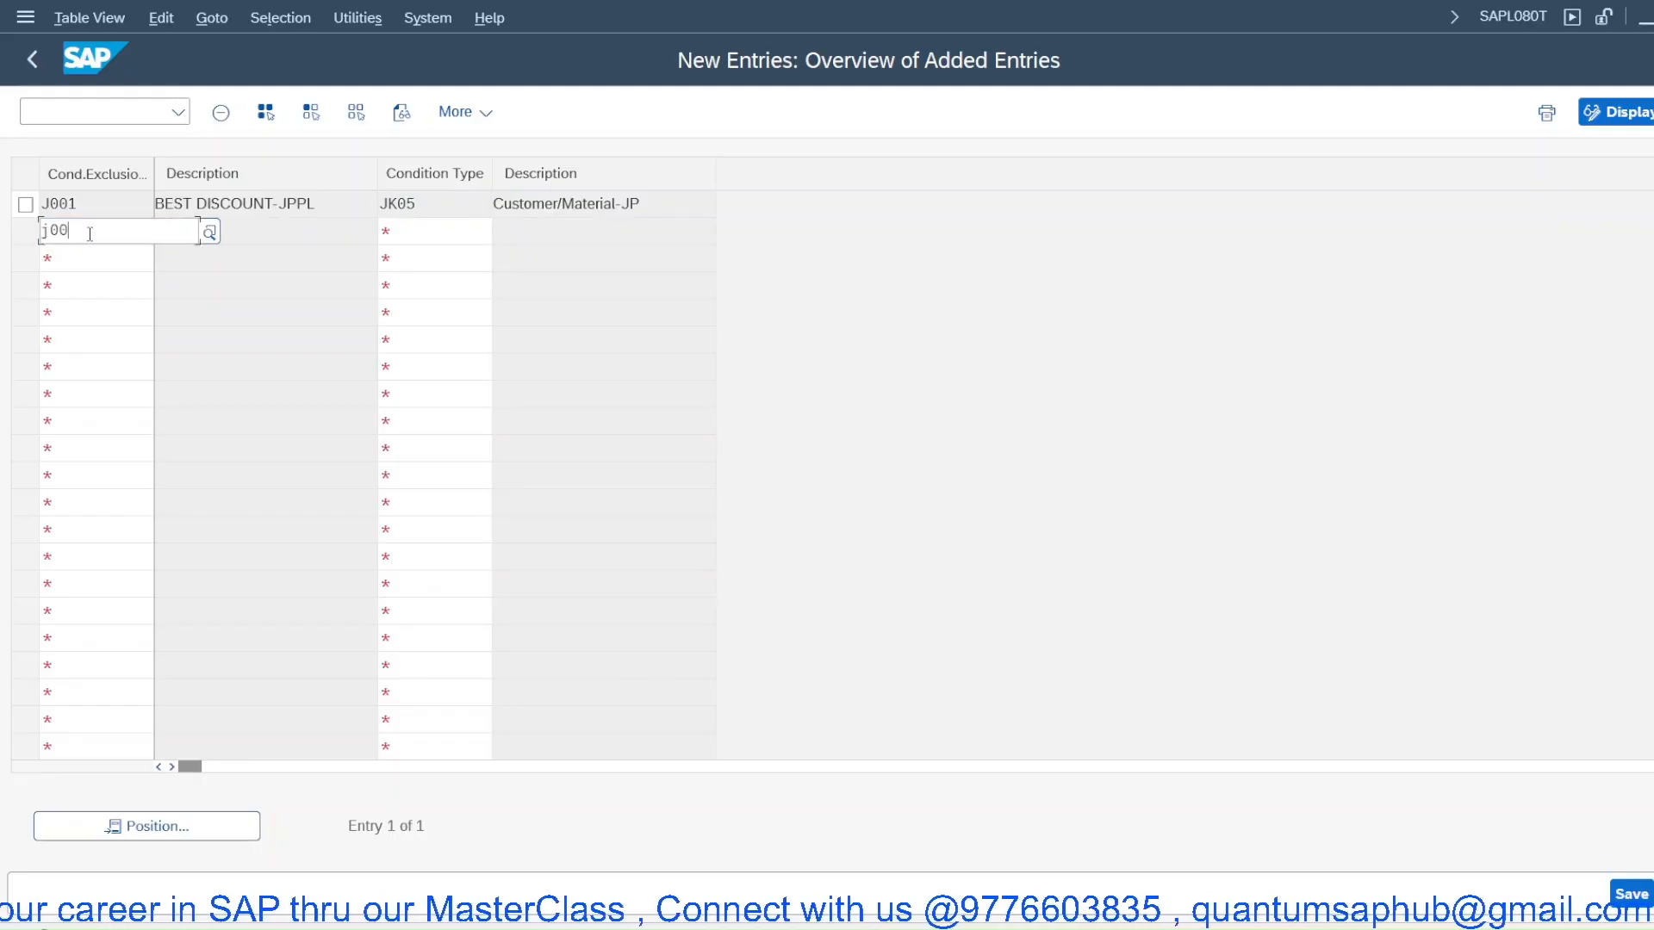
text(1)
click(456, 230)
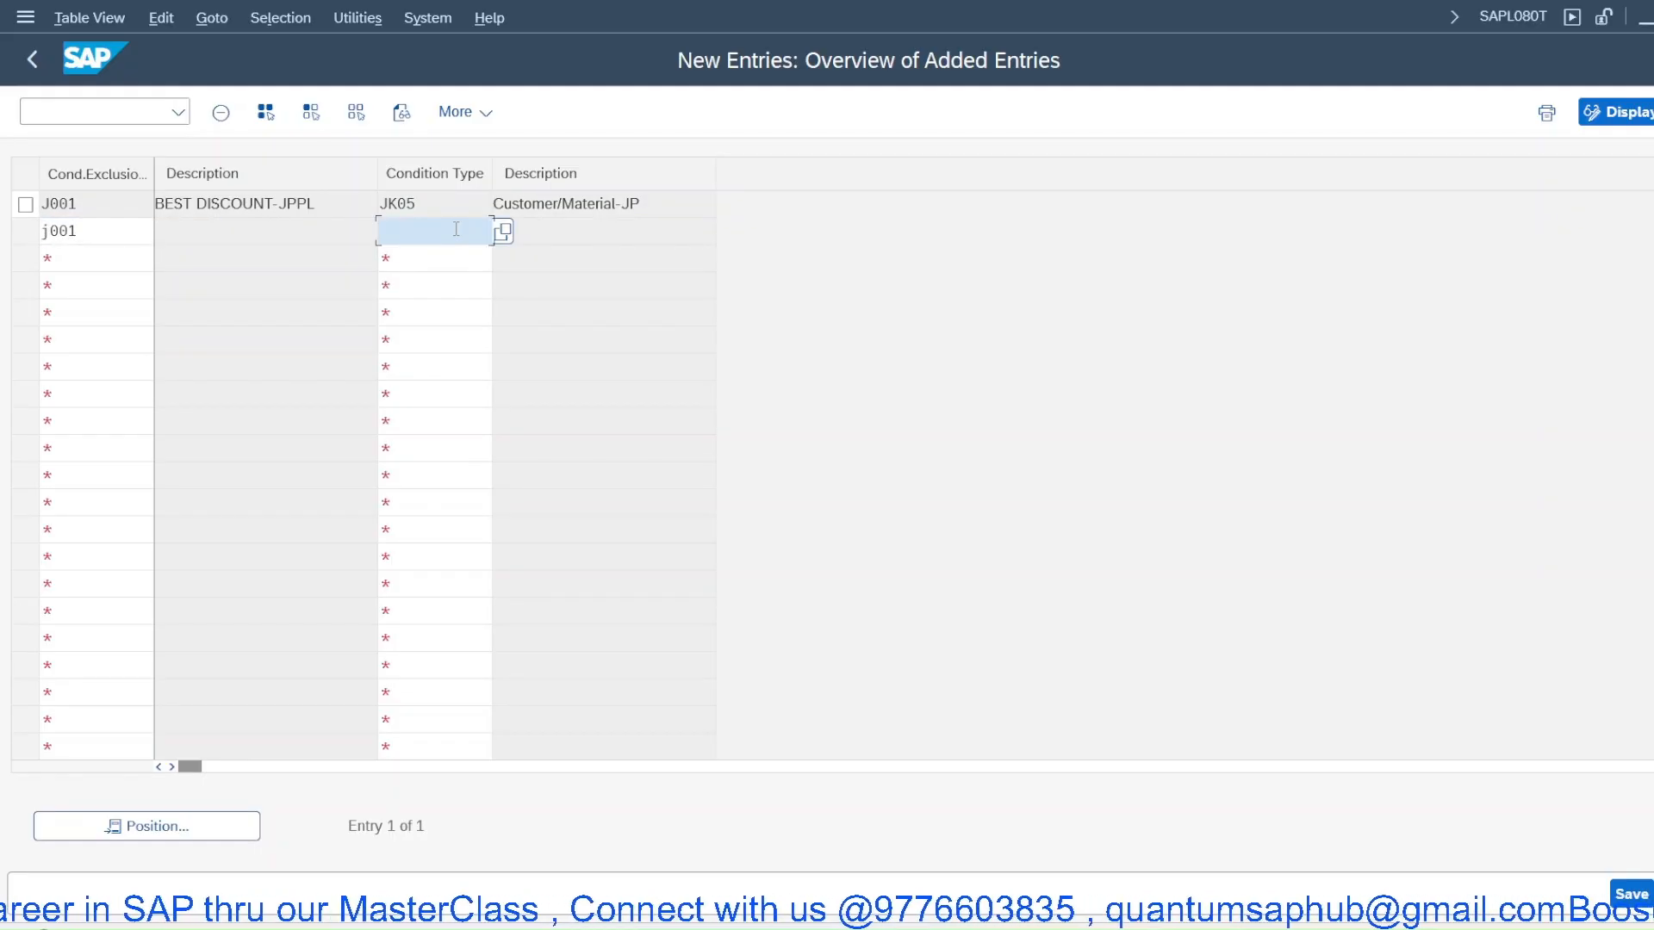
text(jk17)
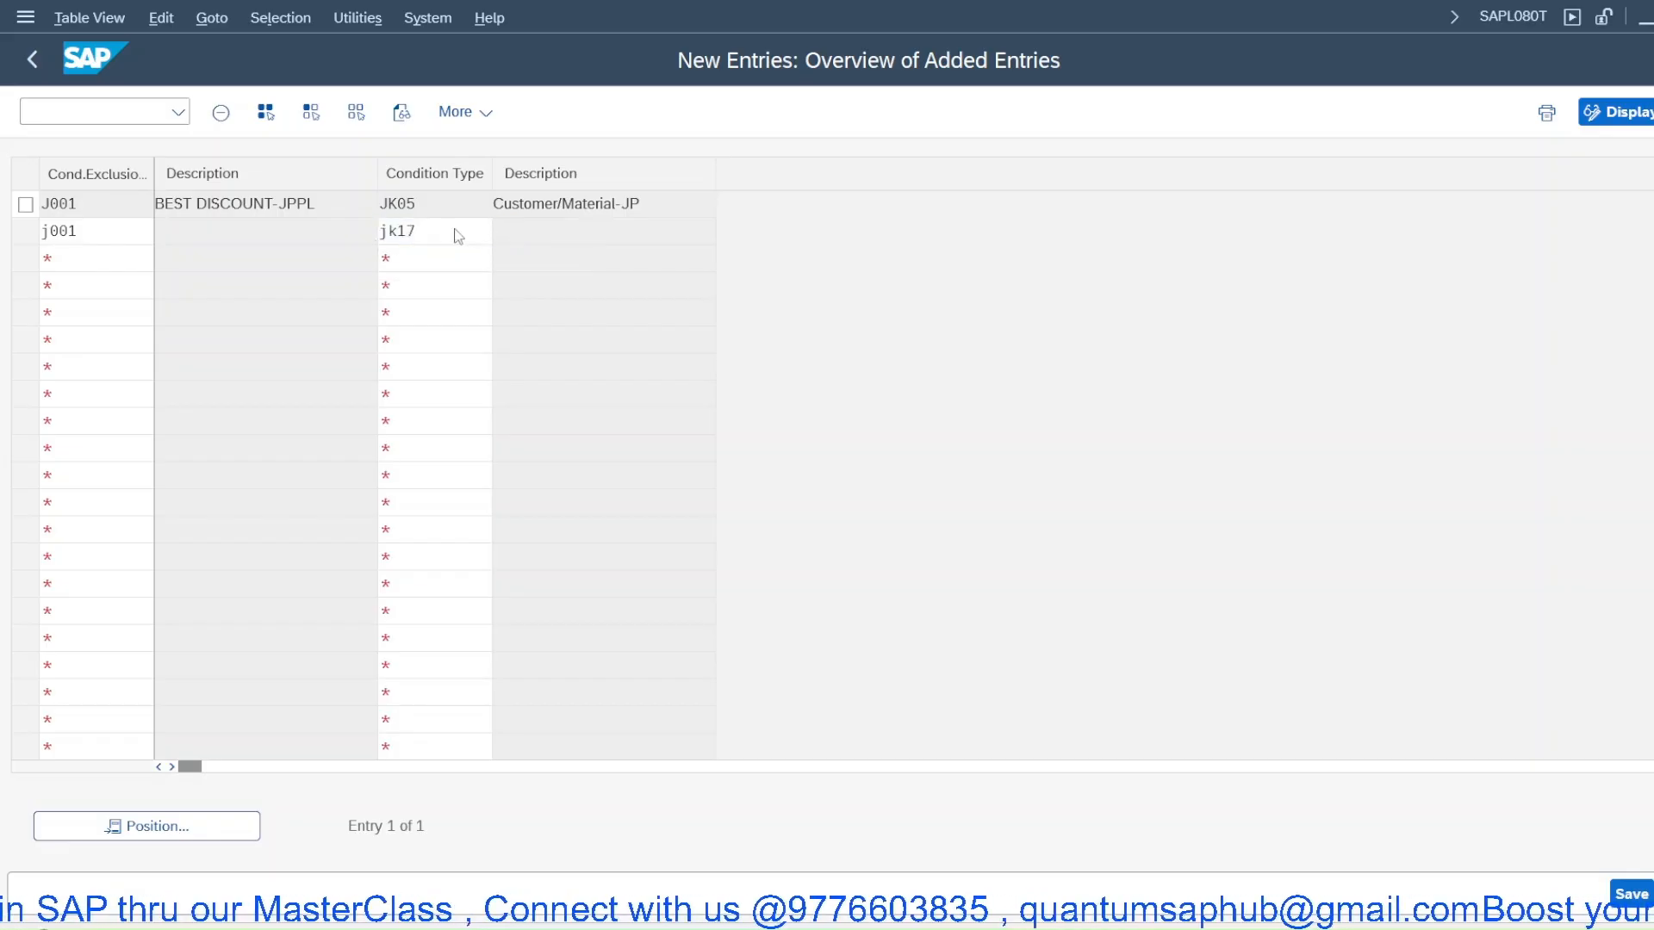
key(Return)
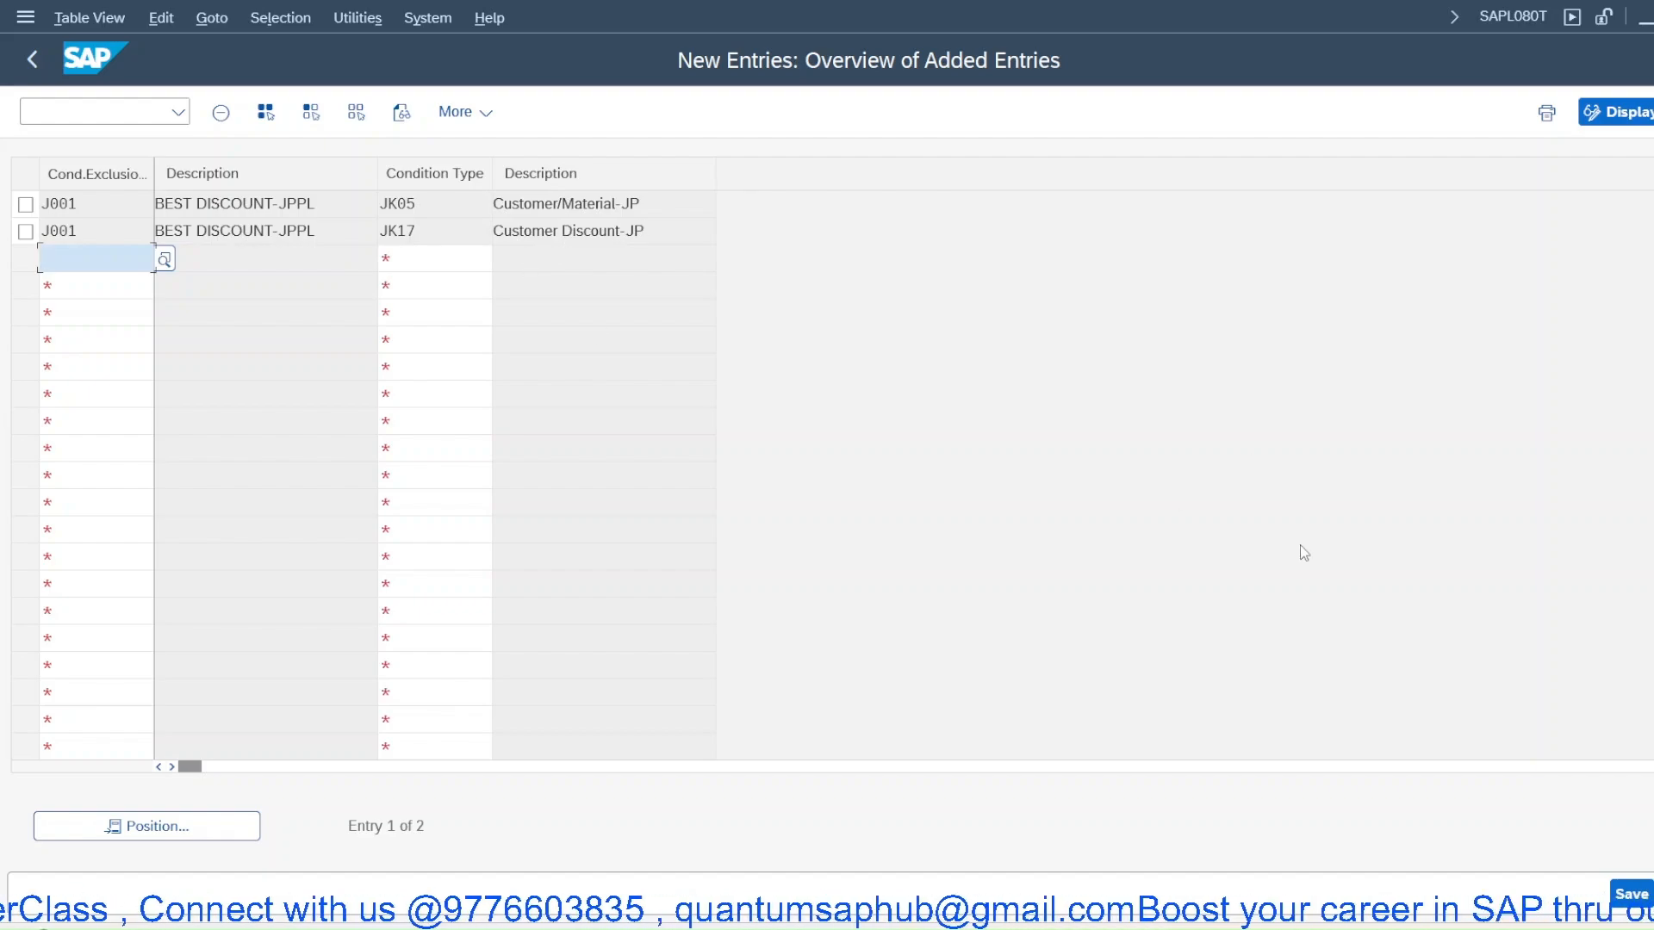
click(1629, 896)
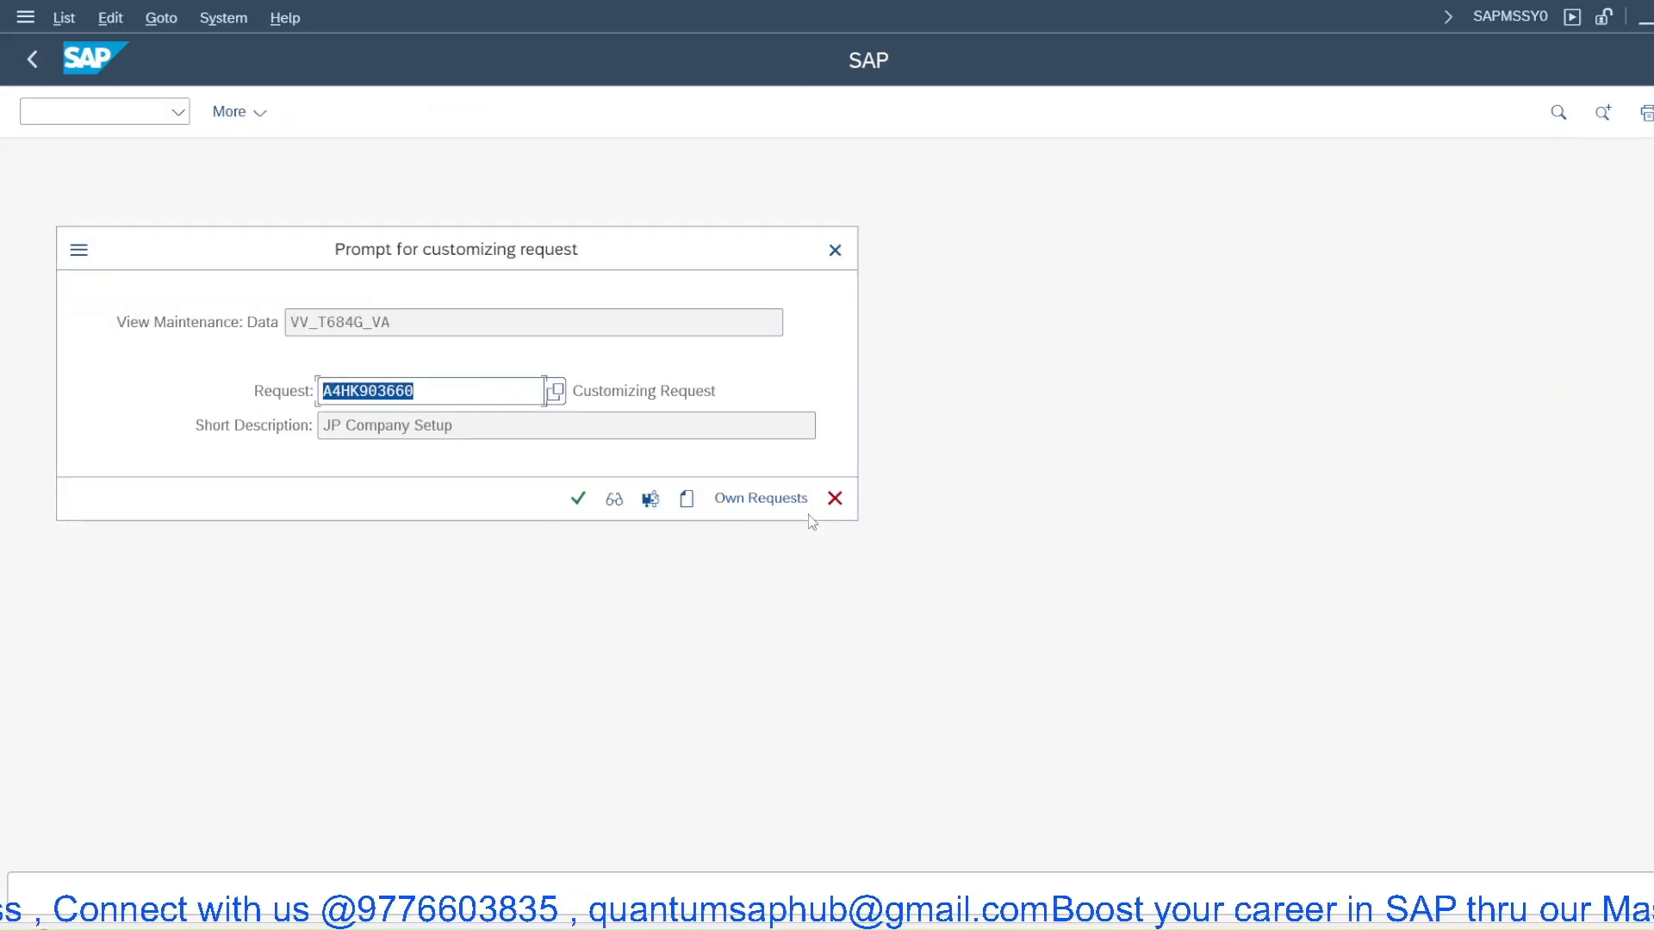
click(578, 499)
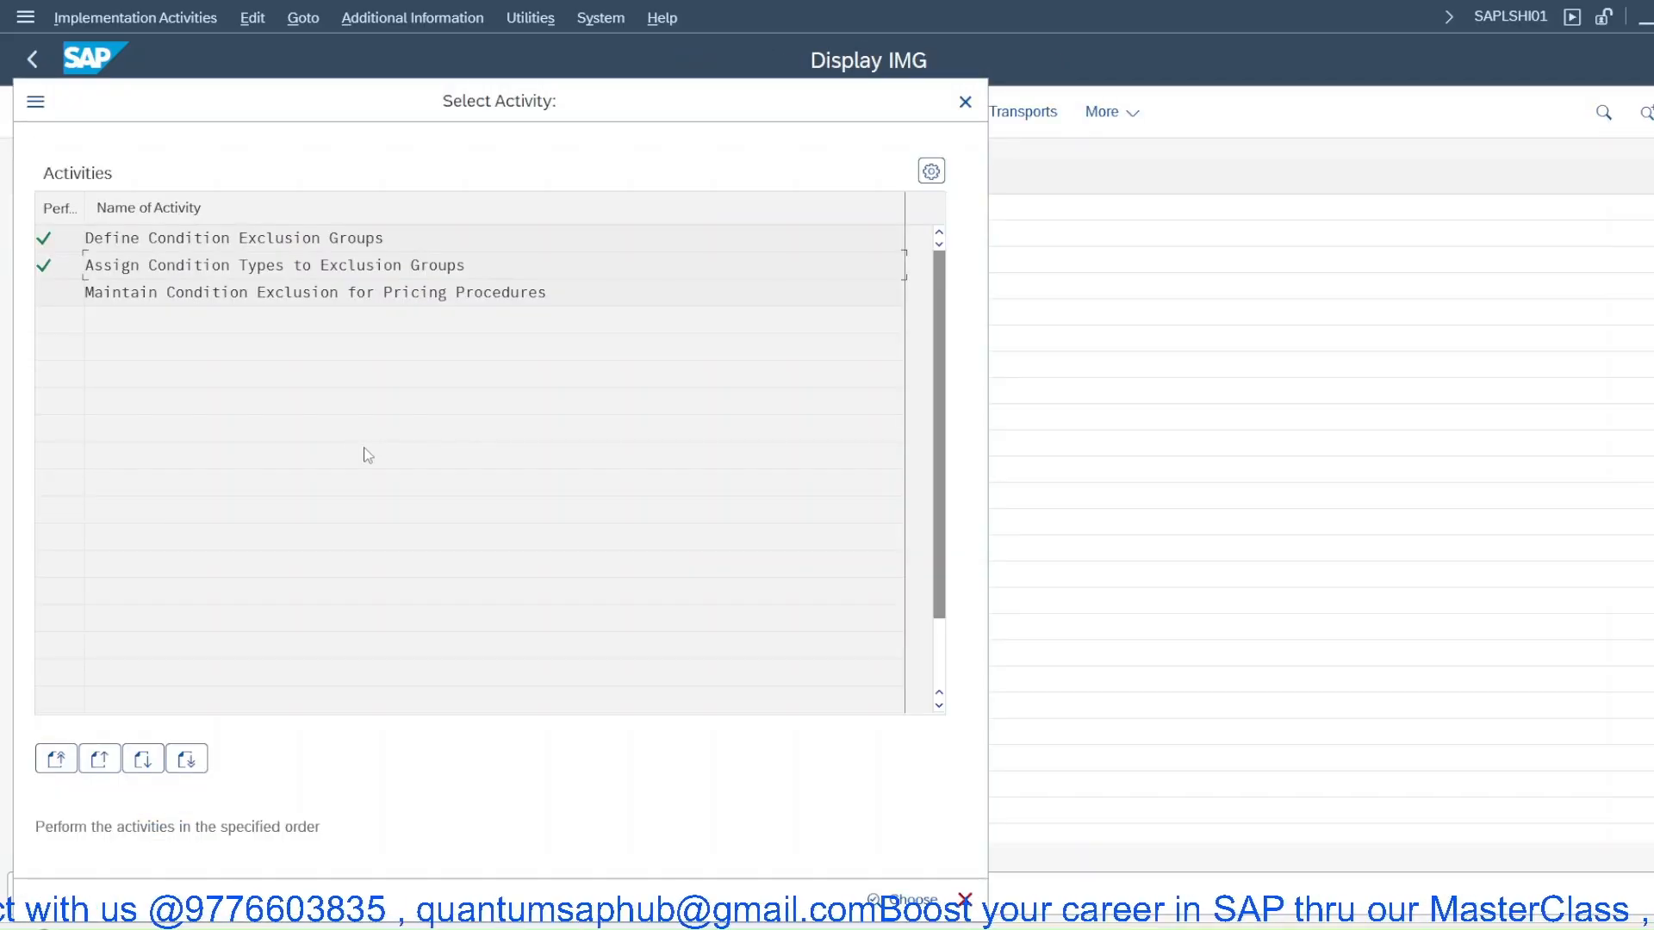
In the Maintain Condition Exclusion for Pricing Procedures activity, find procedure JRVAA1 and open its Exclusion view
double_click(275, 296)
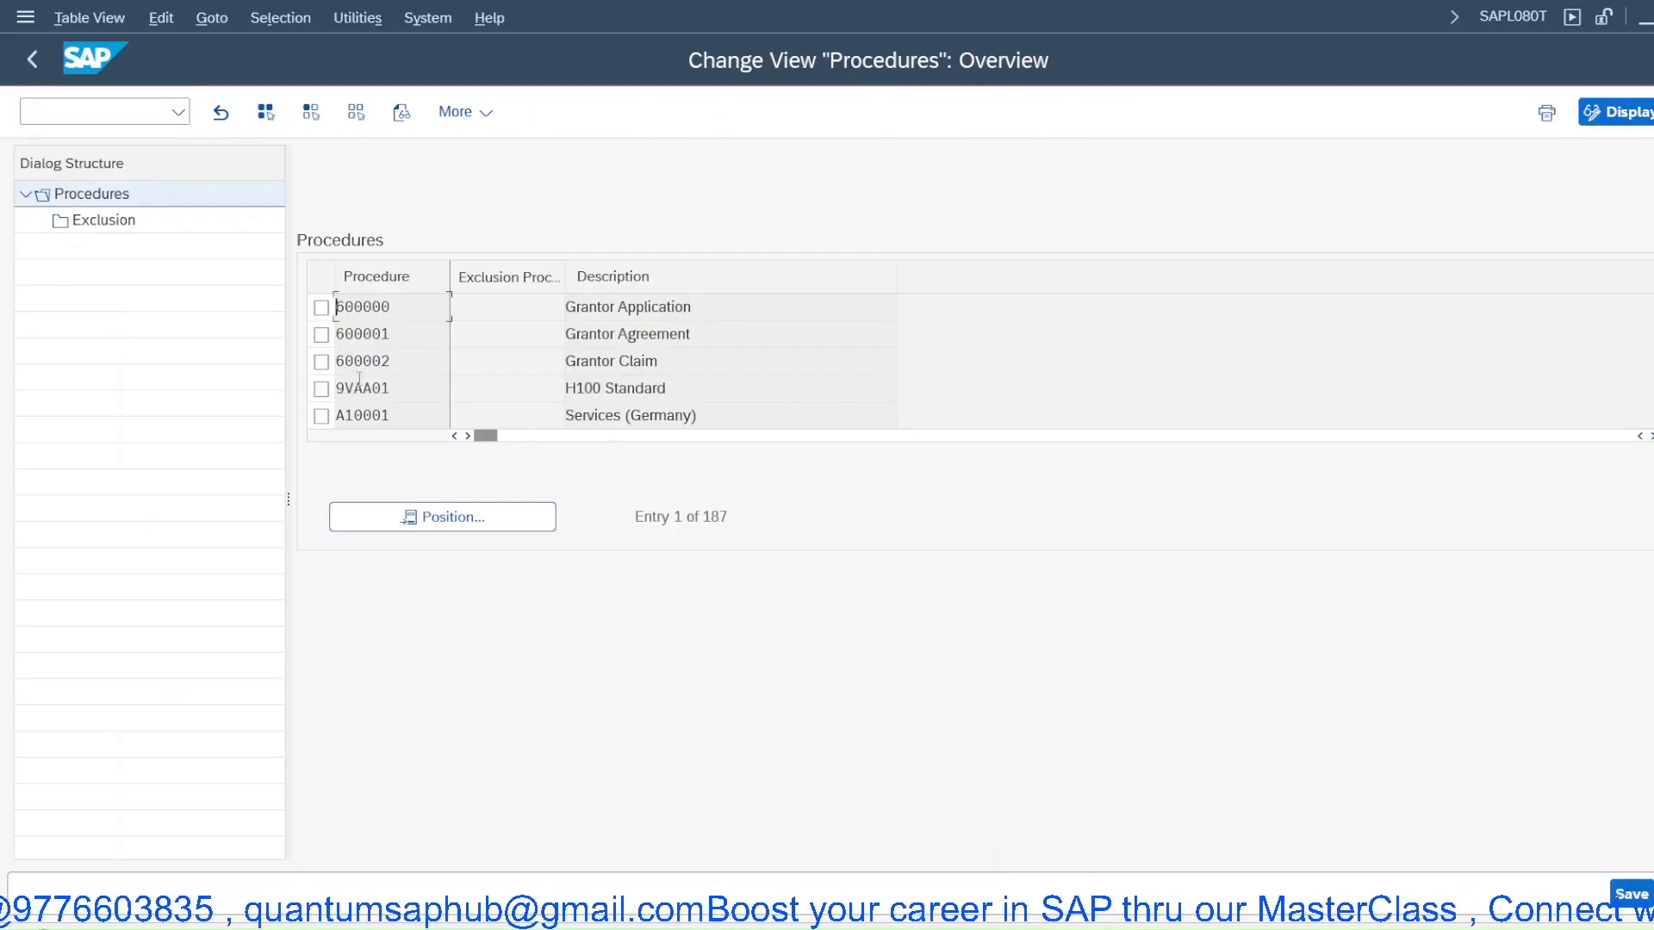
click(387, 516)
text(j)
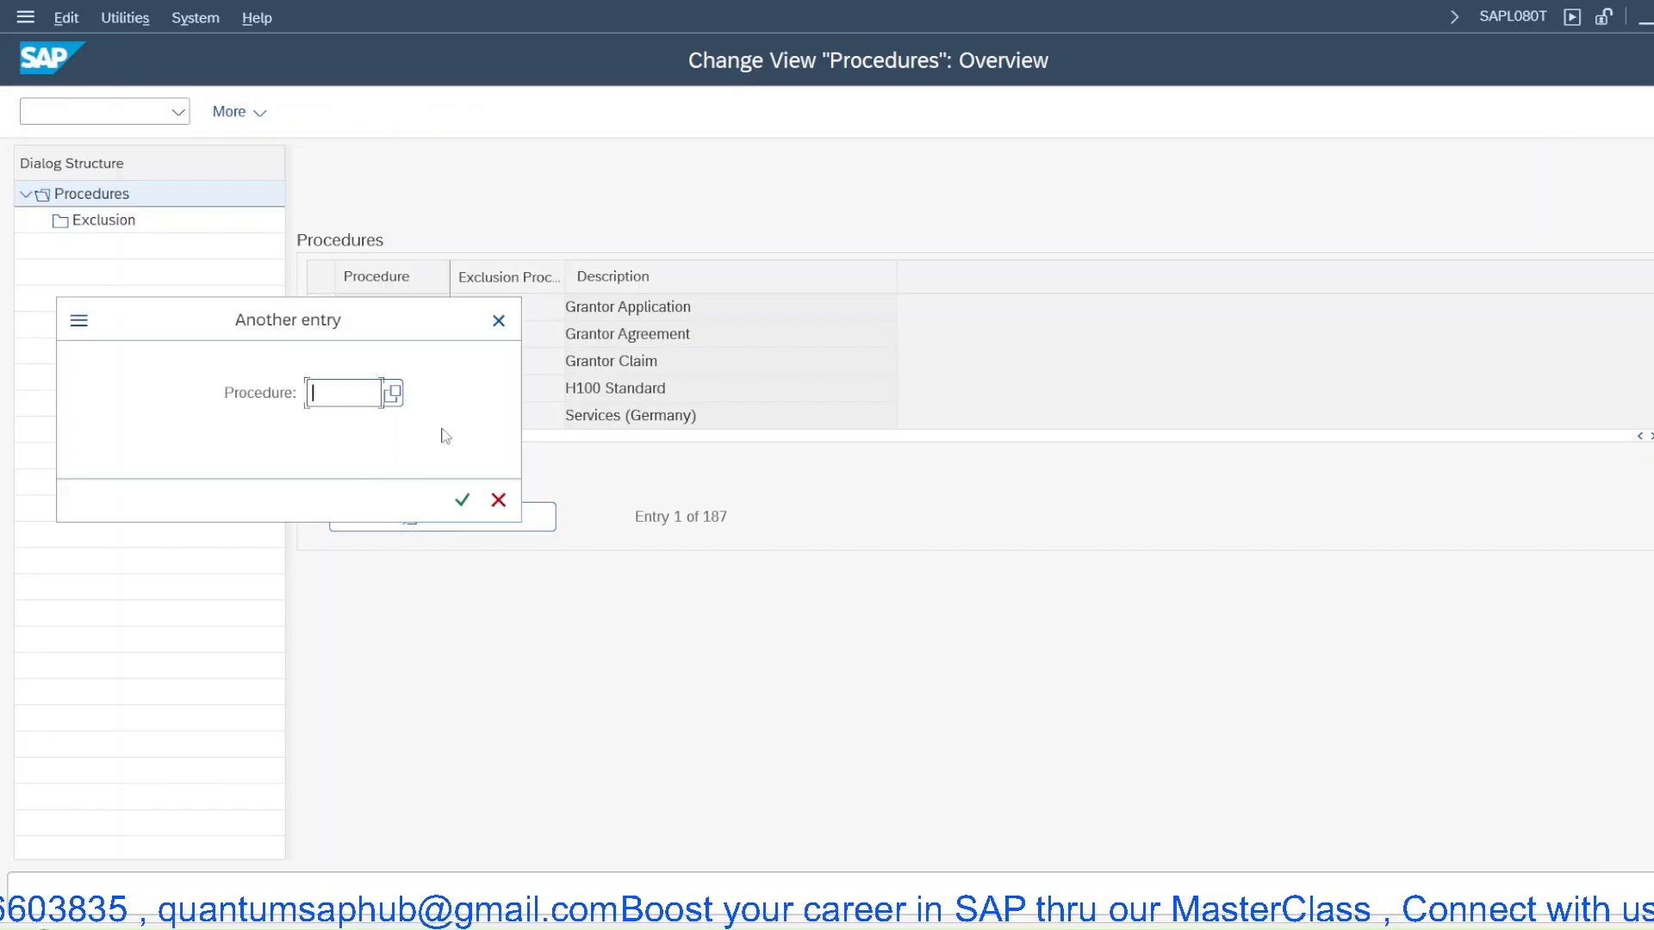
text(r)
key(Return)
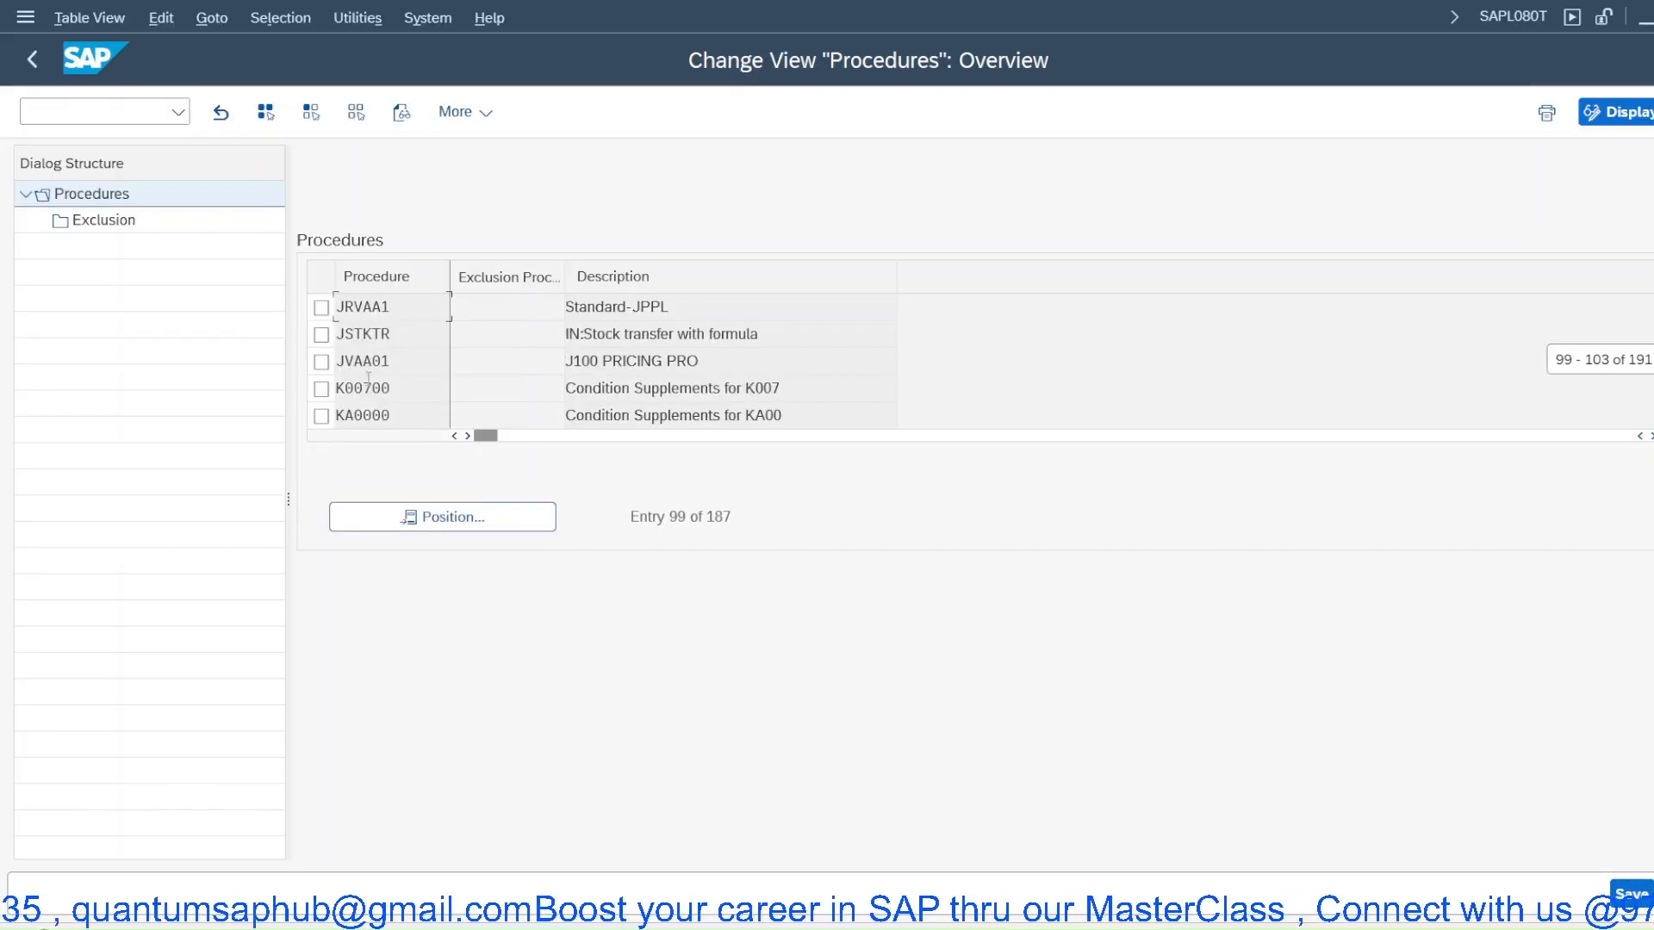
click(321, 306)
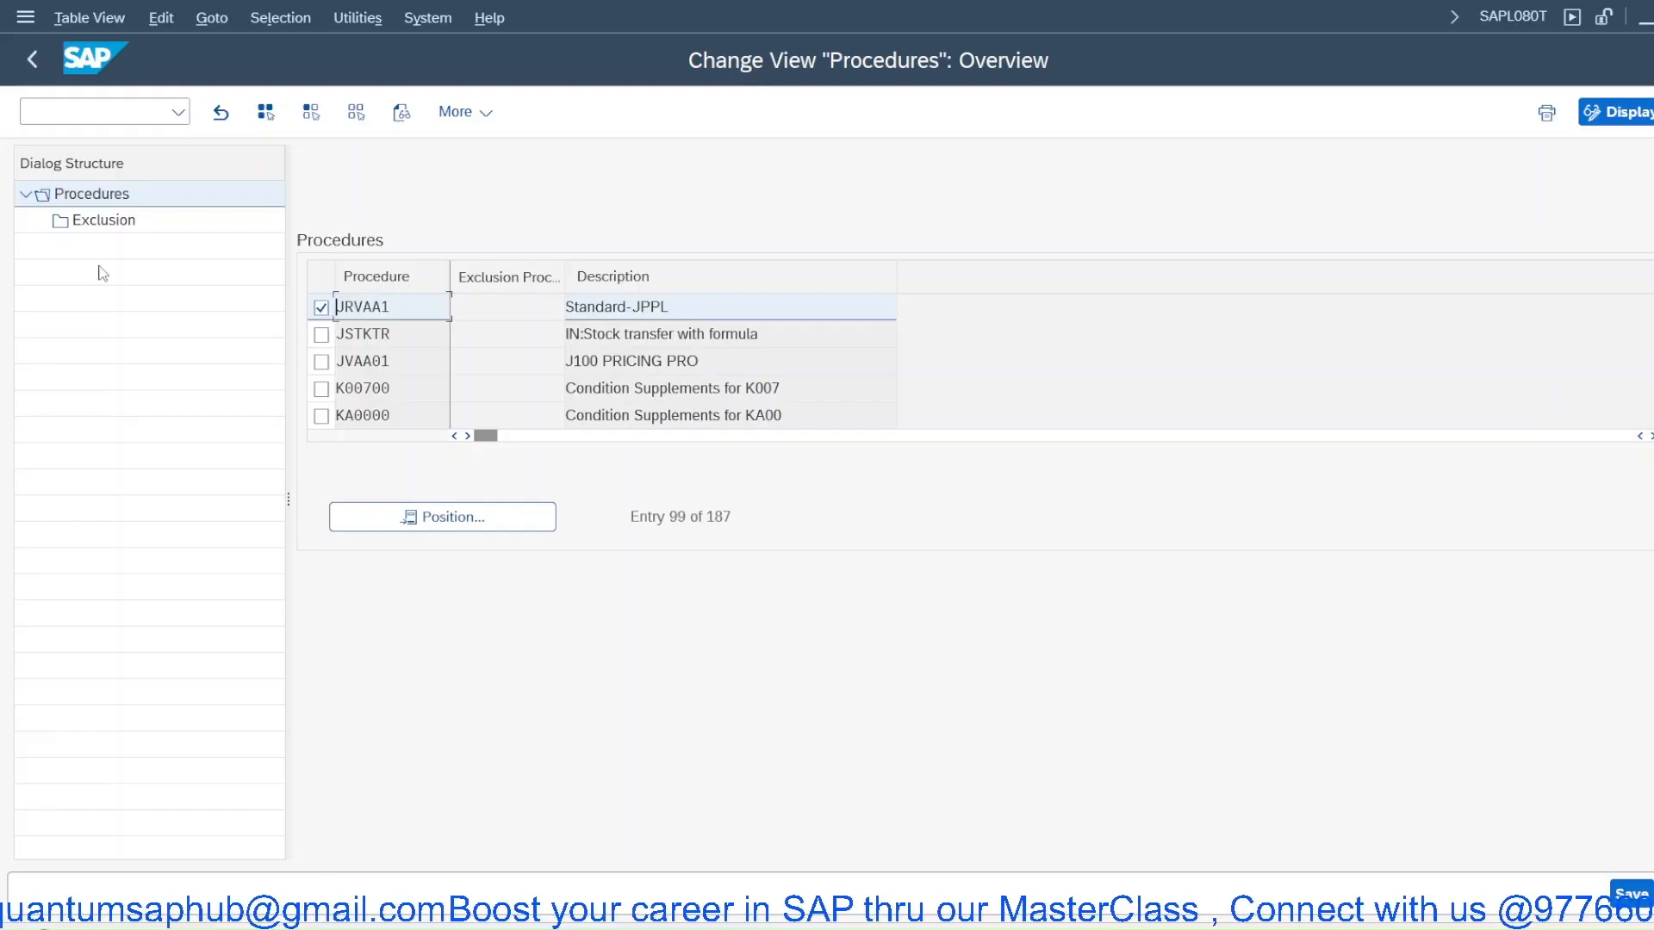
double_click(81, 224)
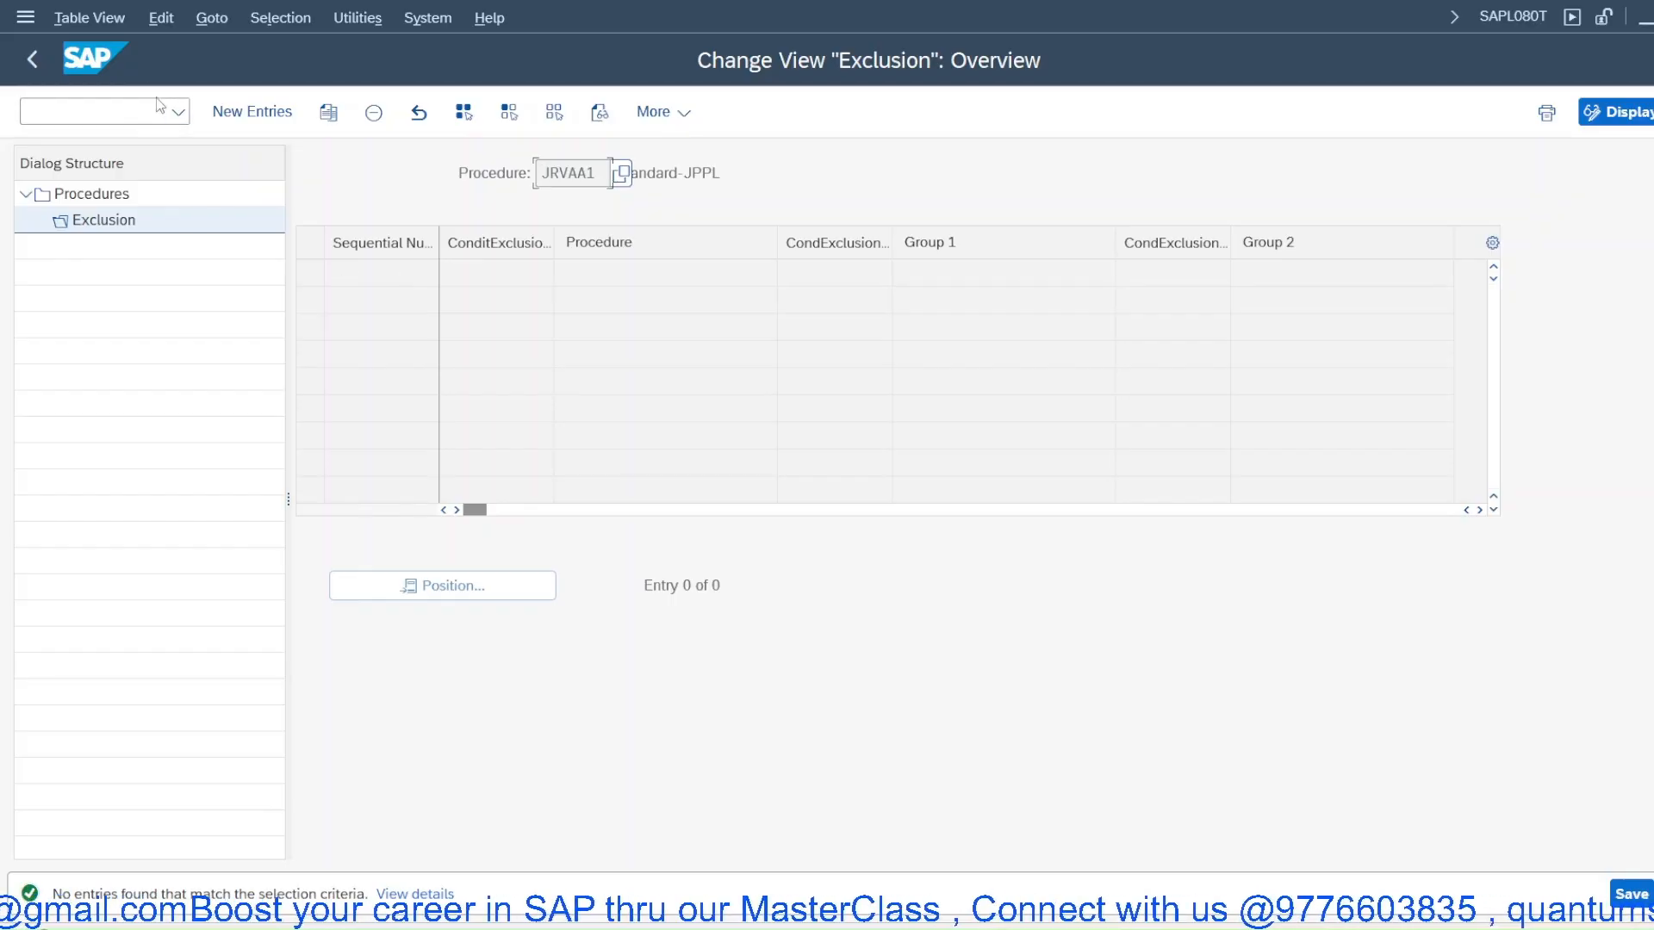
Start a new exclusion entry for JRVAA1 with condition exclusion procedure A, Best condition between condition types
click(252, 112)
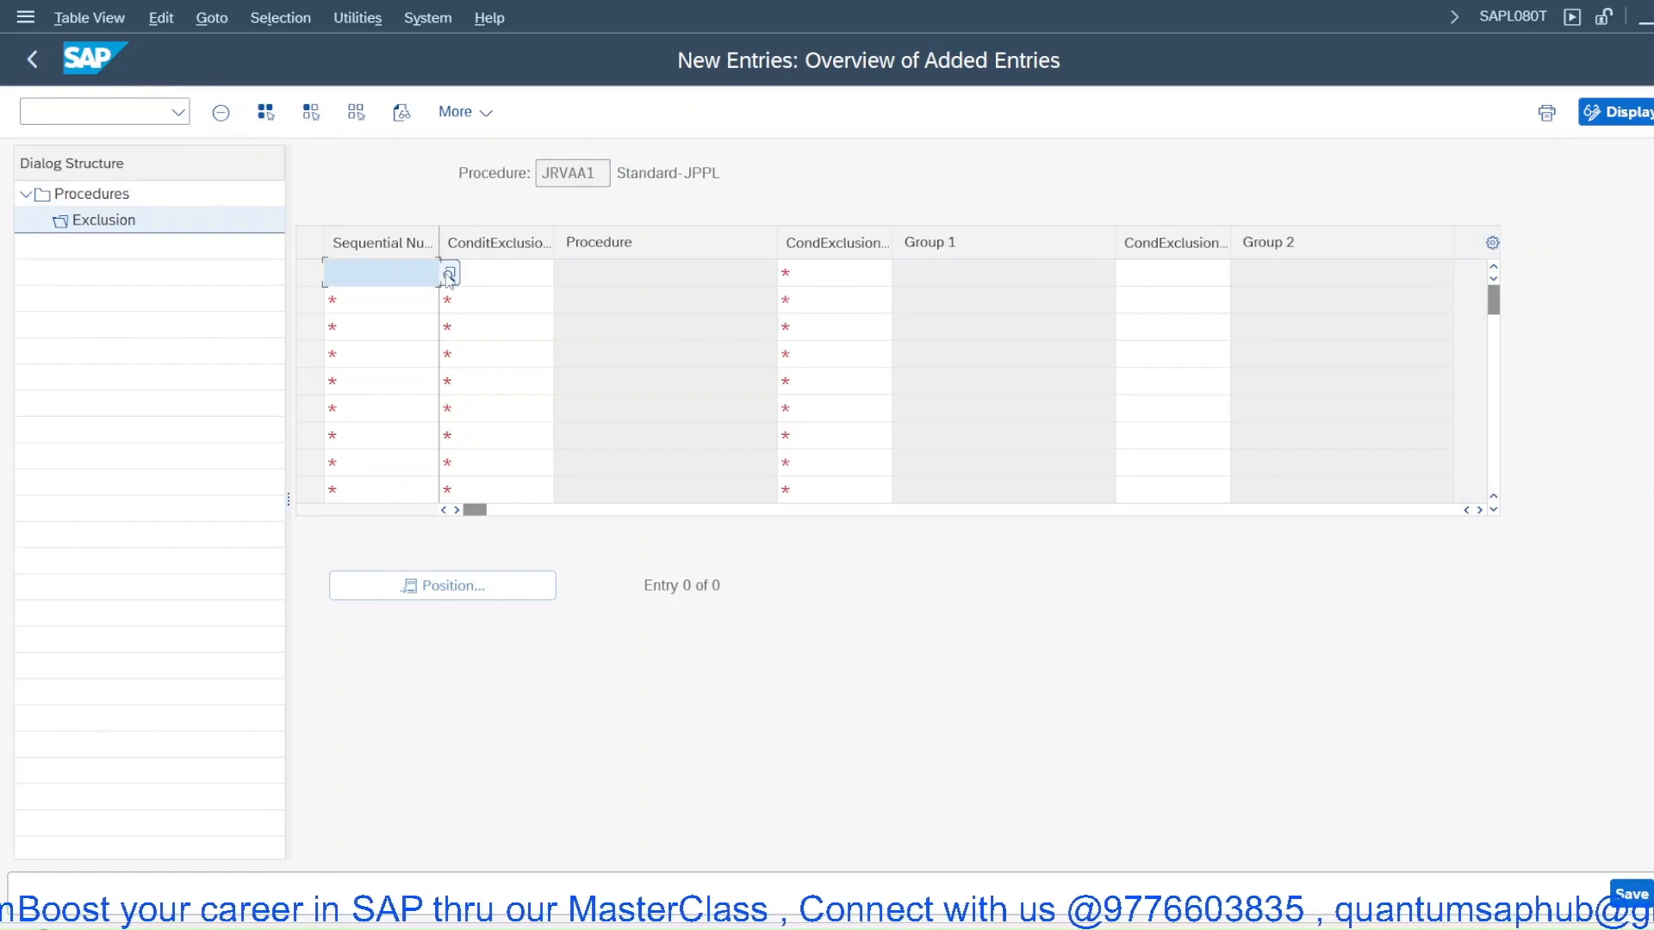
click(487, 274)
click(564, 274)
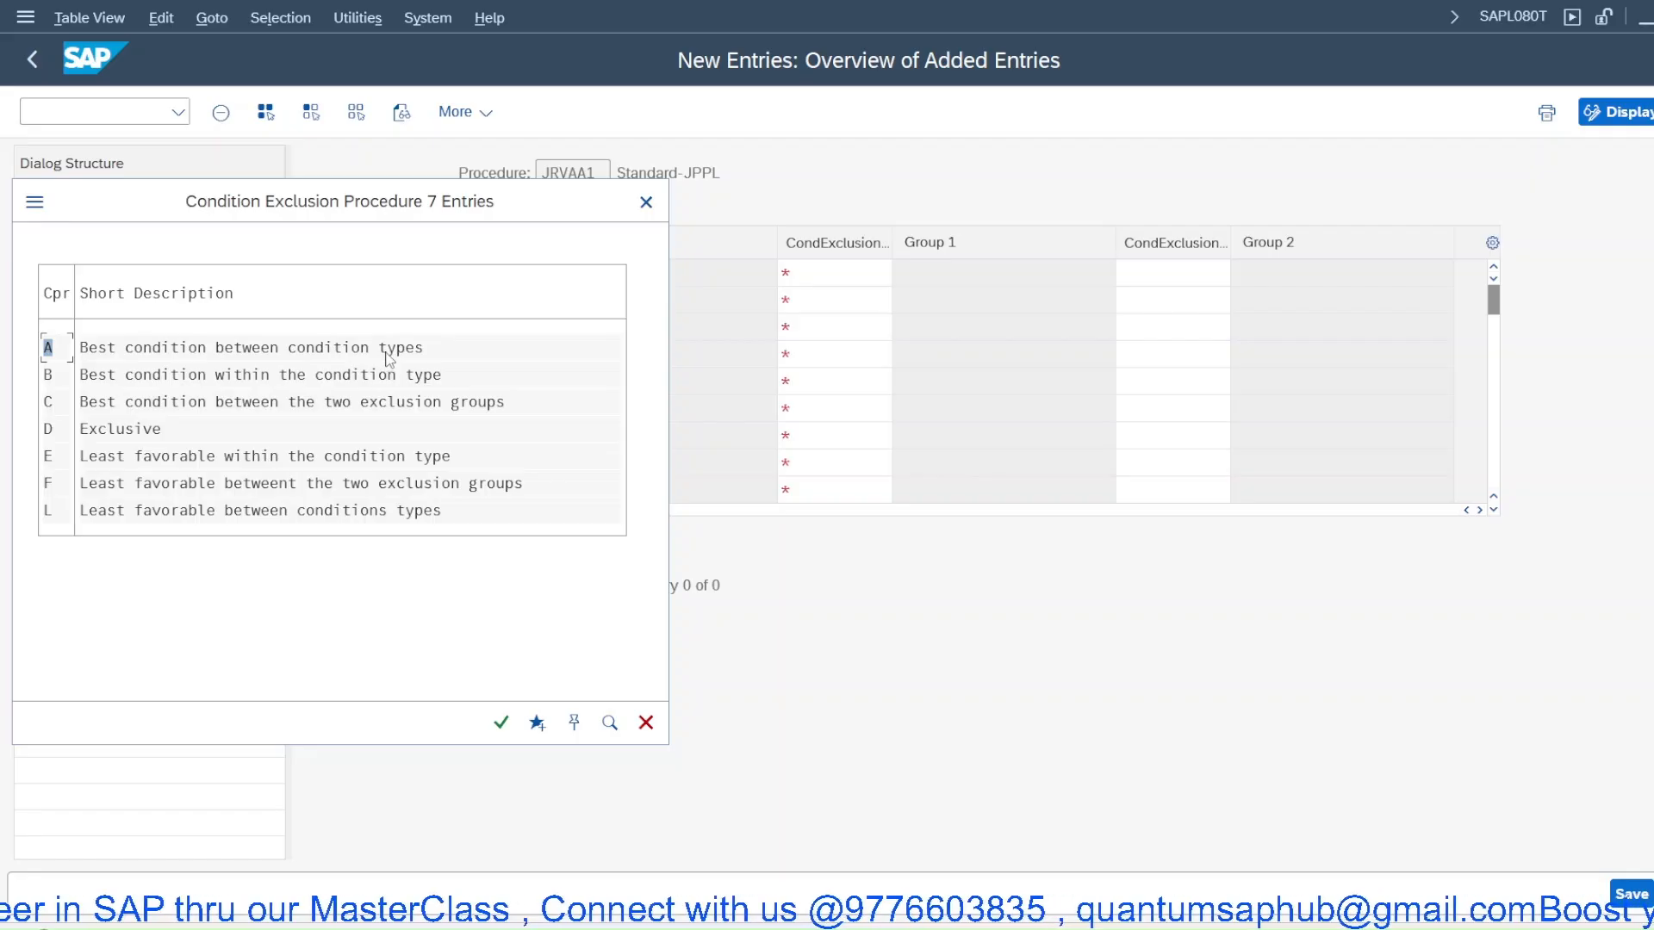
double_click(386, 353)
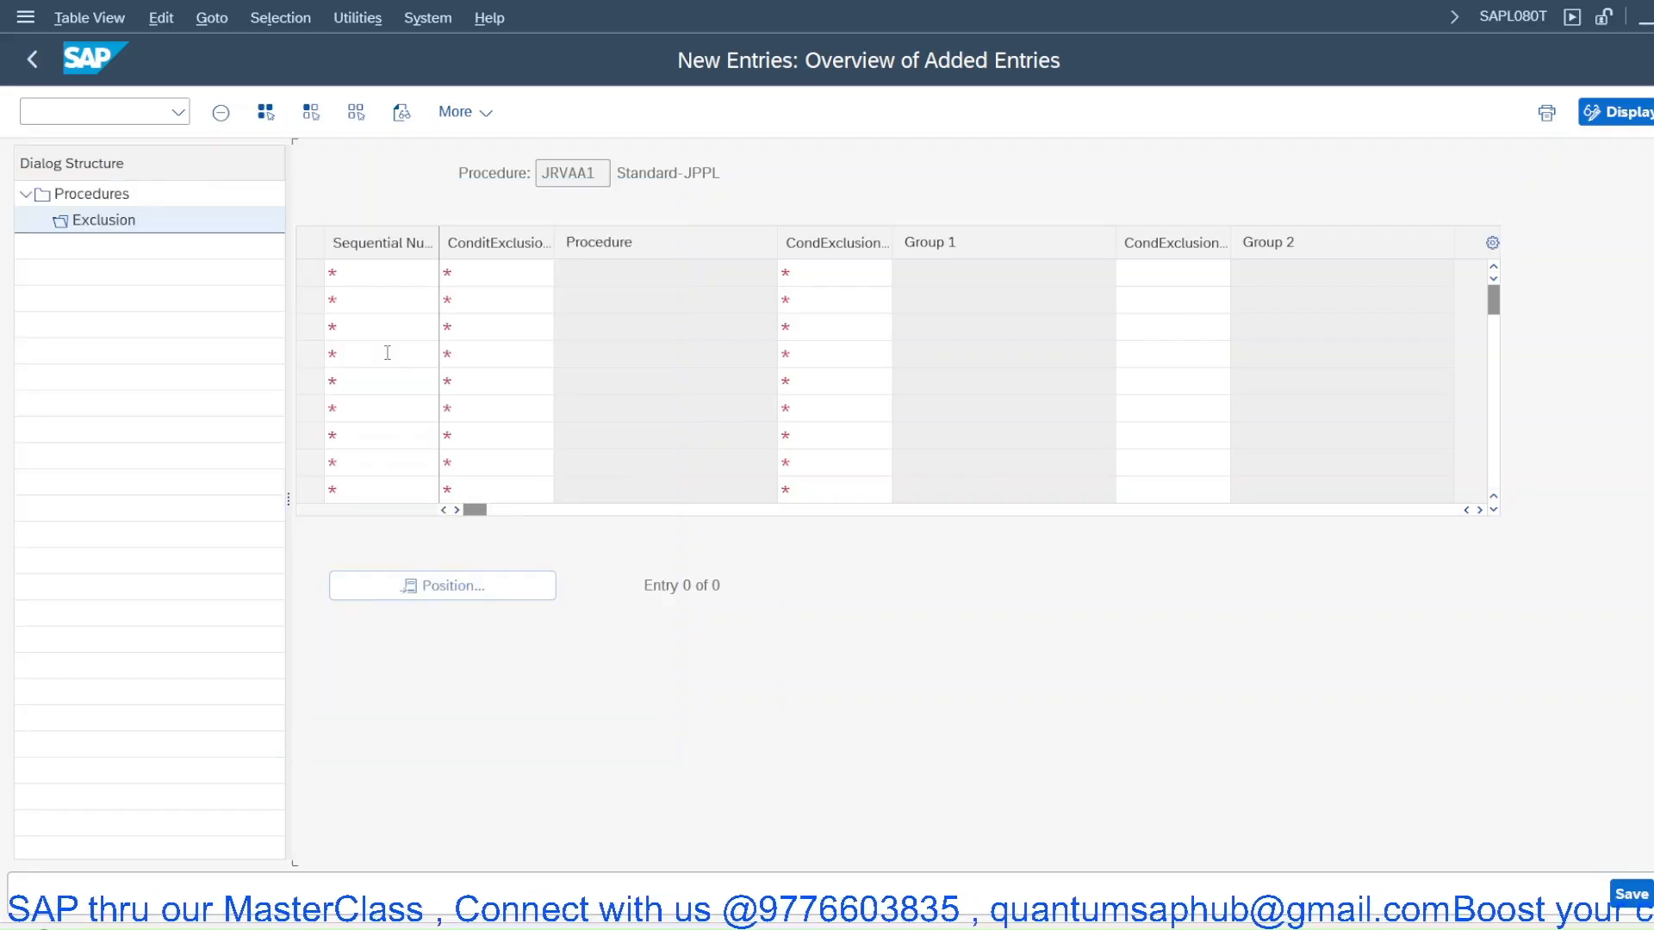
Check the available exclusion groups and exclusion procedures for the new entry, then return to its first exclusion group field
click(821, 273)
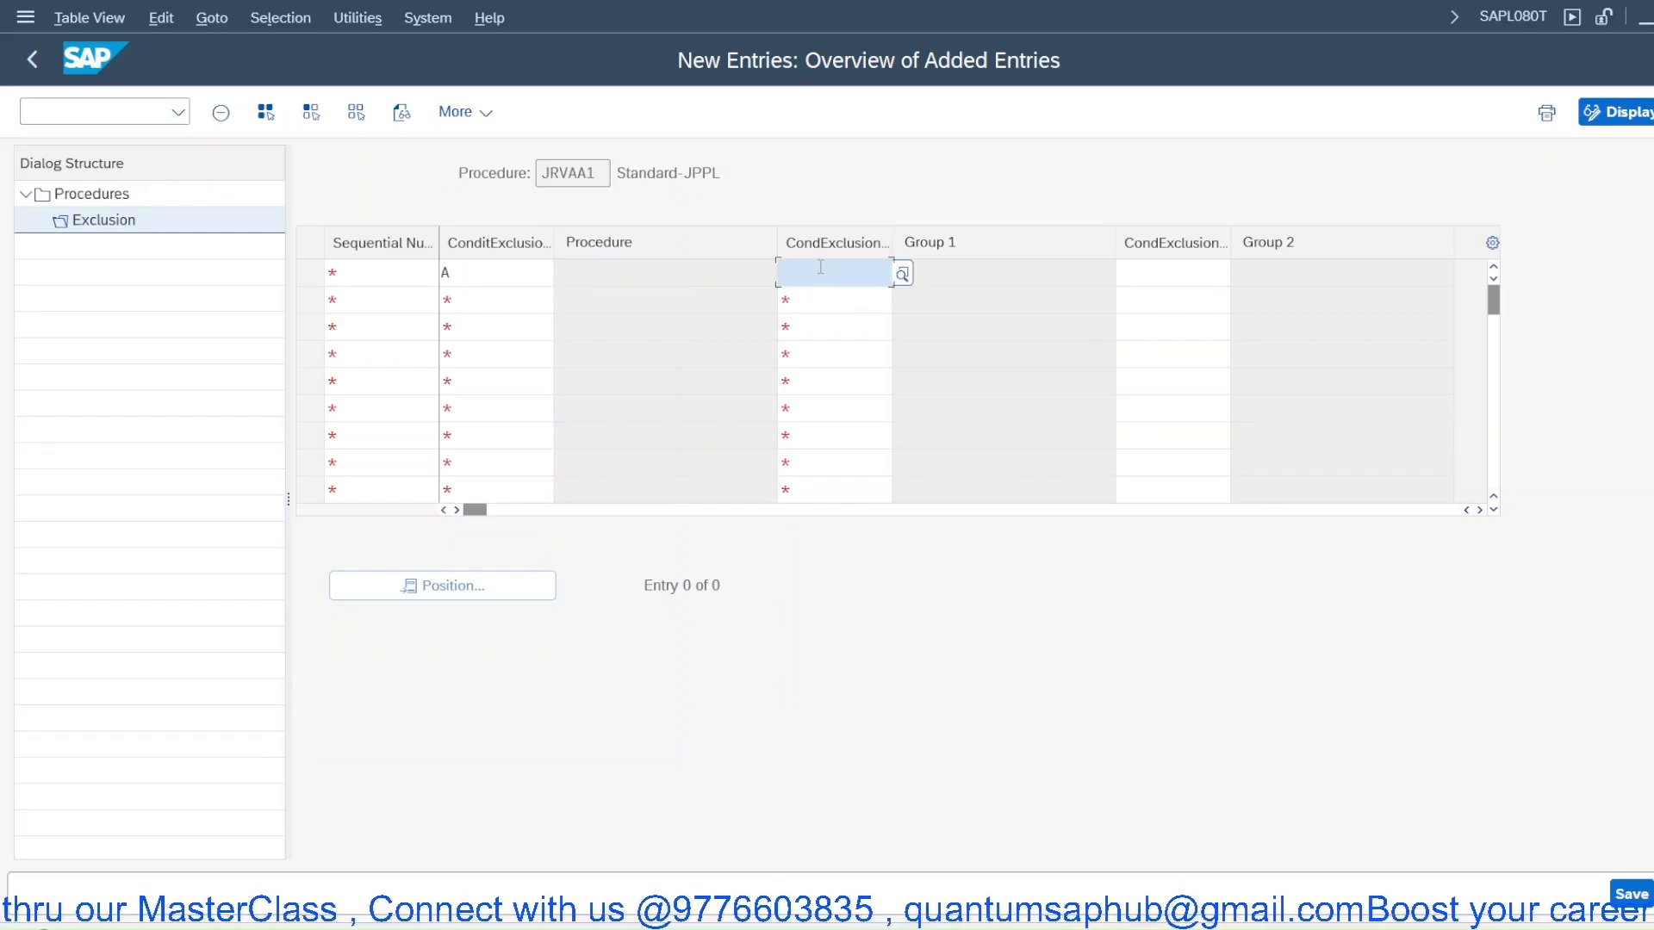
click(901, 274)
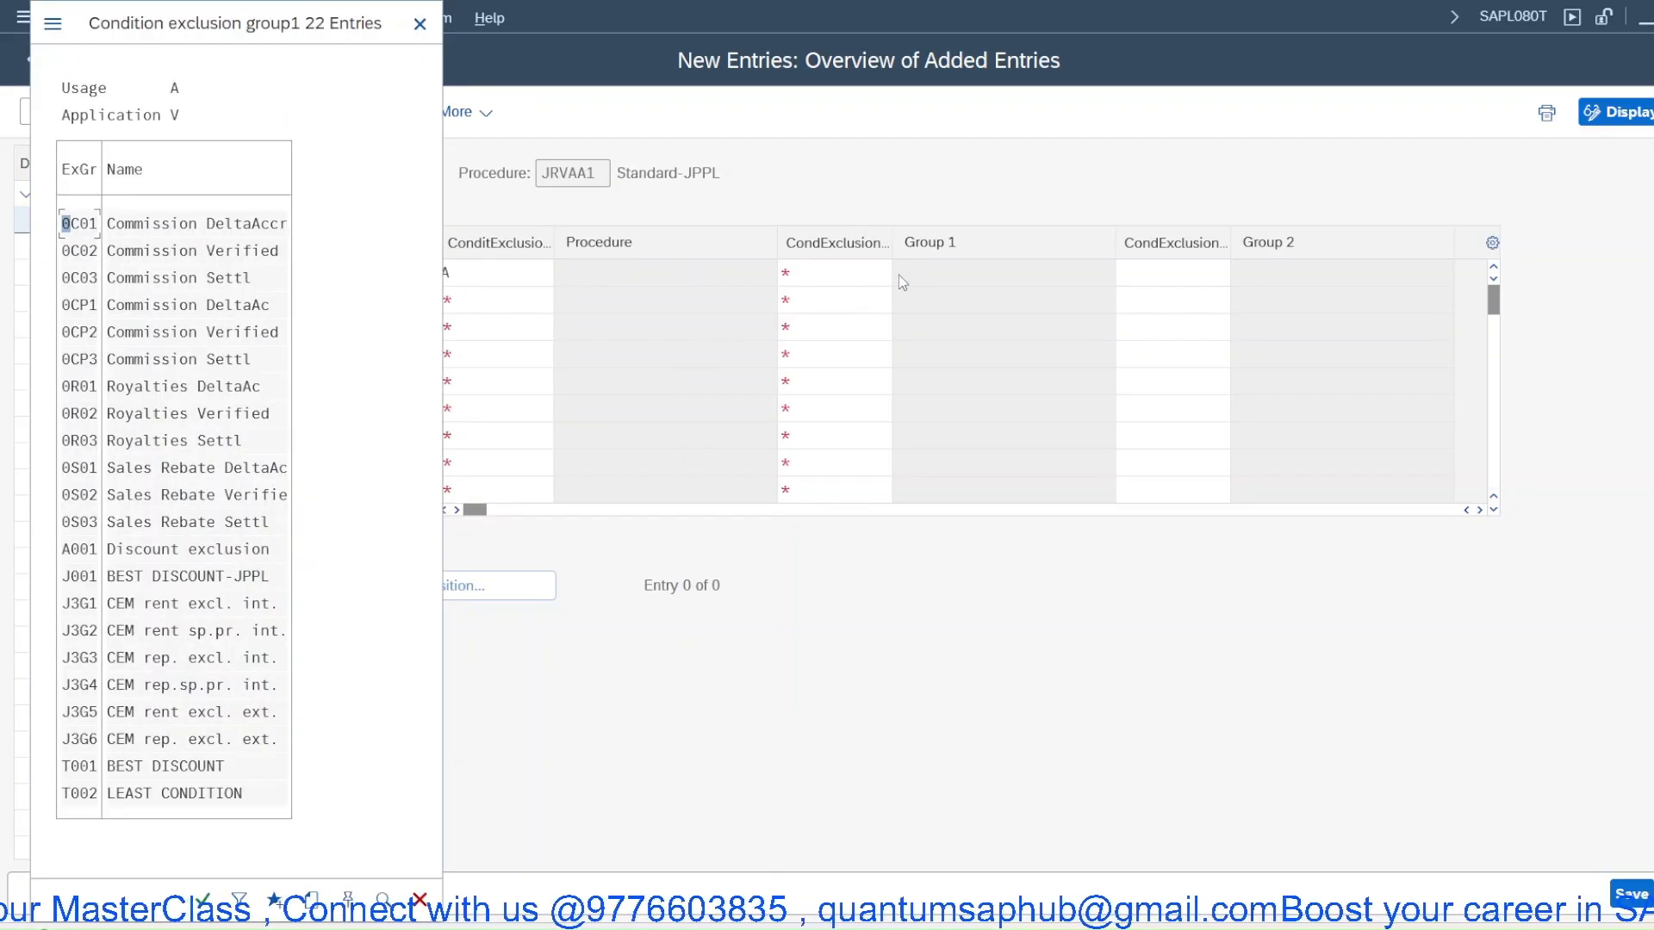
click(420, 25)
click(524, 278)
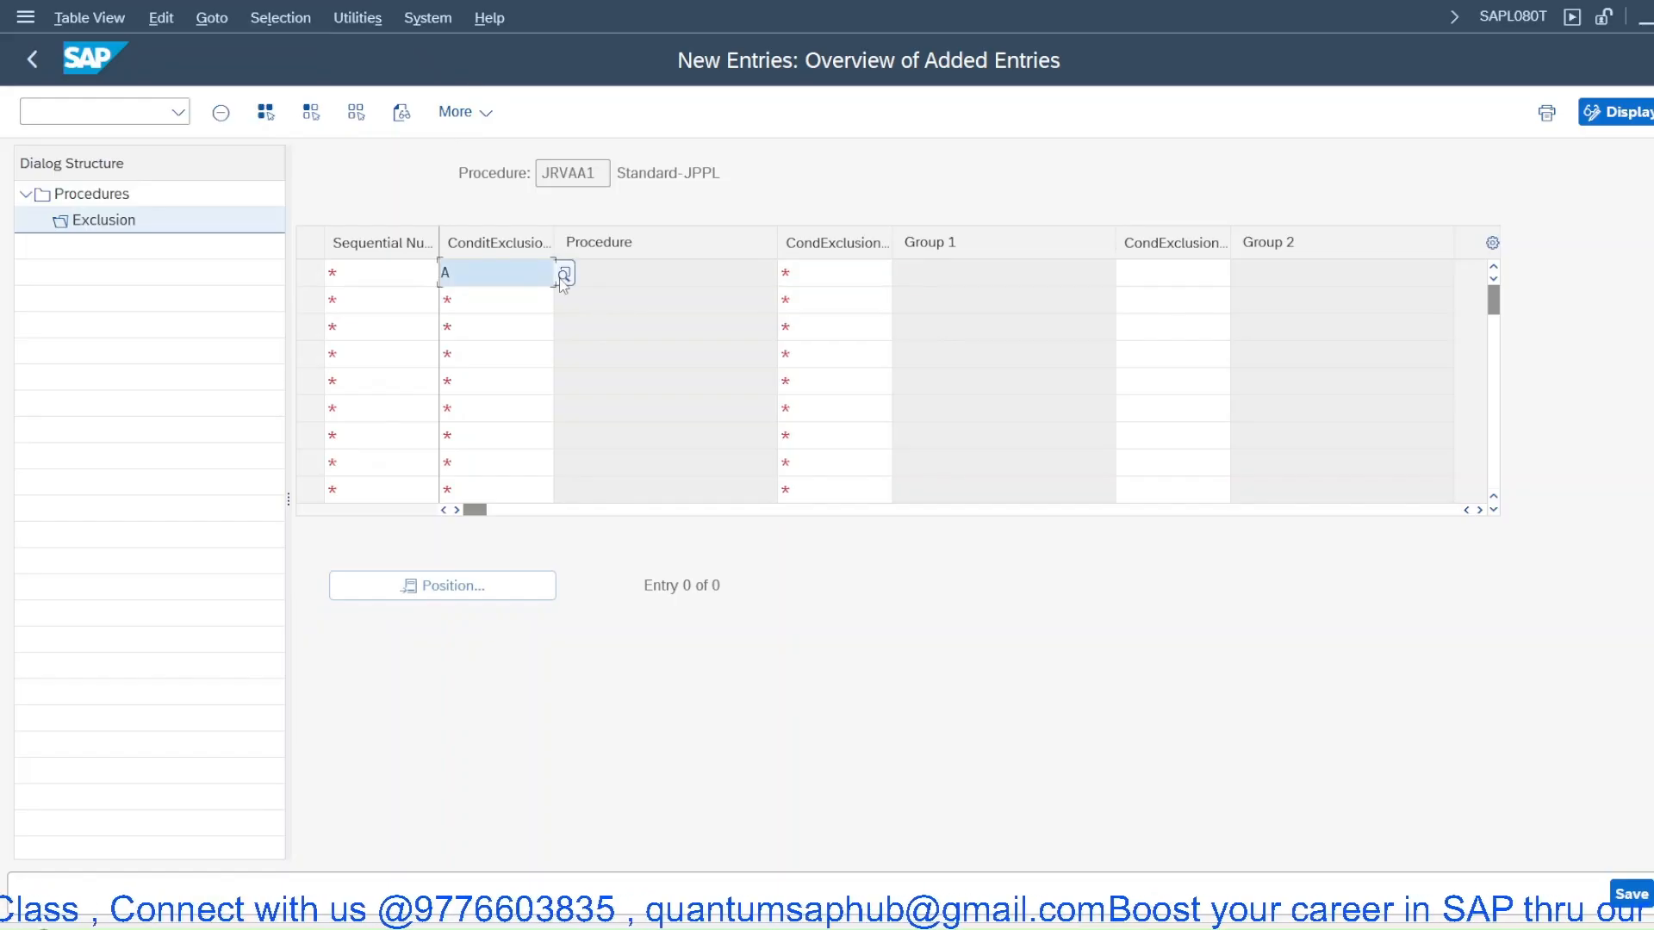
click(566, 274)
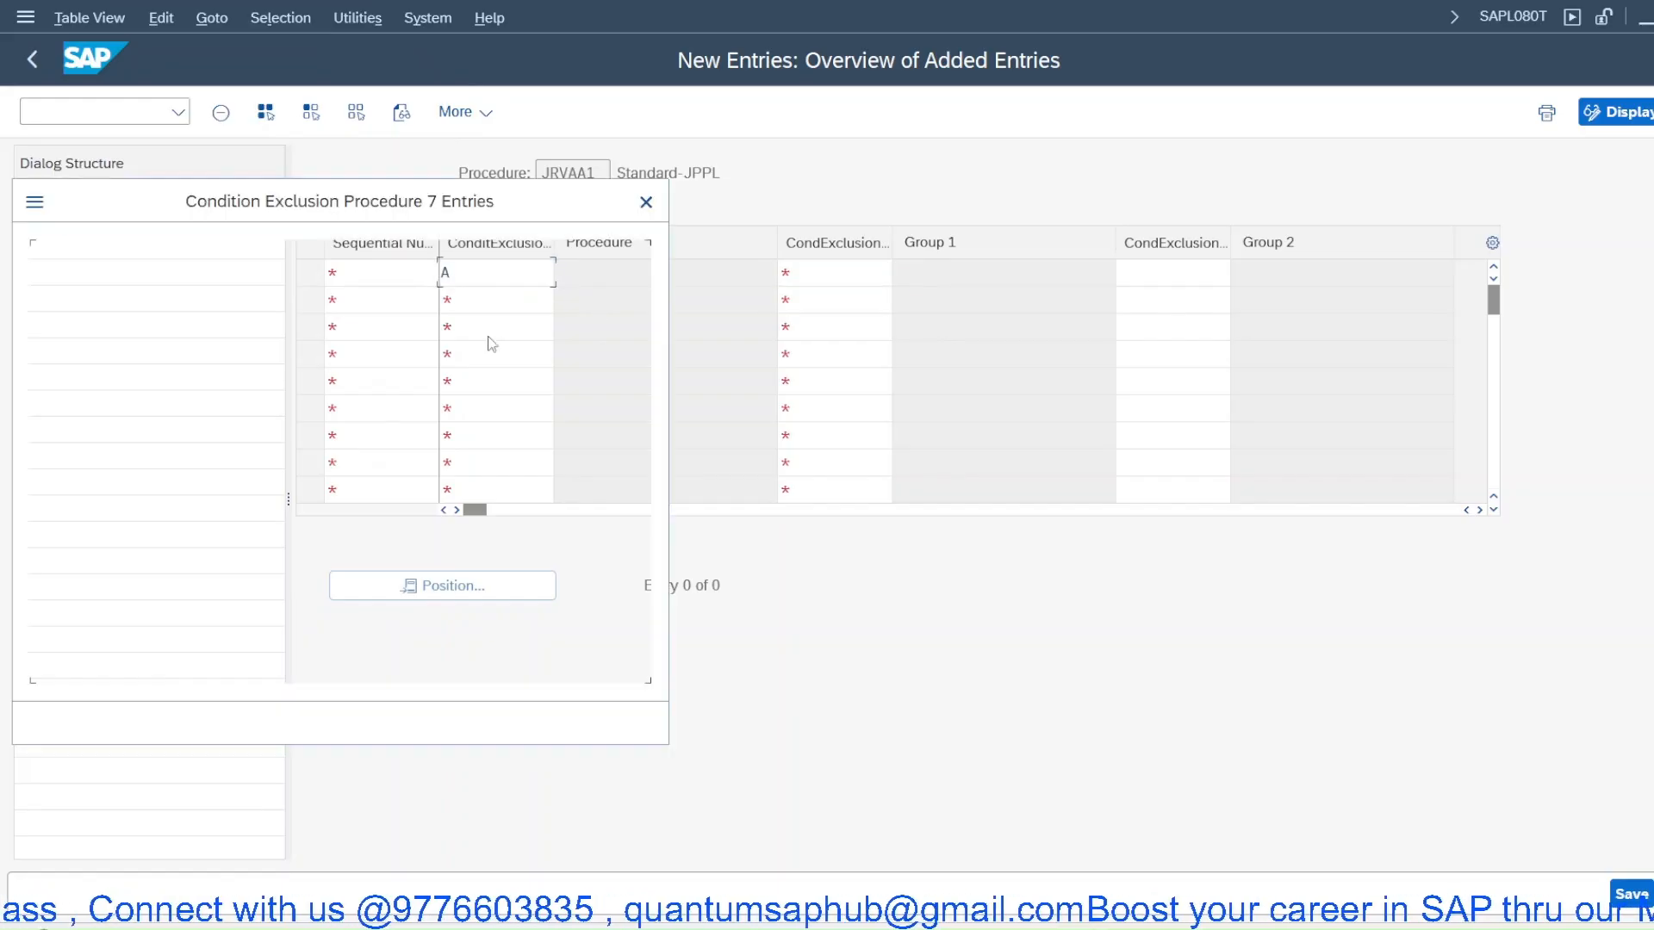
click(646, 202)
click(862, 276)
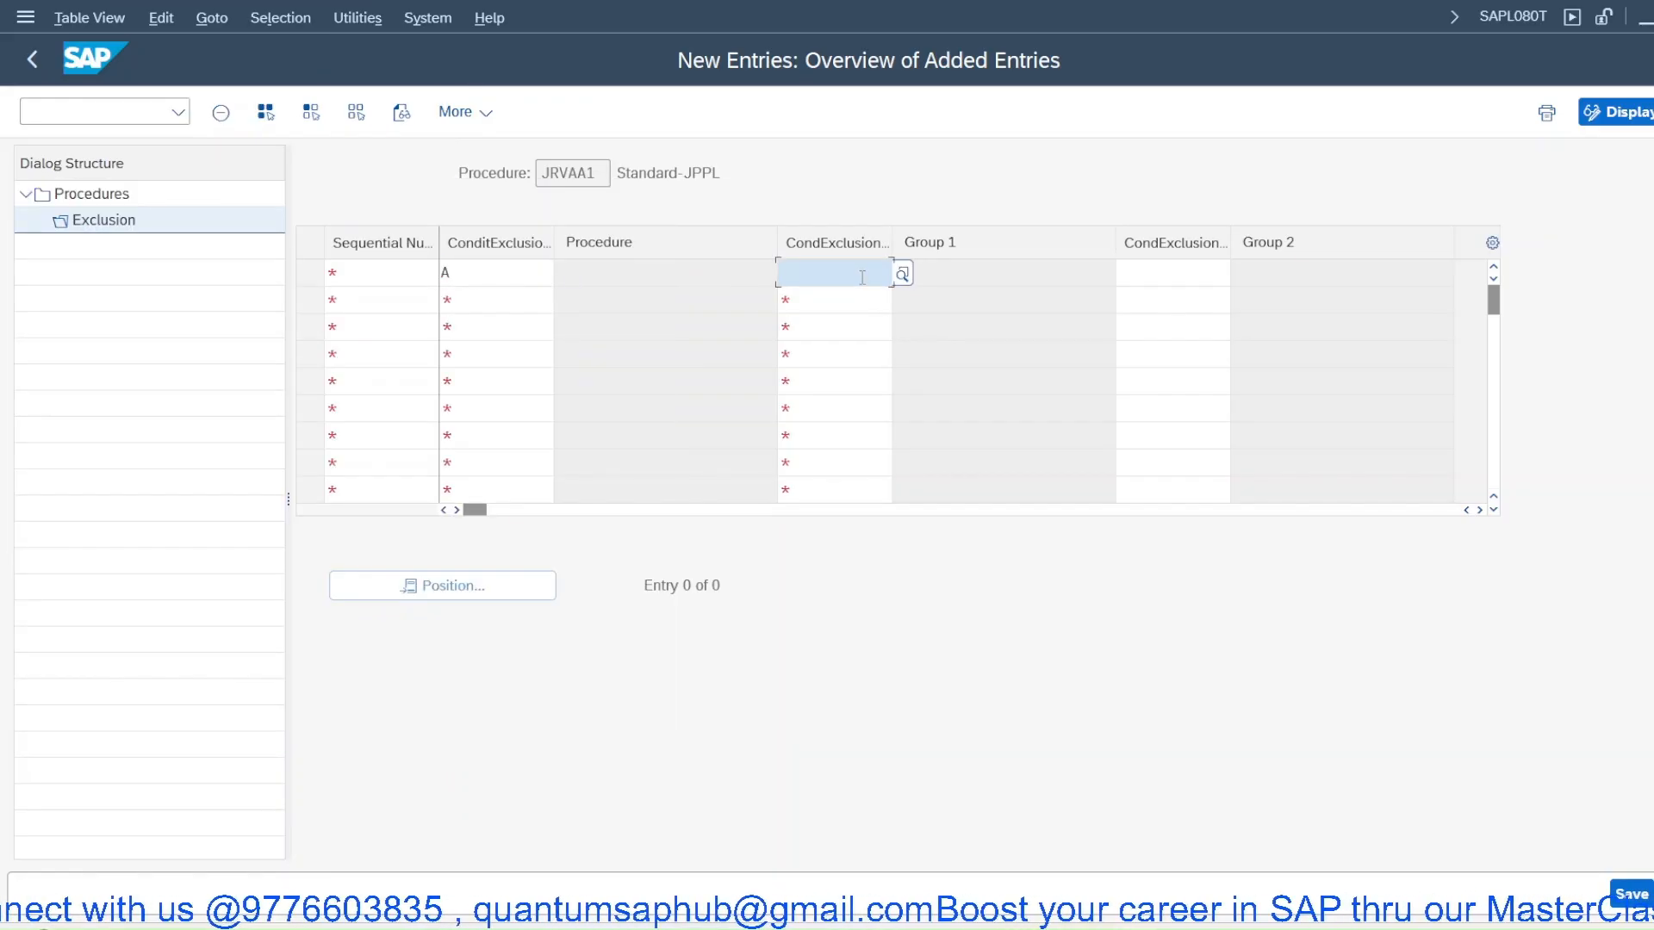
Set the first exclusion group of the new JRVAA1 entry to J001, BEST DISCOUNT-JPPL
click(901, 274)
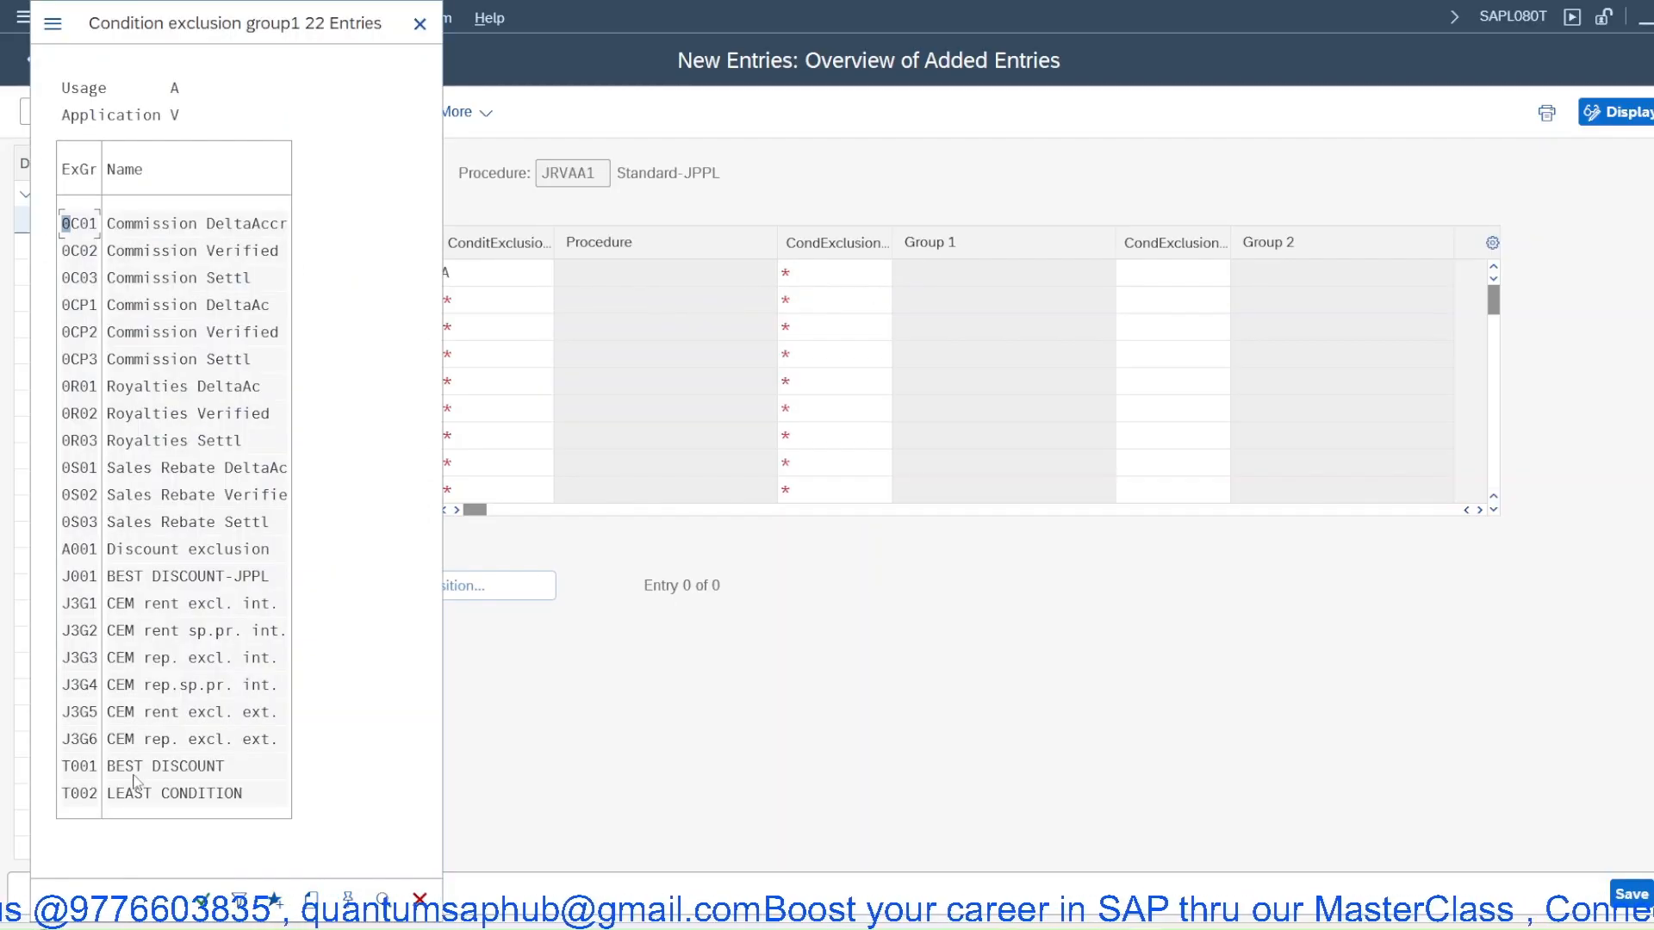
double_click(127, 586)
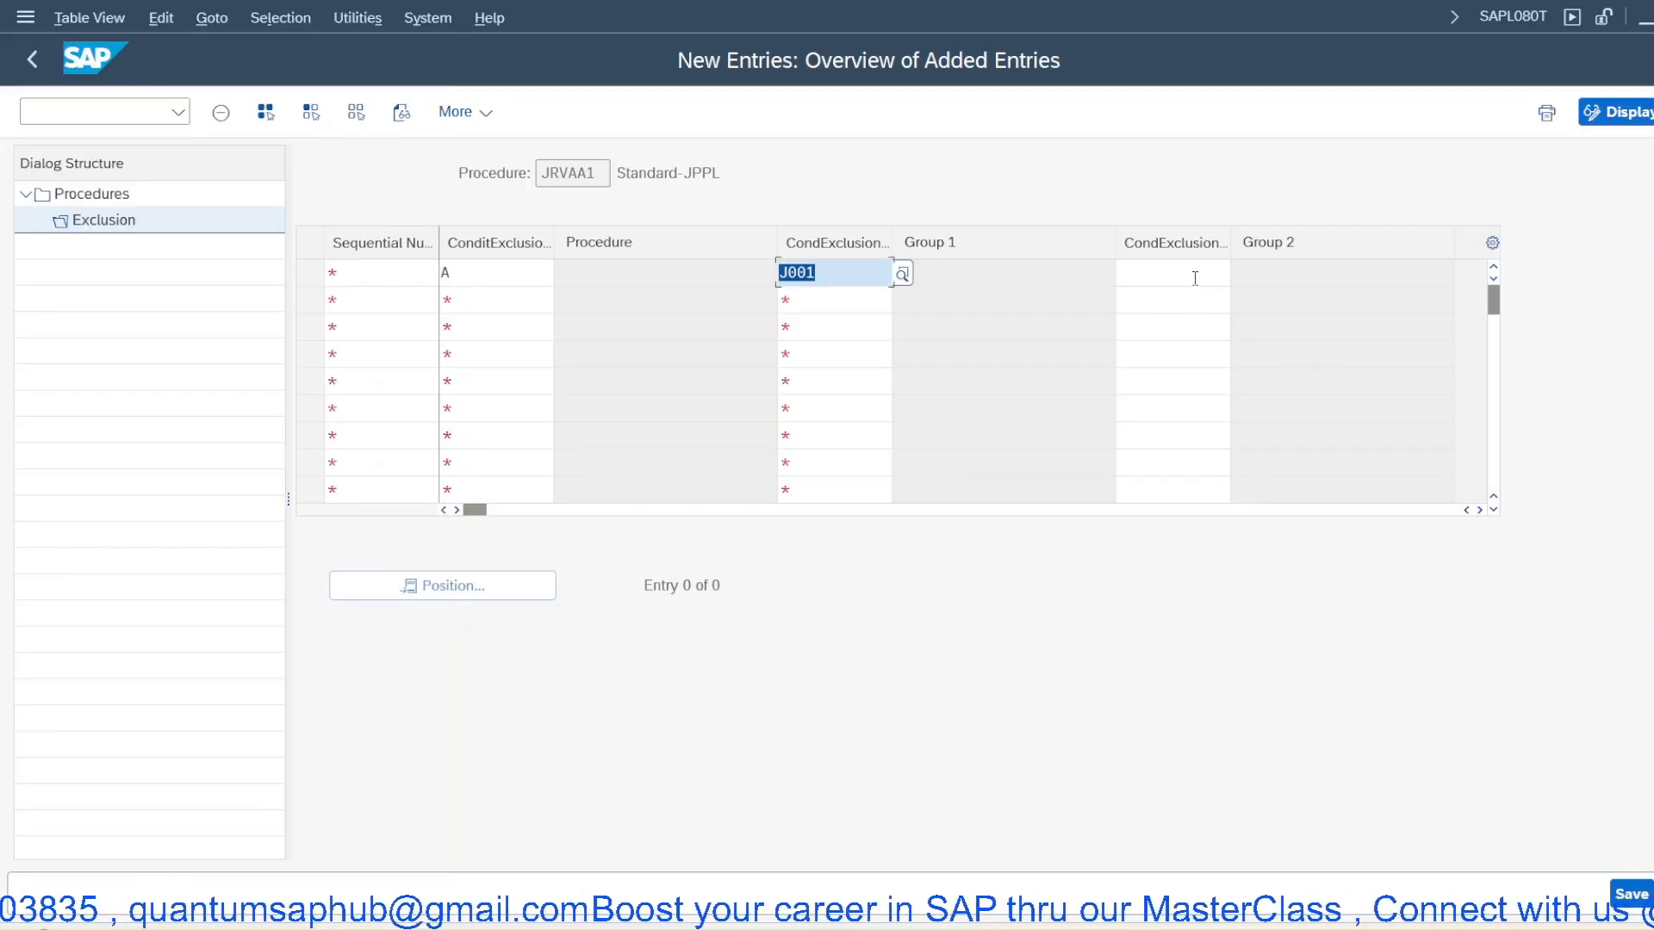
key(Return)
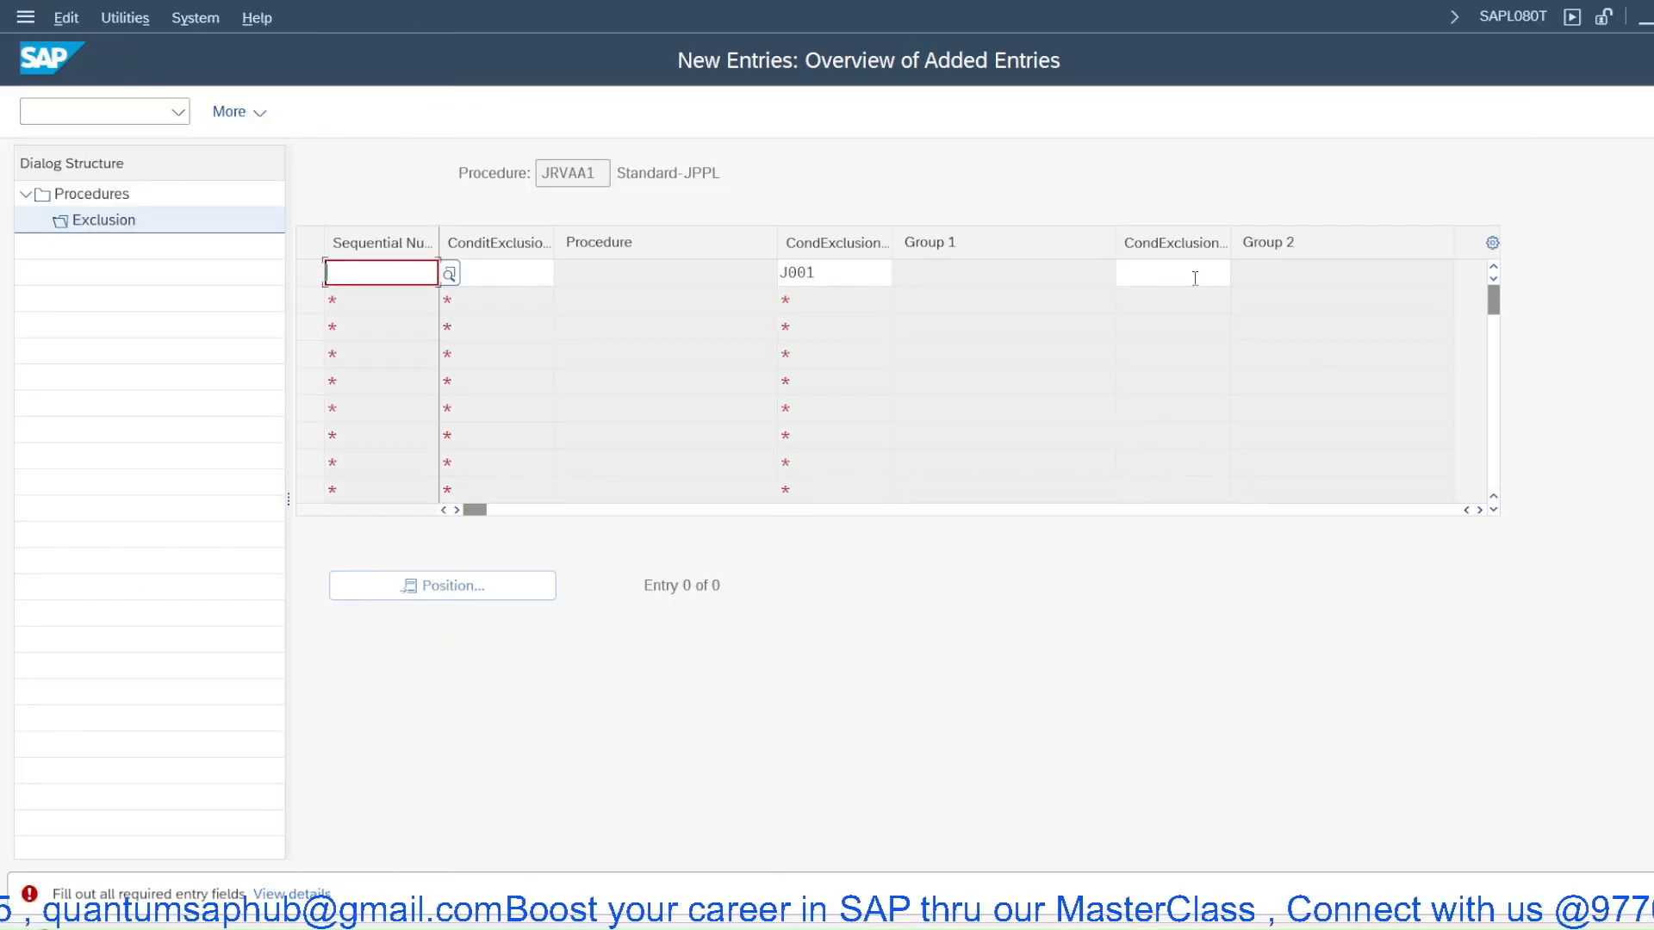
Try assigning J001 as the second exclusion group of the same entry too
click(1194, 278)
click(1235, 277)
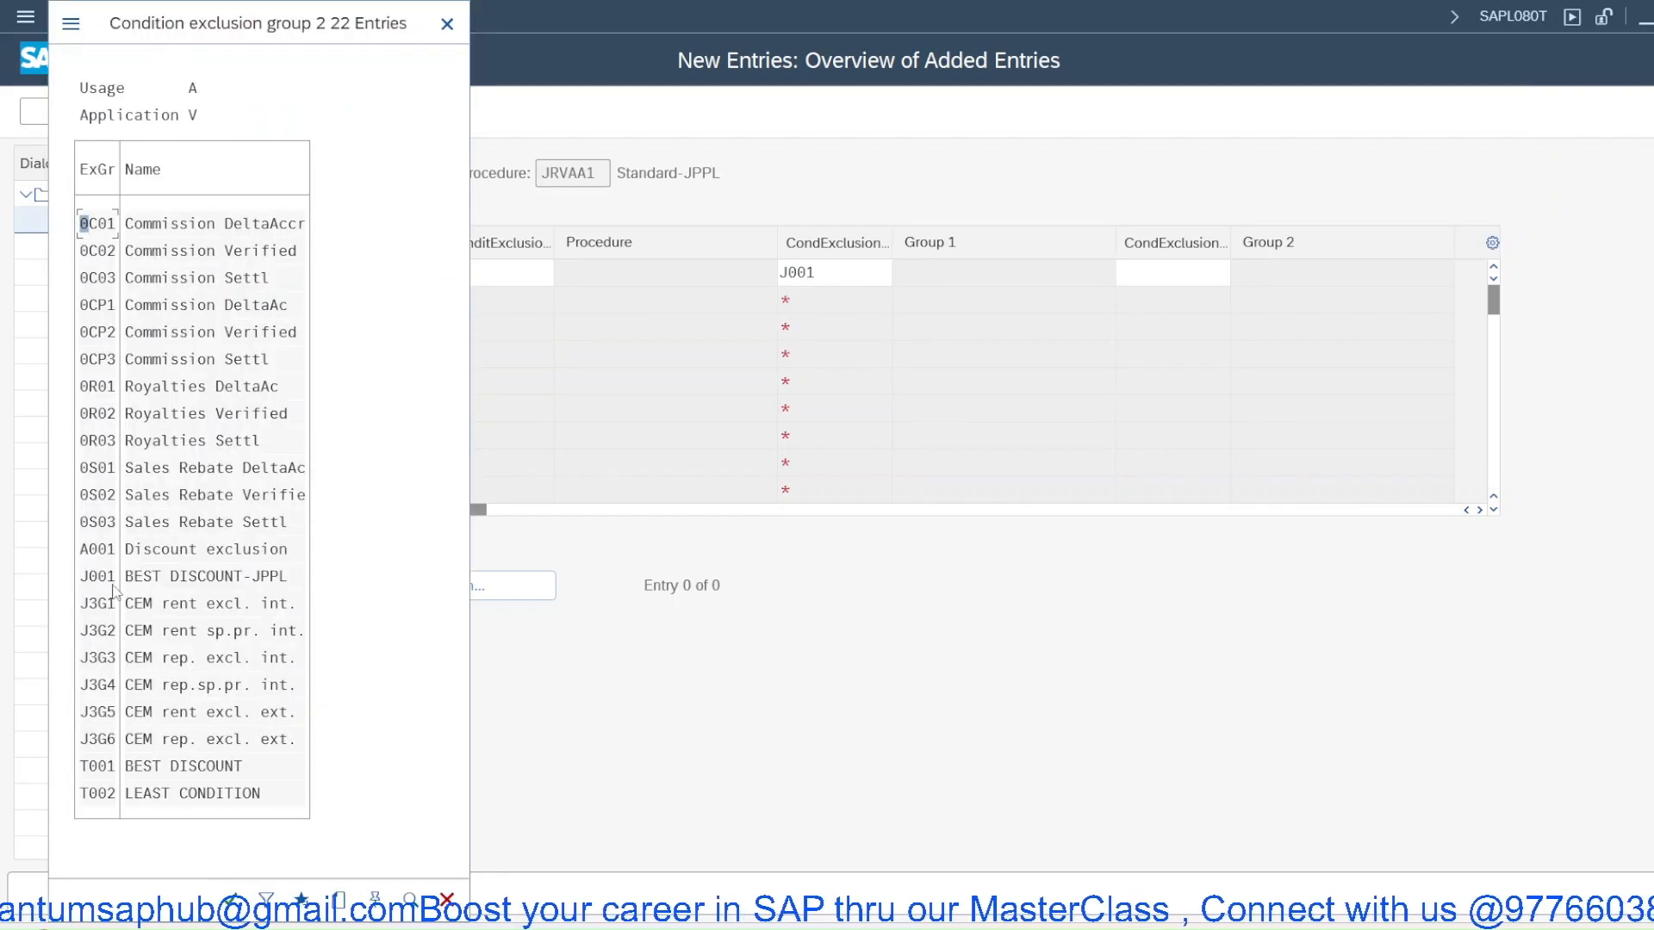
click(113, 587)
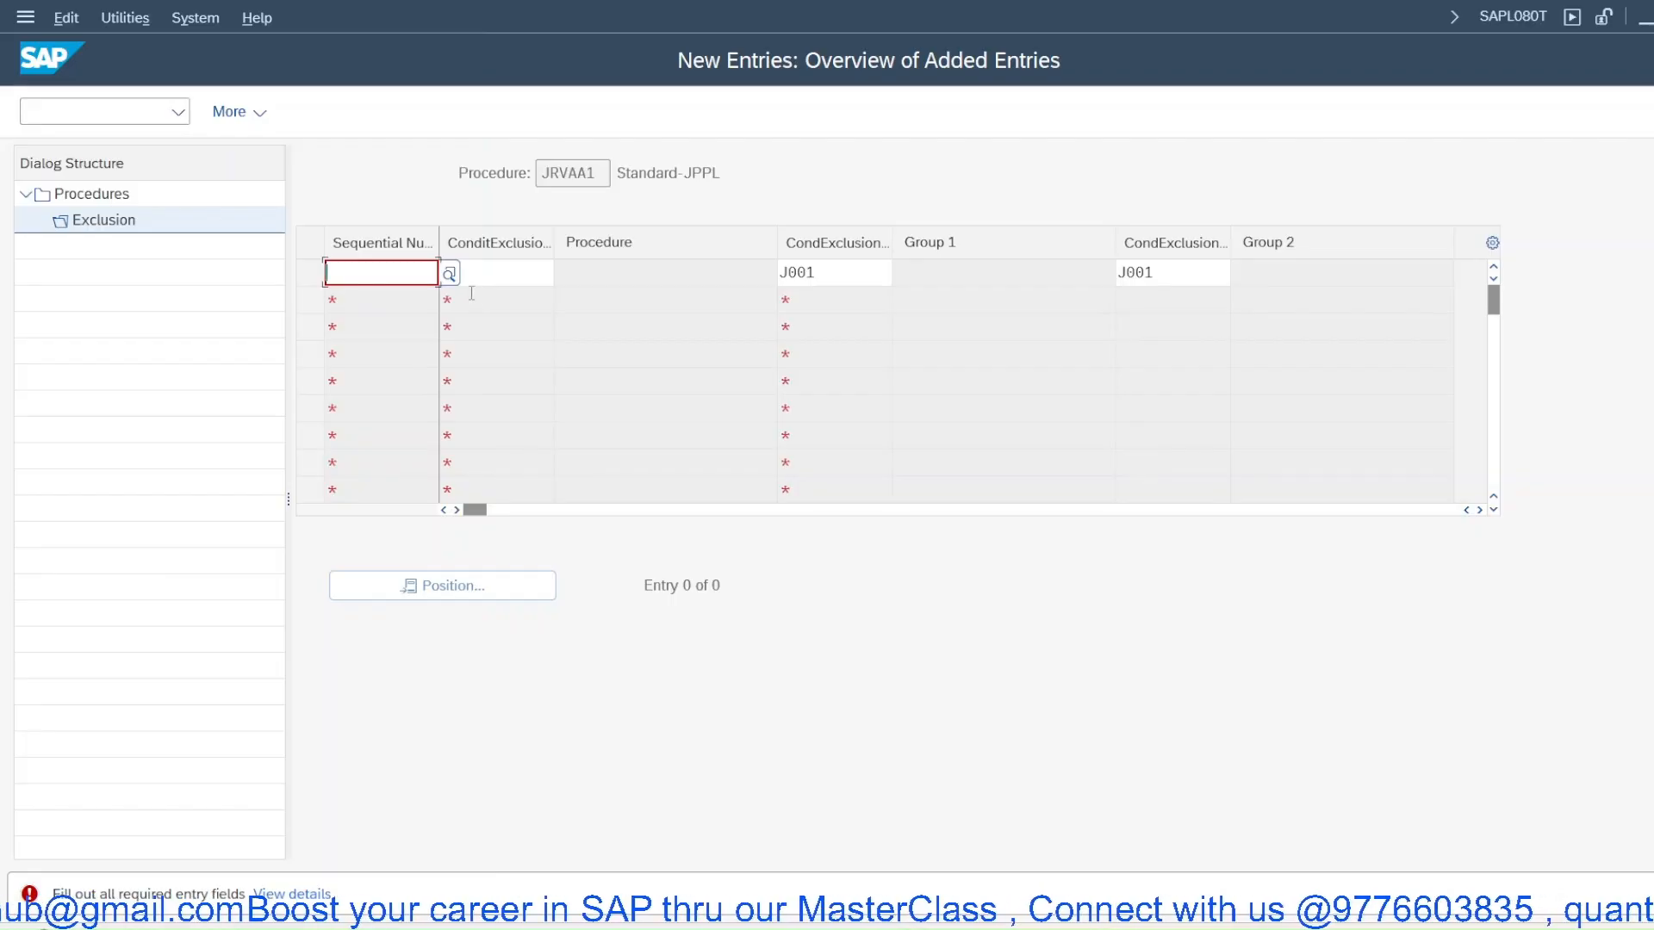
Give the exclusion entry sequential number 1 and clear its second exclusion group
text(1)
key(Return)
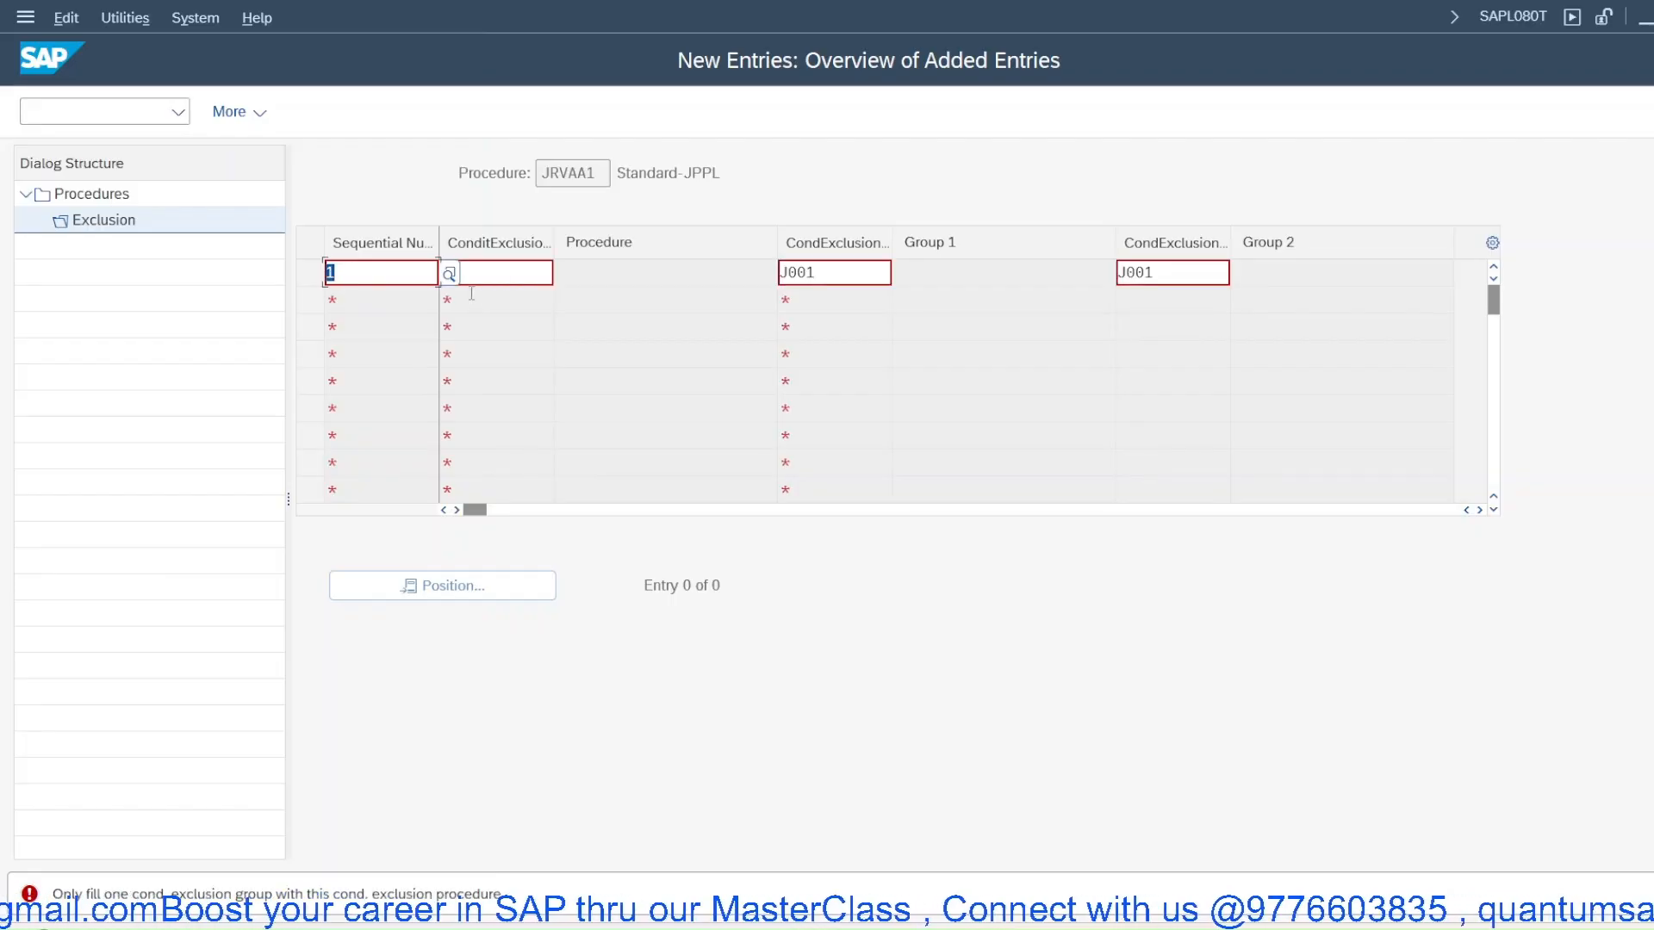
double_click(1171, 269)
key(Delete)
key(Return)
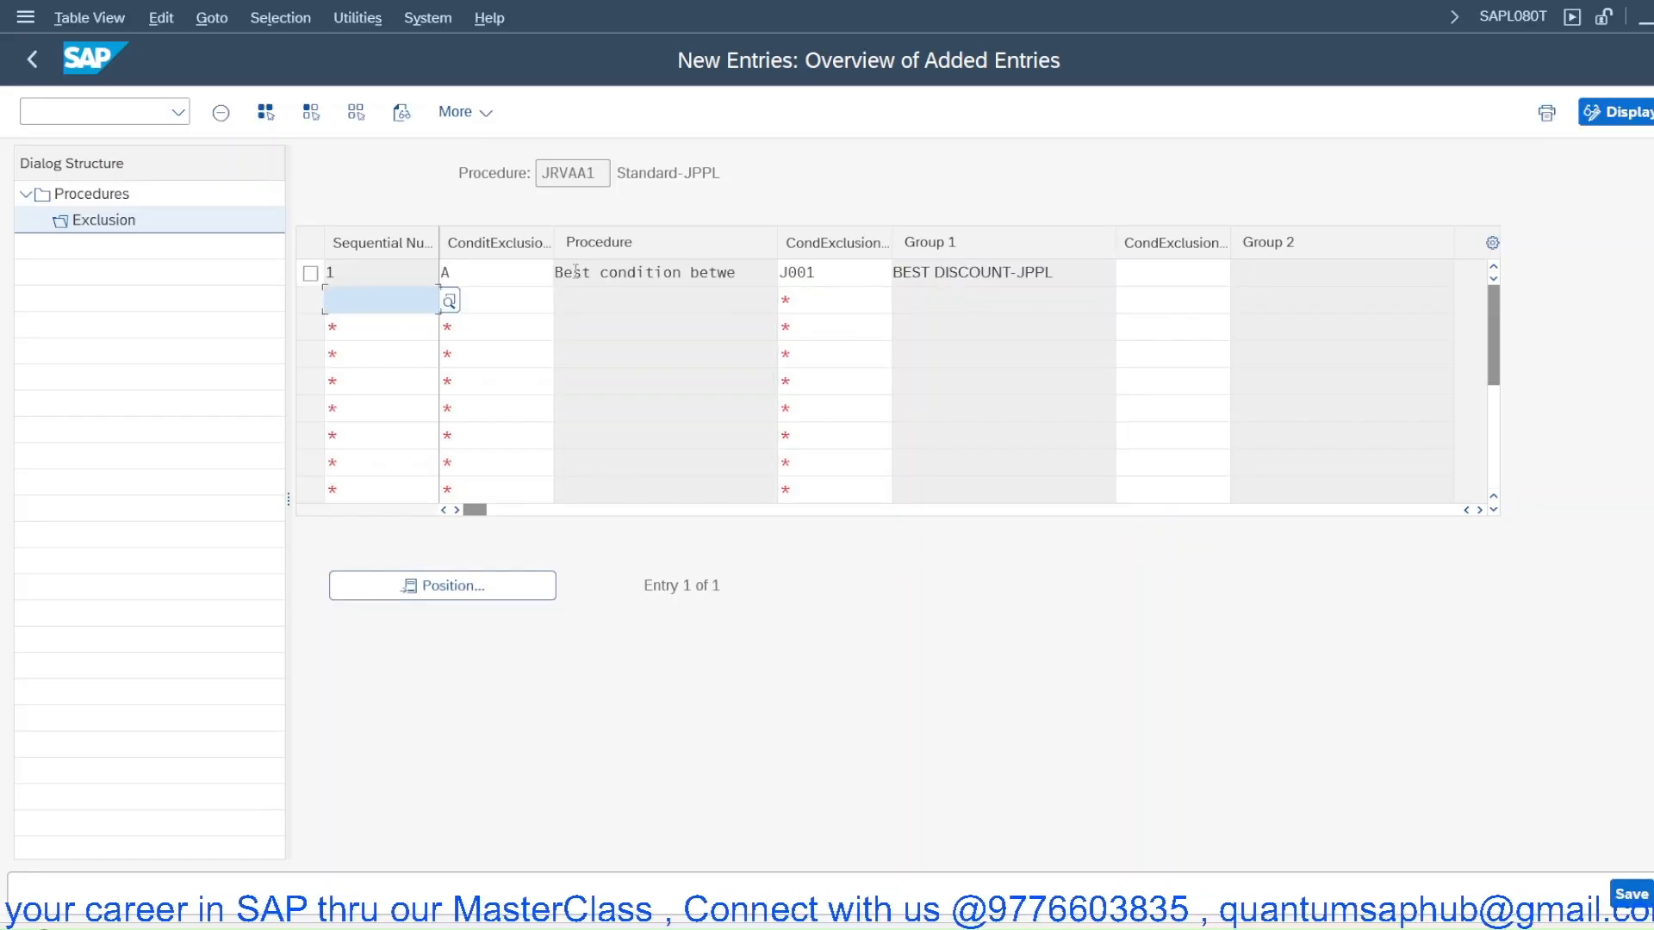
Review the entry's exclusion procedure and group J001, and check the list of available condition exclusion procedures without choosing one
drag(737, 272, 581, 273)
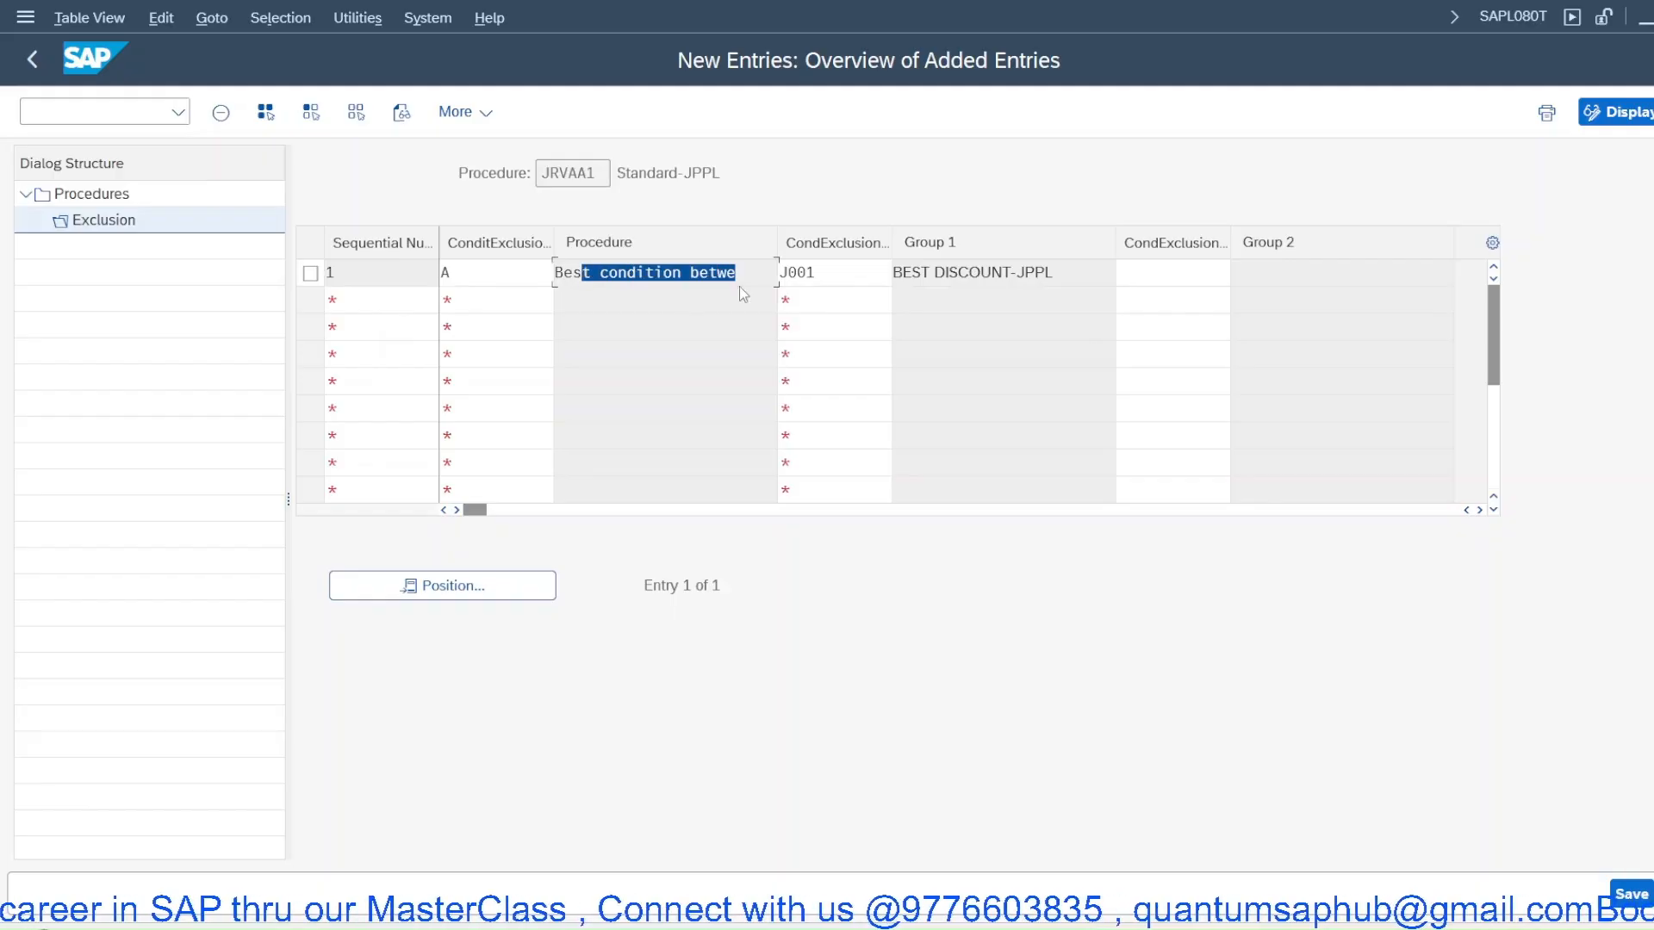
click(838, 274)
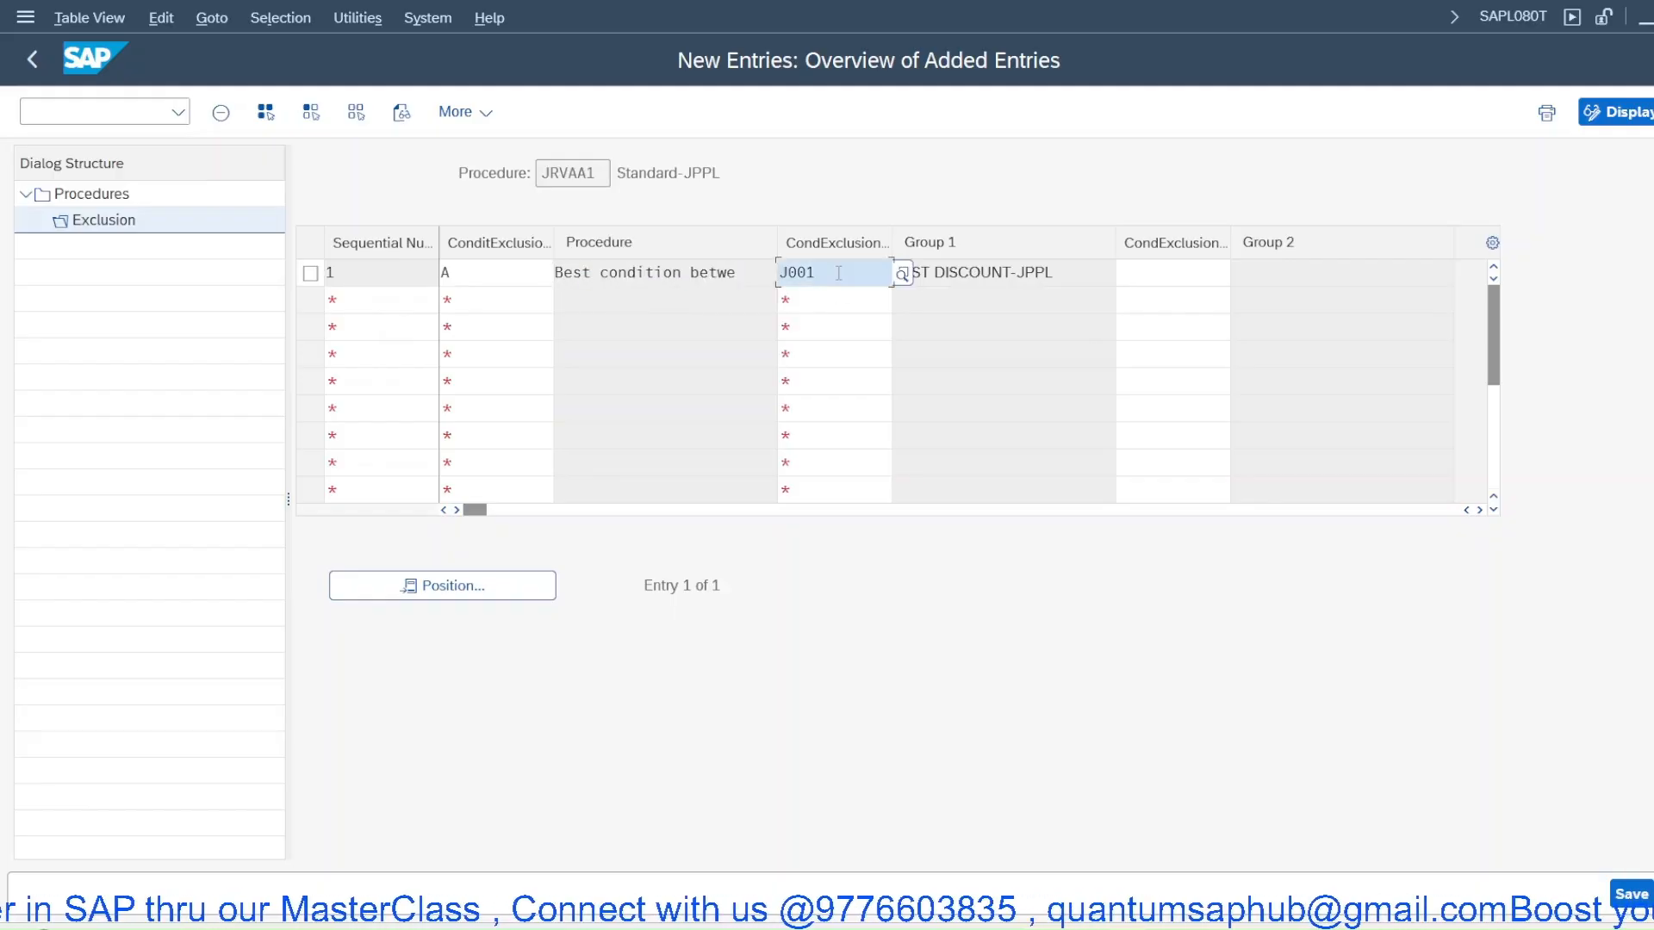
click(492, 300)
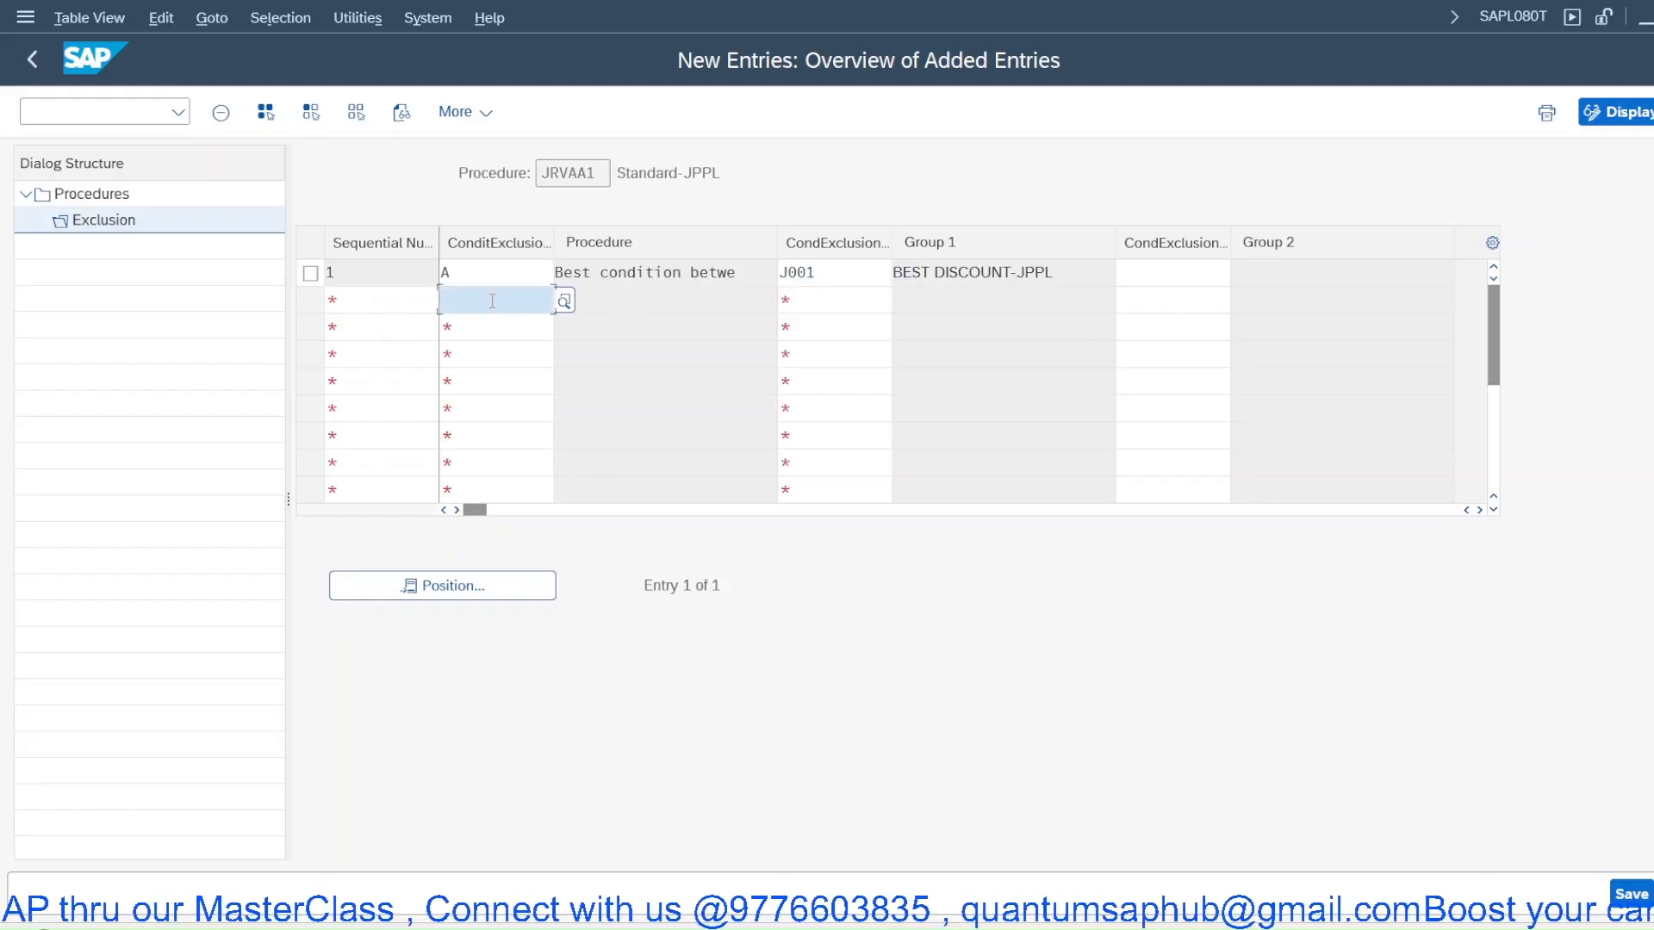
click(825, 272)
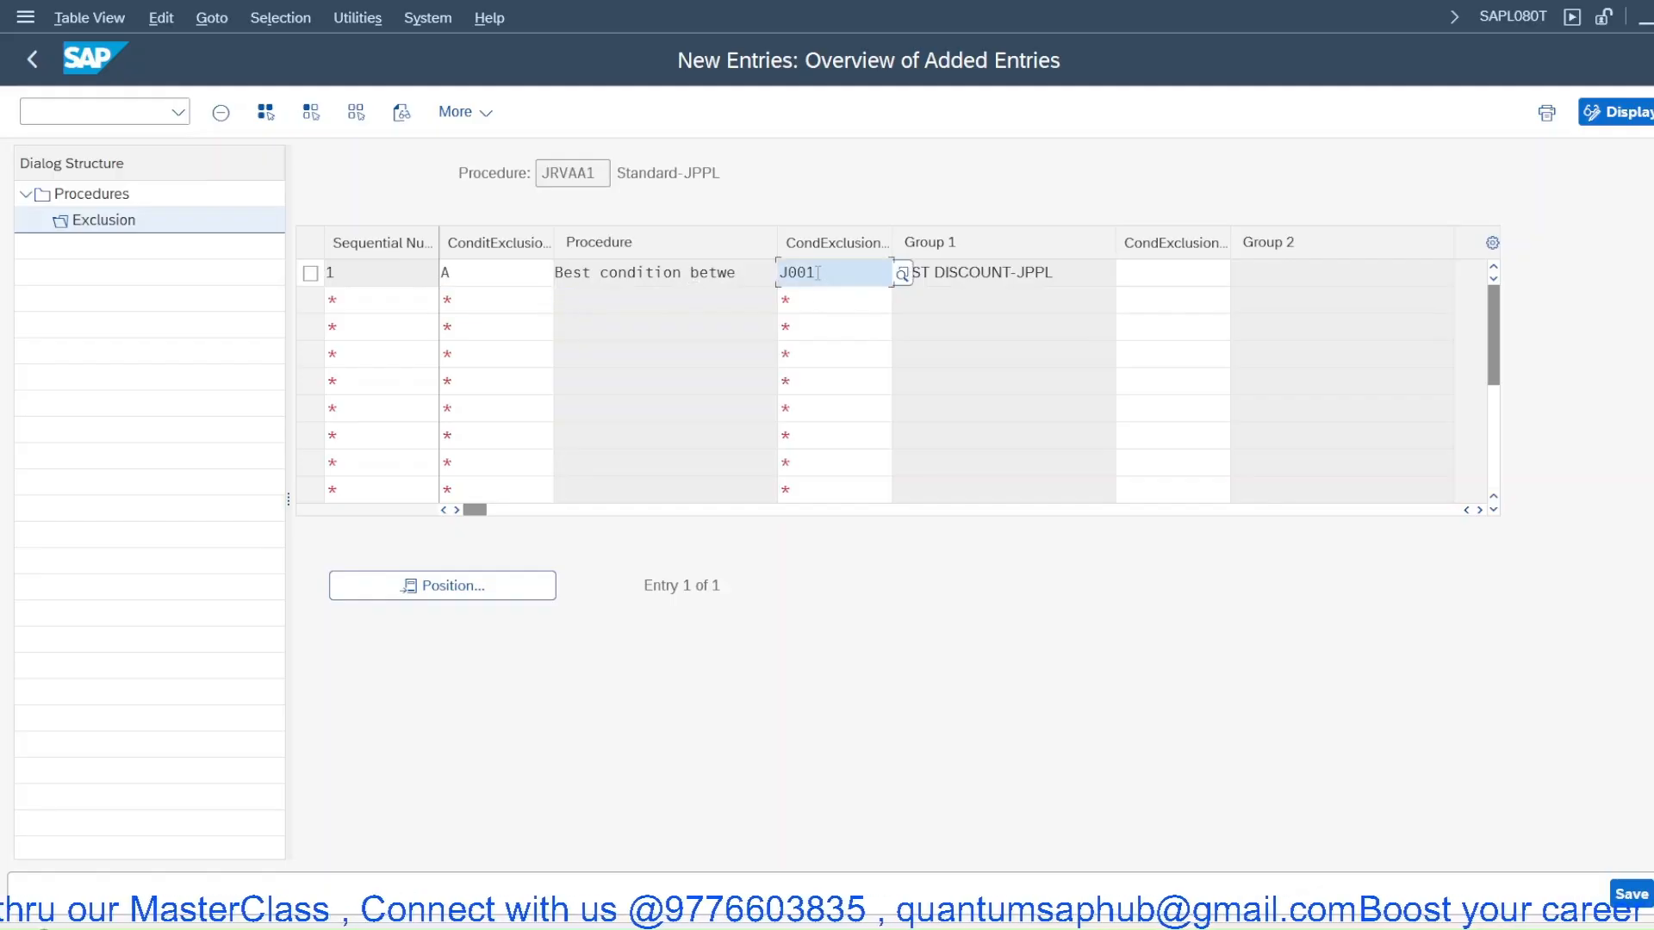
click(535, 295)
click(564, 301)
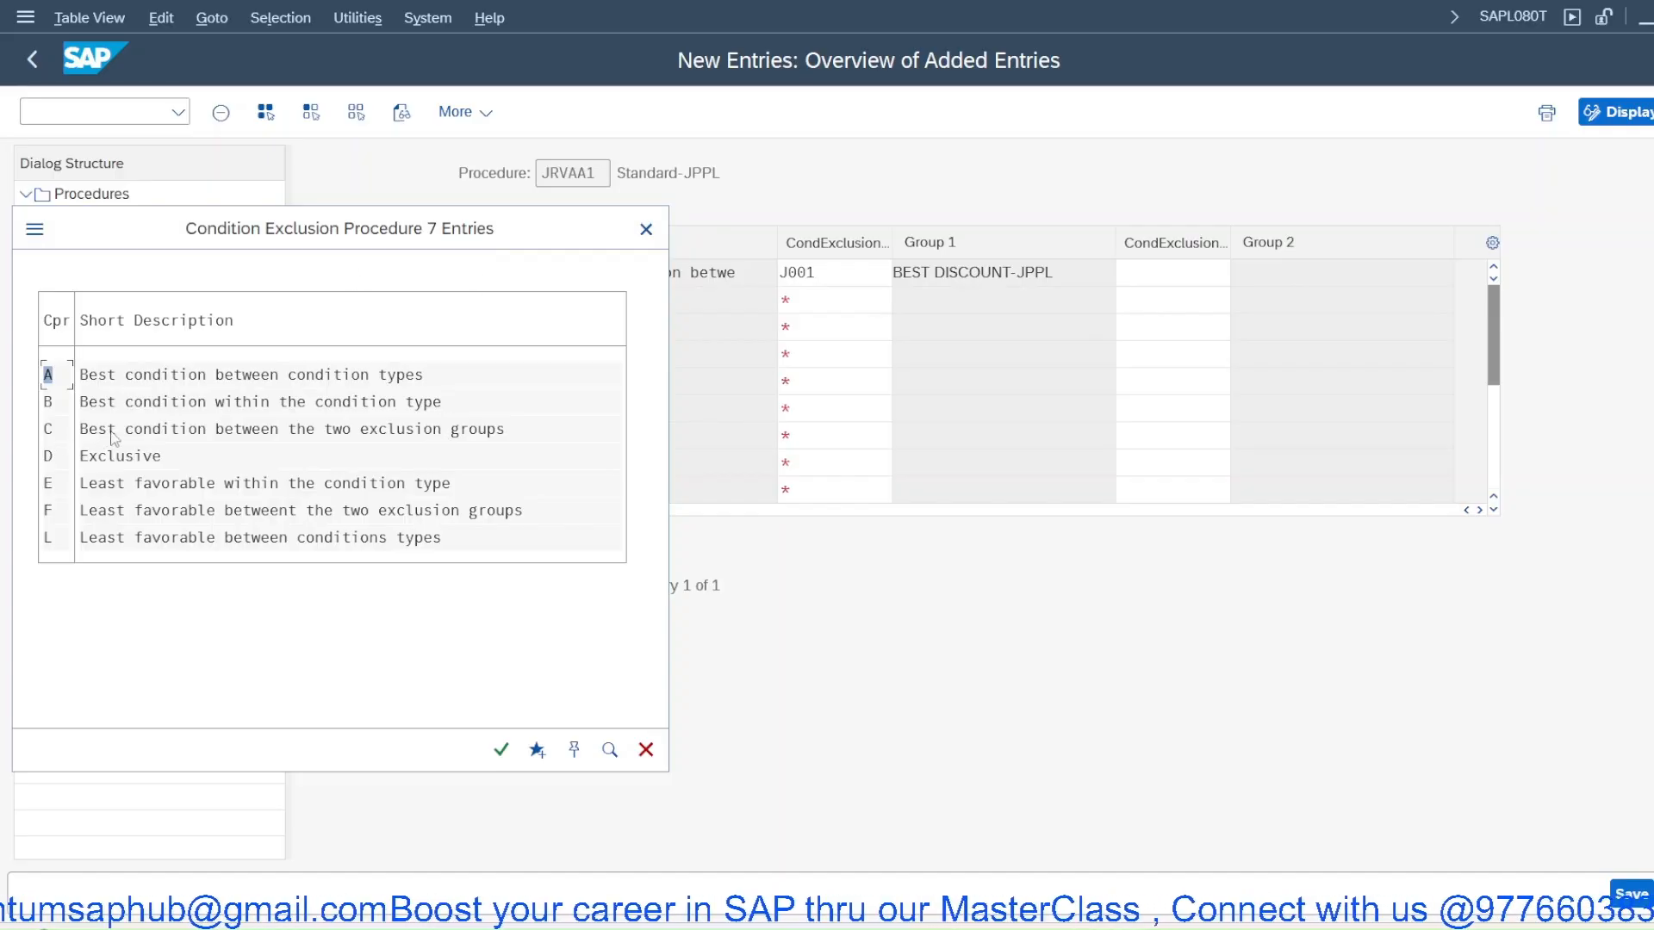
click(645, 229)
Save the JRVAA1 exclusion entry to the customizing request JP Company Setup
click(457, 299)
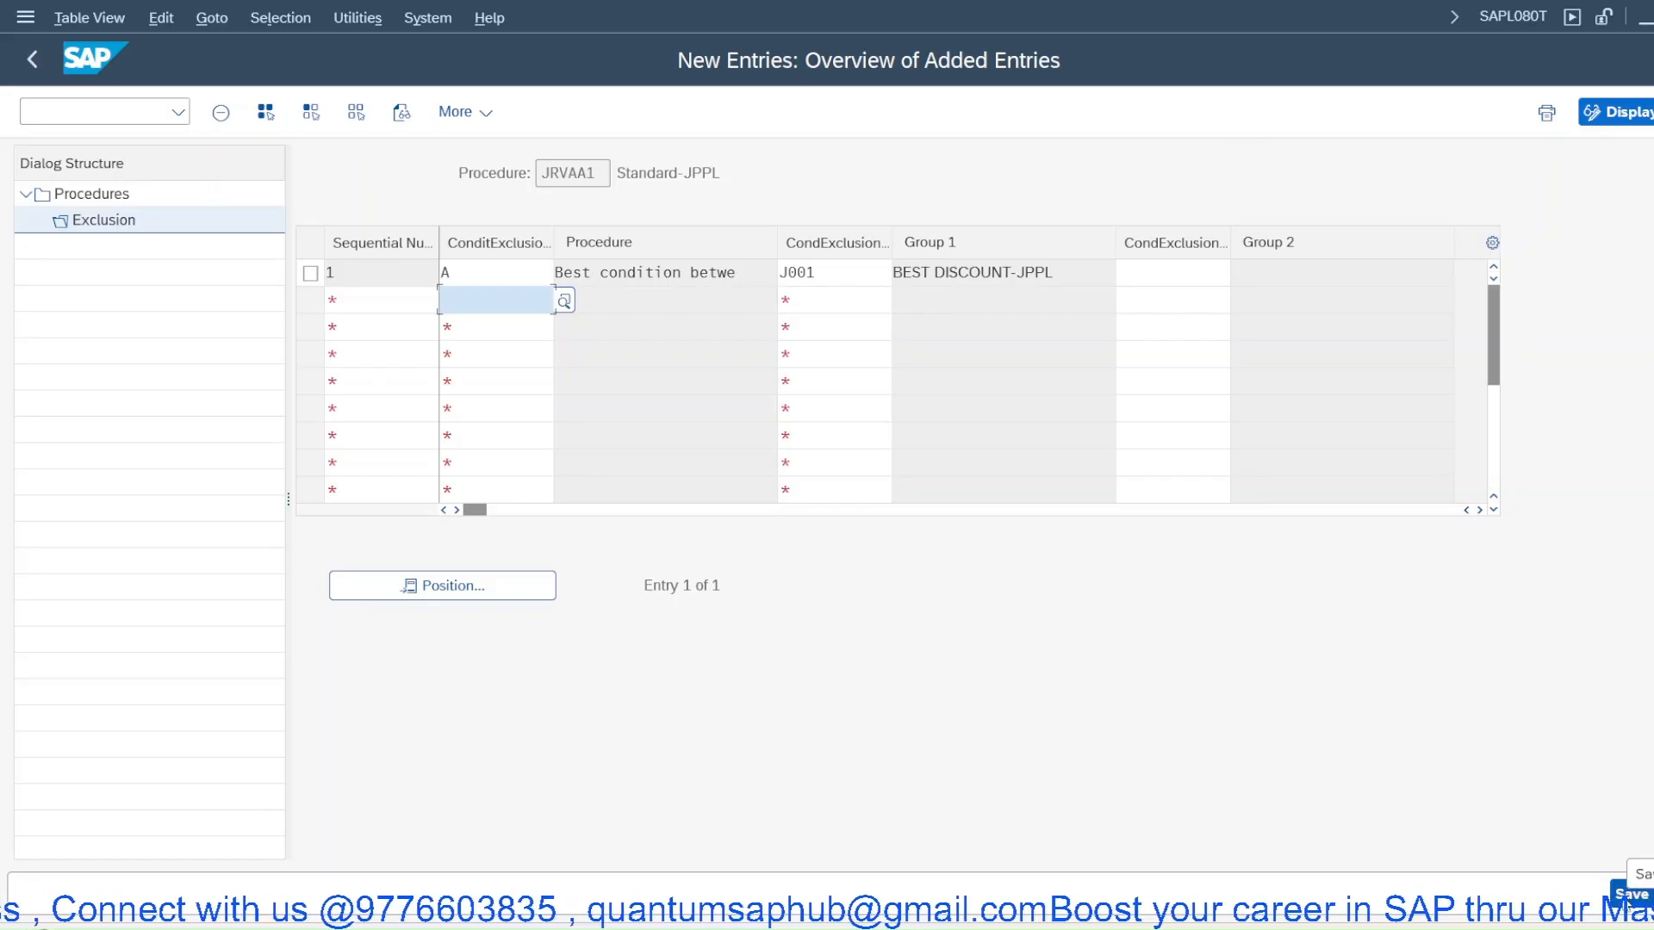
click(1627, 899)
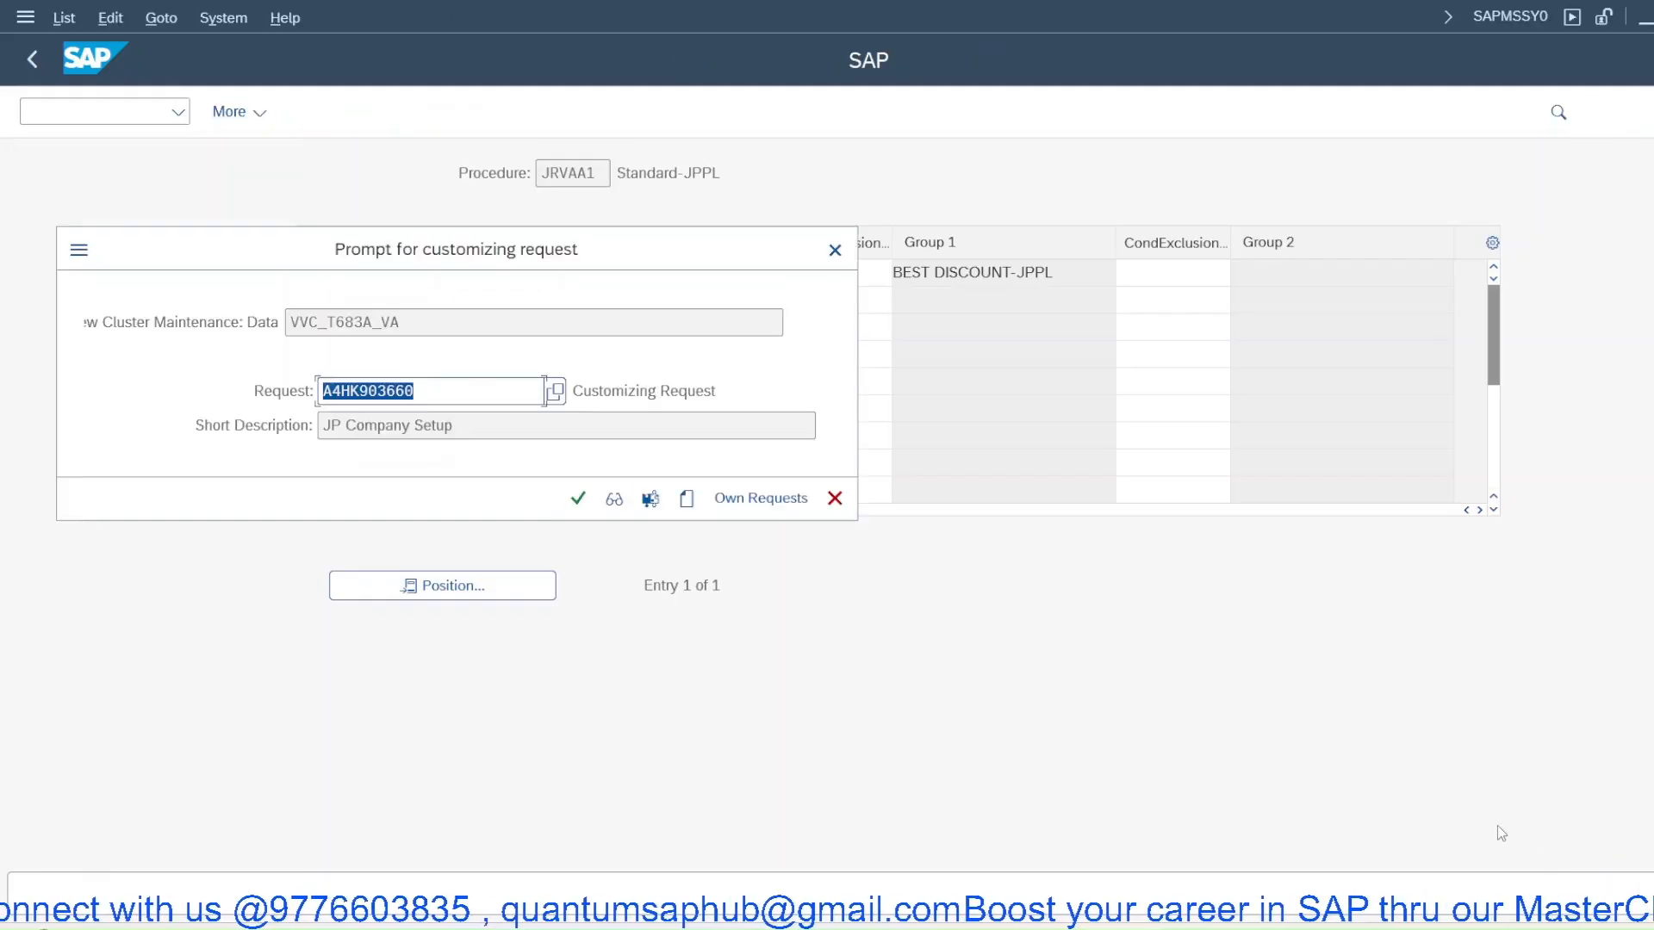
click(576, 500)
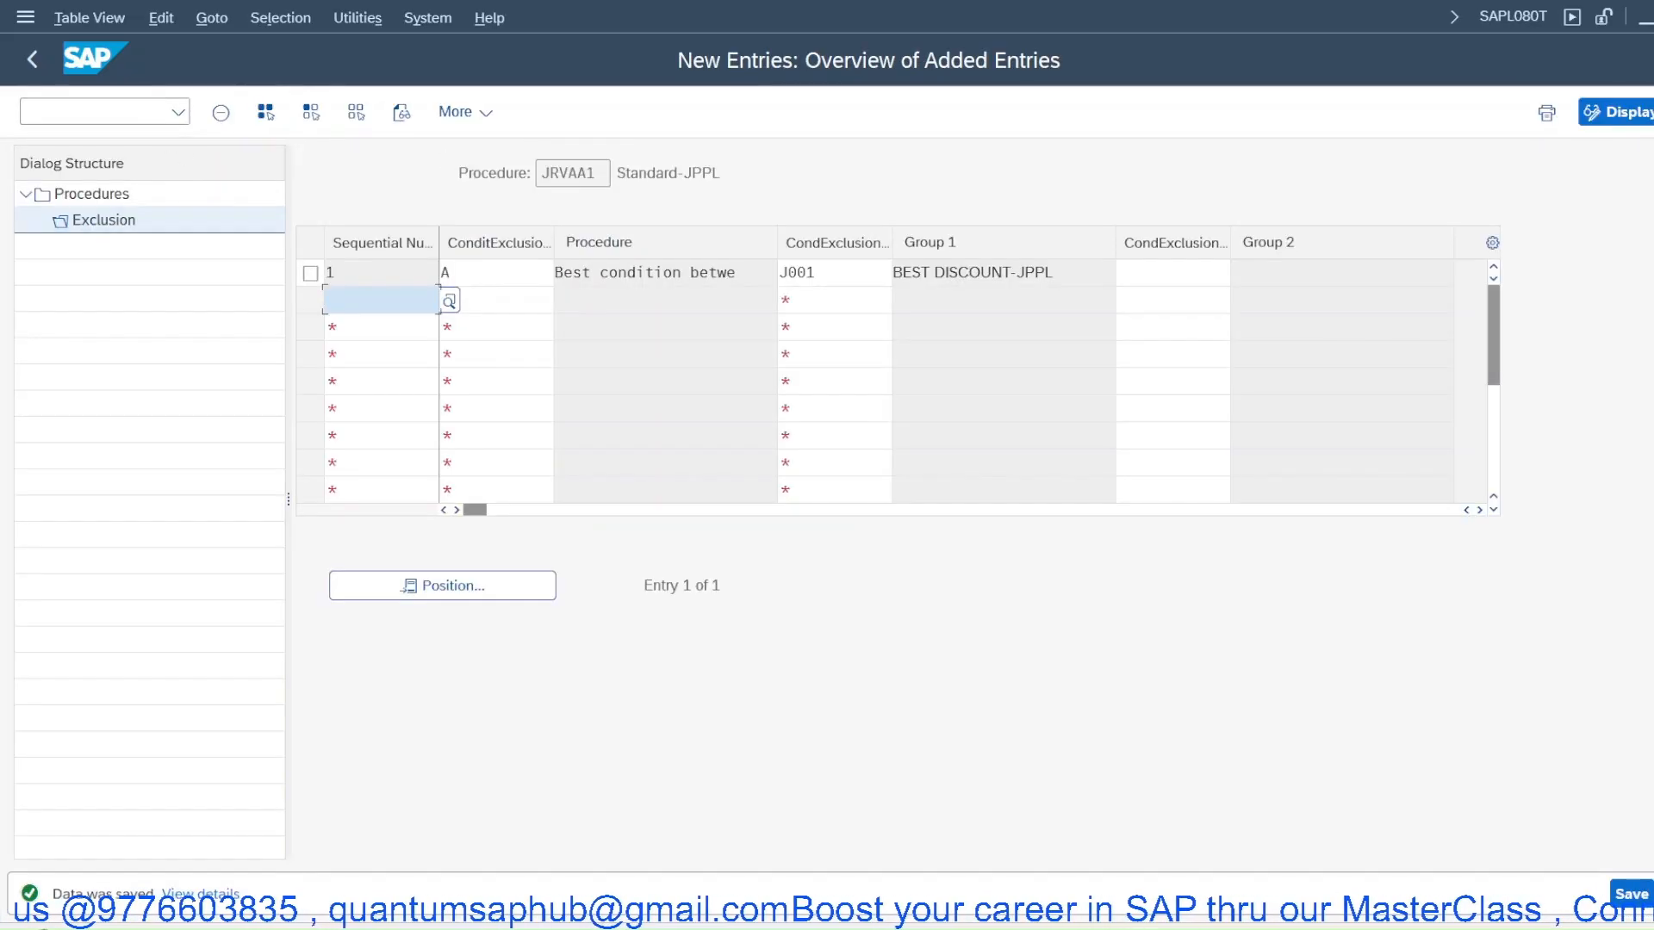
Start a new session for the pricing procedures transaction and accept displaying the locked data
click(130, 113)
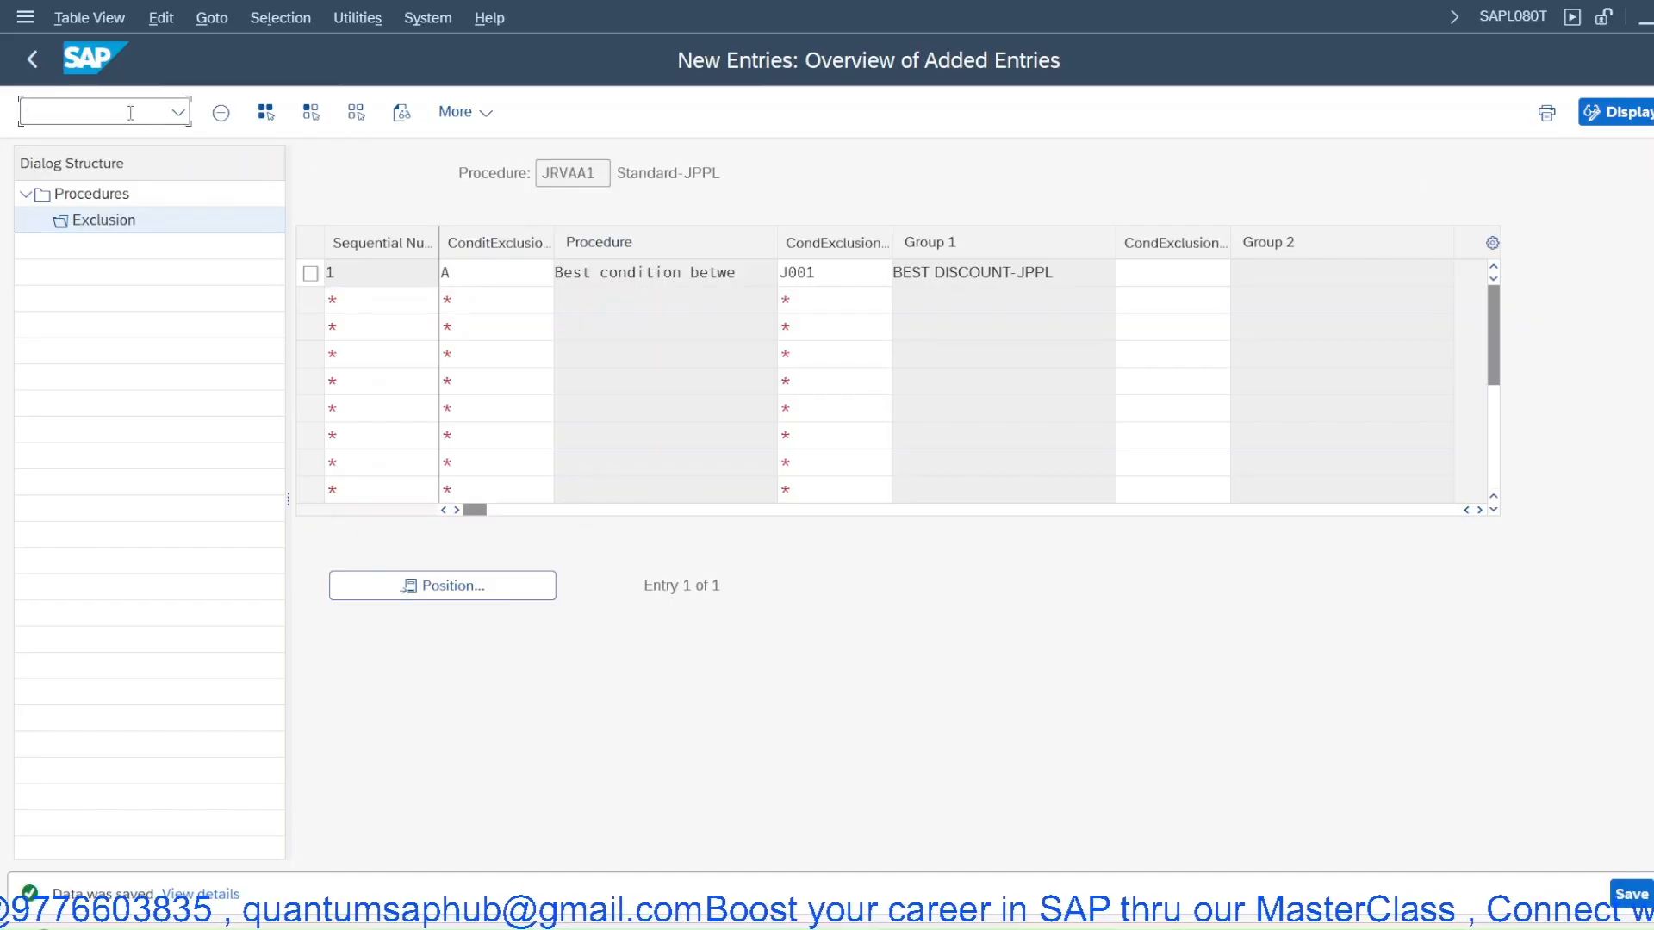
text(/ov)
text(k11)
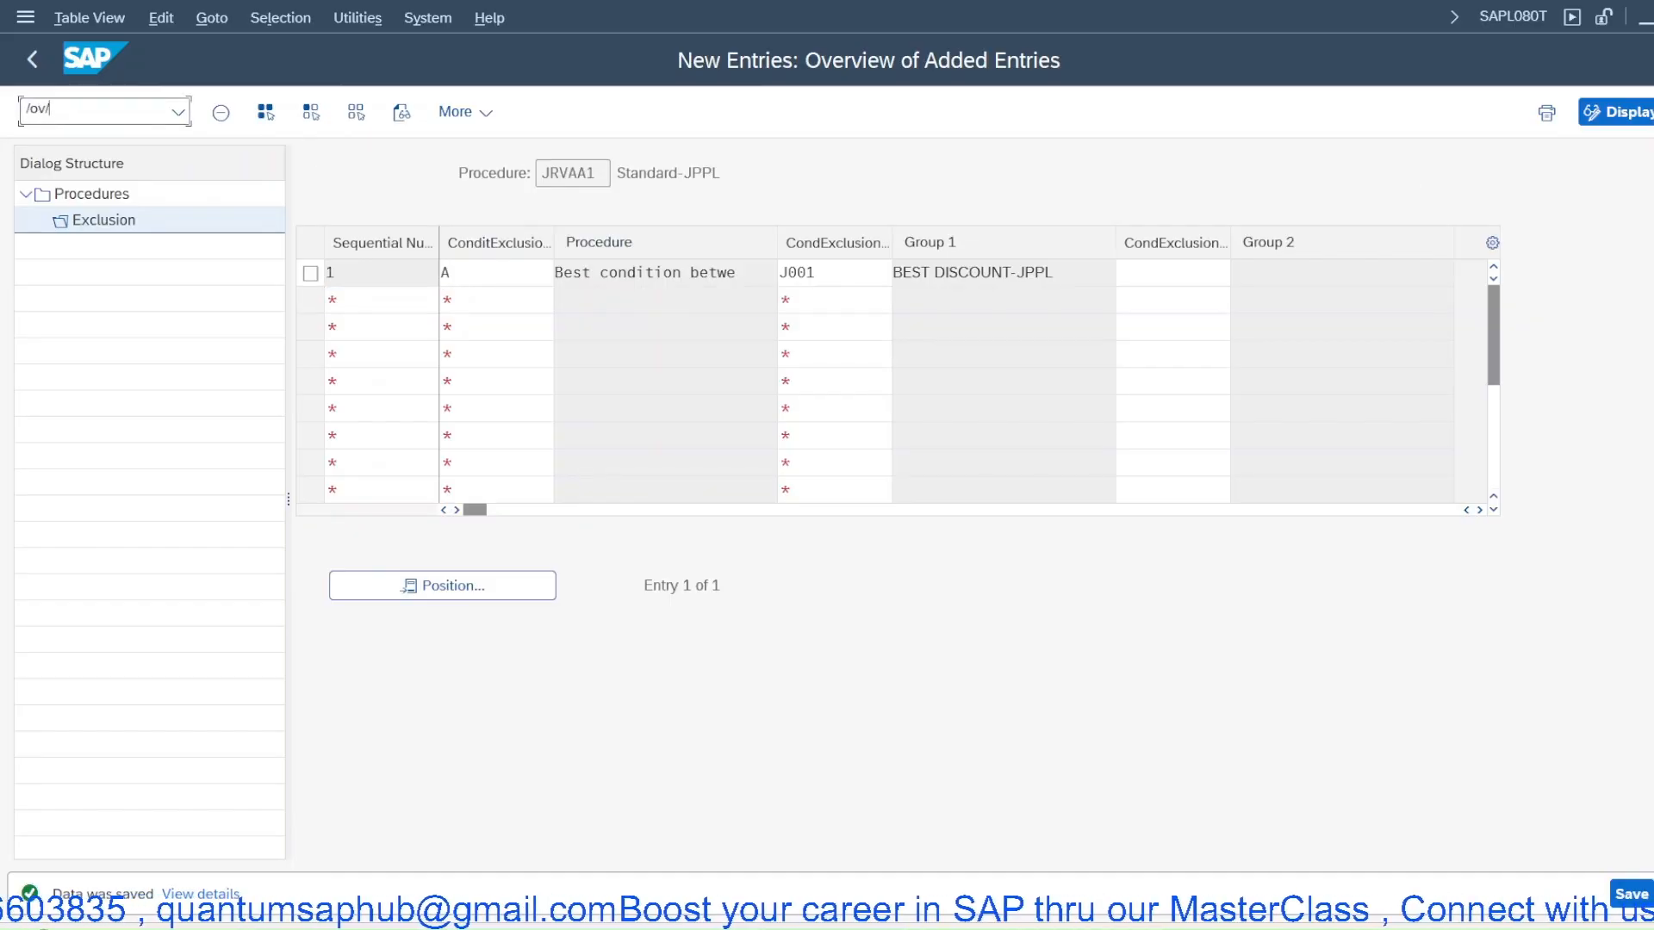
key(Return)
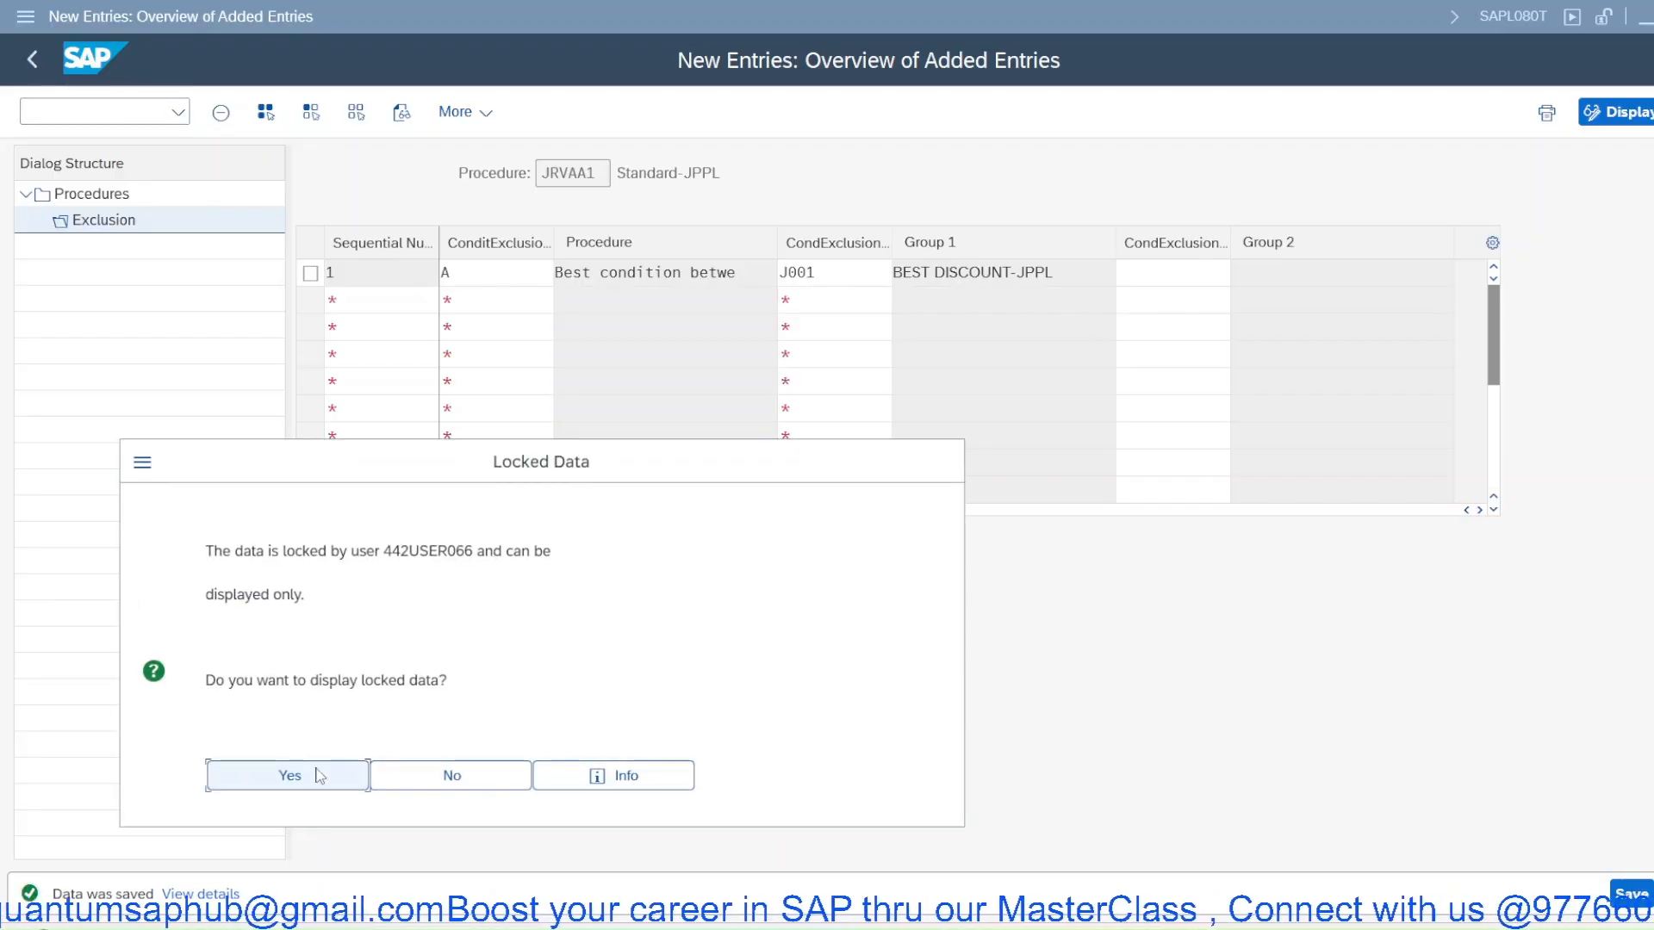
click(319, 781)
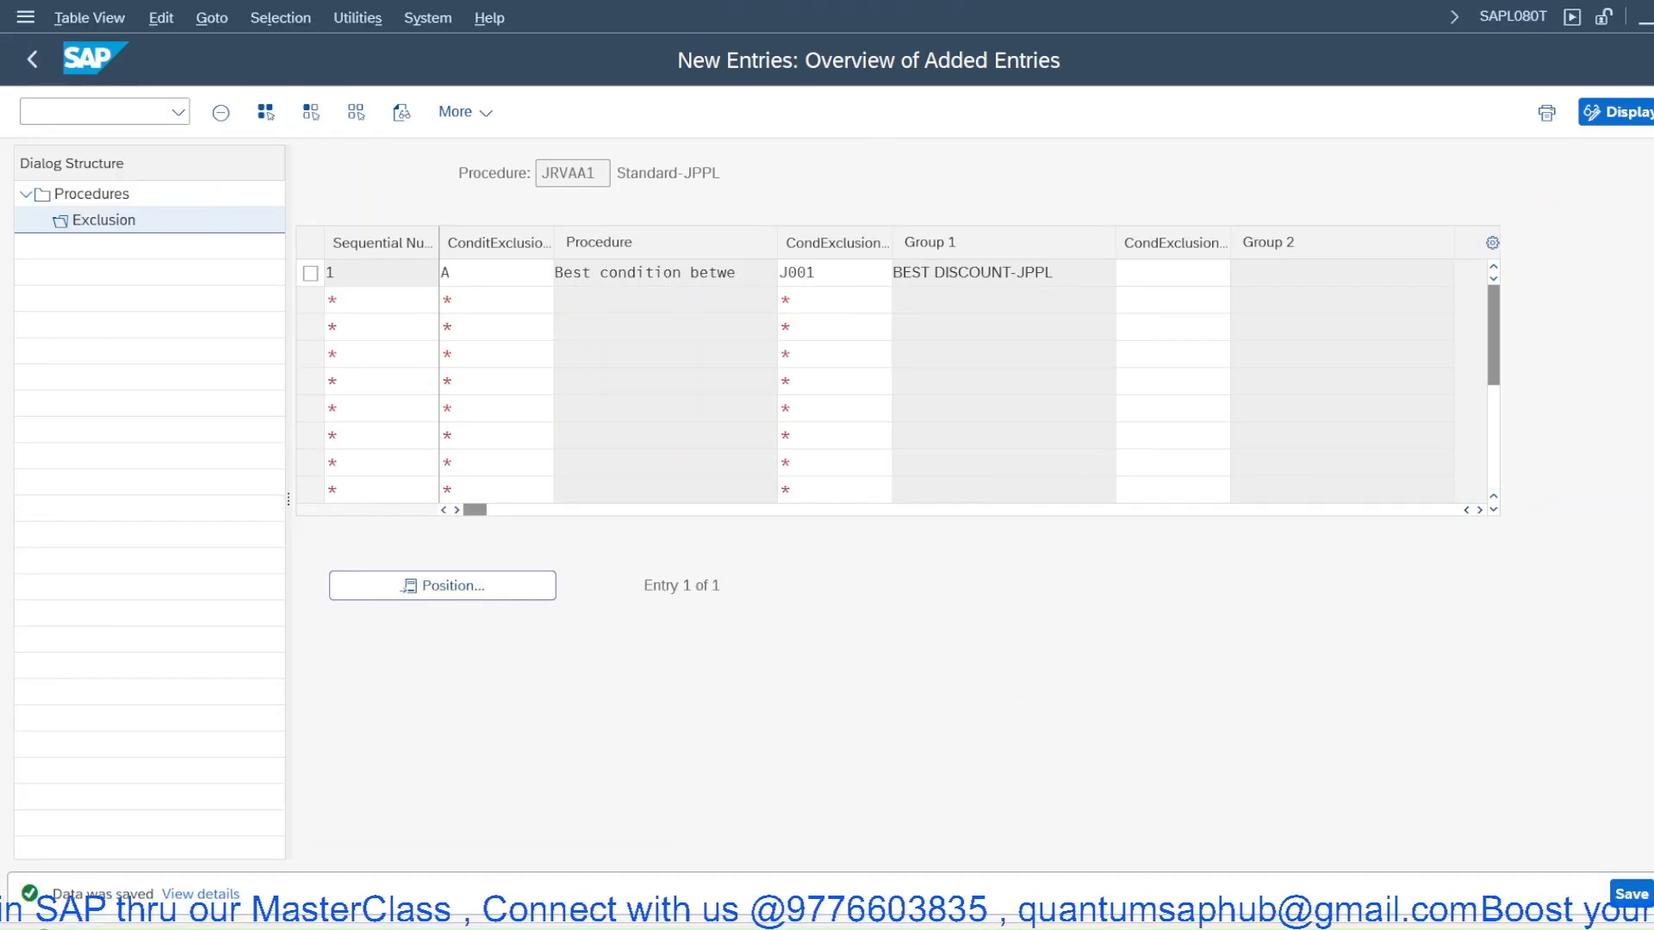
Leave the exclusion entries for the IMG, and open transaction V/08 in the SAP Easy Access session
key(F3)
click(965, 102)
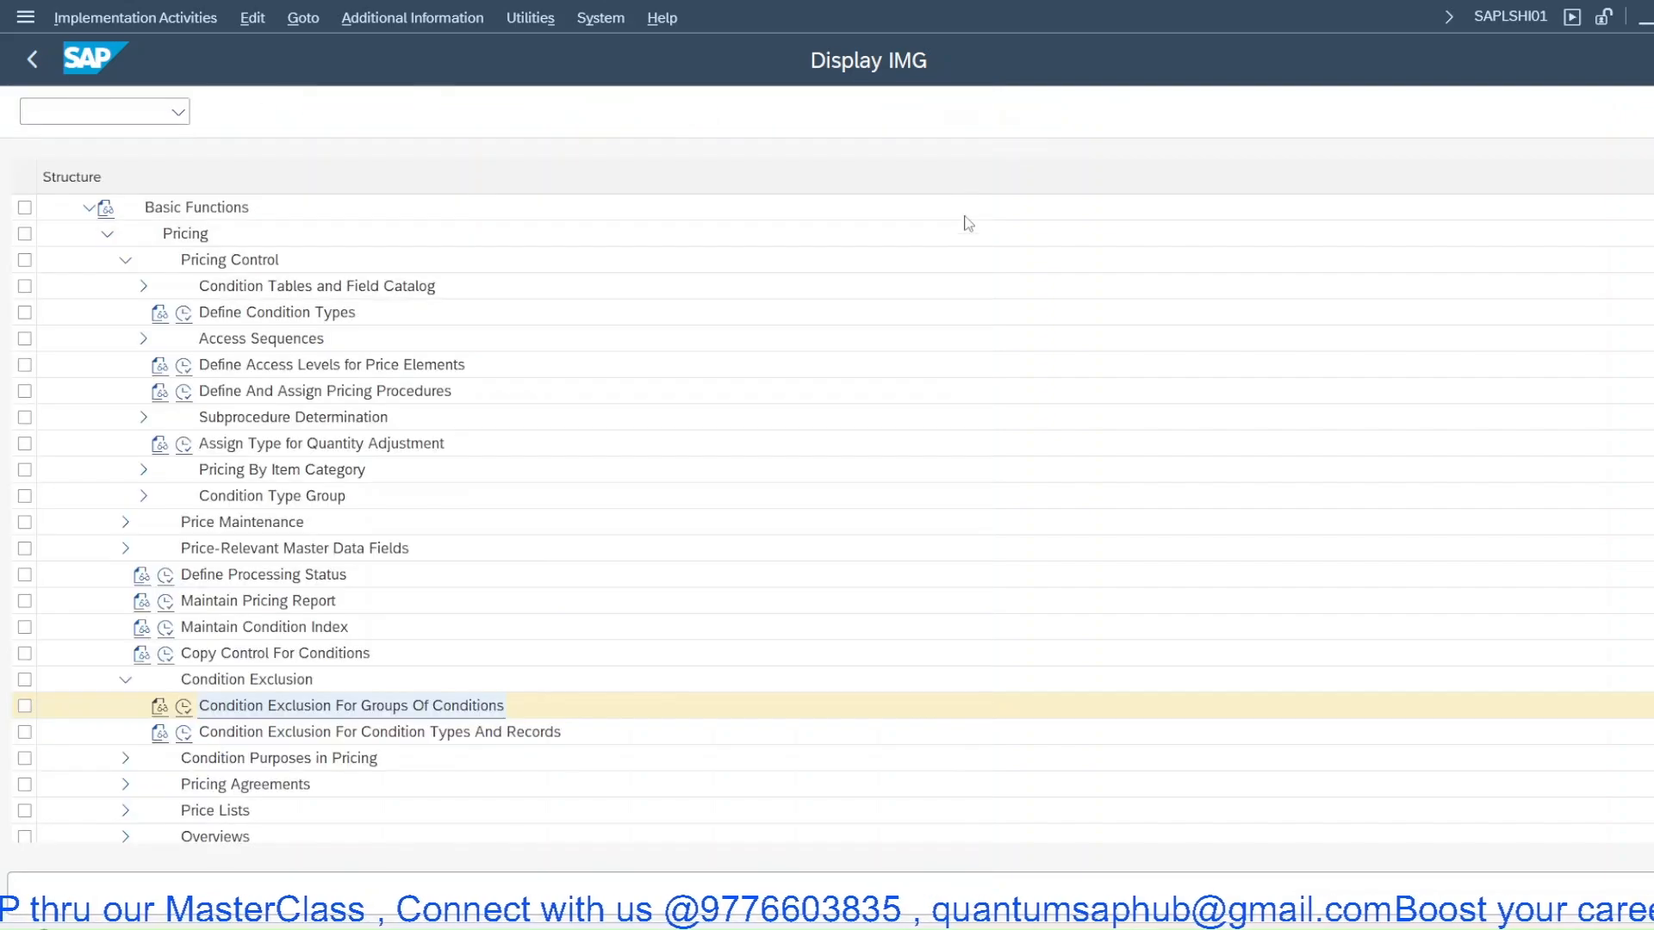
click(1150, 925)
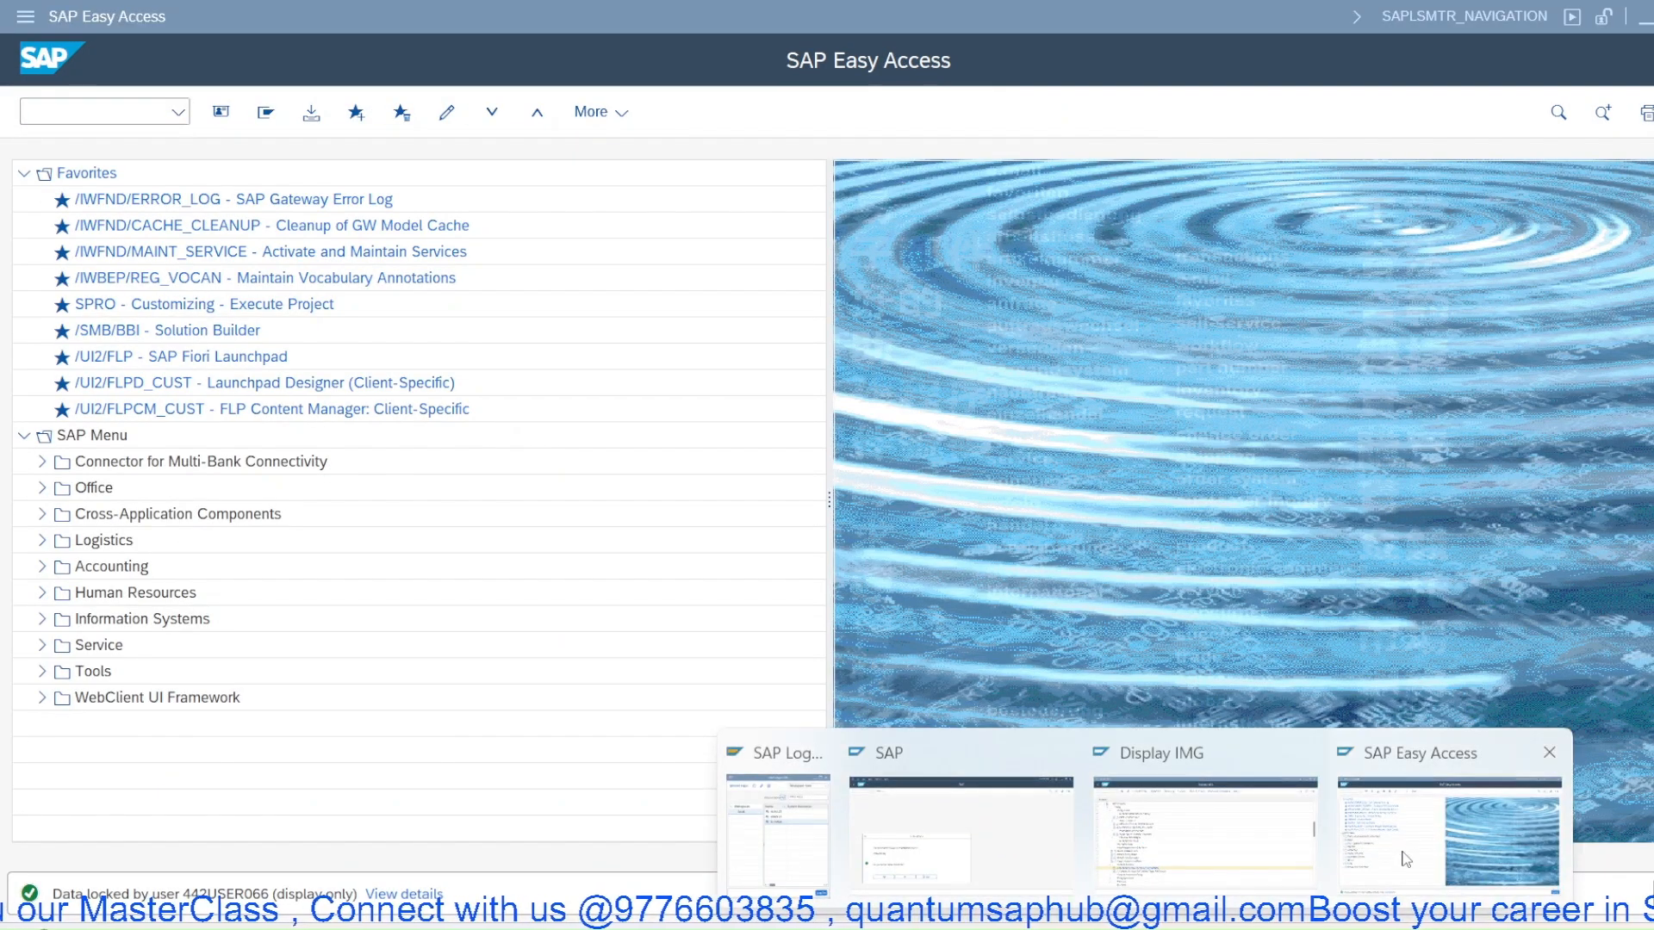
click(1403, 858)
text(v)
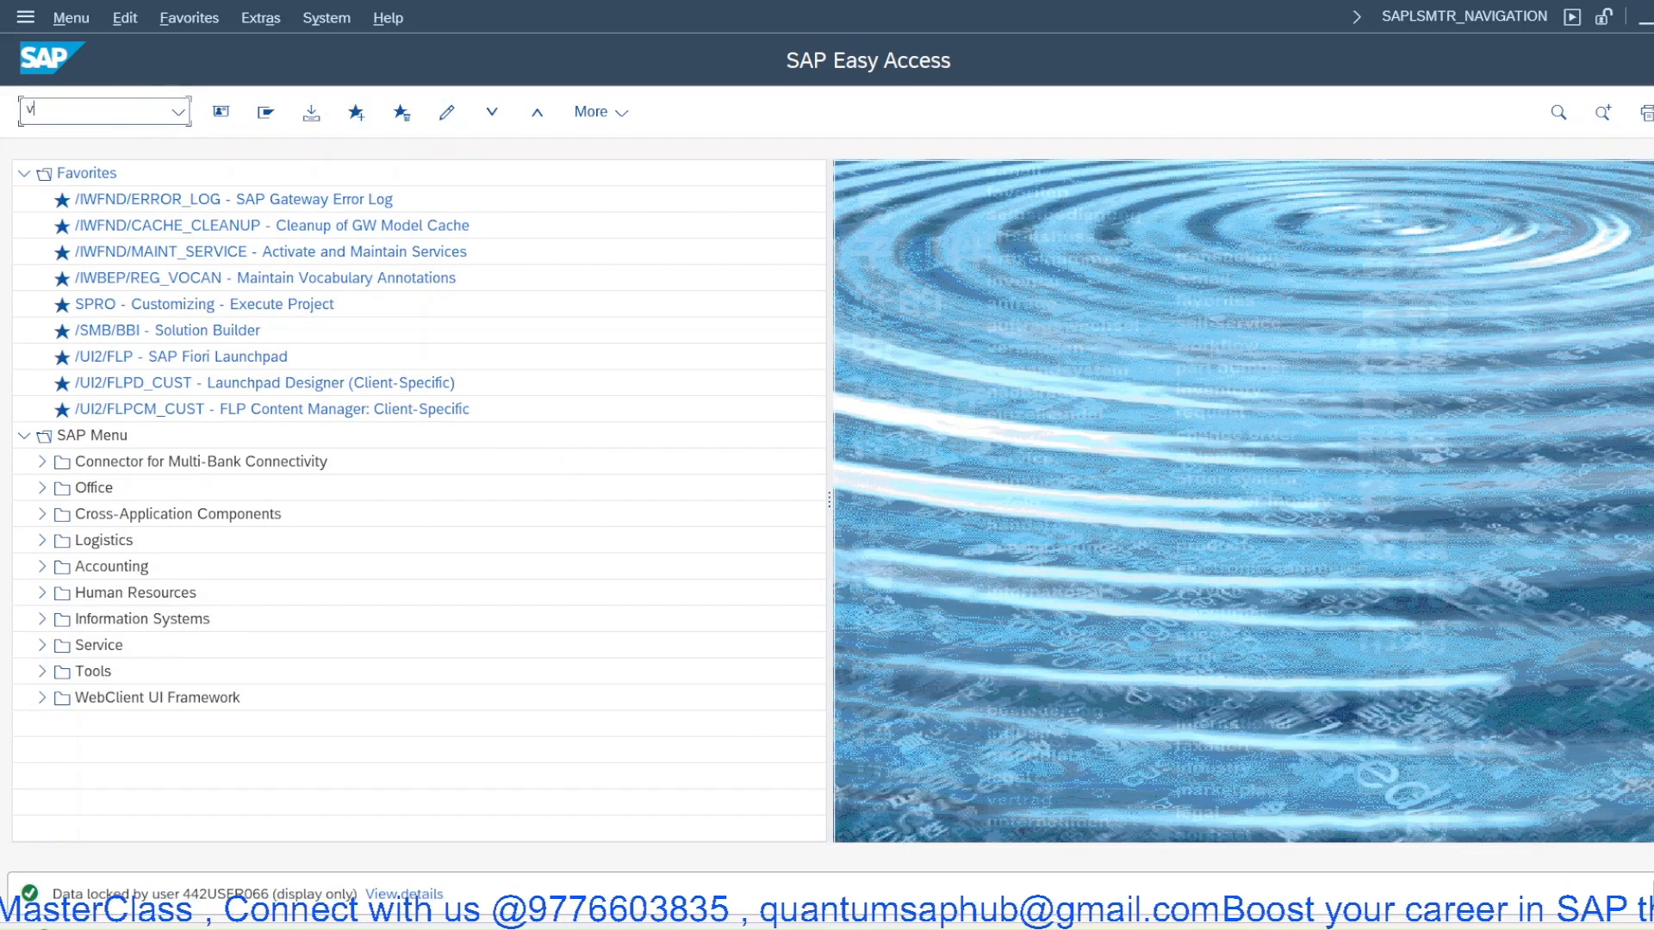
text(/08)
key(Return)
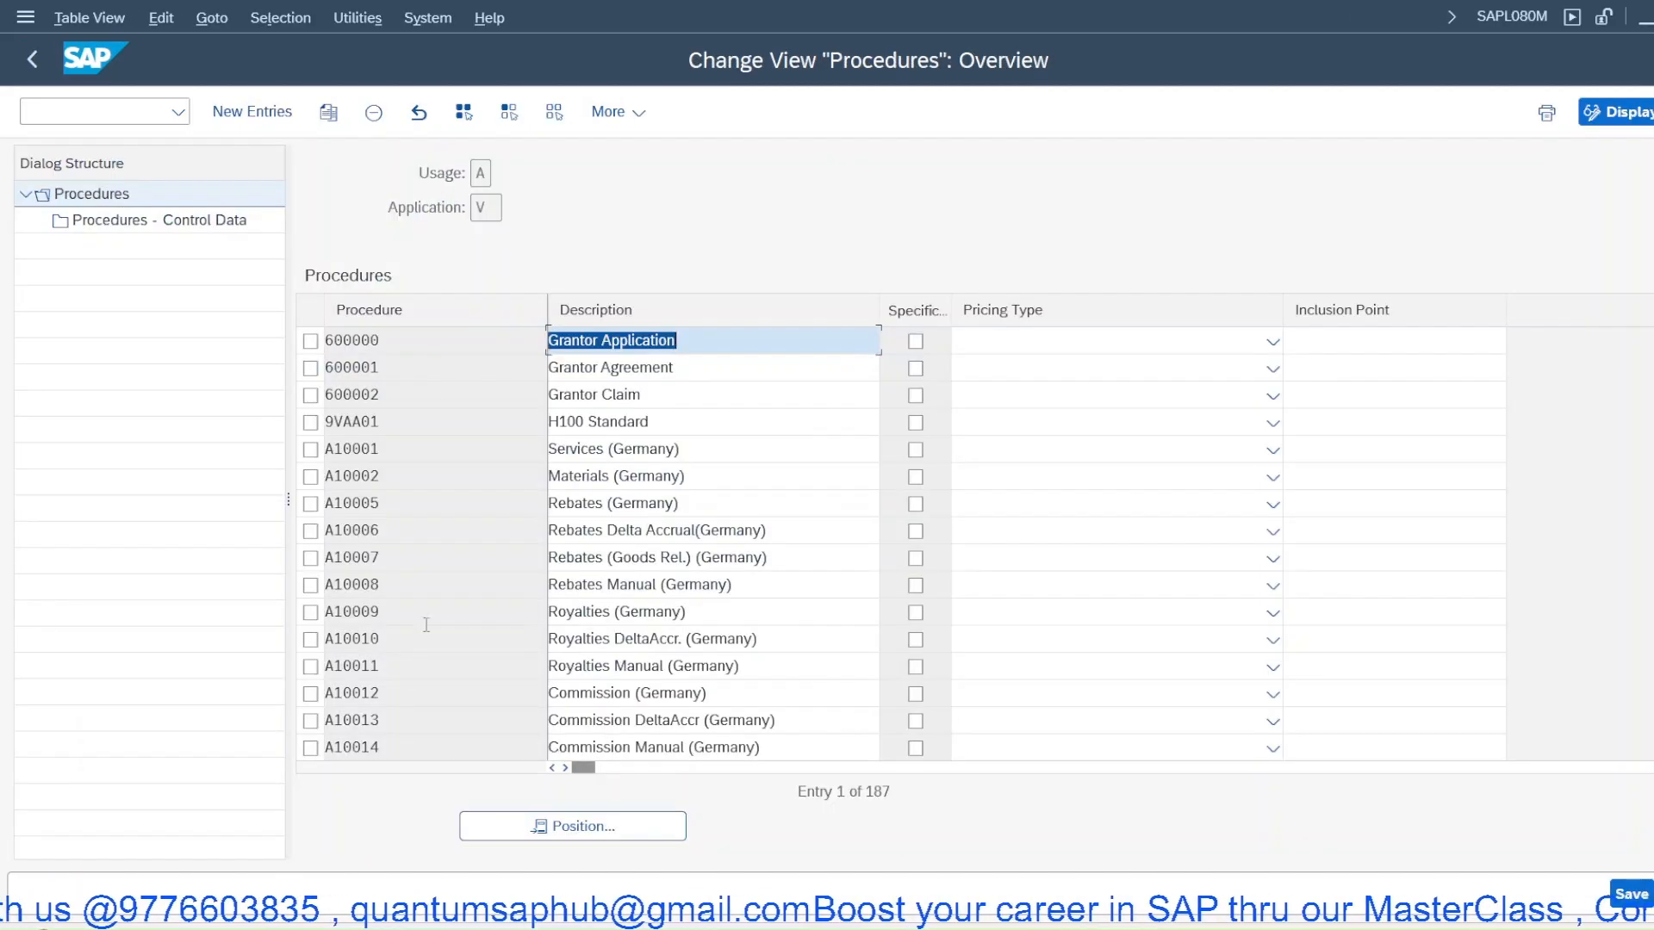
Find pricing procedure JRVAA1 and open its Procedures - Control Data view
click(572, 825)
text(JRV)
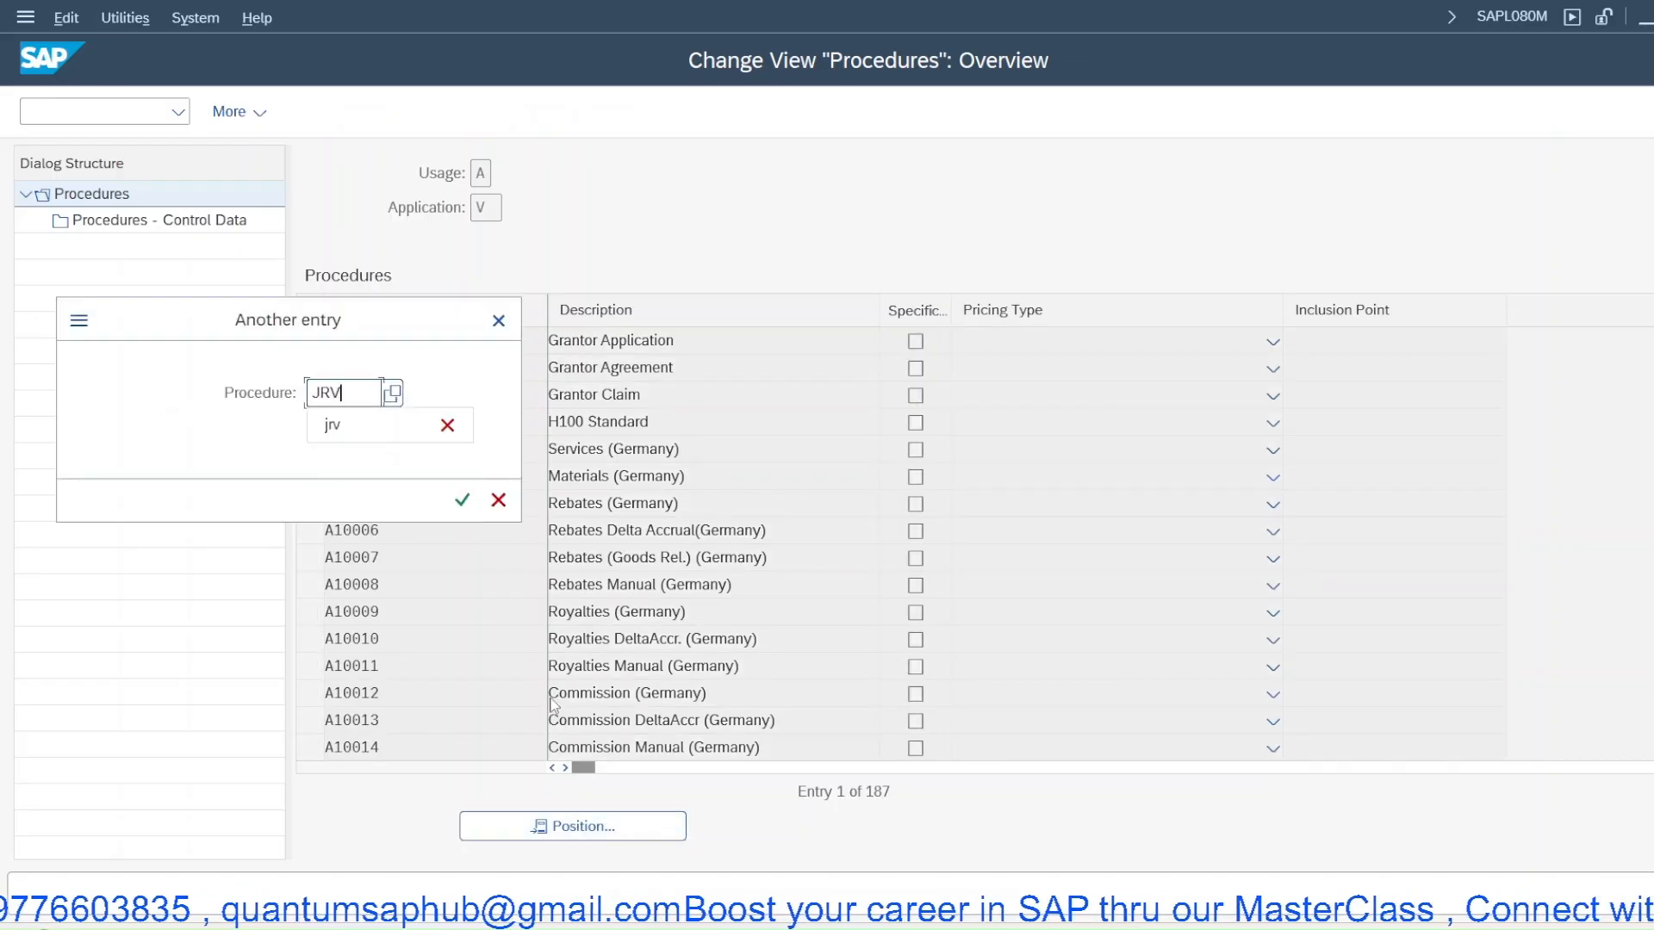
key(Return)
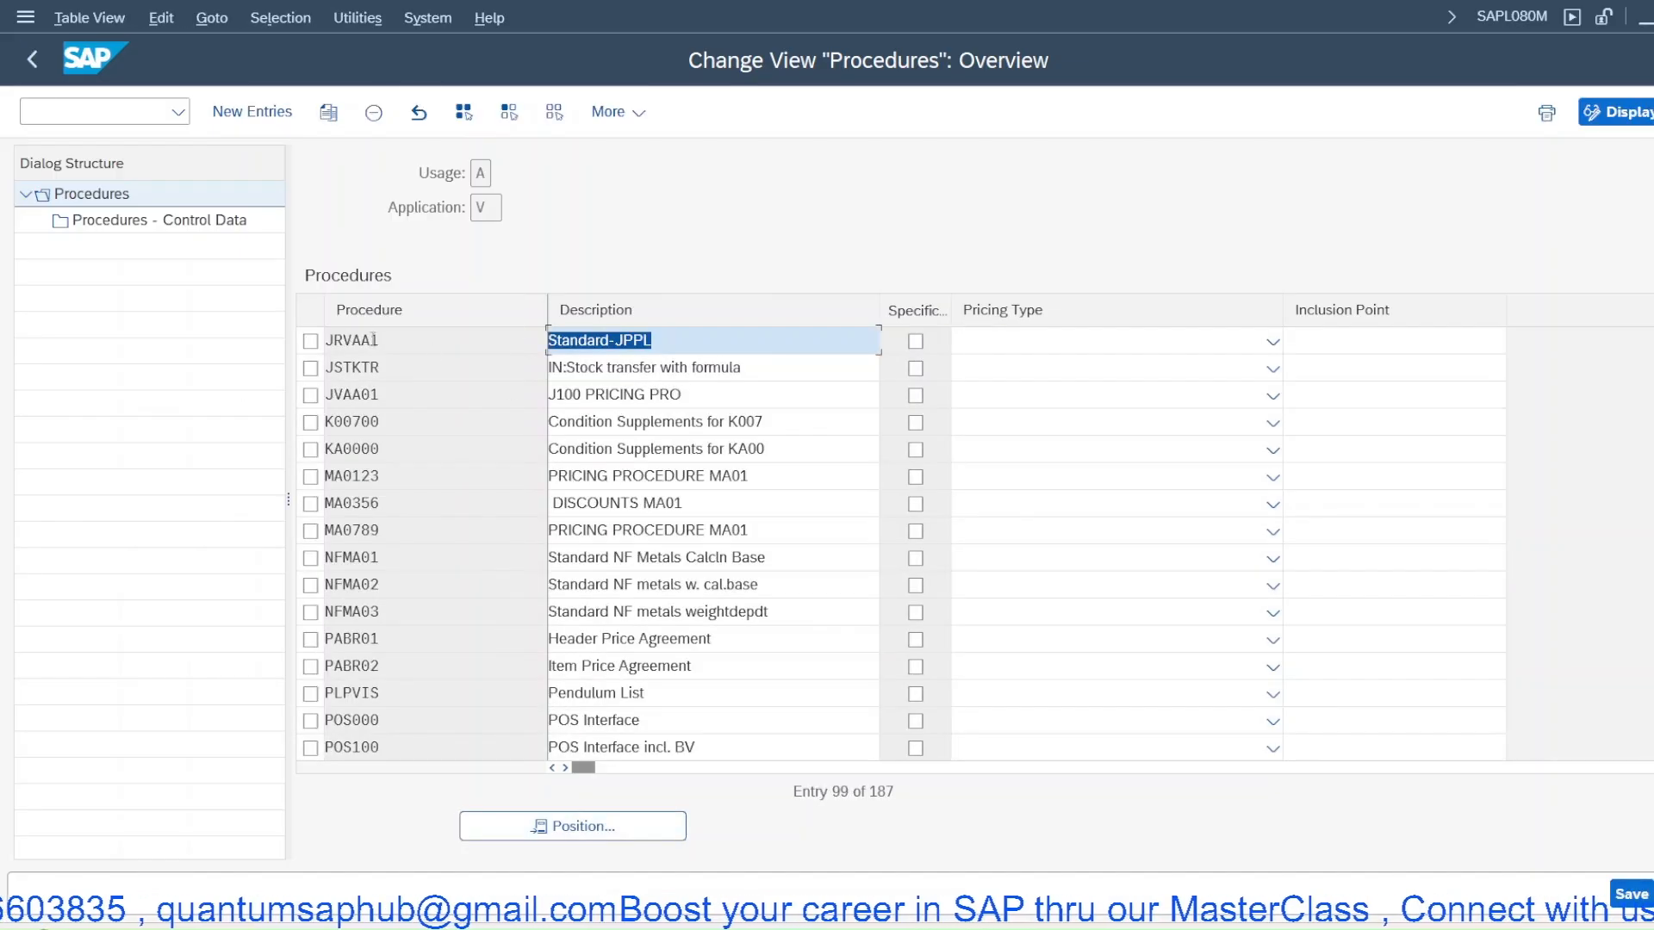
click(310, 340)
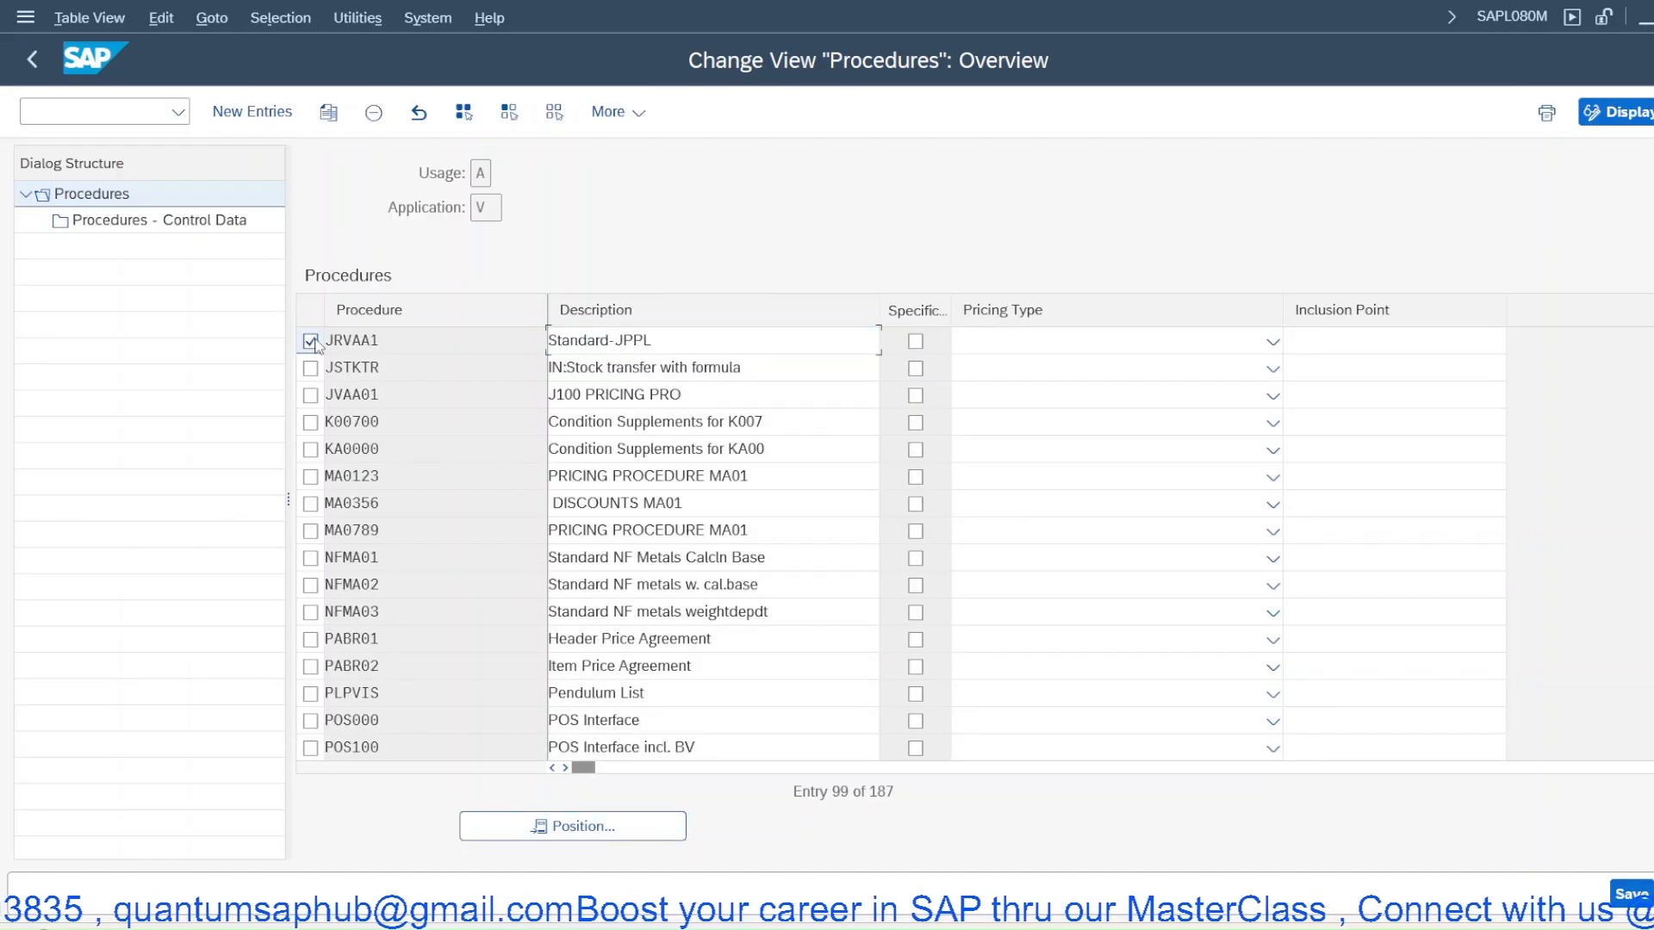
double_click(158, 222)
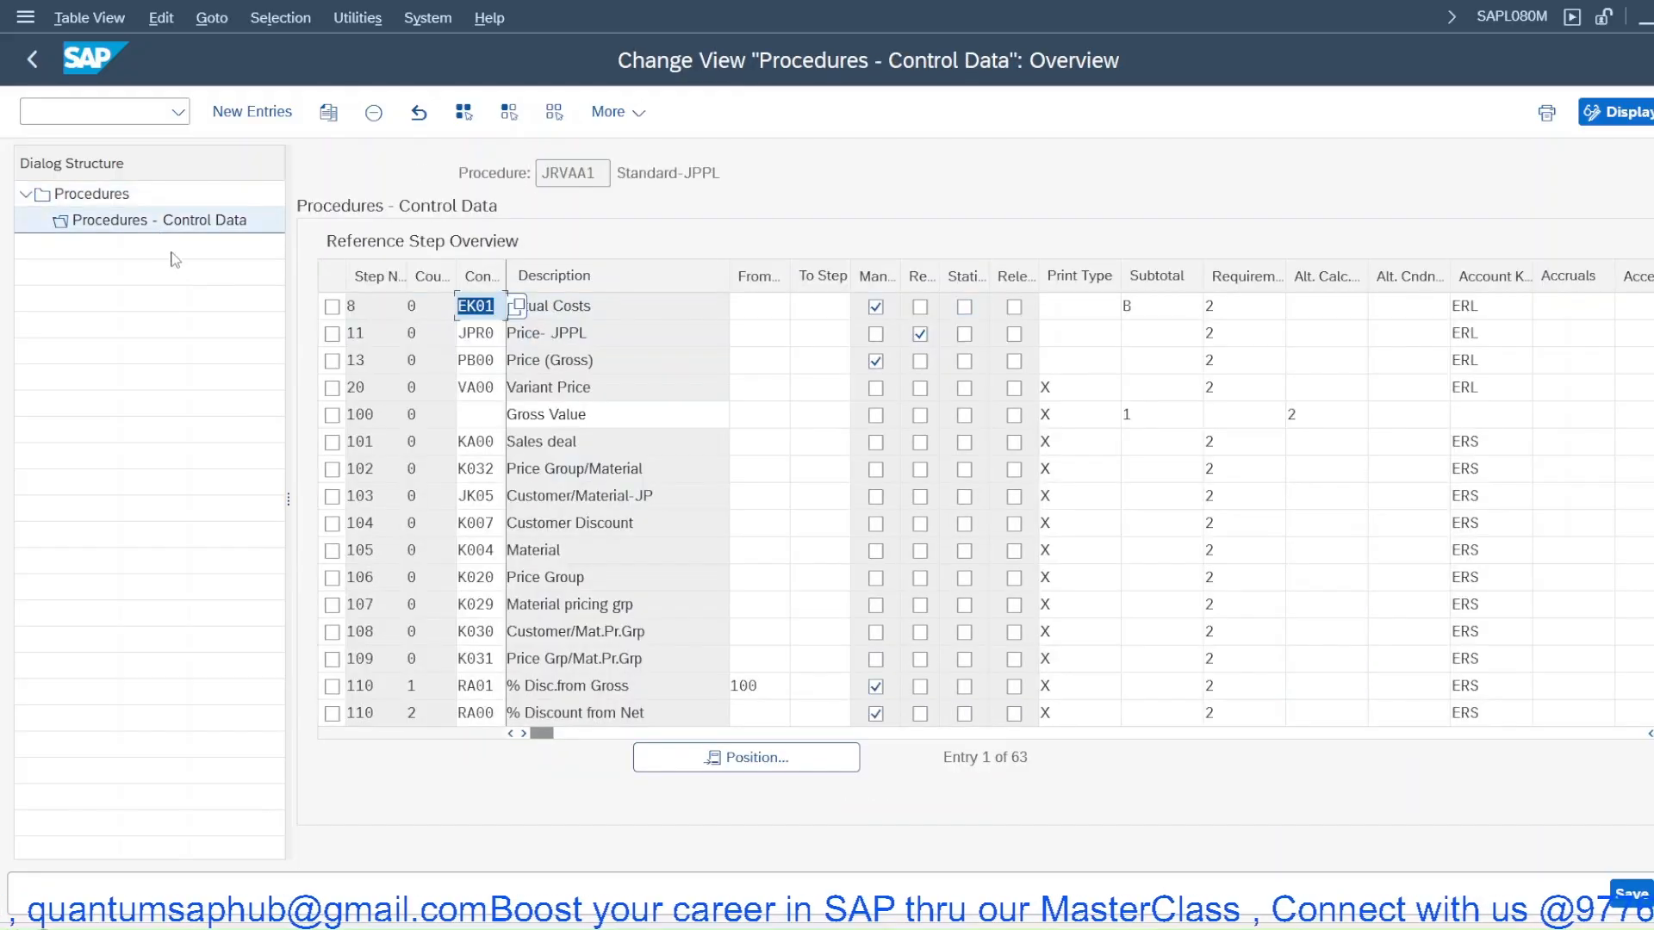
Replace the condition type at step 104 with JK17 and save the procedure to the customizing request JP Company Setup
click(485, 498)
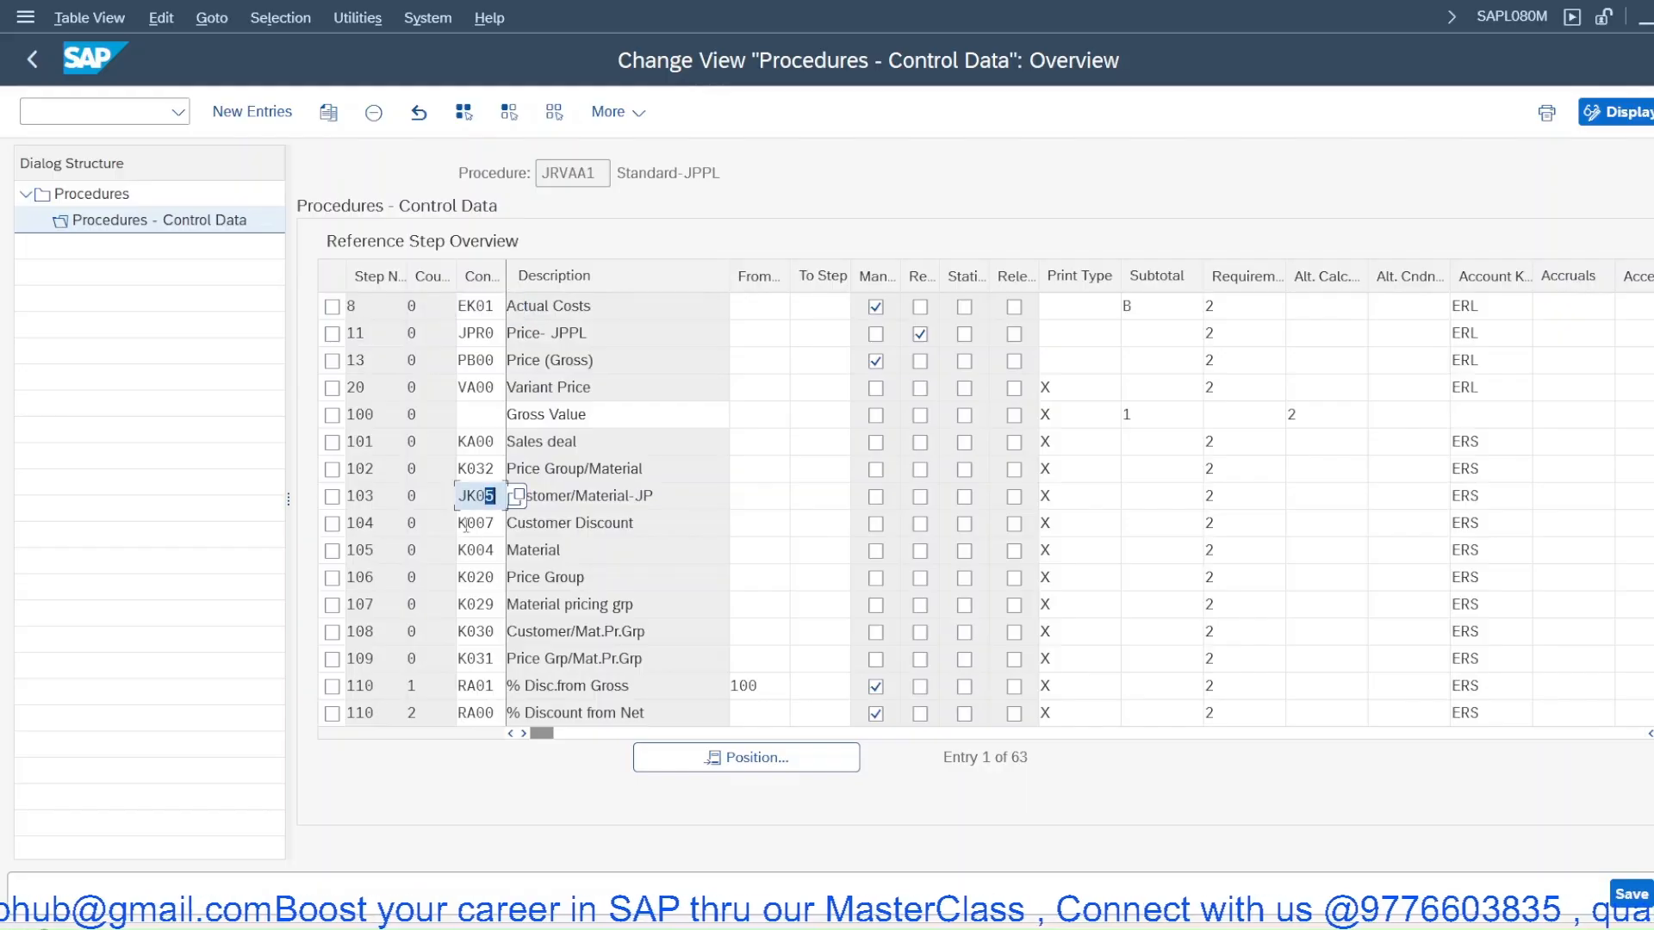
drag(495, 522, 413, 525)
text(j)
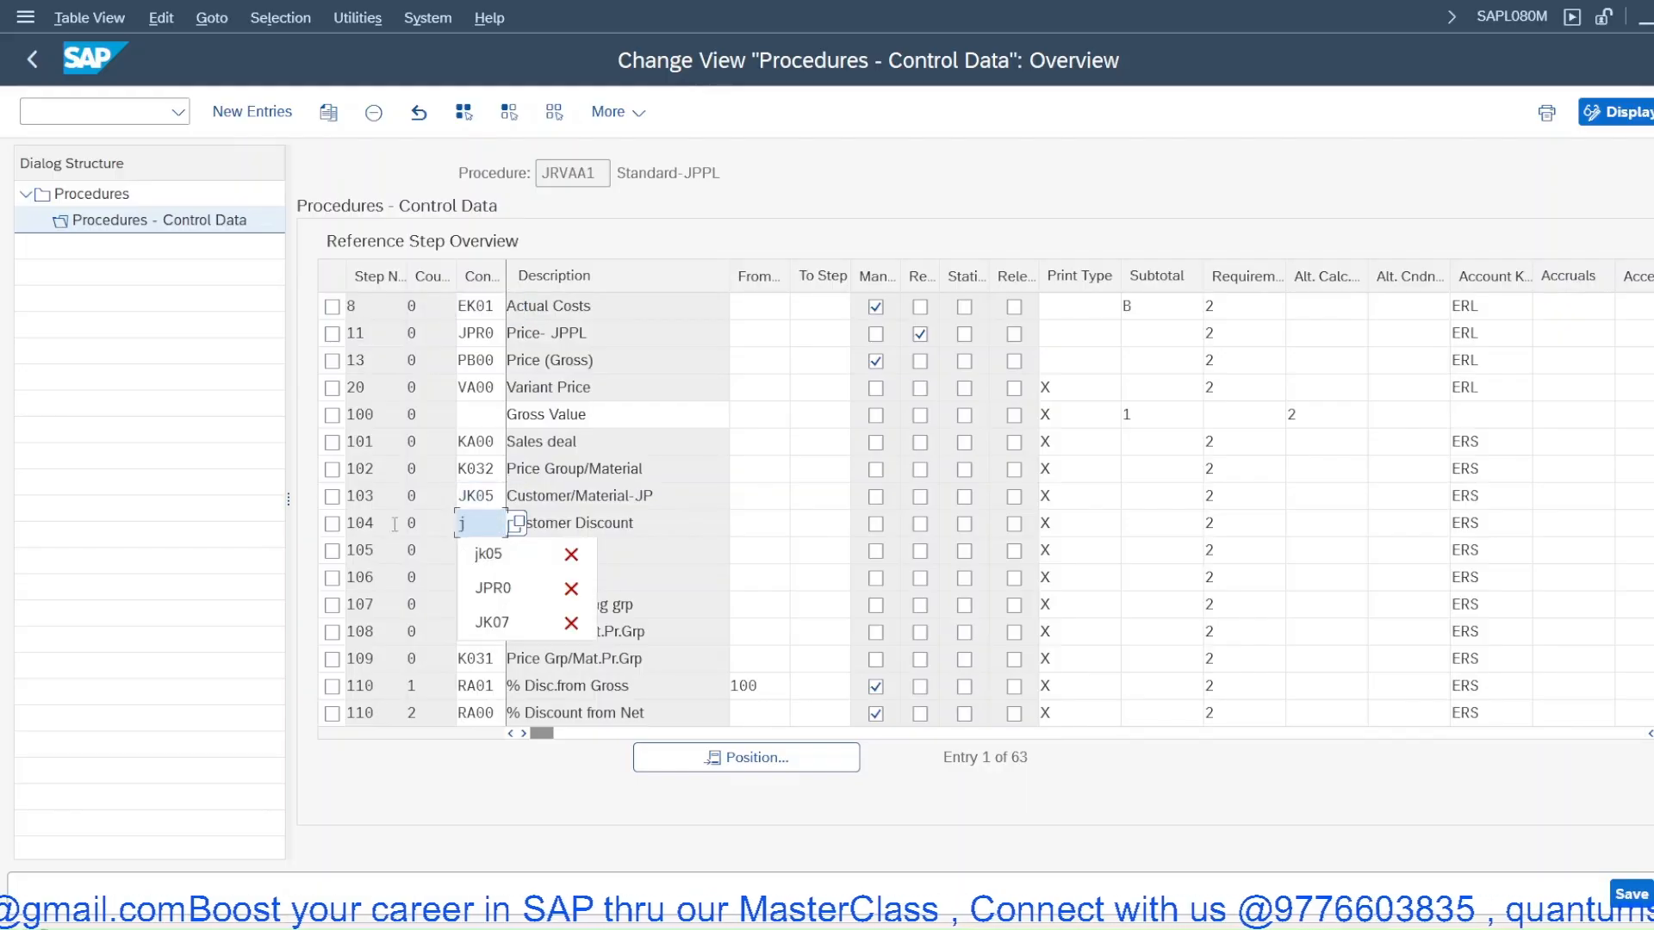
text(k17)
key(Return)
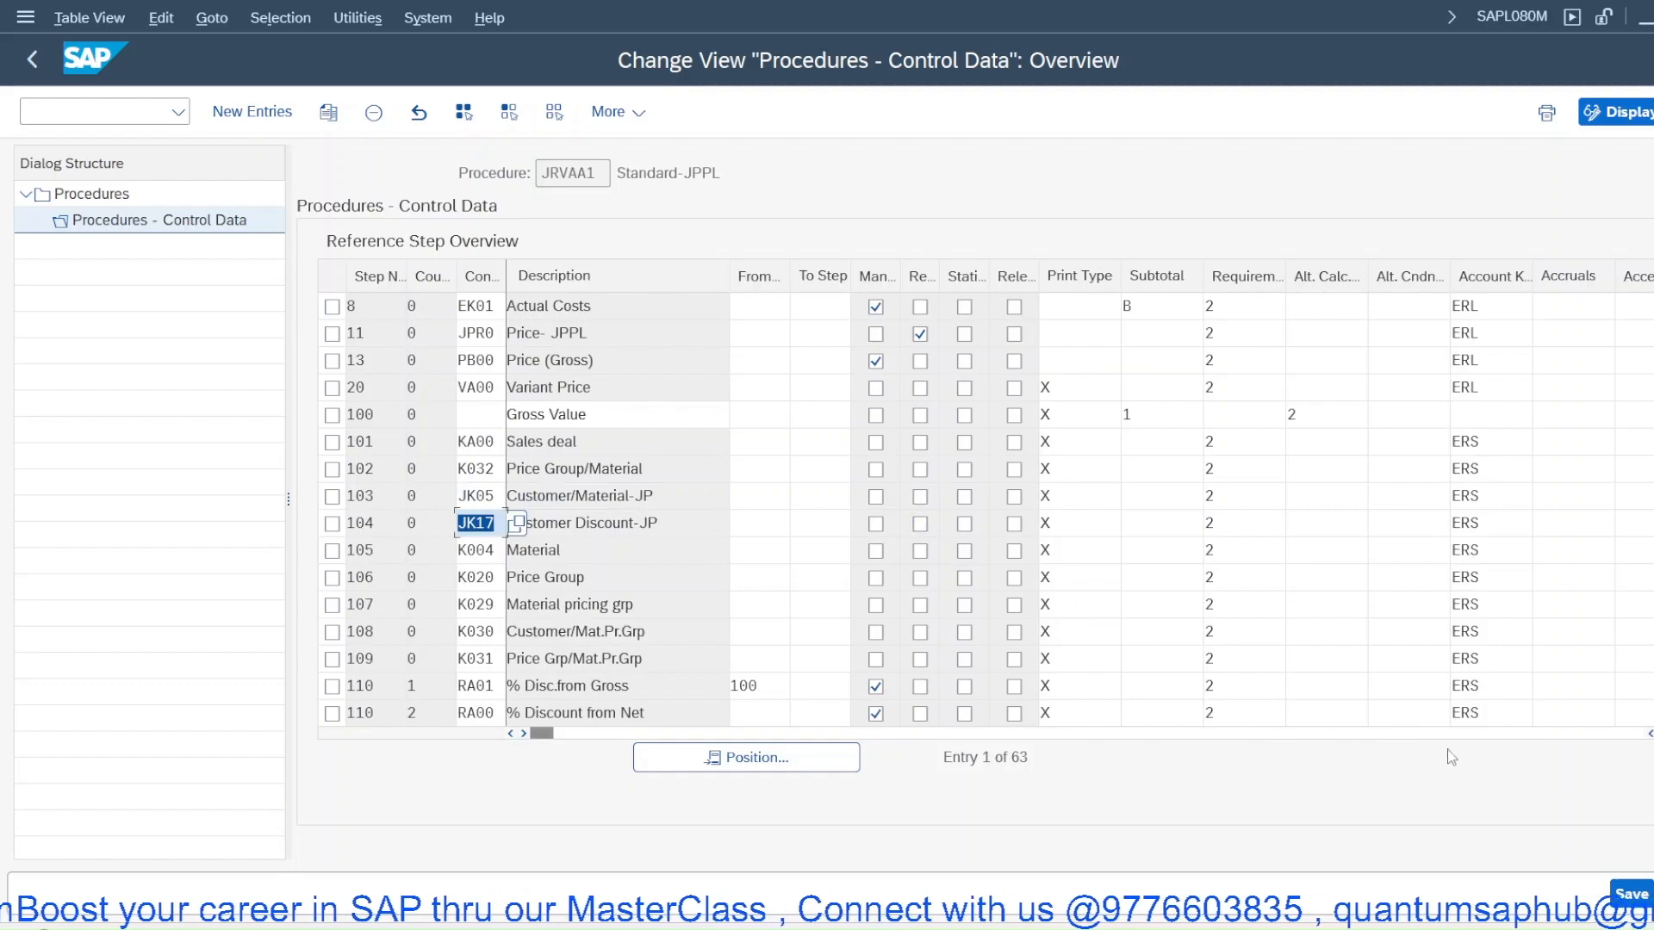
click(1628, 888)
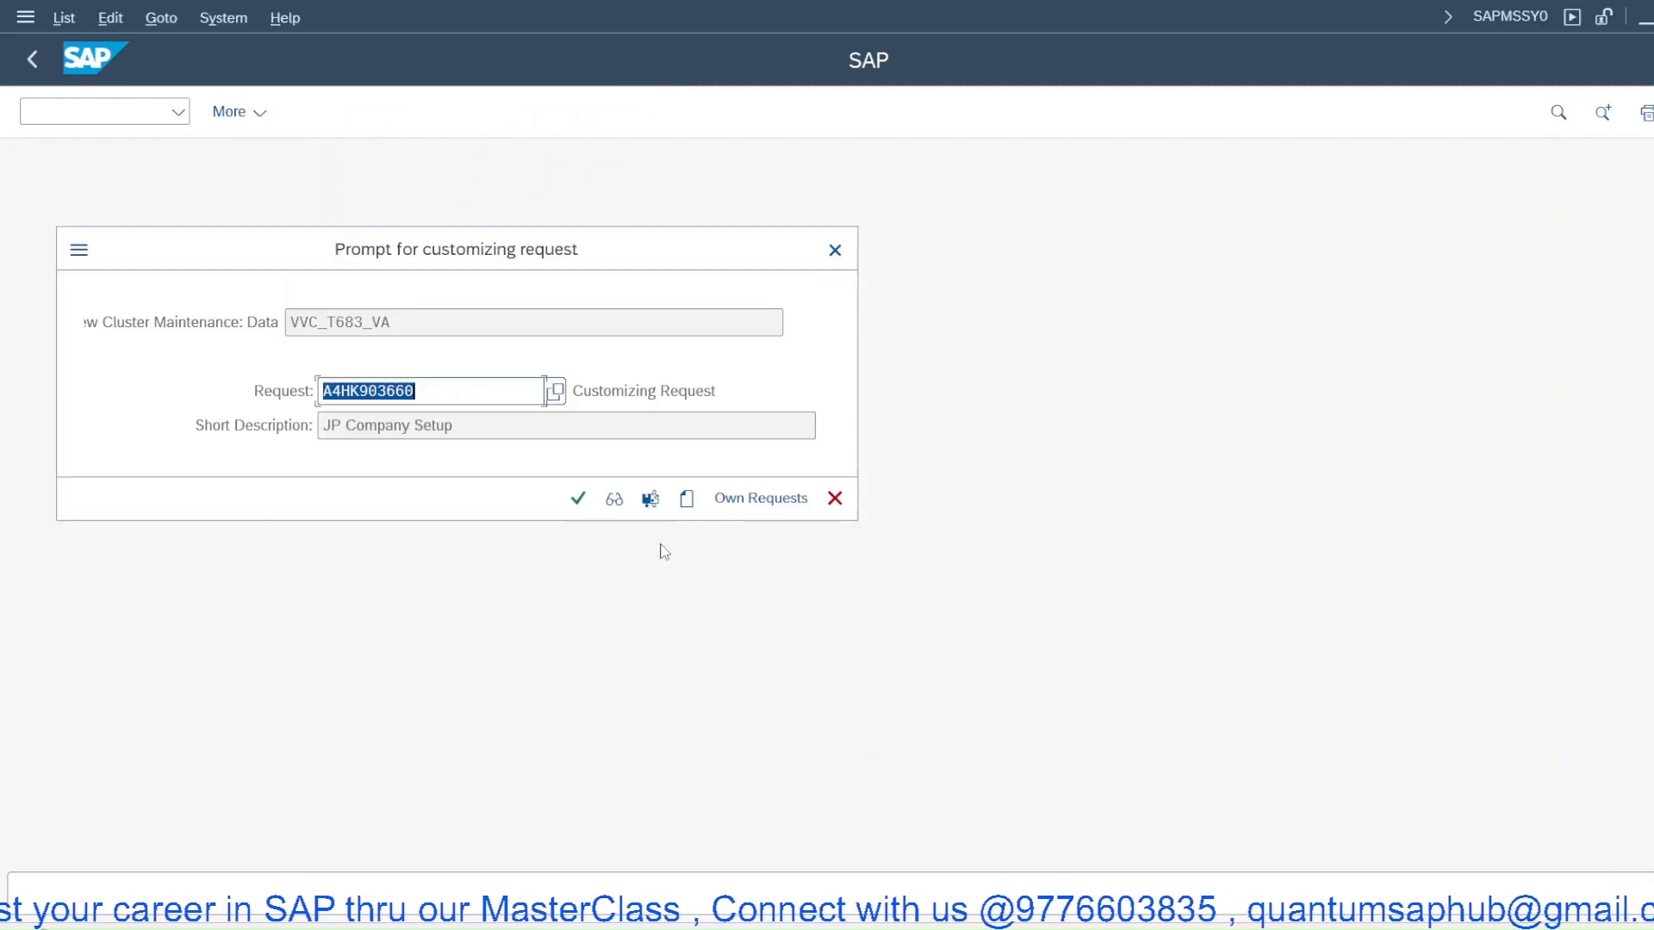
click(578, 500)
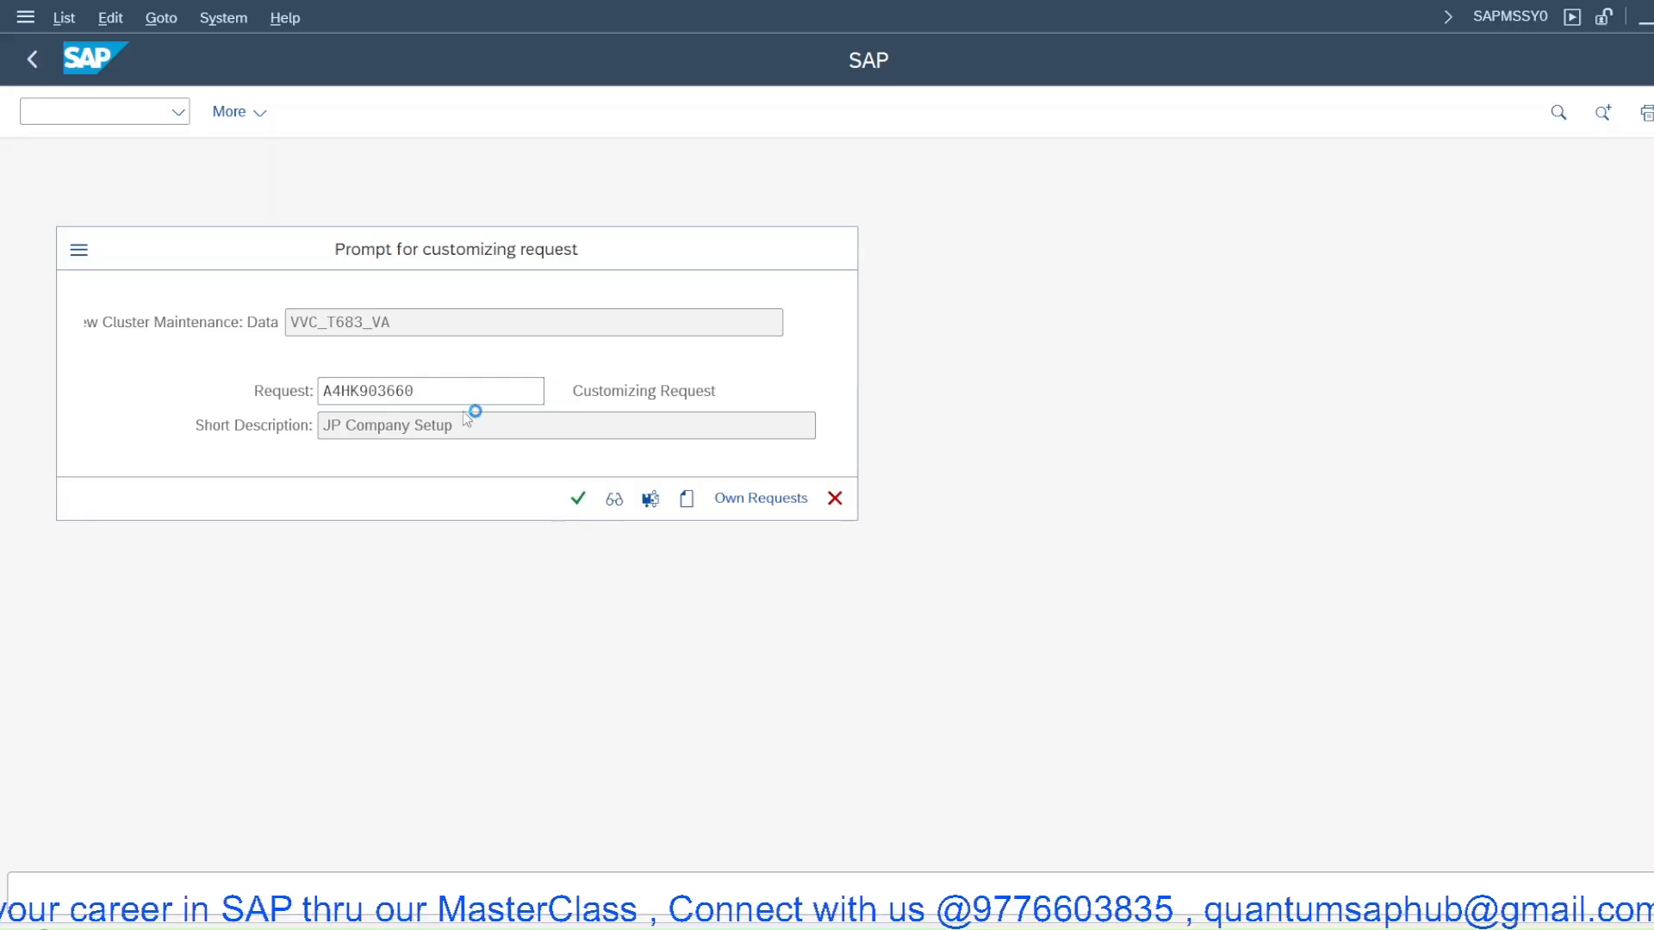
Open transaction VK12 in the same session to change condition records
click(129, 117)
text(/n)
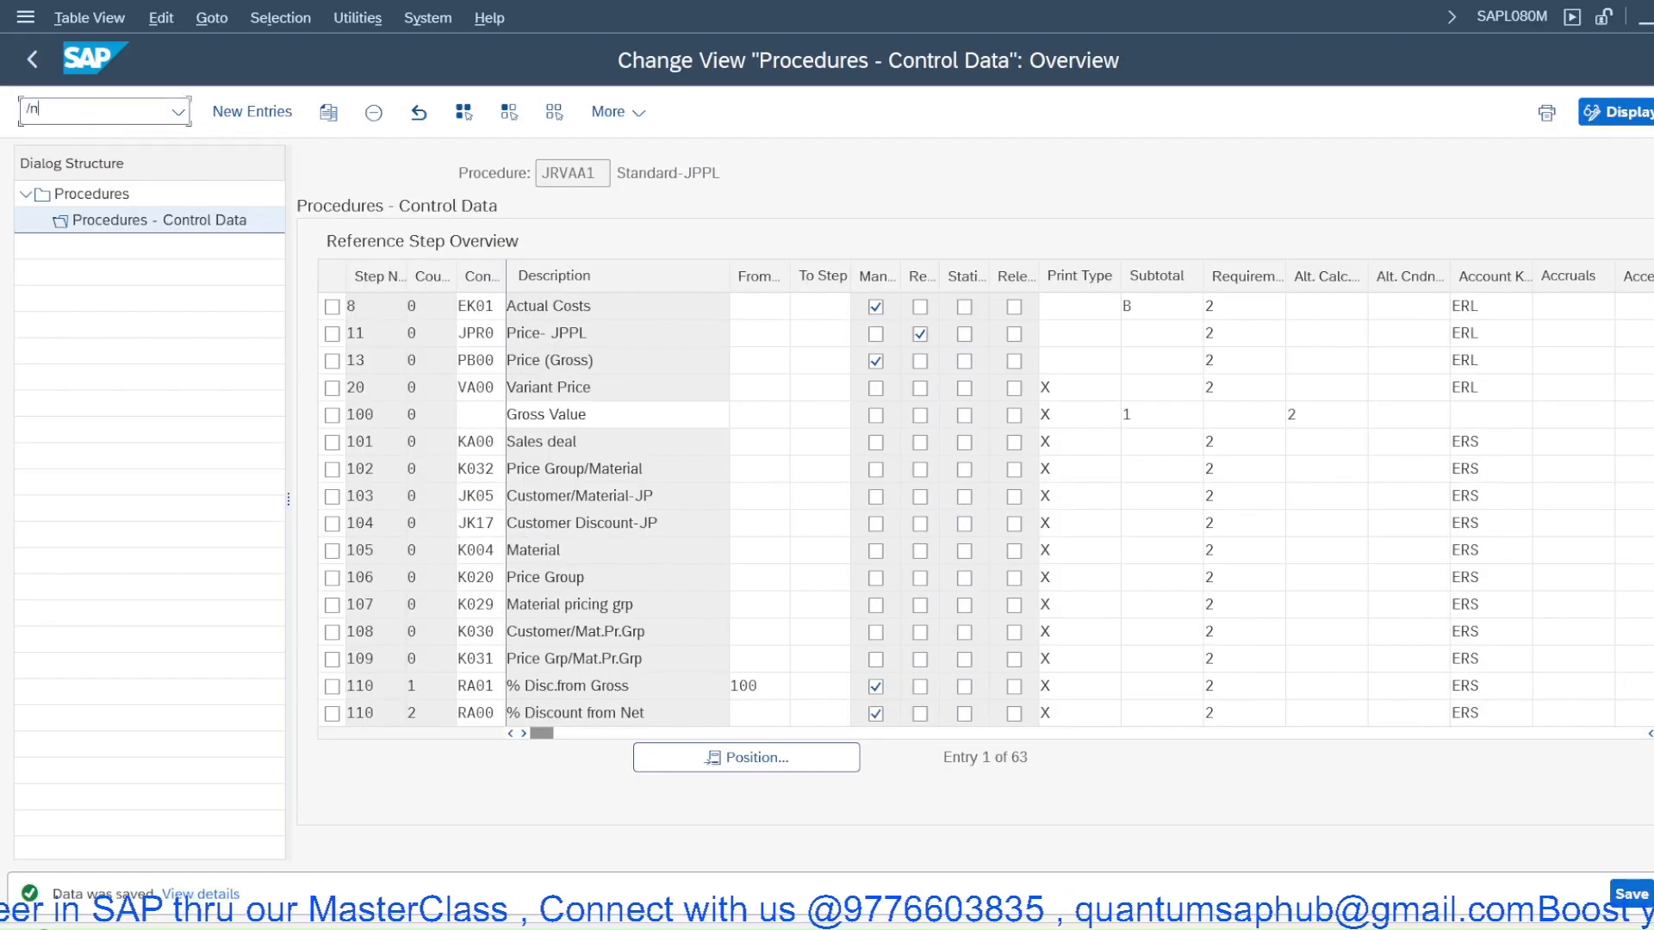
text(vk12)
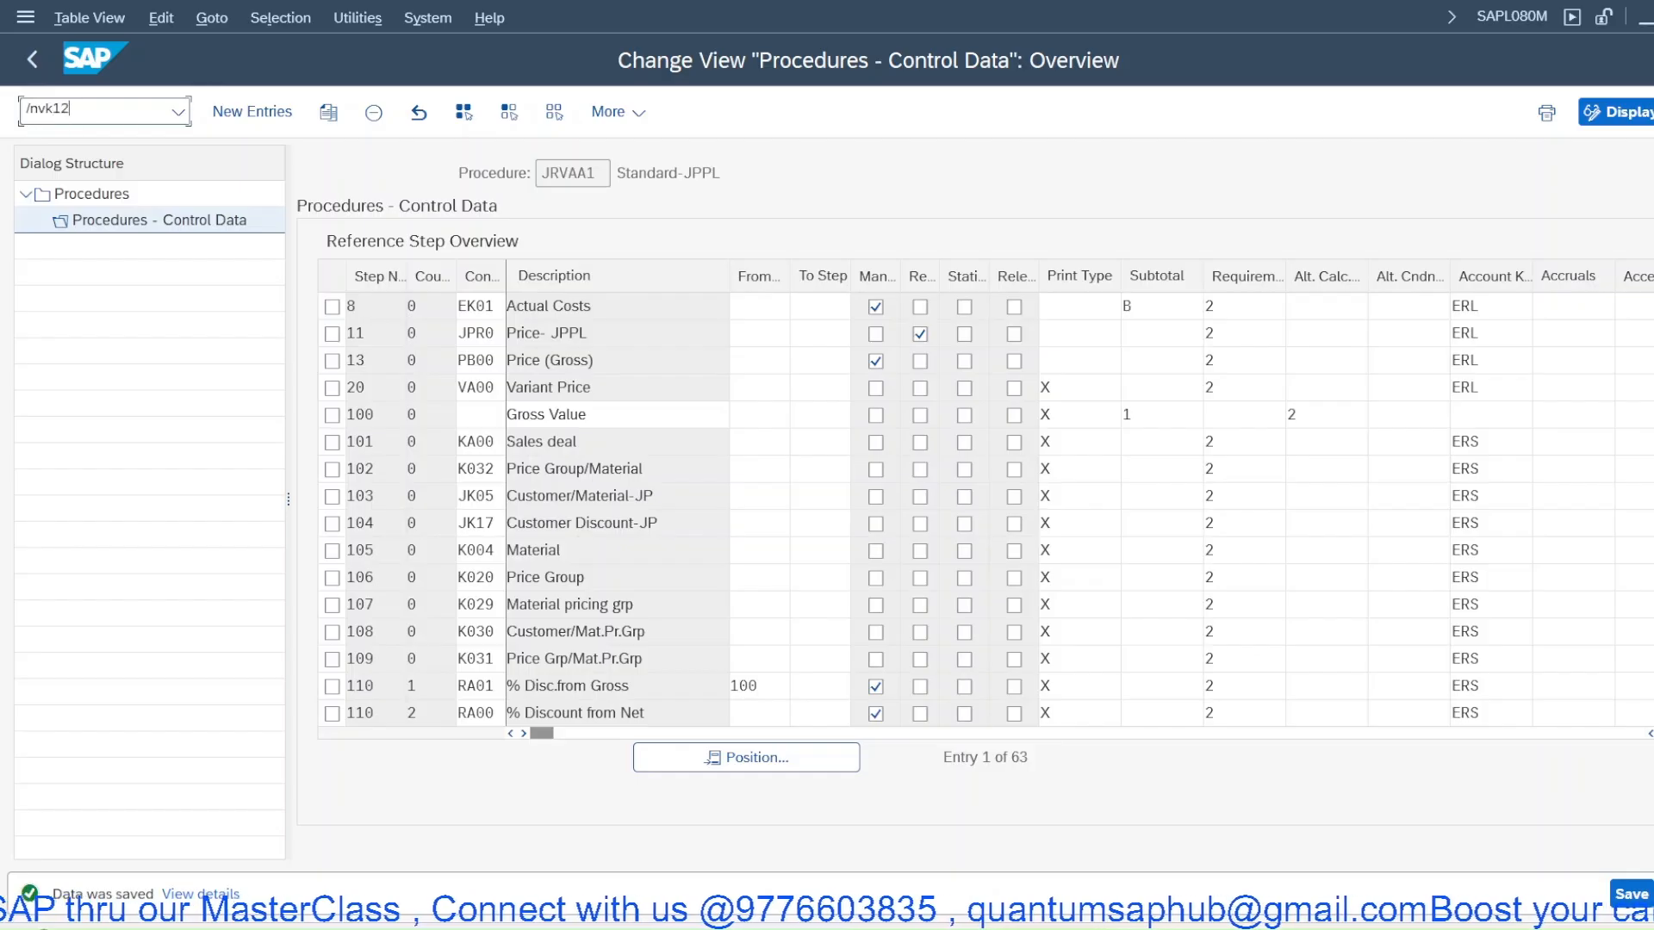
key(Return)
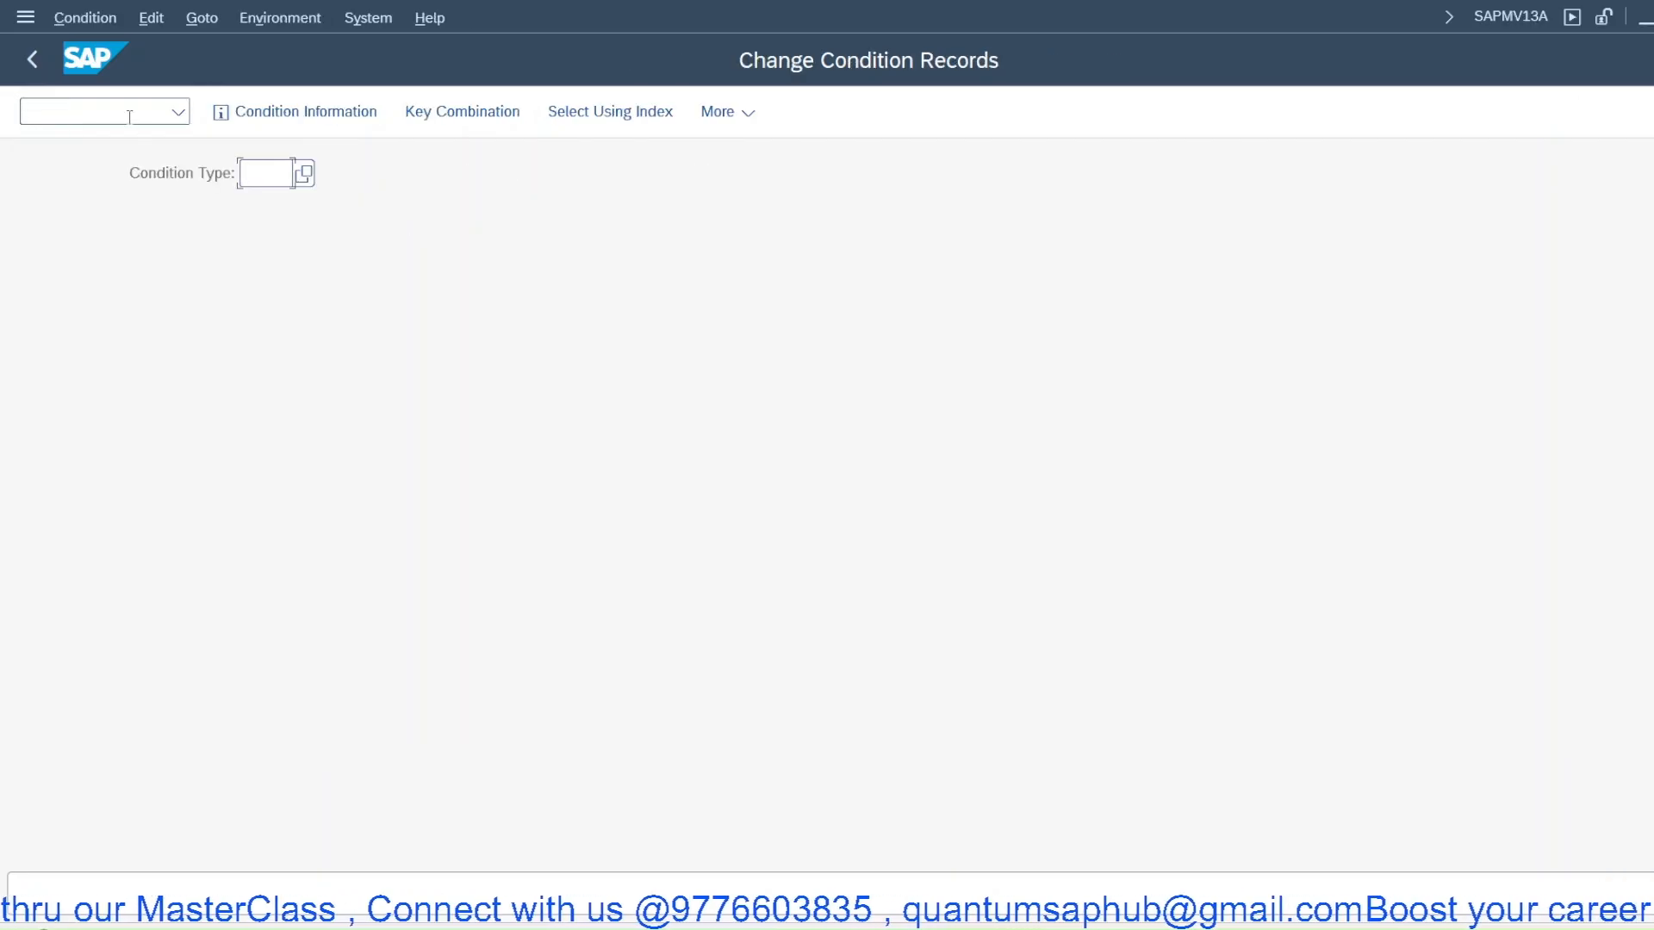
Choose condition type JK05 and set its record selection to sales organization JP00 and distribution channel JP
text(jk0)
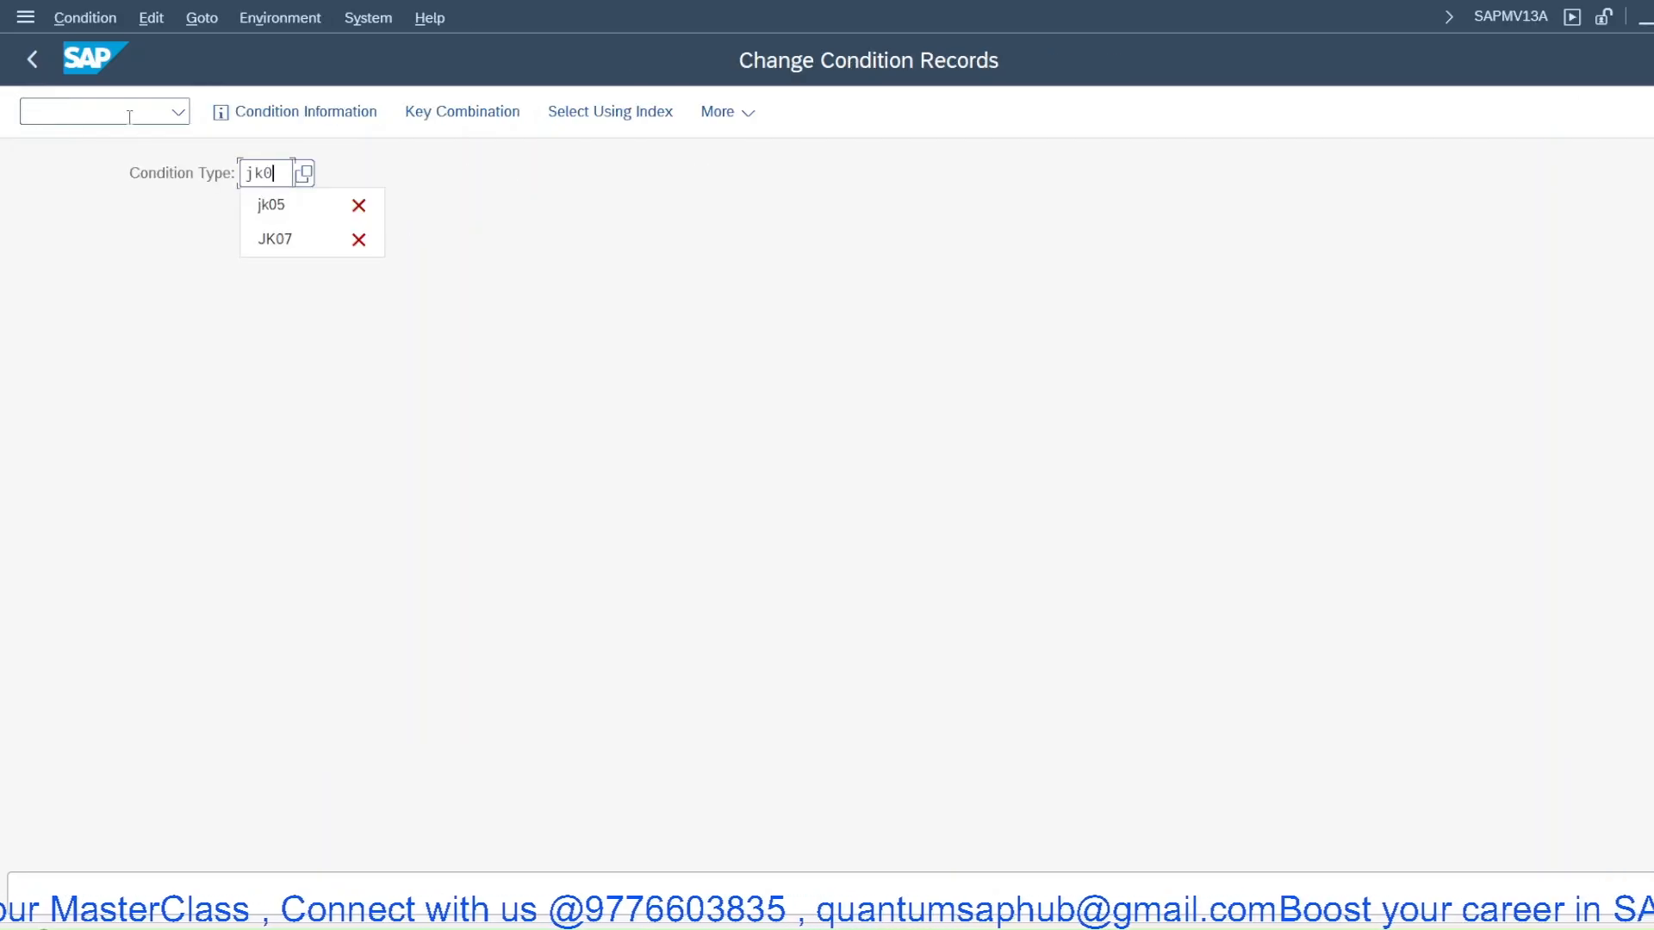
text(5)
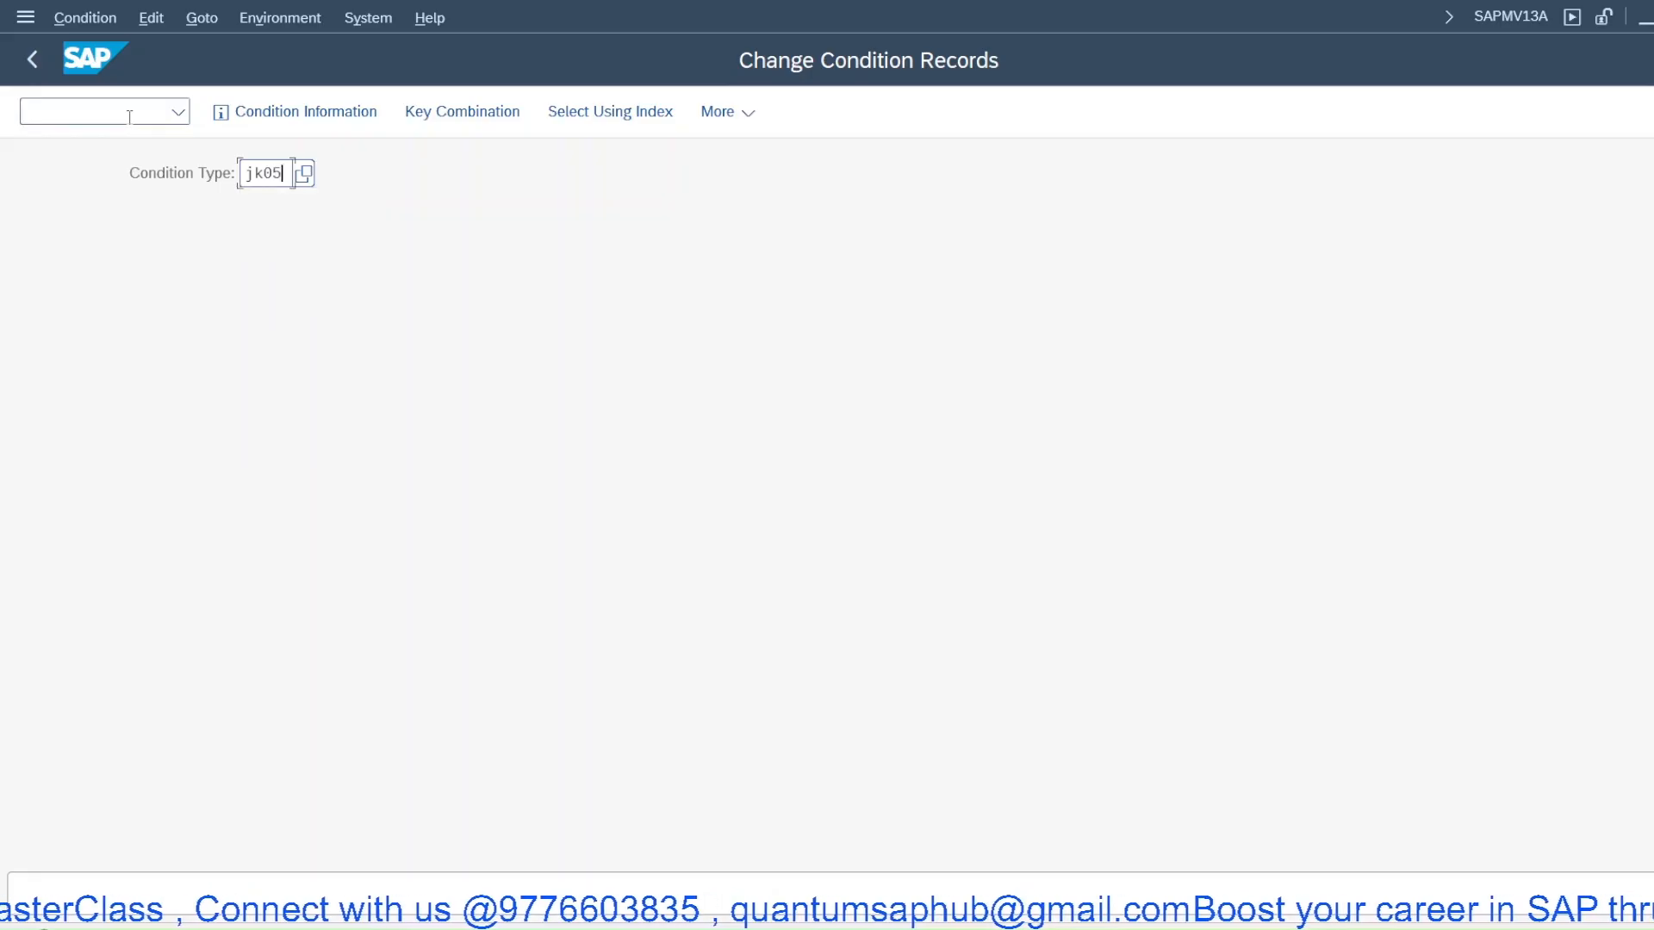
key(Return)
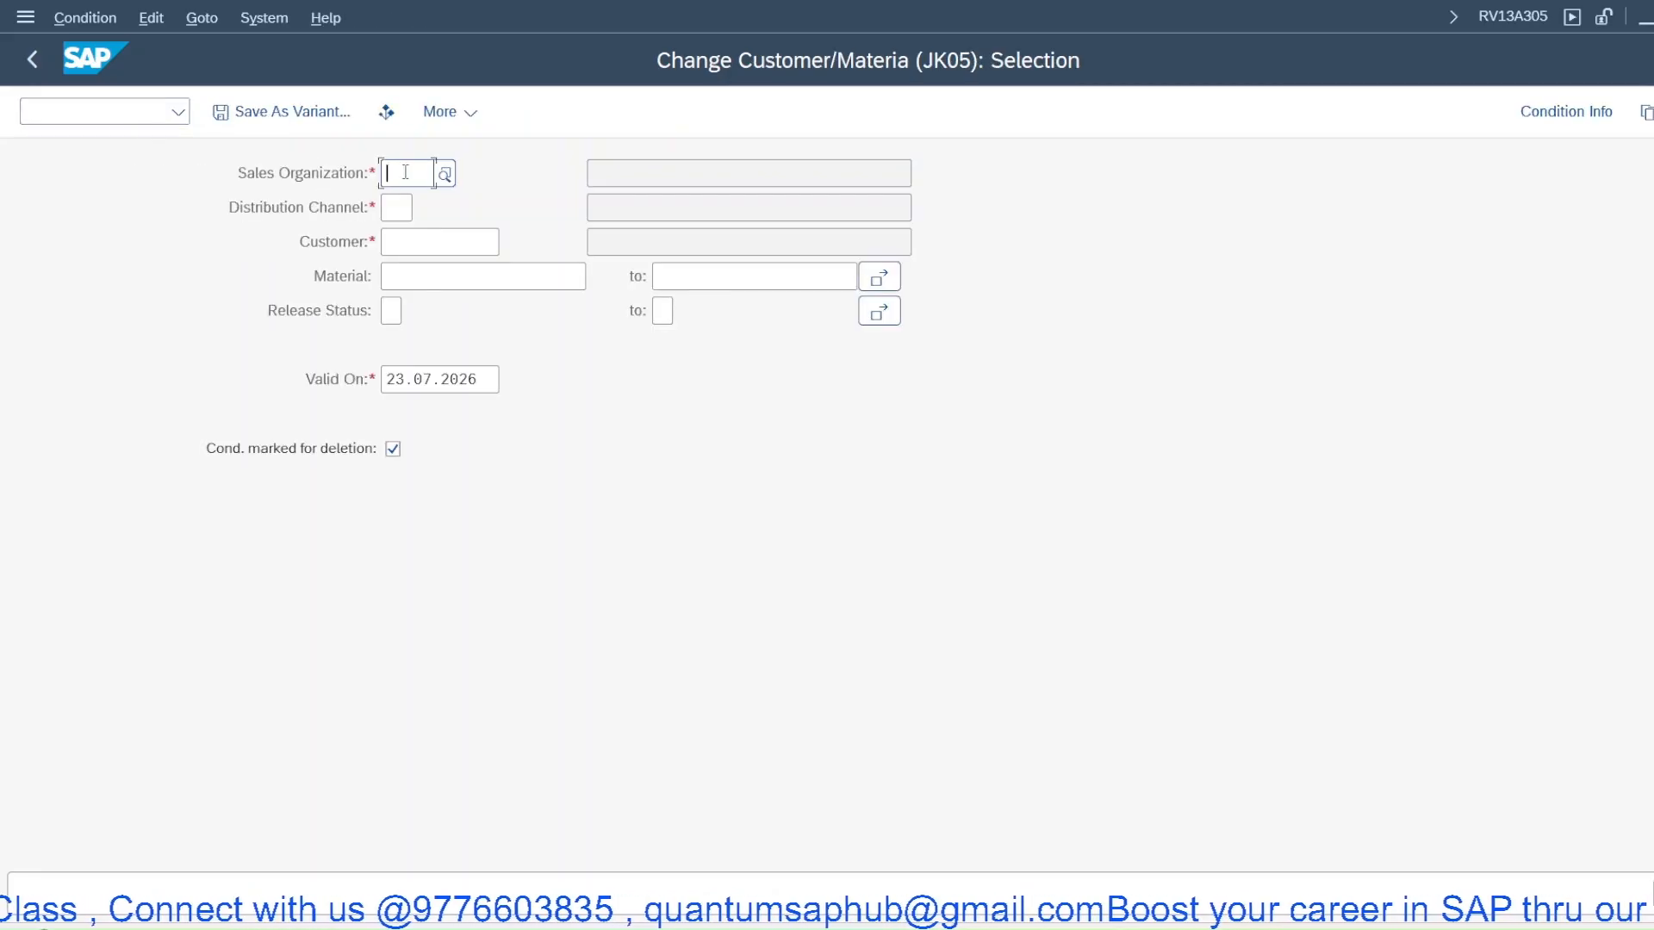
text(jp00)
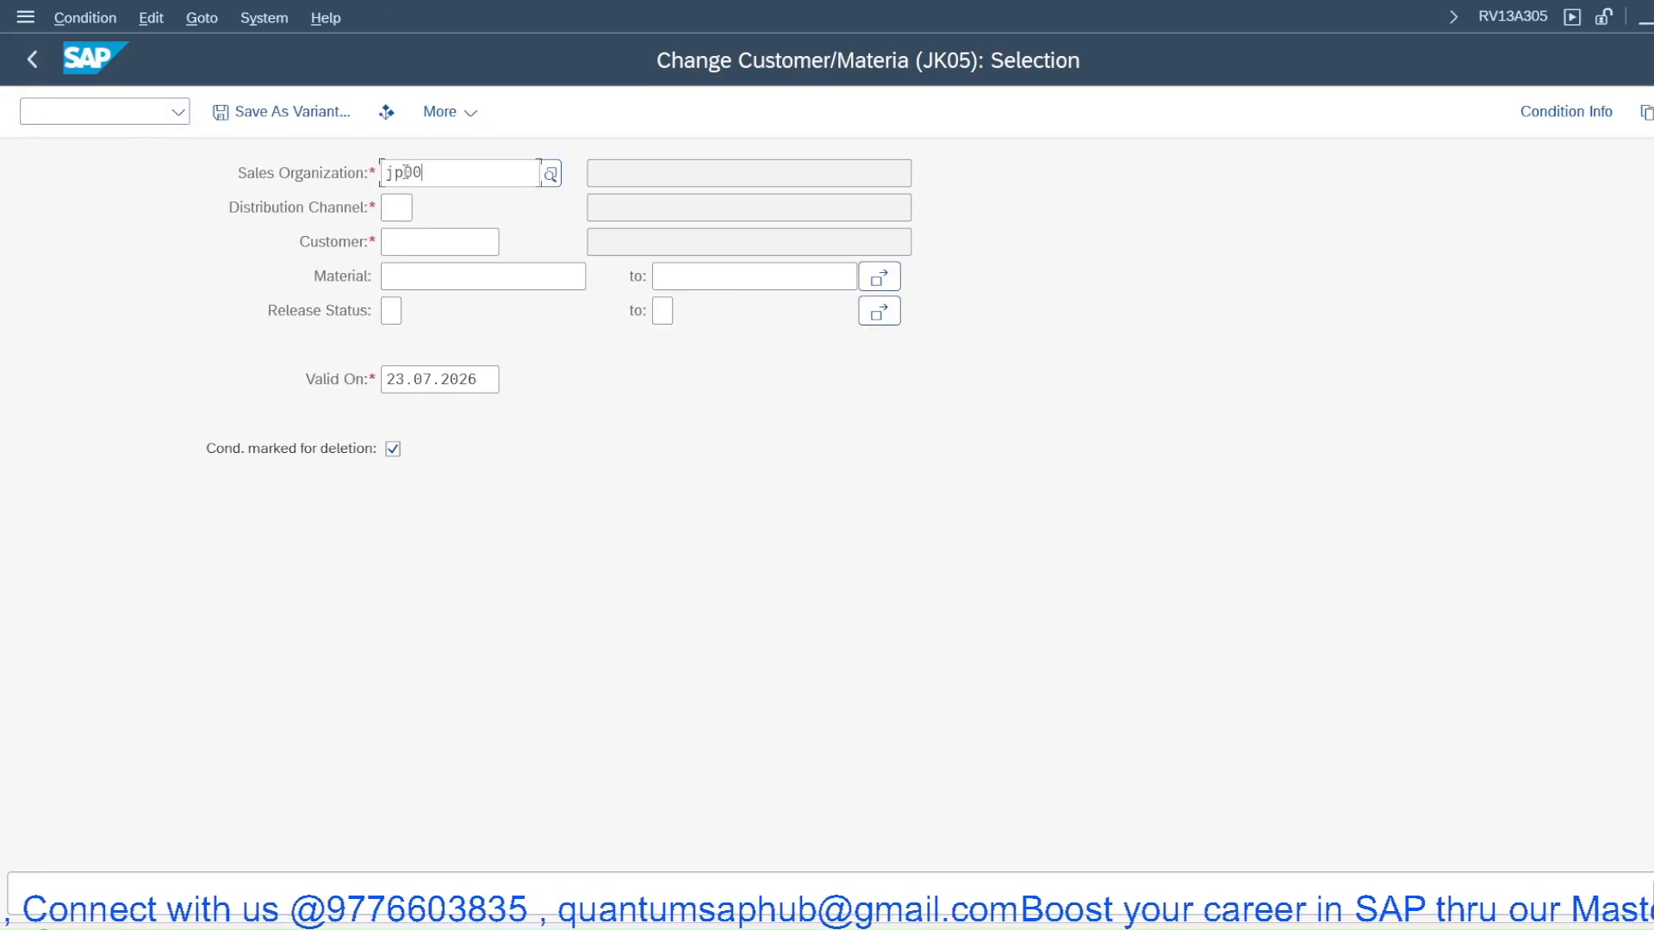
key(Tab)
text(j0)
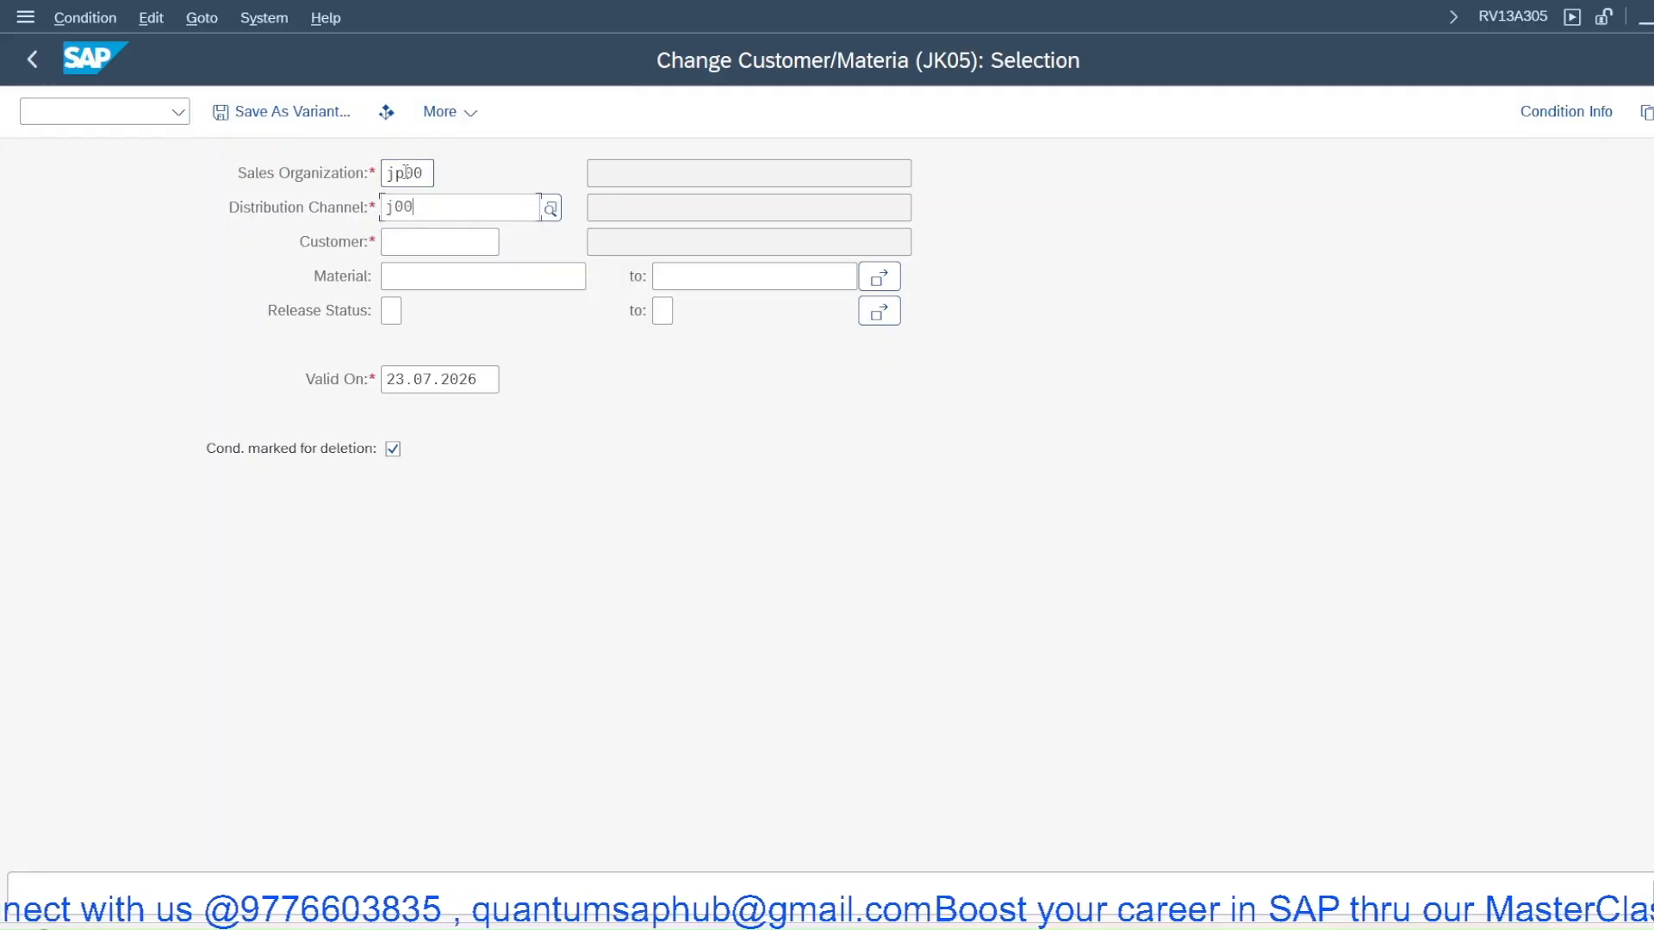
key(Tab)
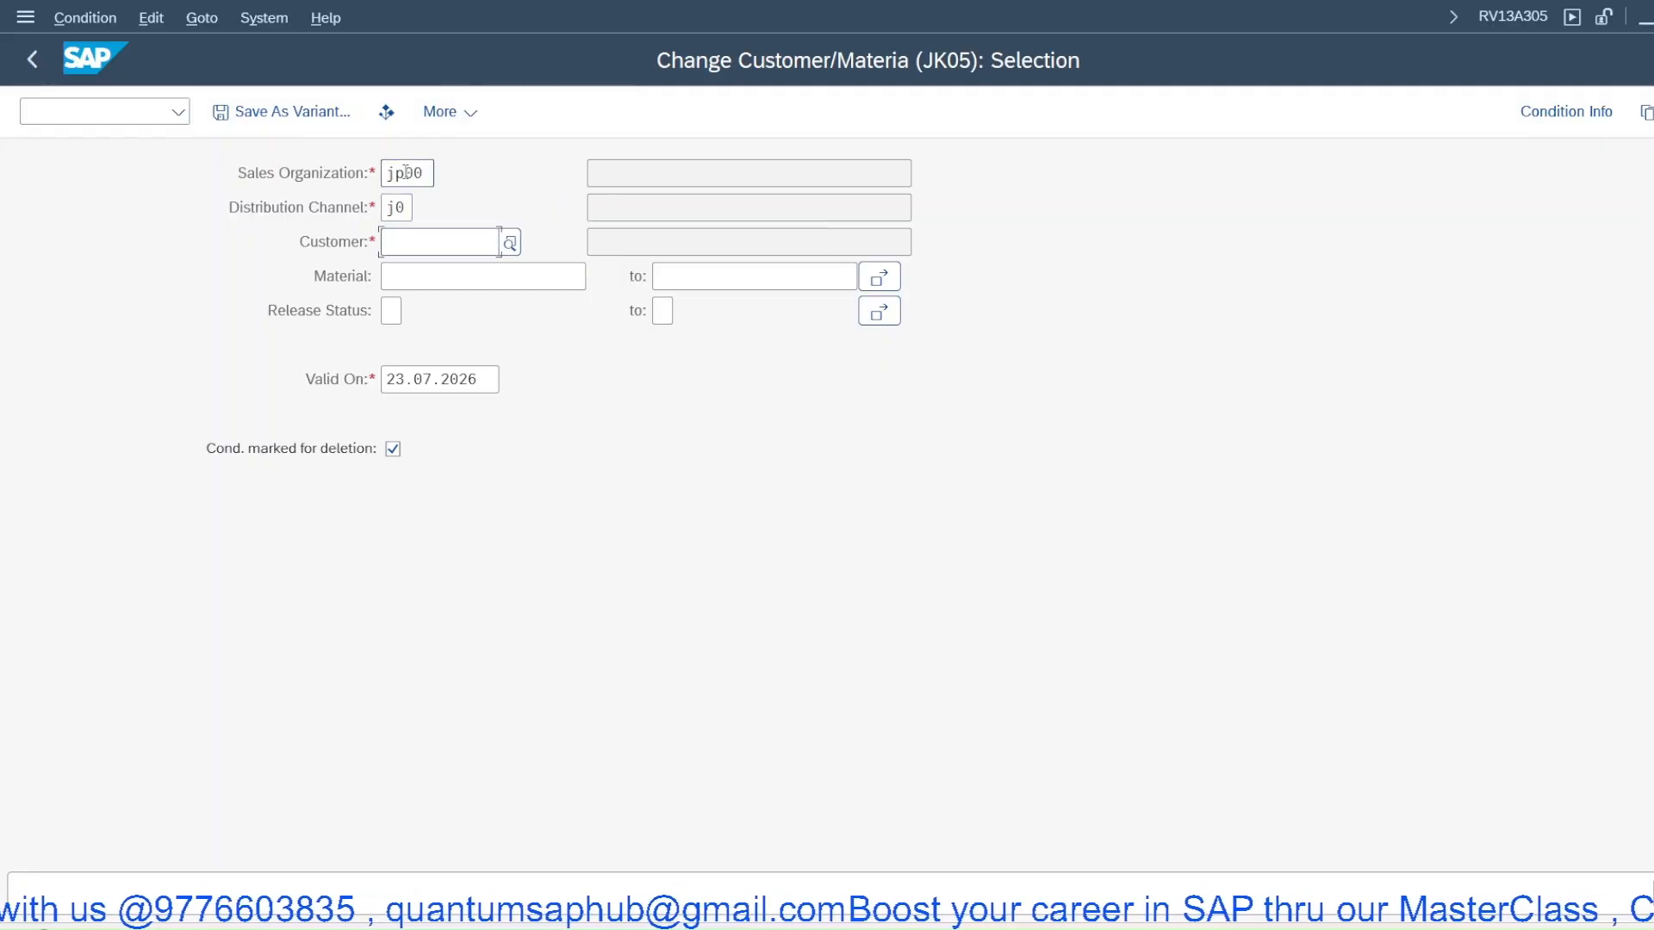
key(shift+Tab)
text(jp)
key(Tab)
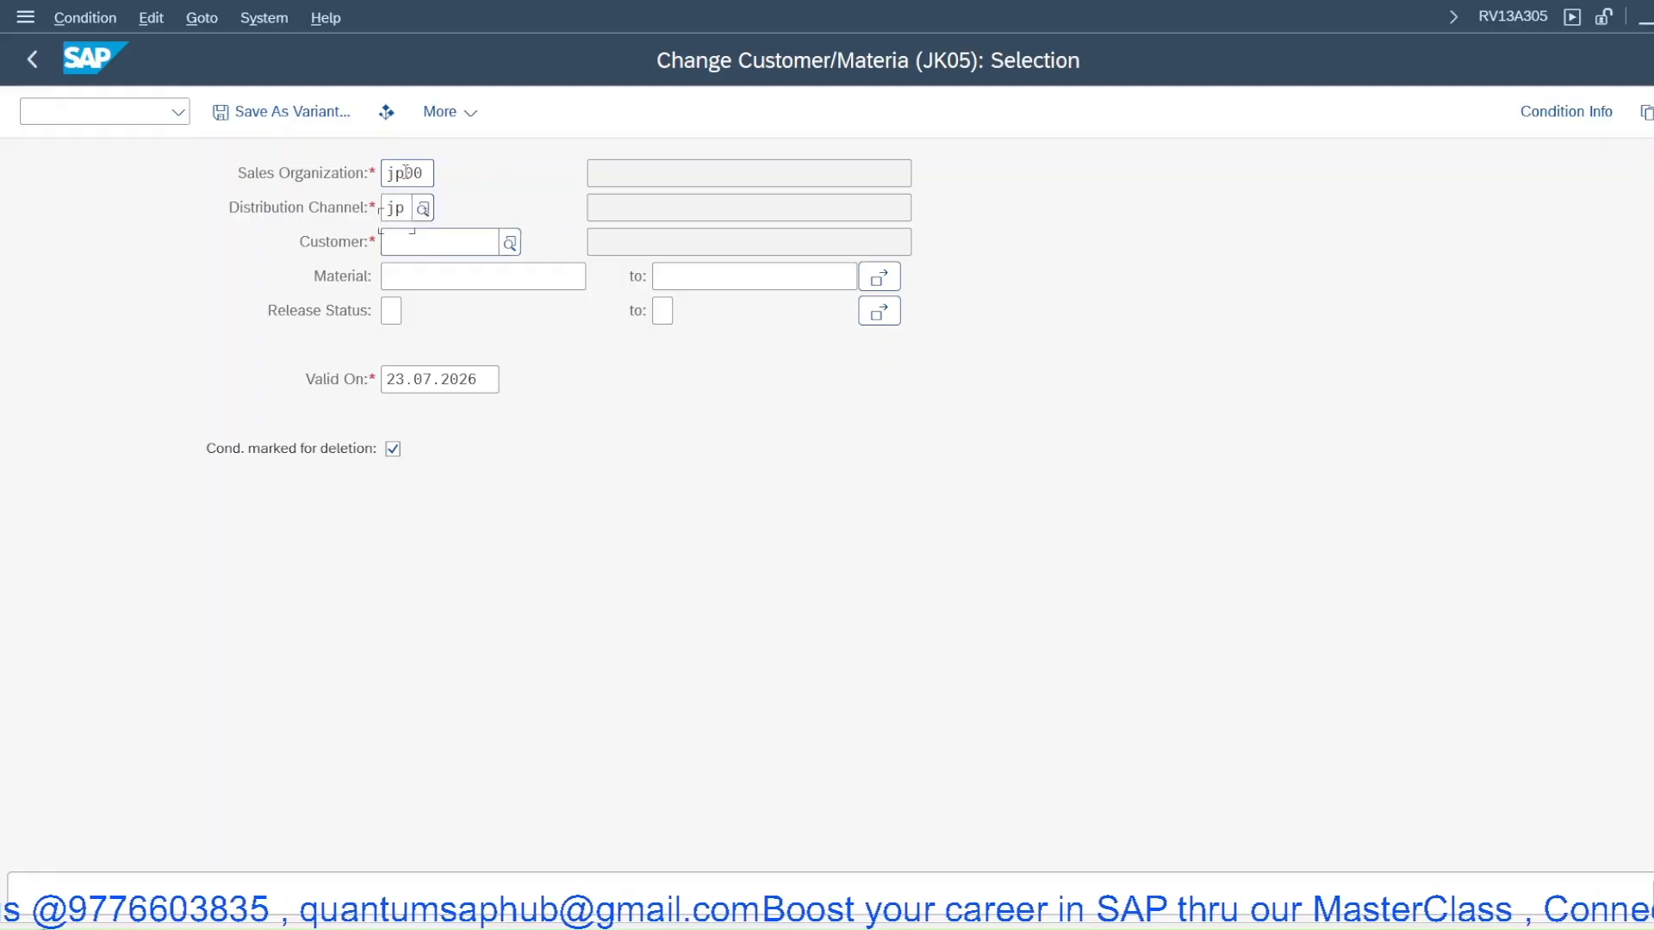
Enter the customer number and material 50058 as selection criteria, and display the matching JK05 condition record
text(65)
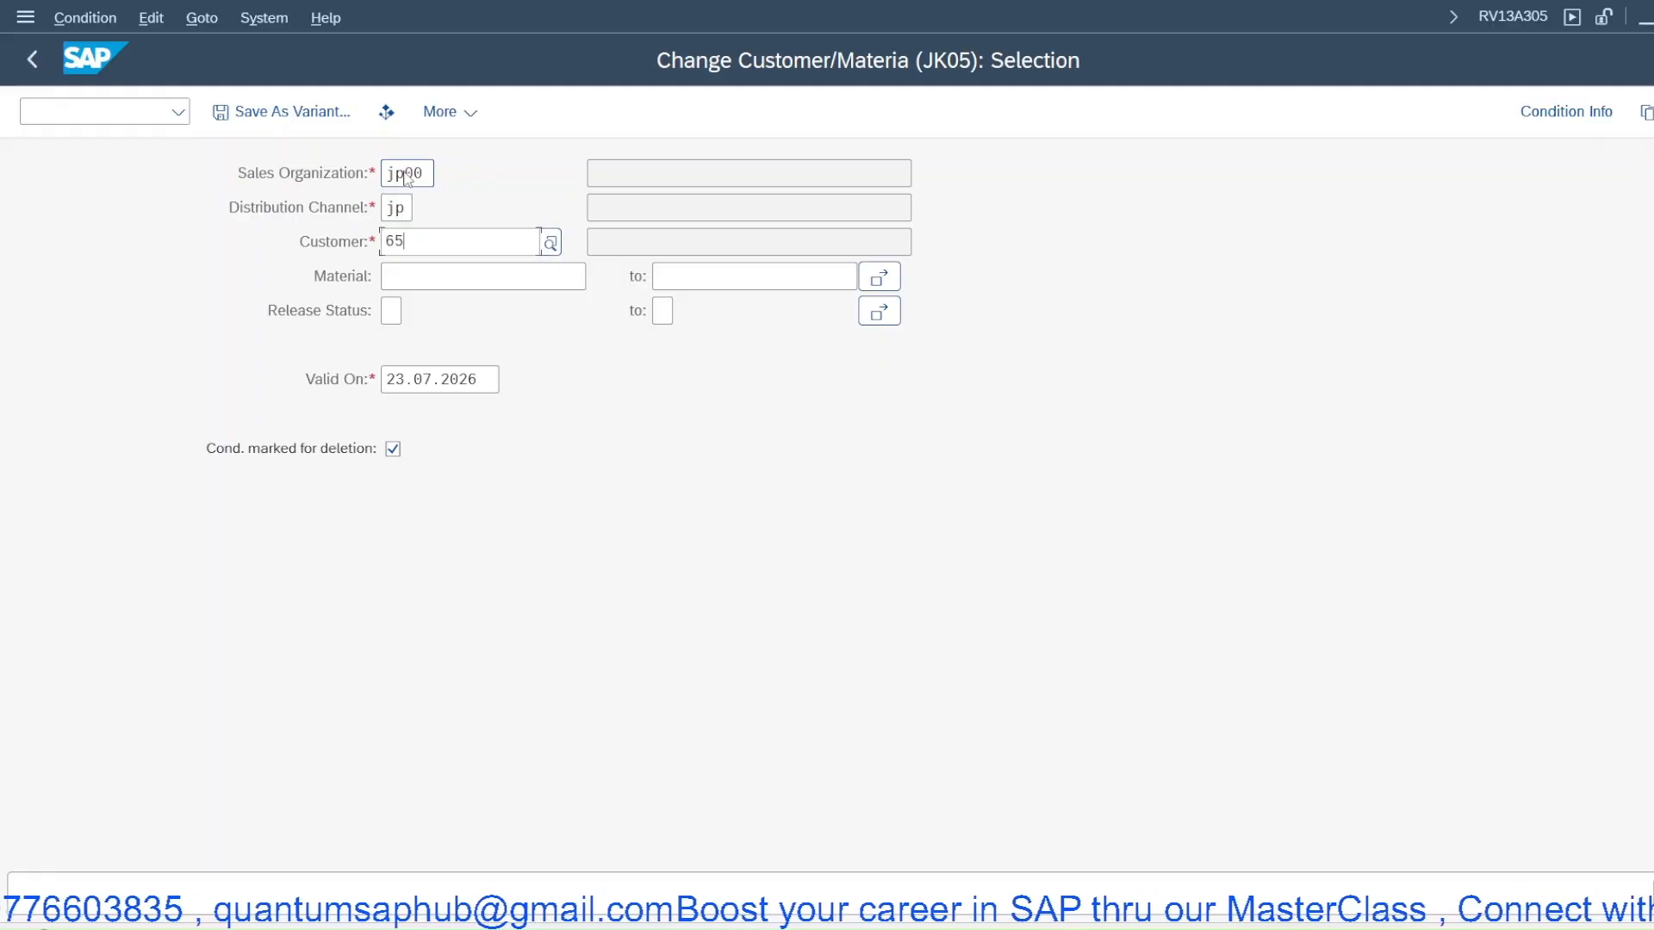
text(00003)
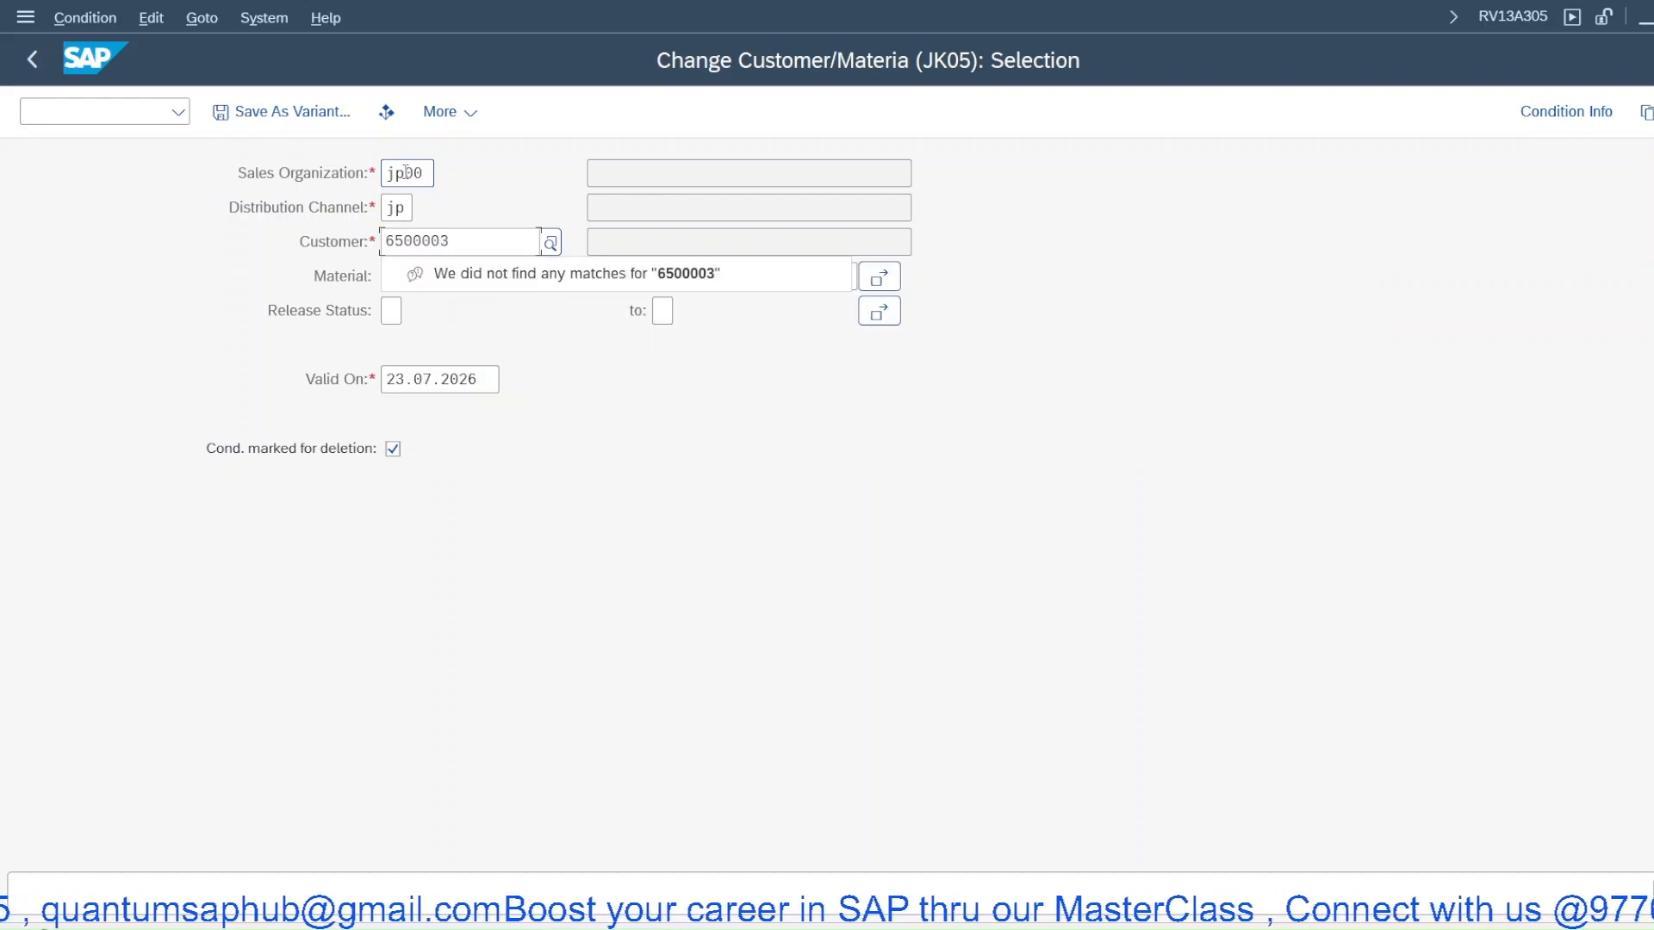
key(BackSpace)
key(BackSpace)
text(2)
key(Return)
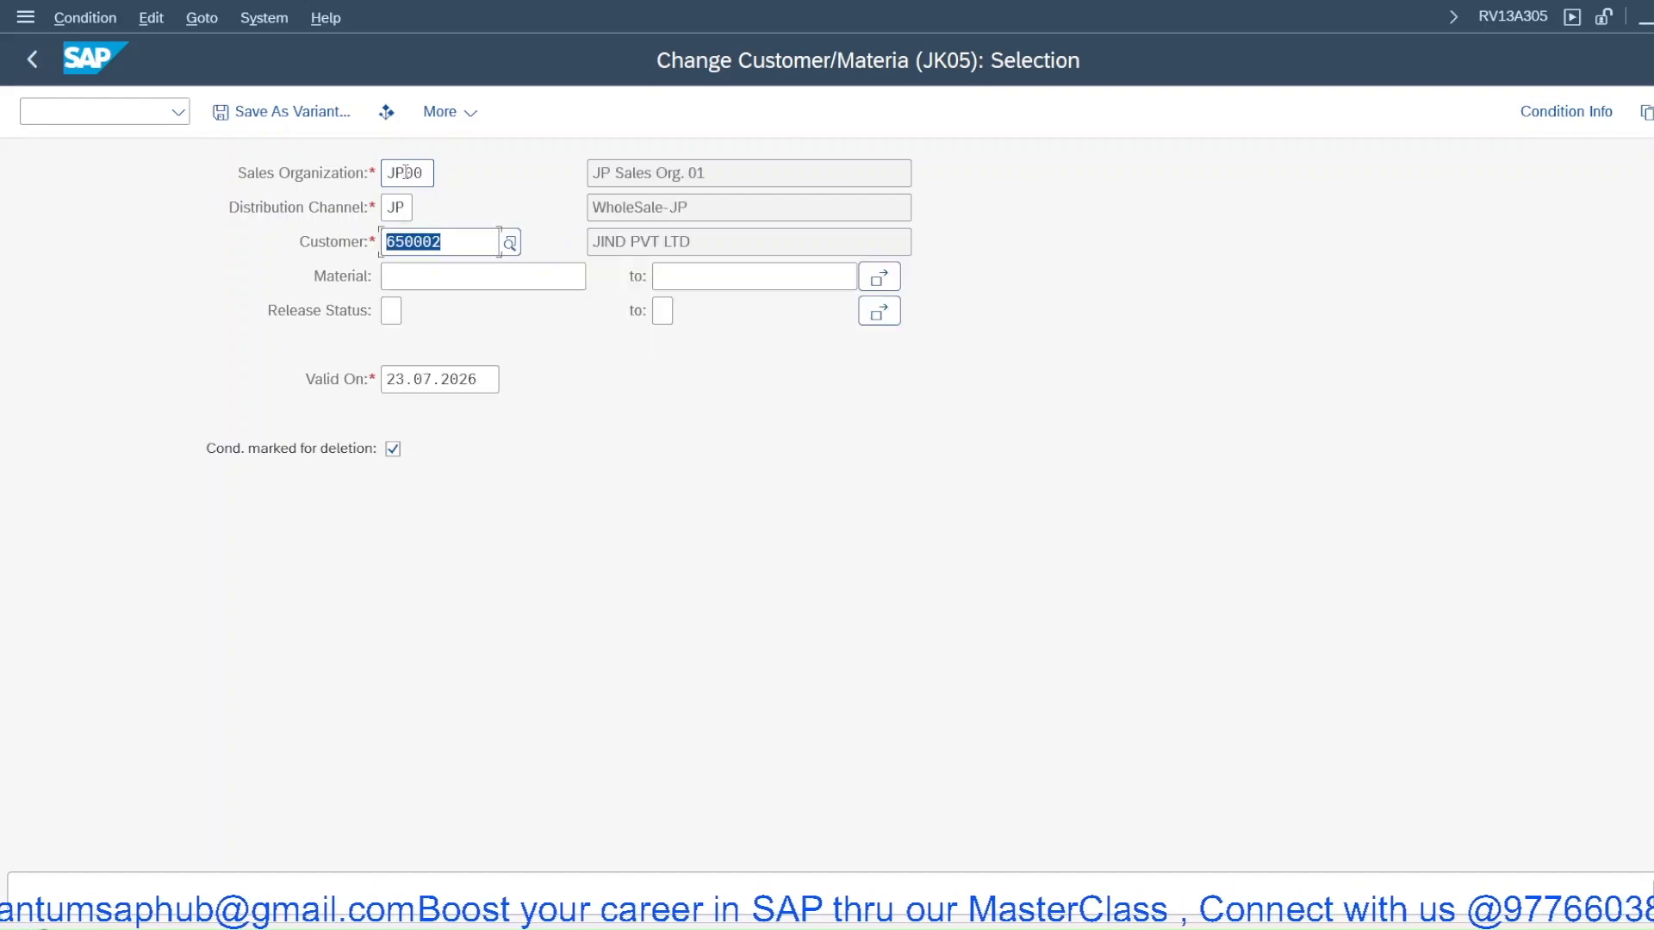
click(424, 276)
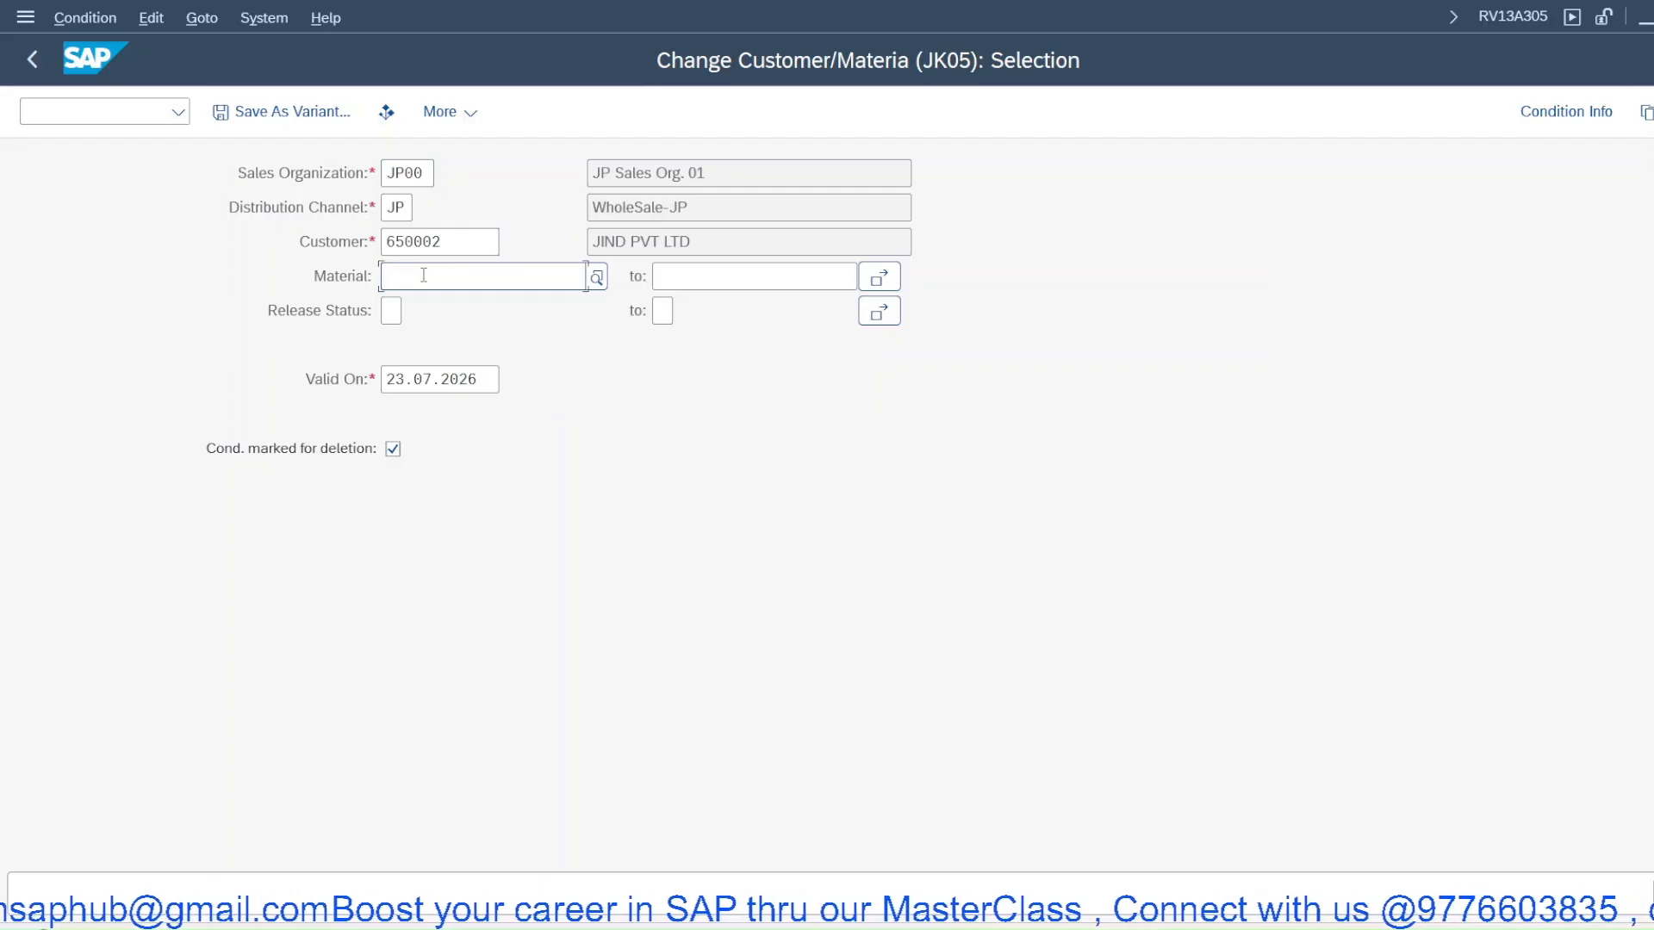
text(50058)
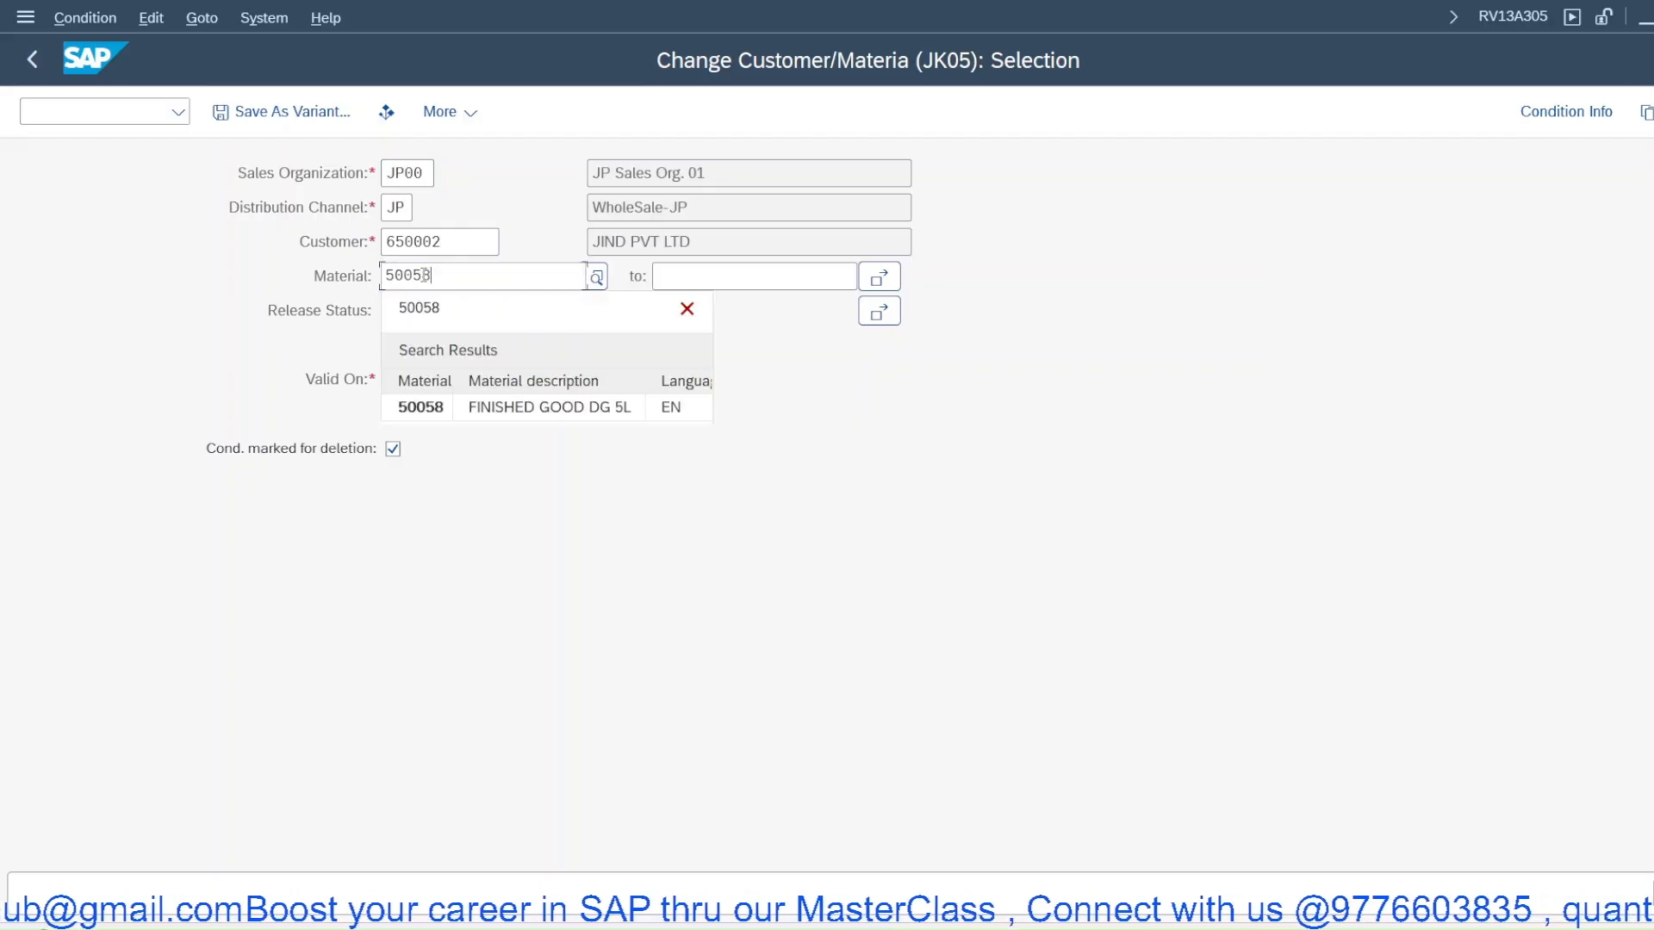
key(Return)
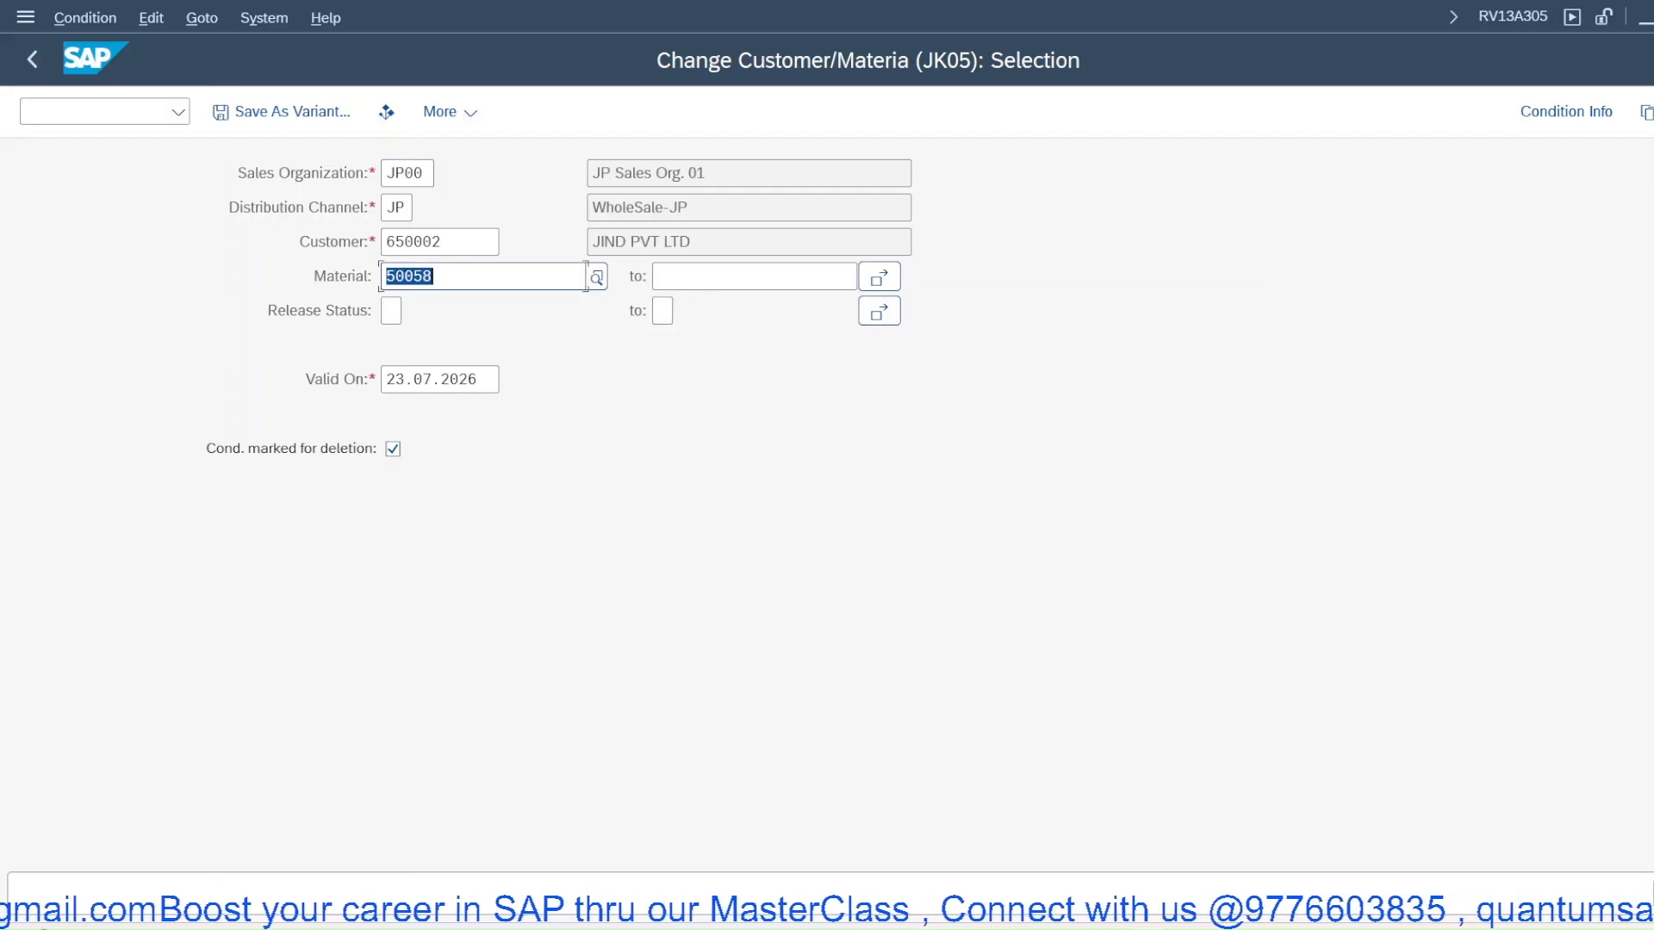
key(F8)
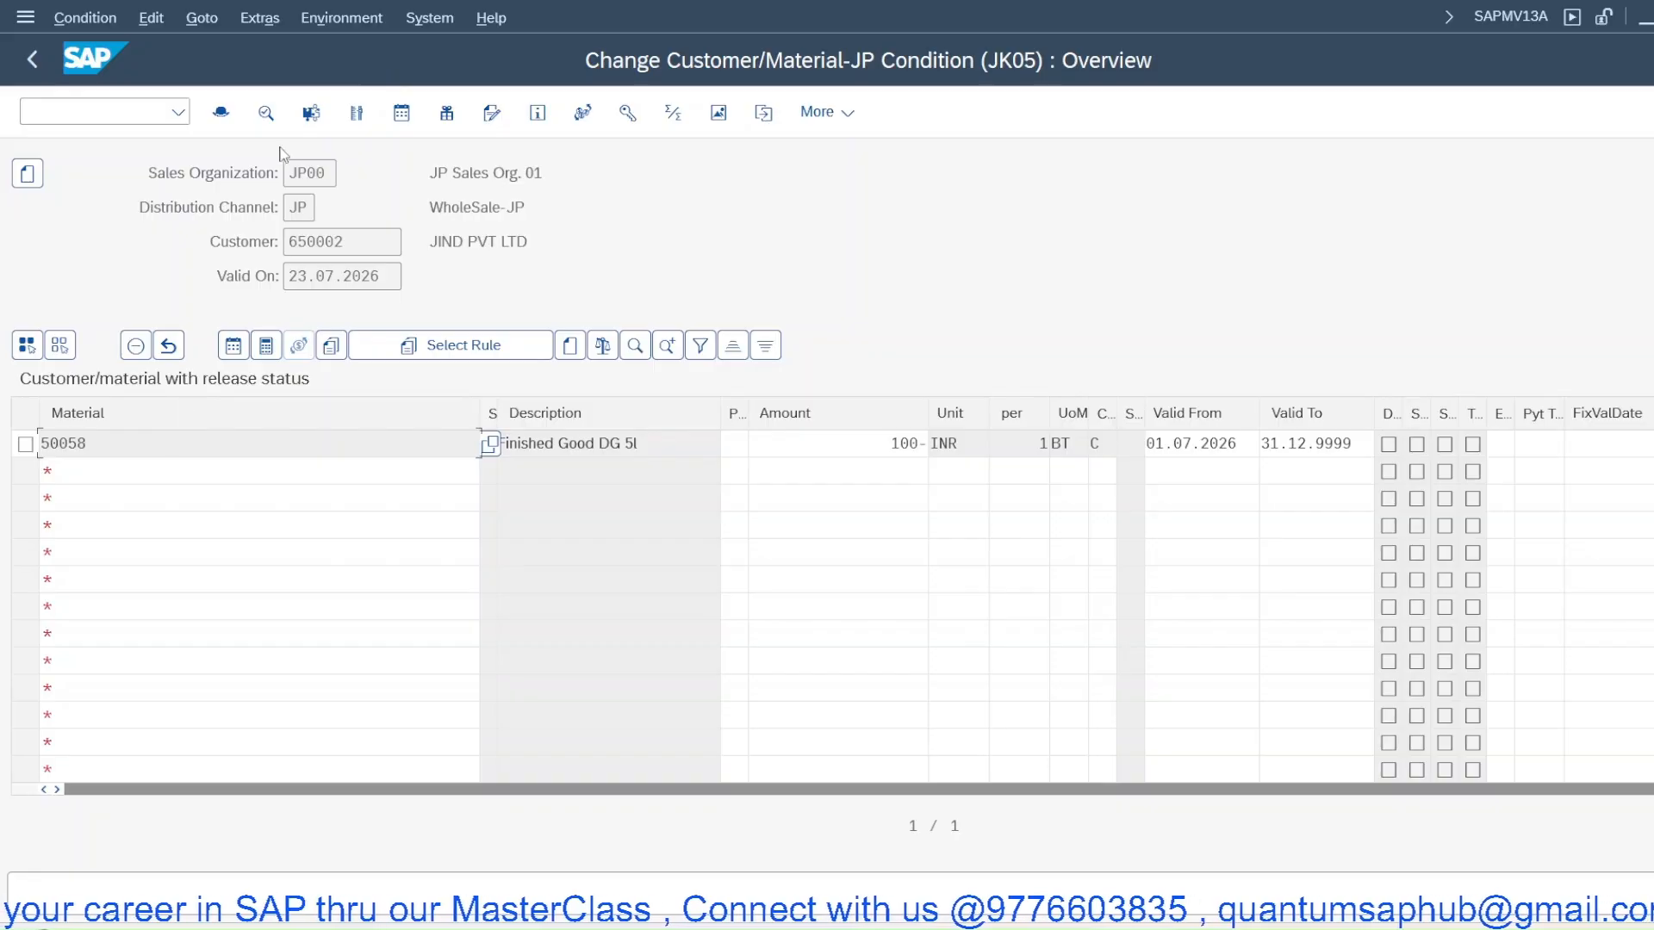
Check the additional sales data of the JK05 record for material 50058, and return to SAP Easy Access
click(311, 113)
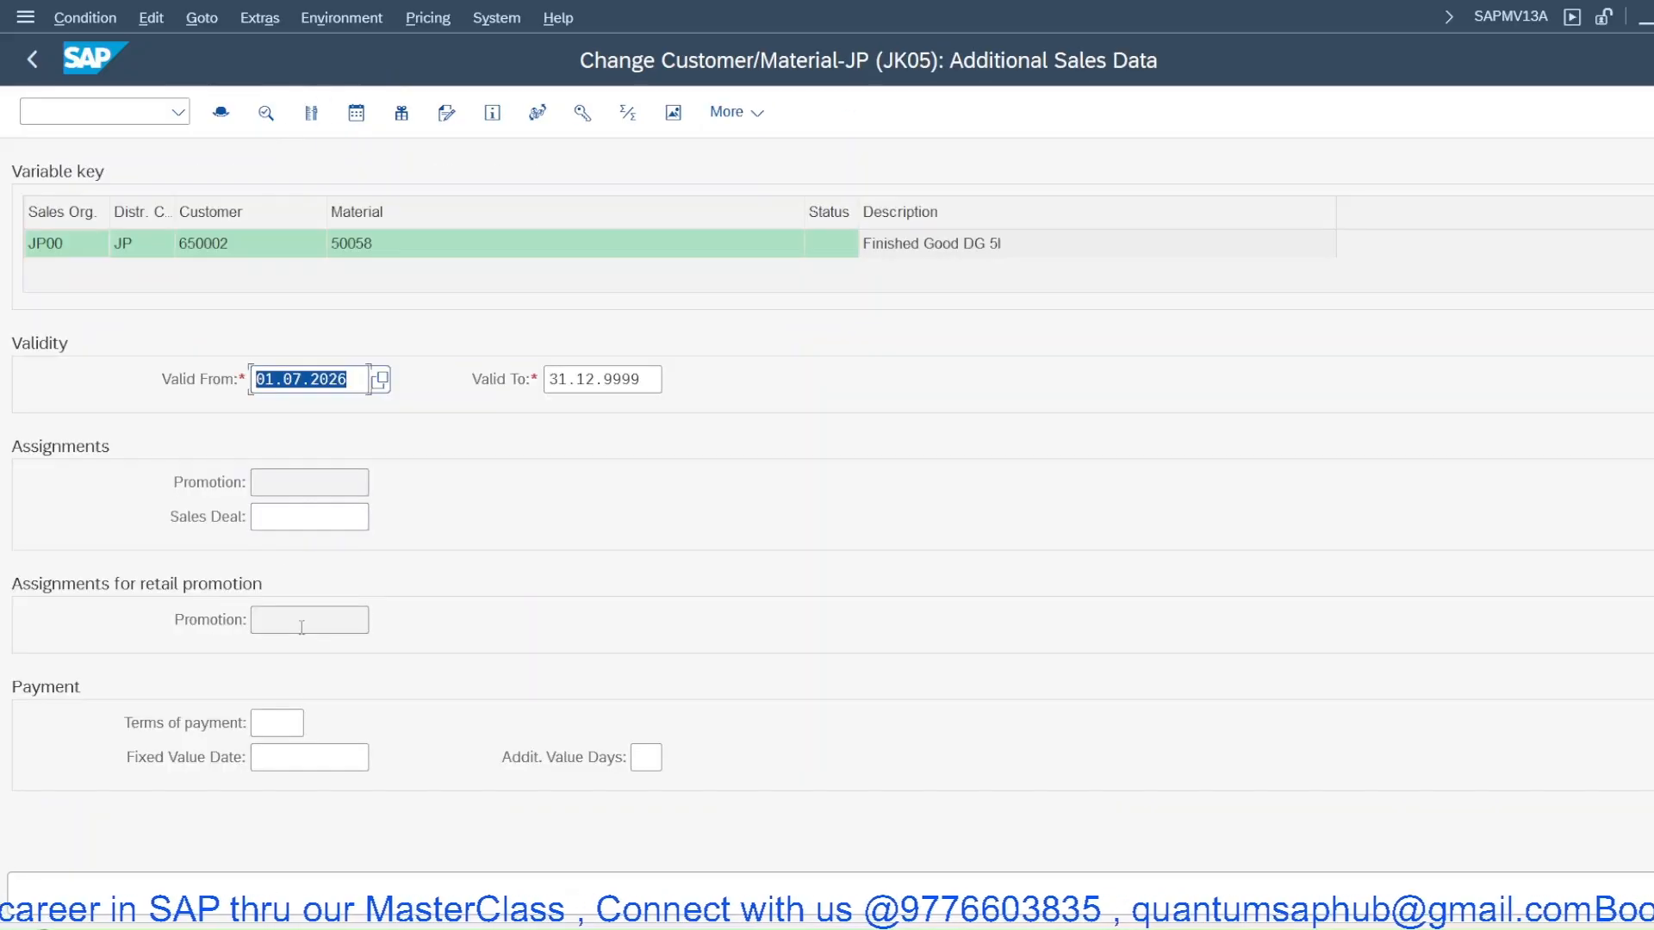
right_click(450, 288)
right_click(906, 237)
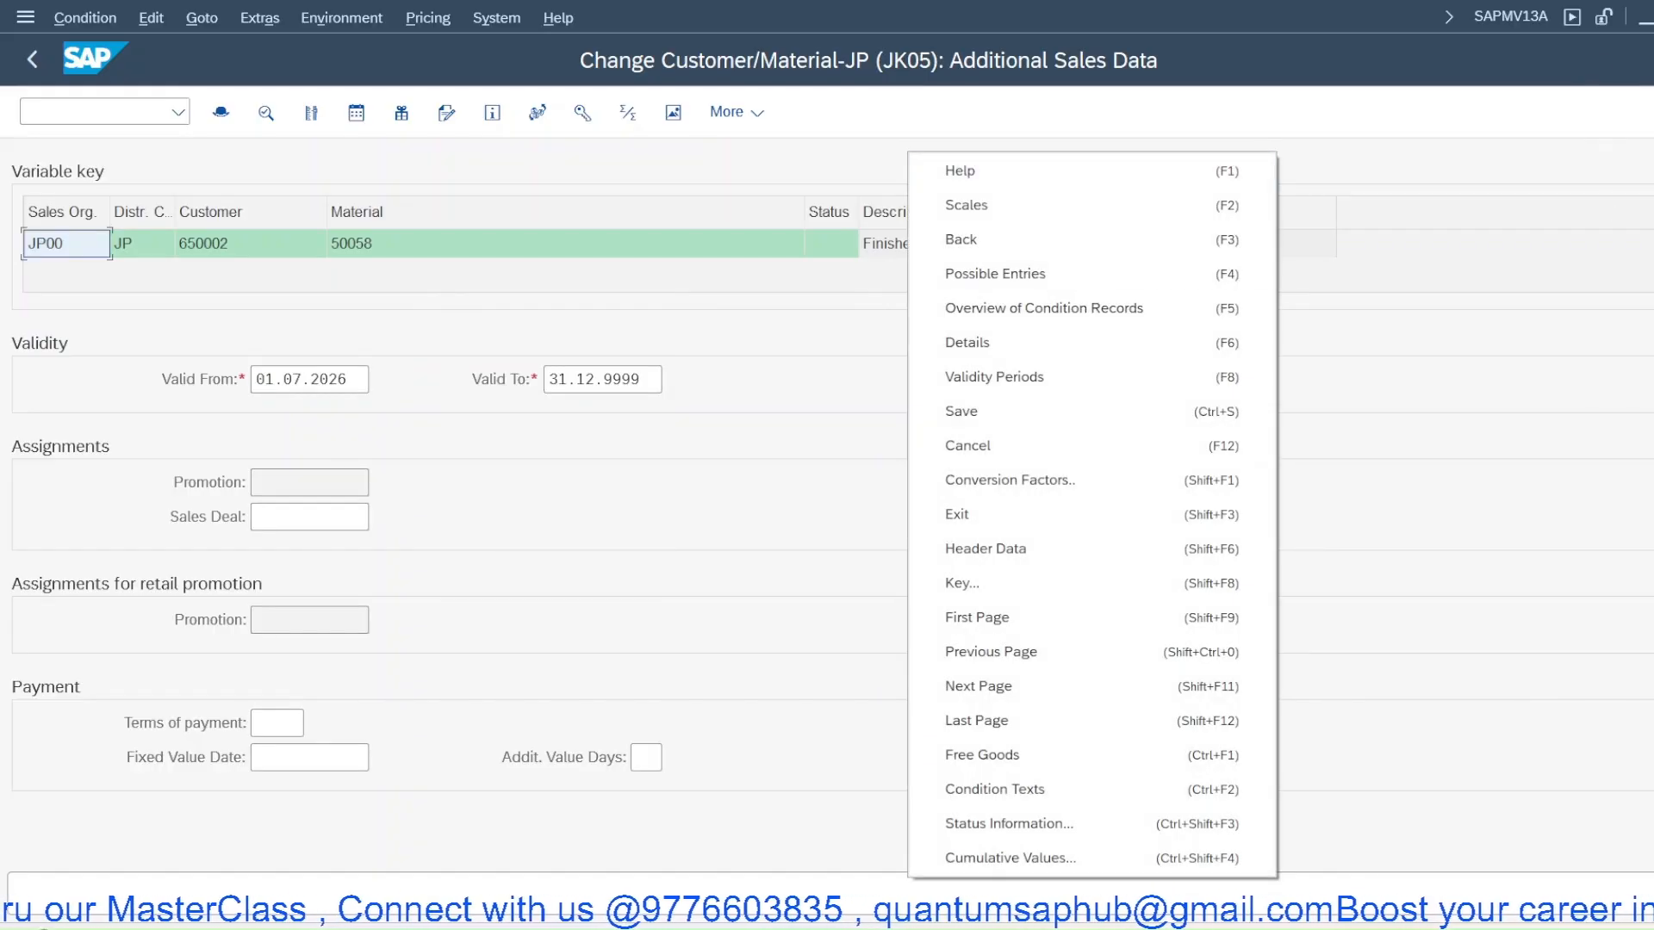
click(1652, 112)
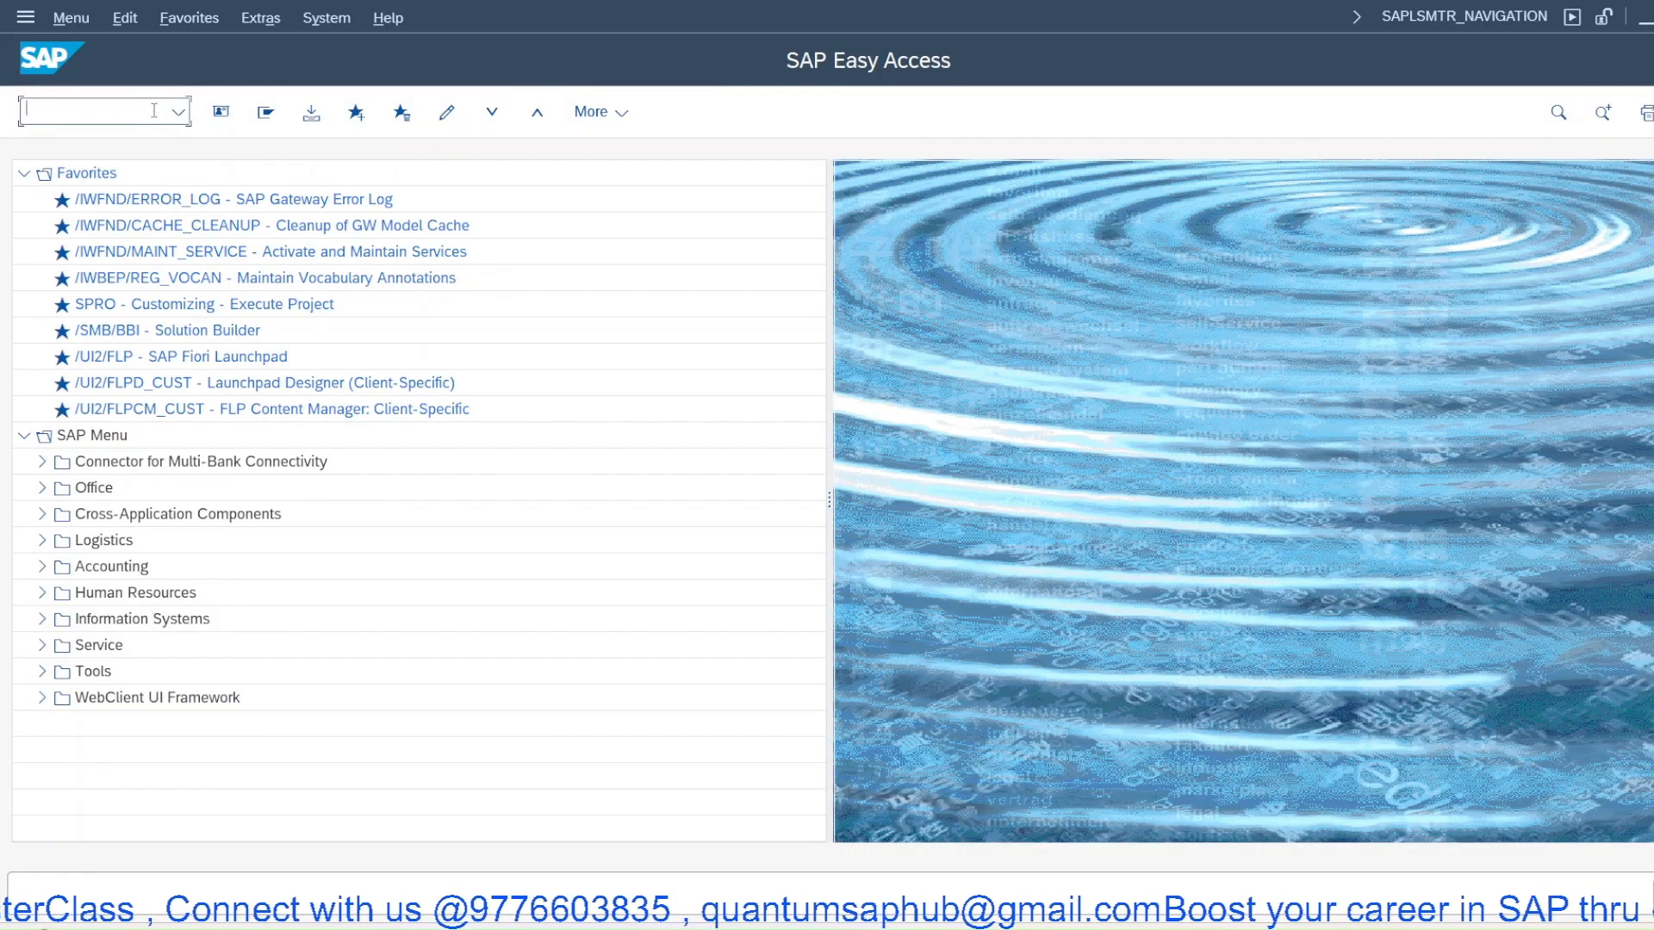
Reopen the JK05 record in transaction VK12 with the same selection, review its discount, and exit to SAP Easy Access
text(vk12)
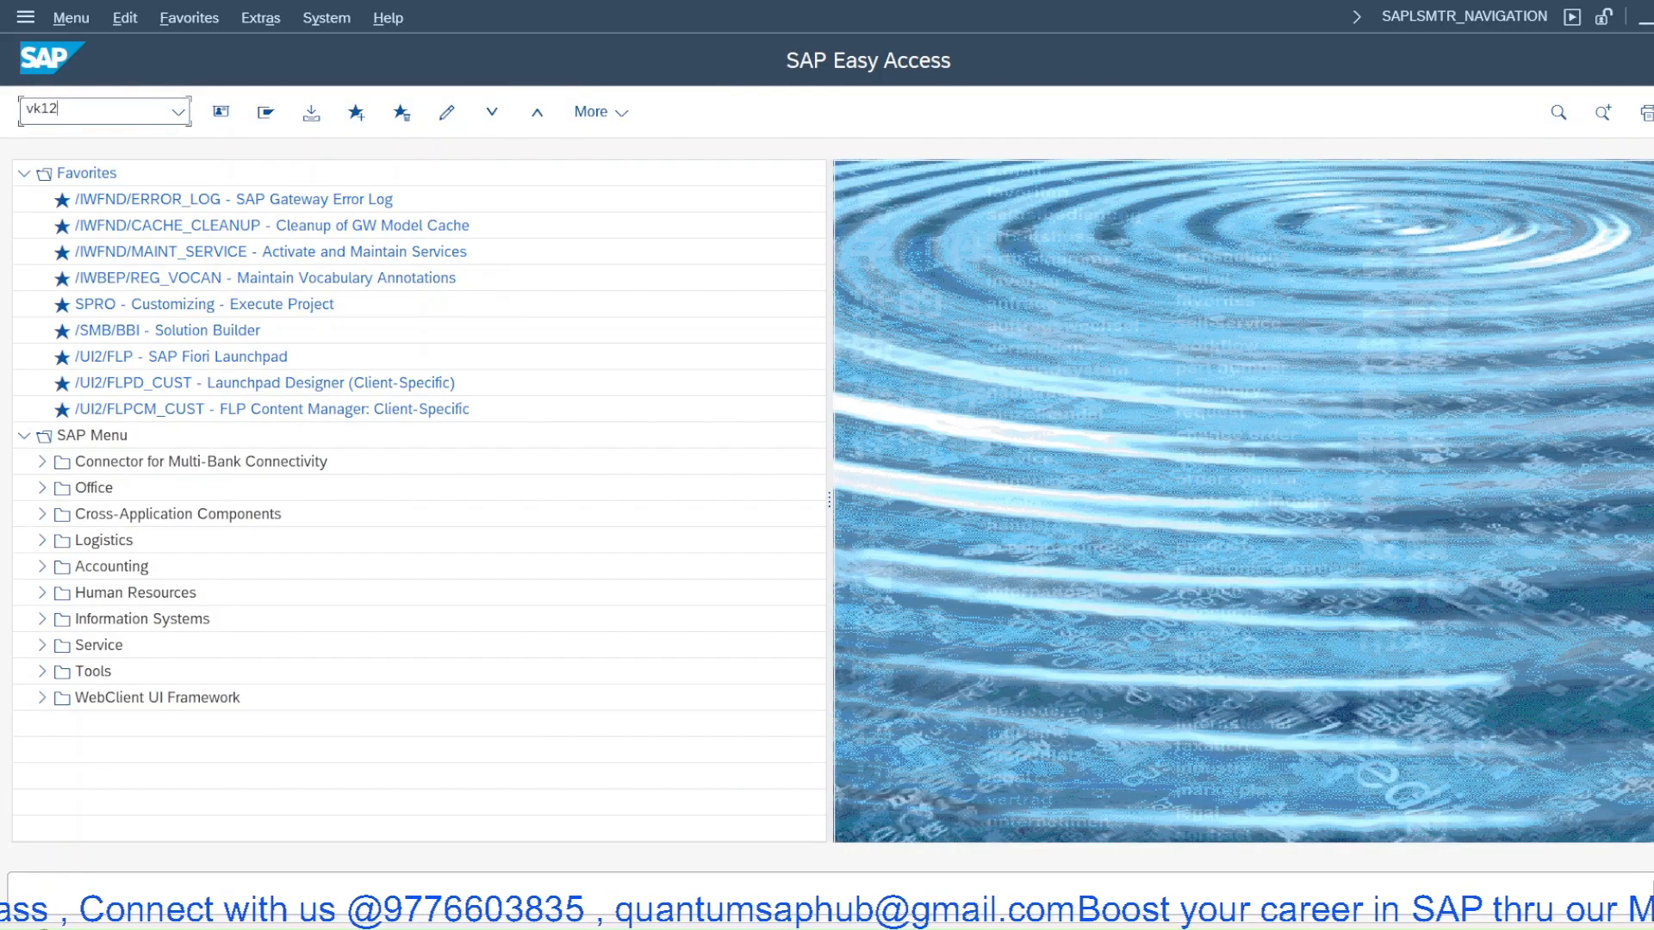
key(Return)
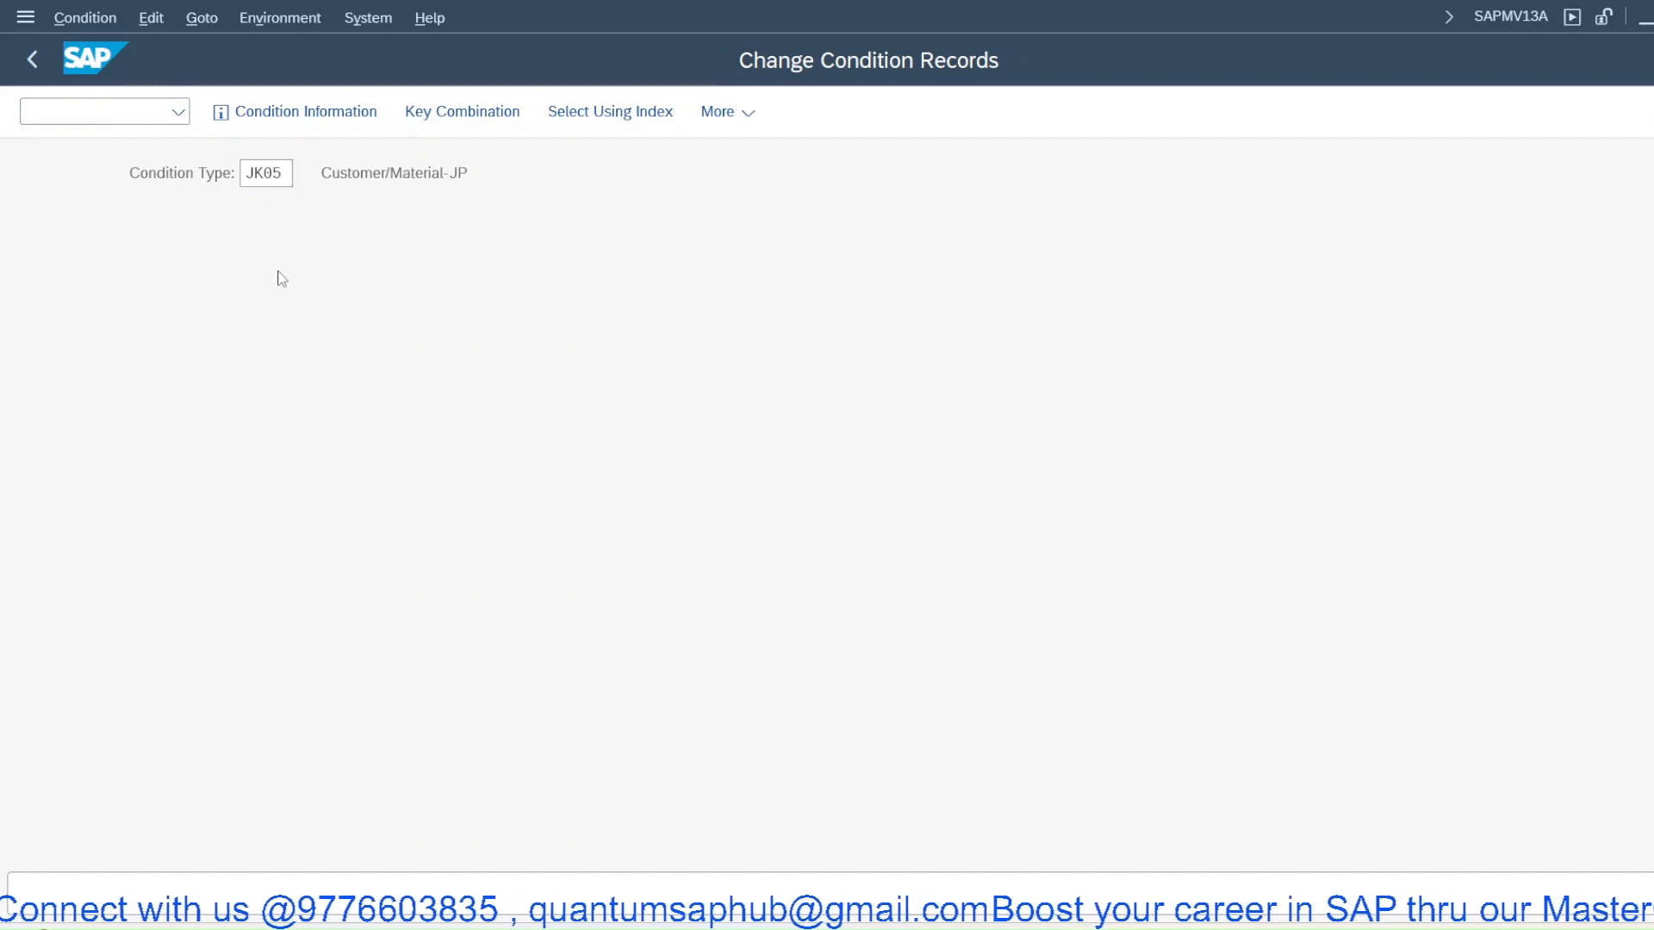
key(Return)
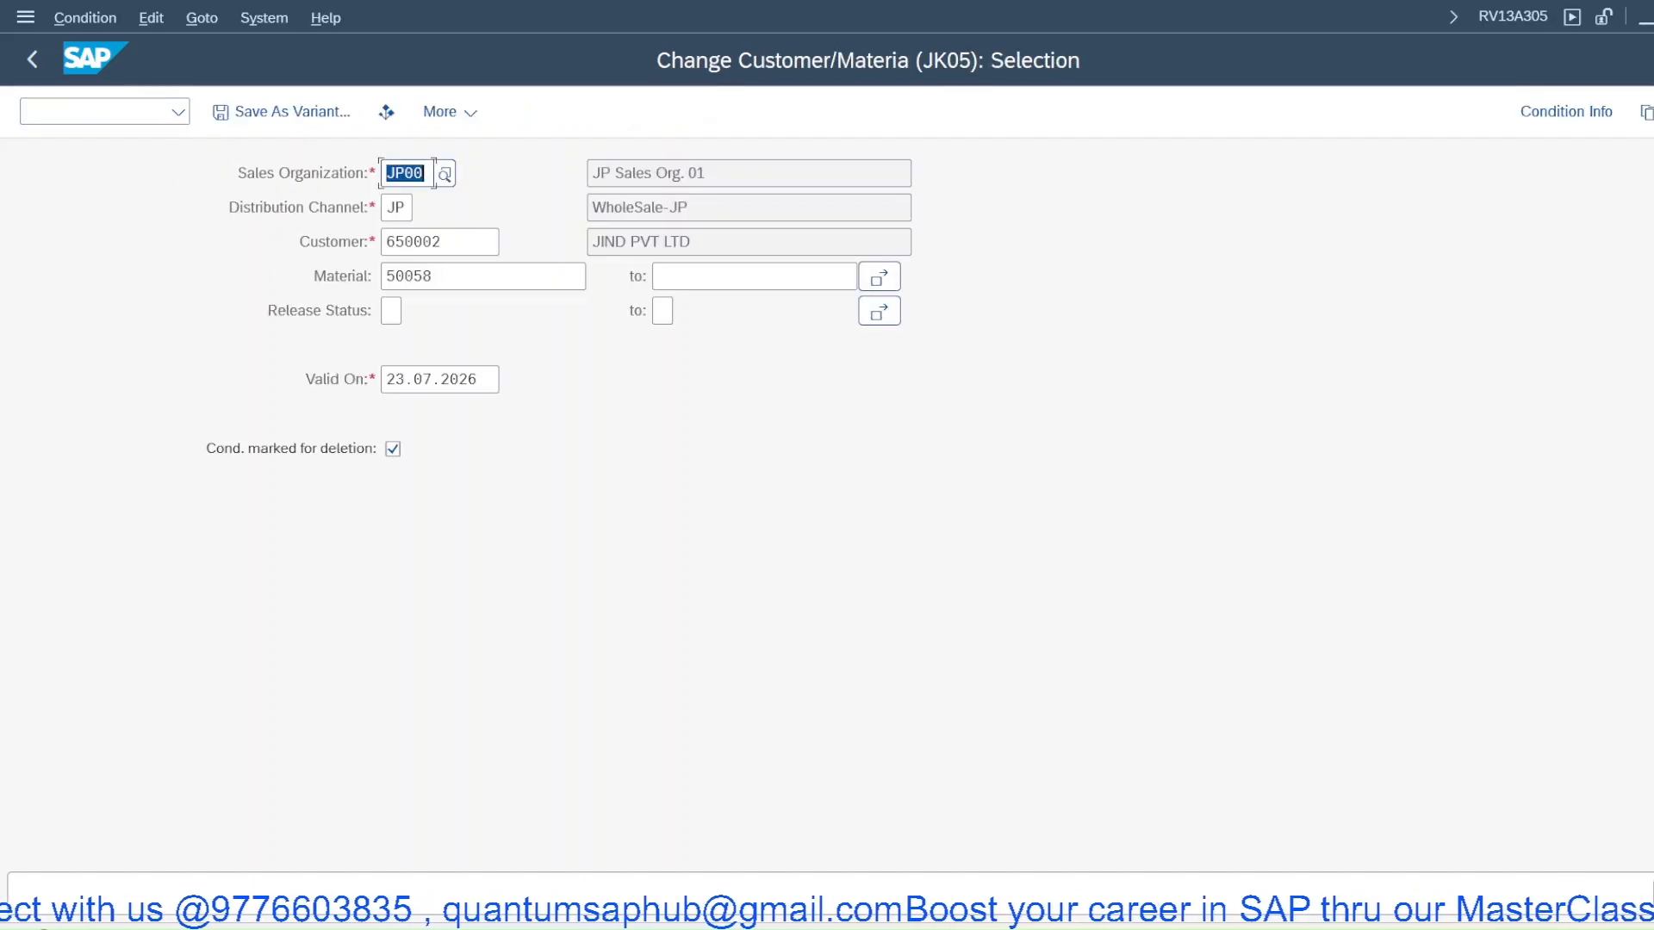
key(F8)
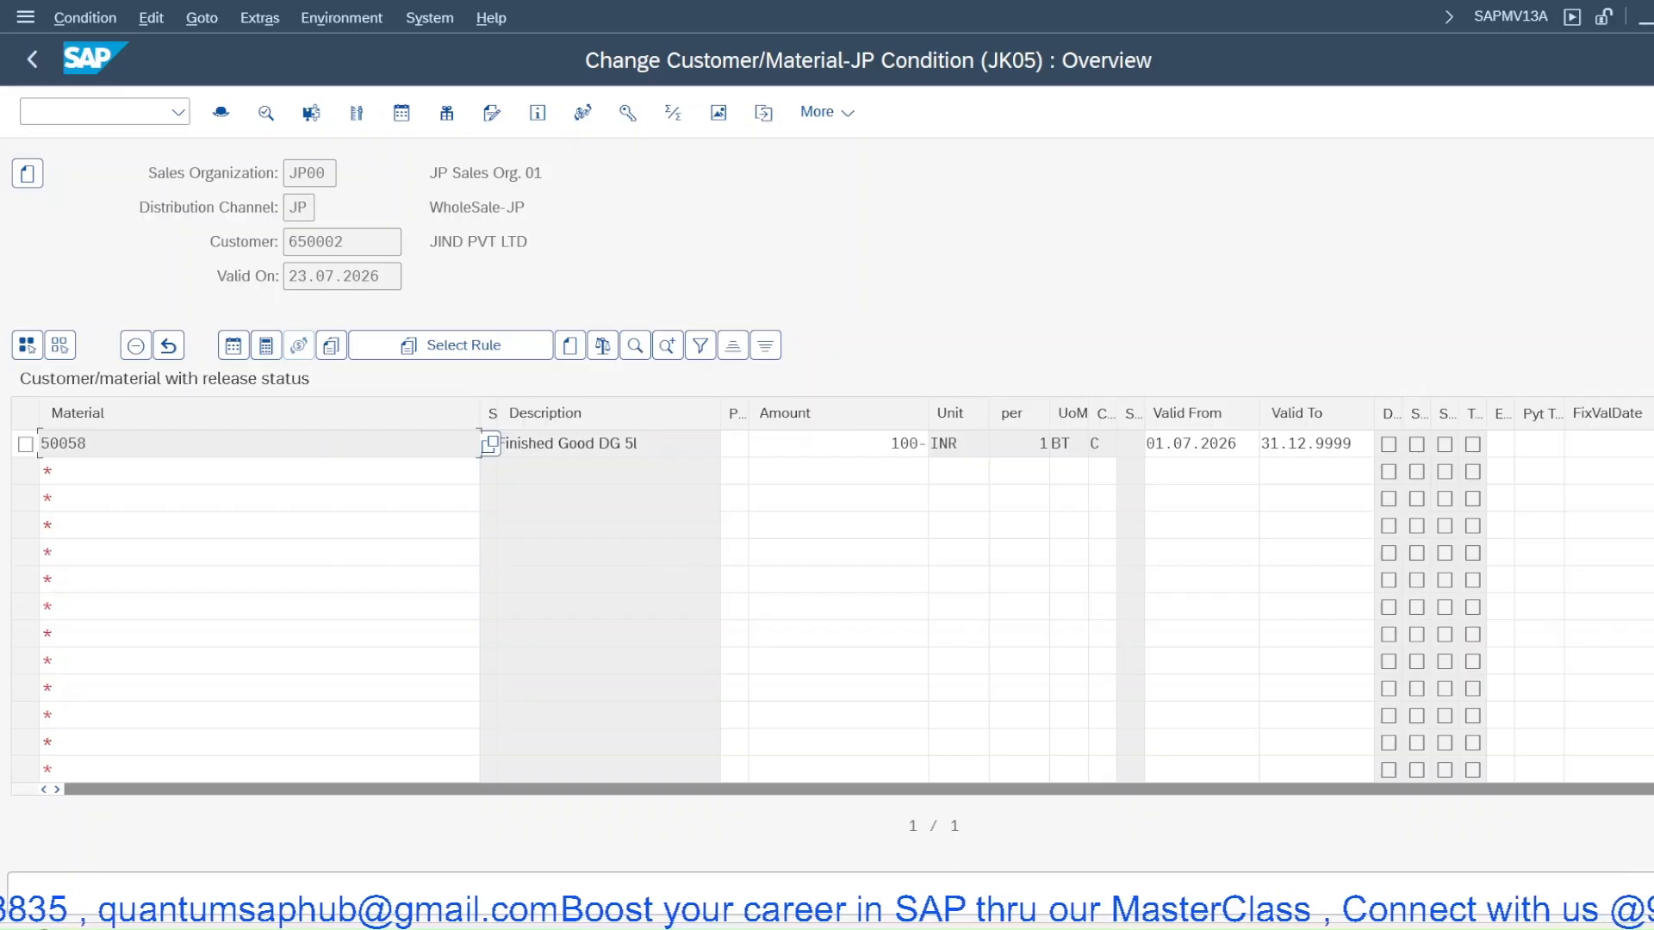
key(shift+F3)
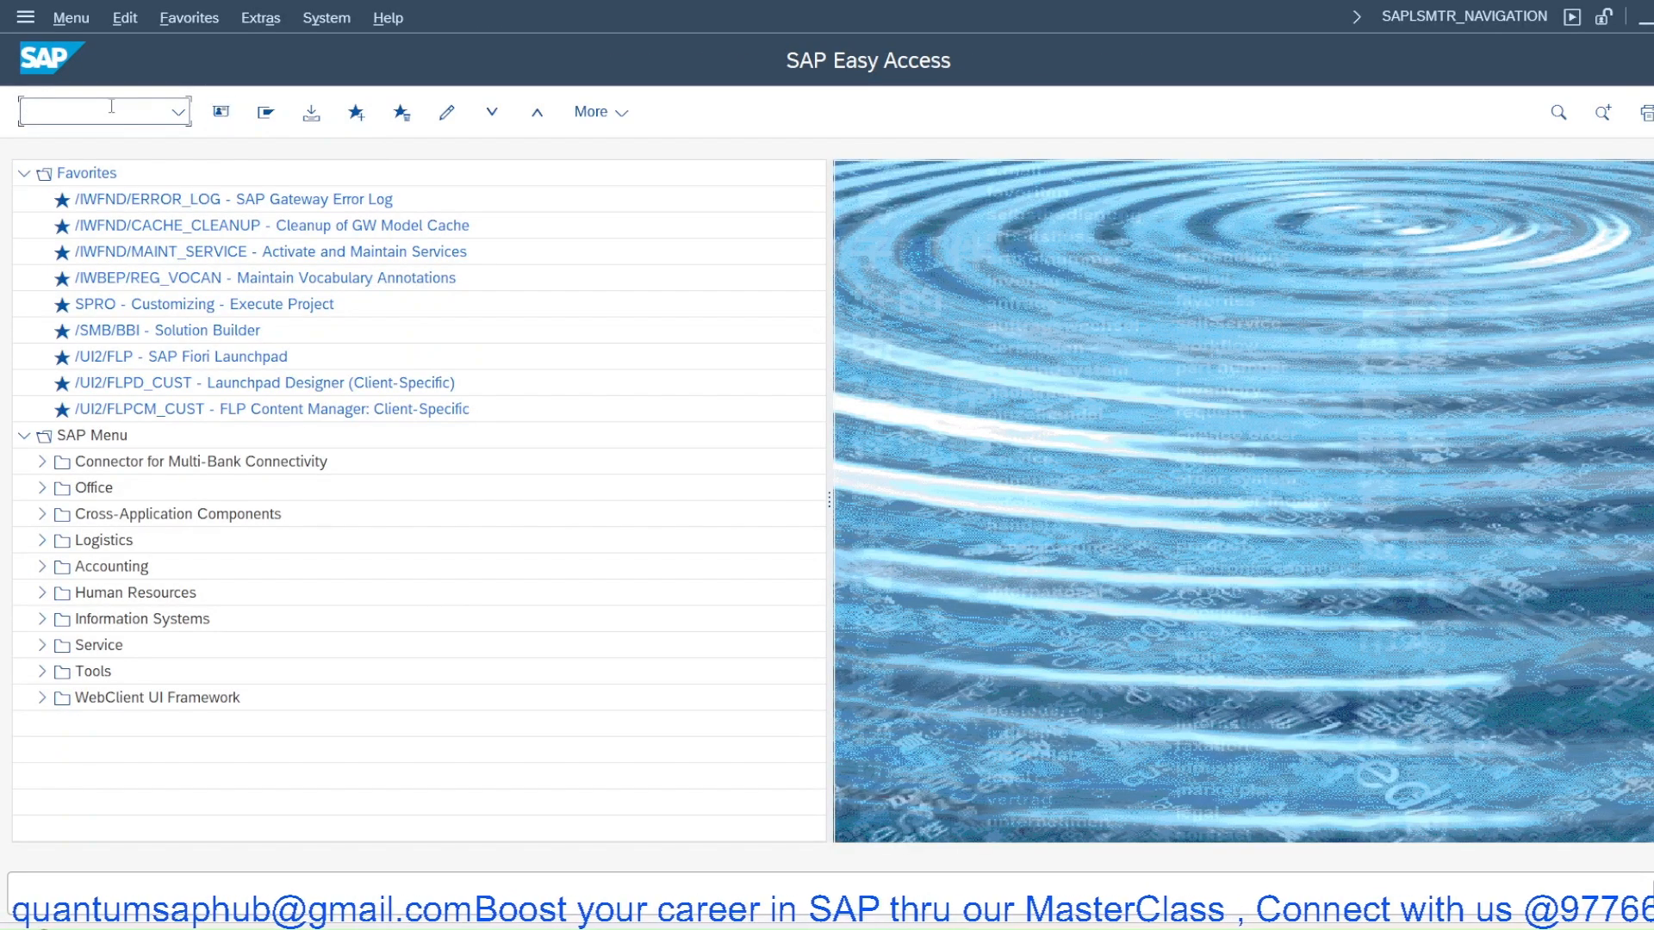
Open transaction VK11 and start creating condition records for condition type JK17
text(vk11)
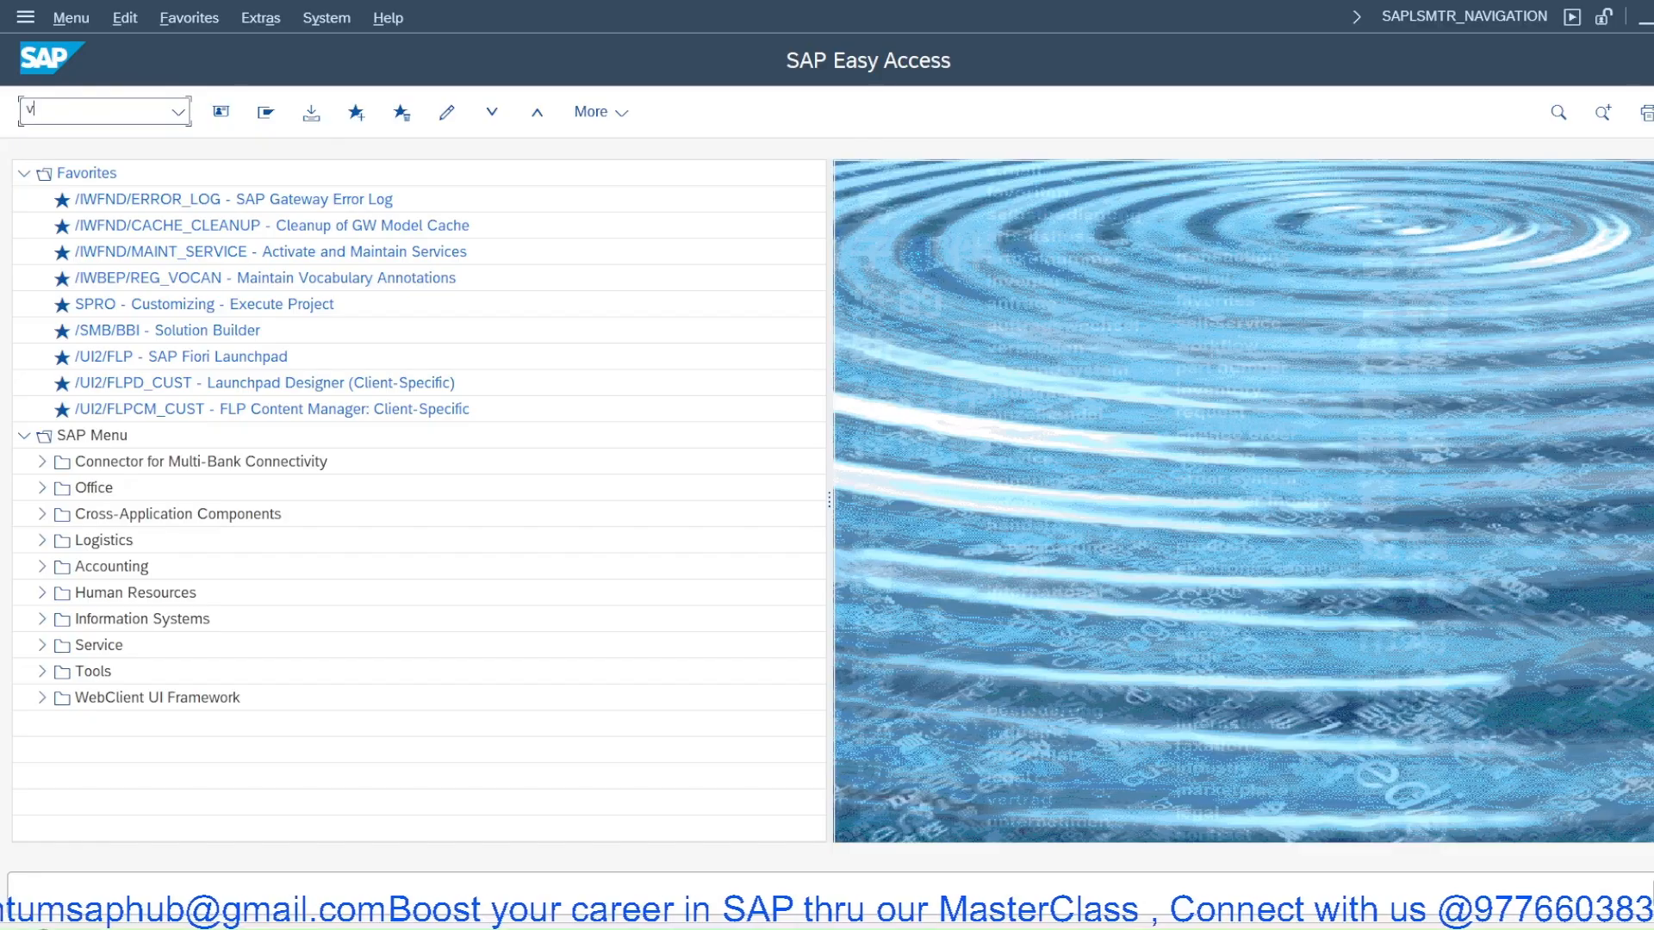
key(Return)
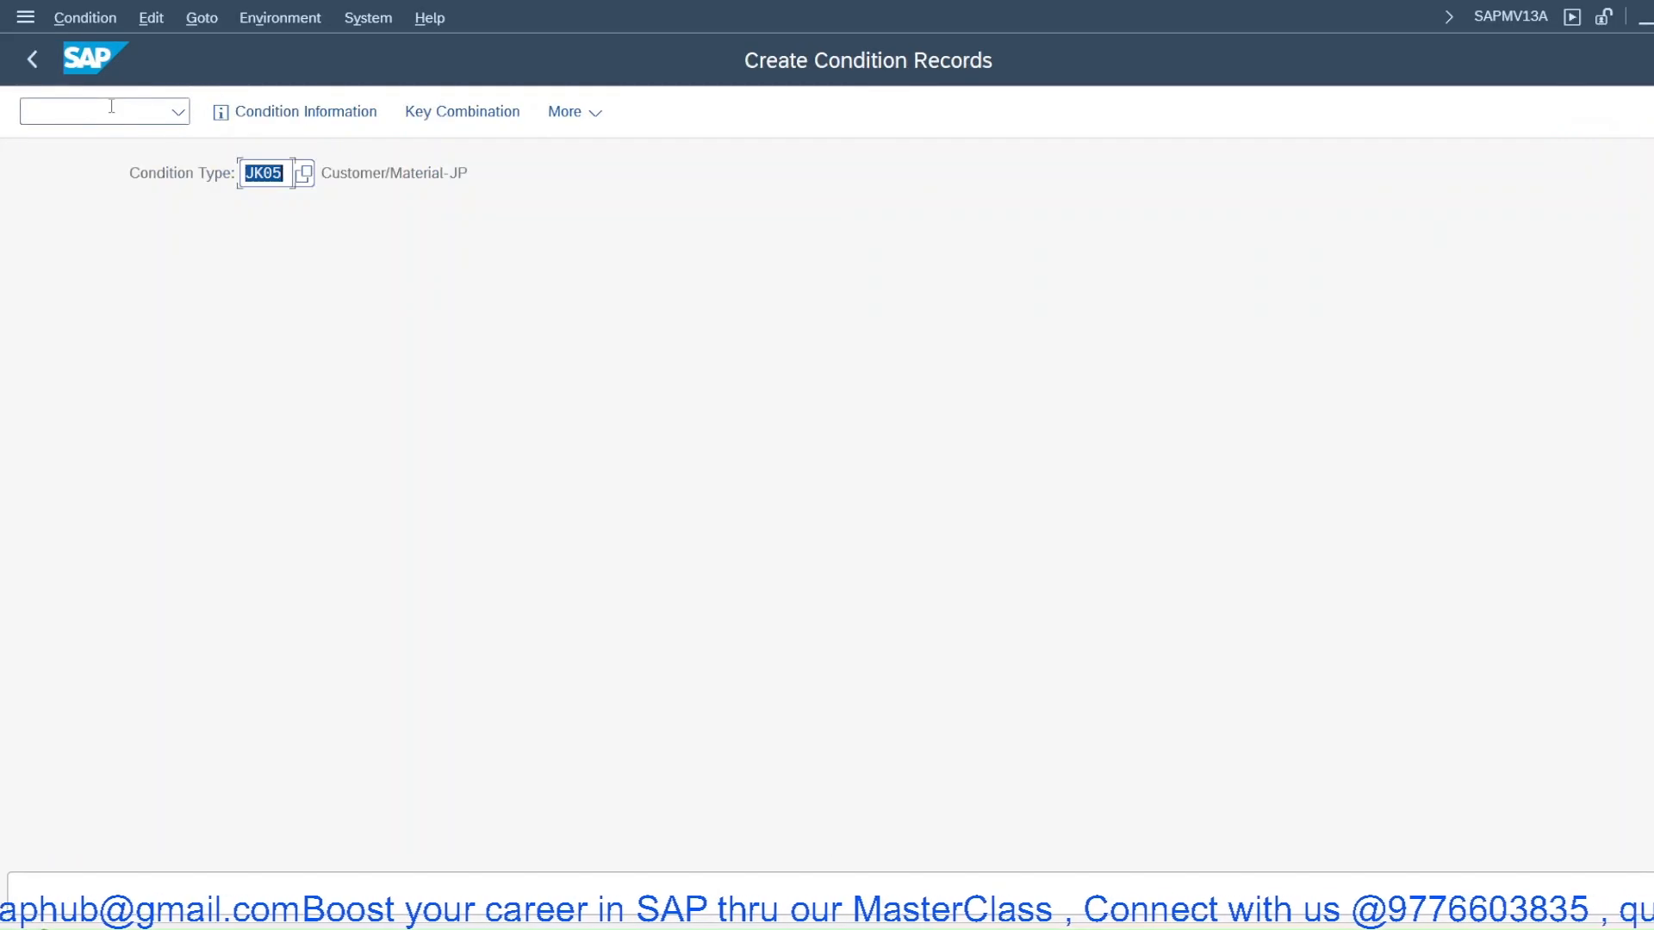
text(jk17)
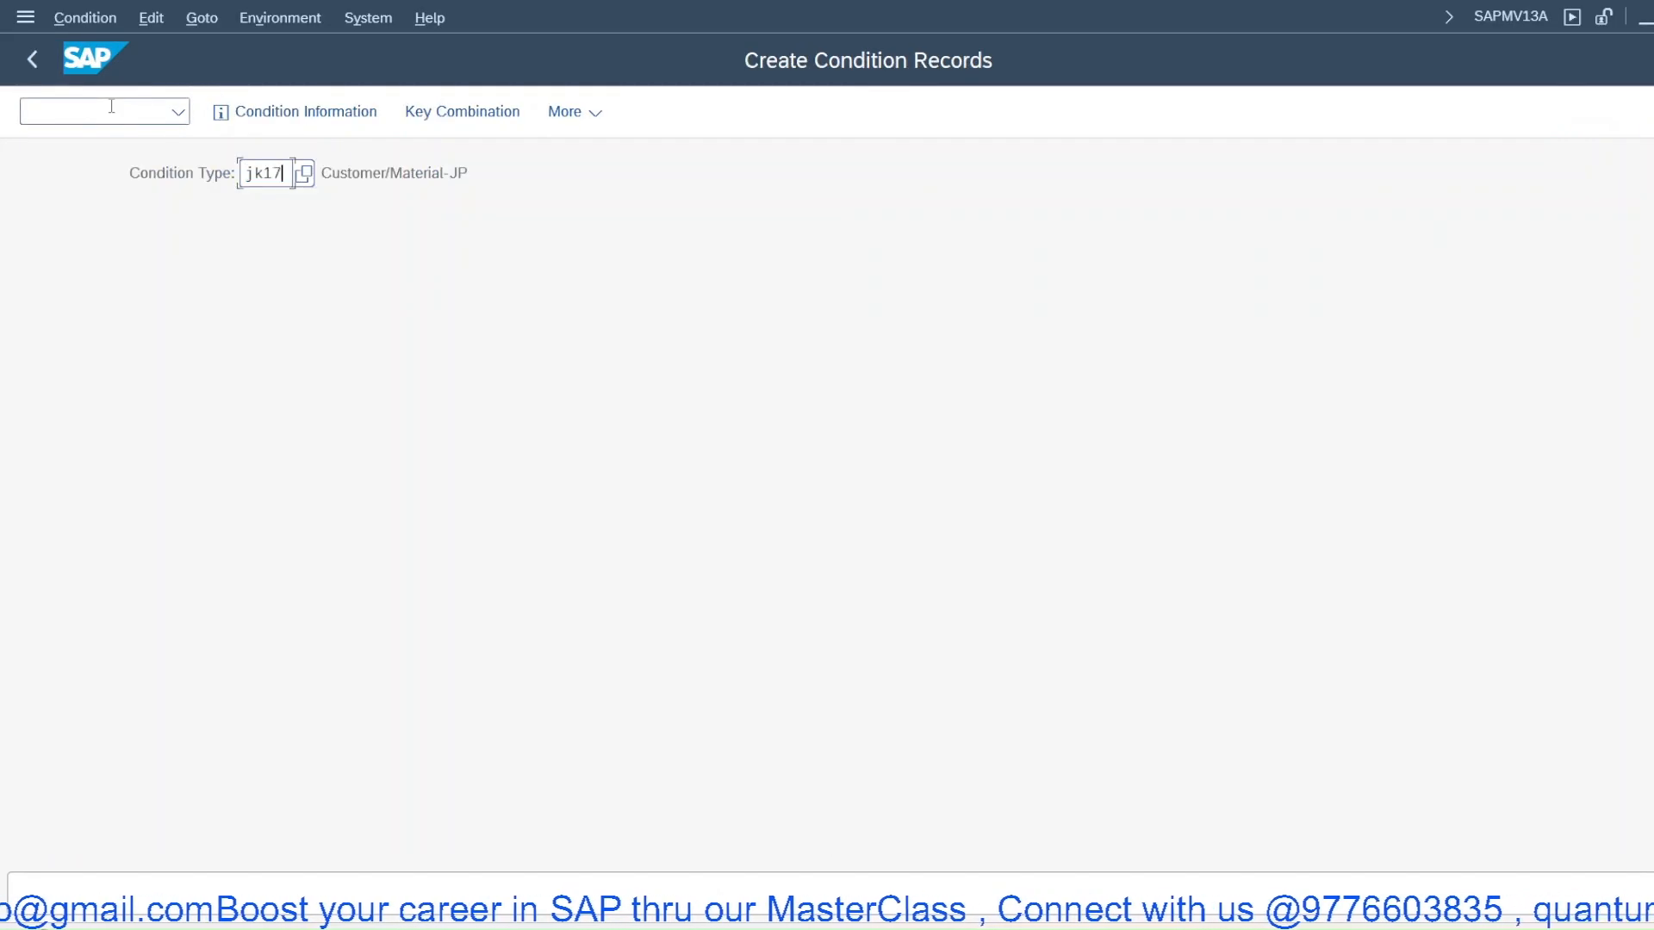
key(Return)
Create a JK17 customer discount record with the customer number and an amount of 1,000, and save it
click(114, 372)
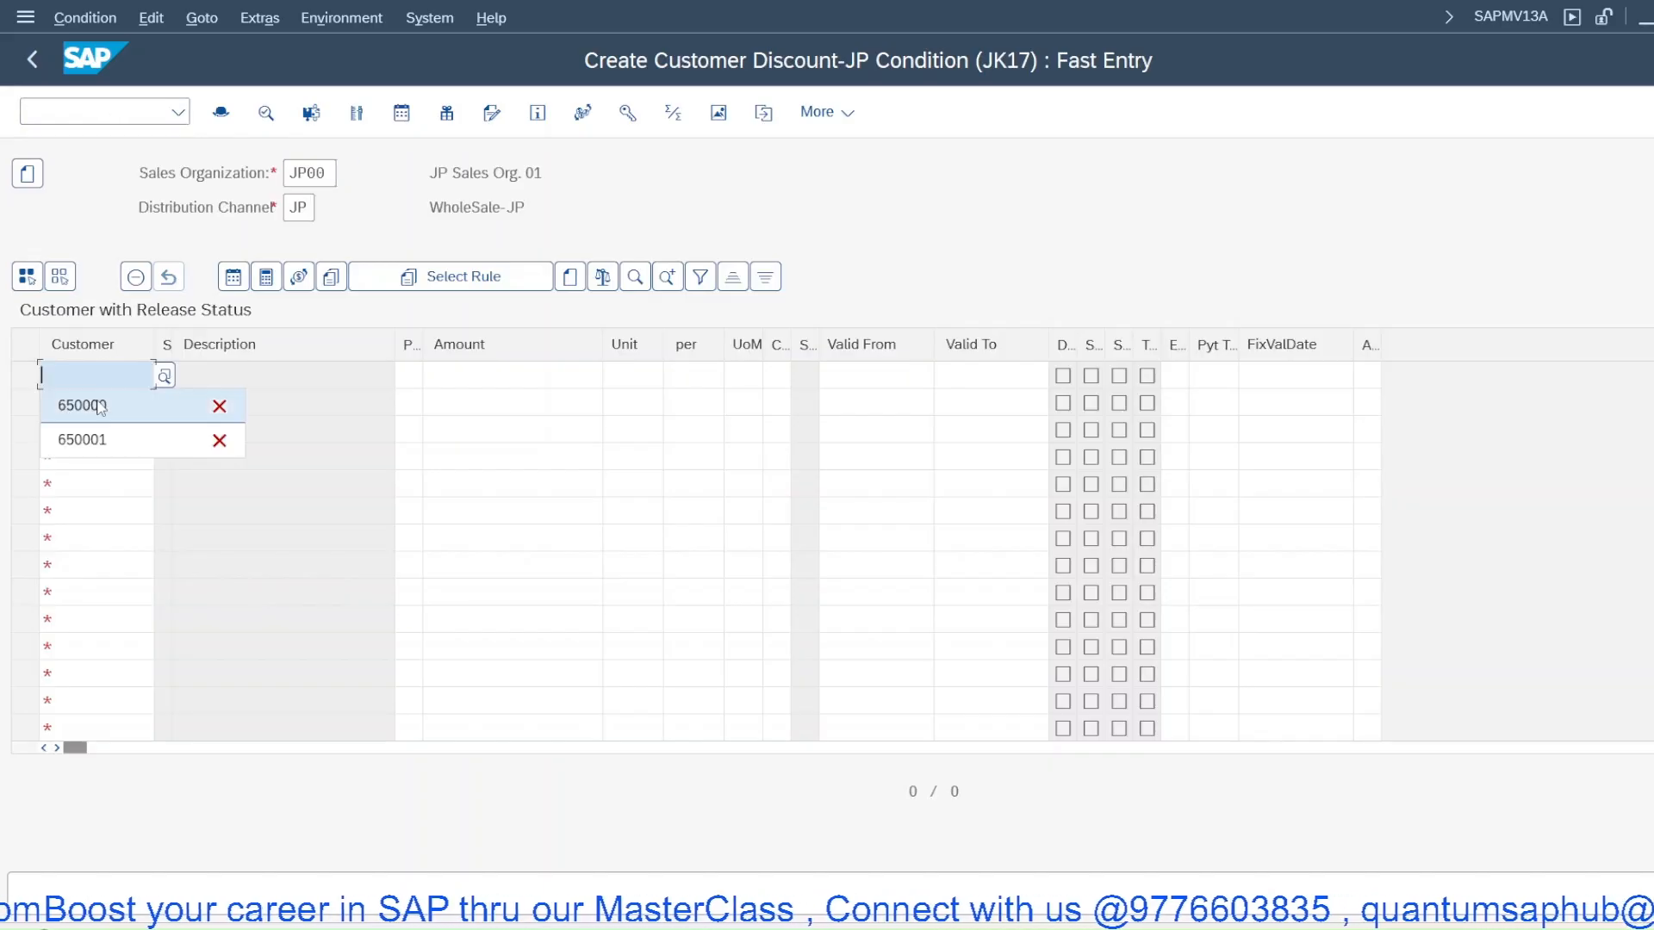
click(100, 406)
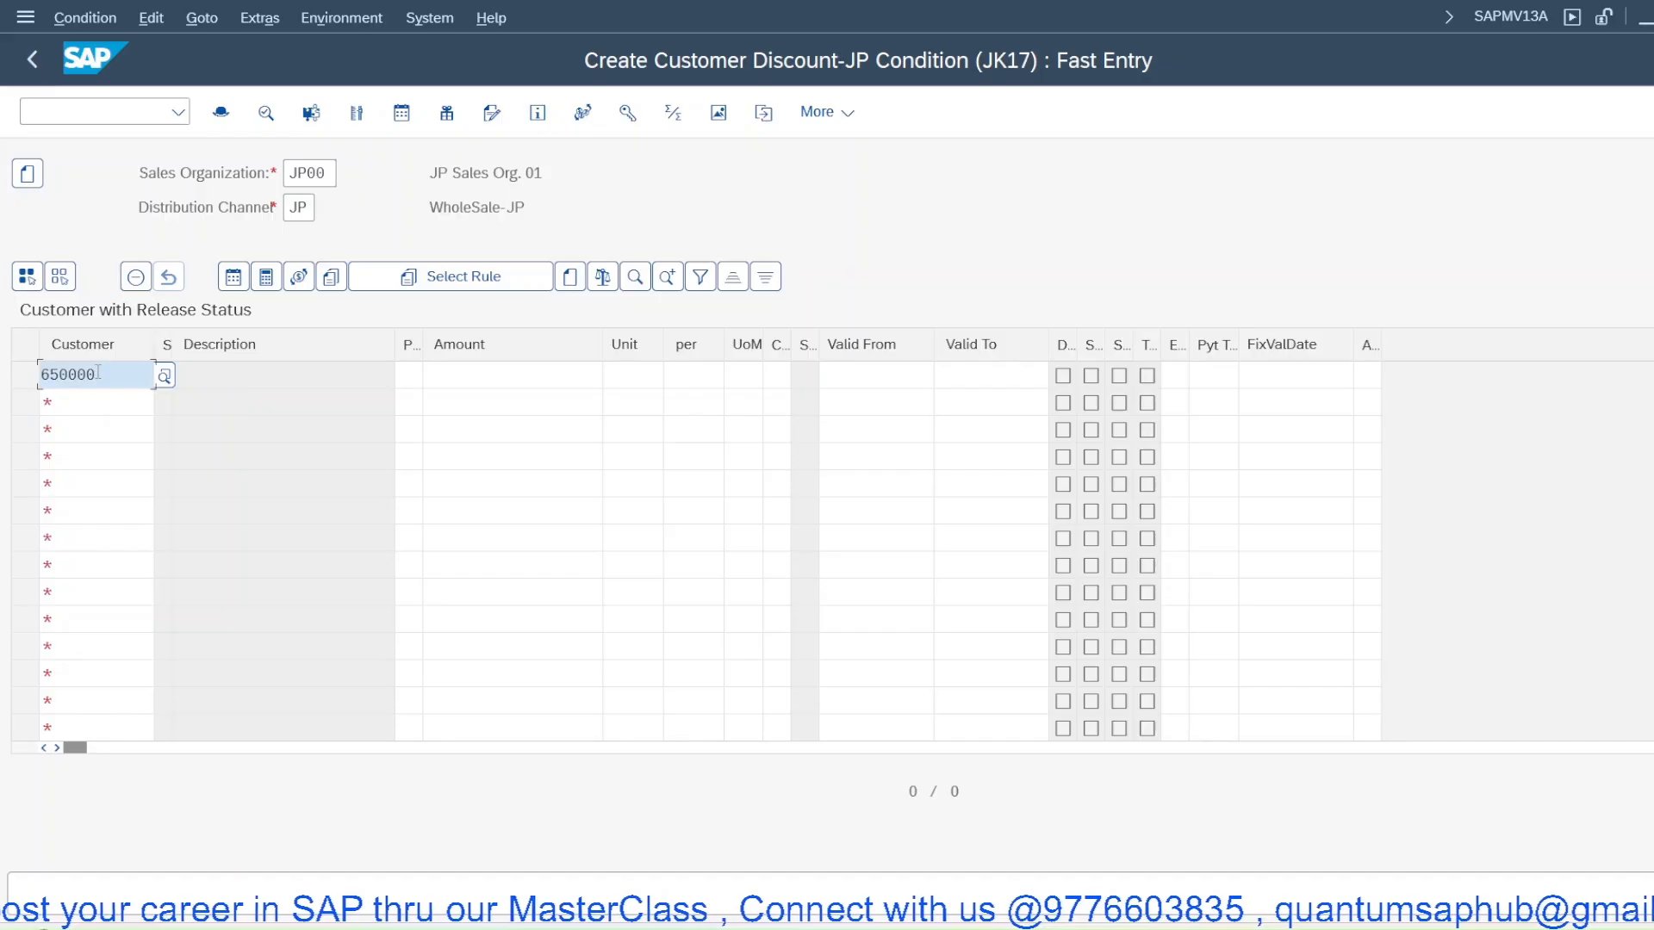
click(99, 377)
key(BackSpace)
text(2)
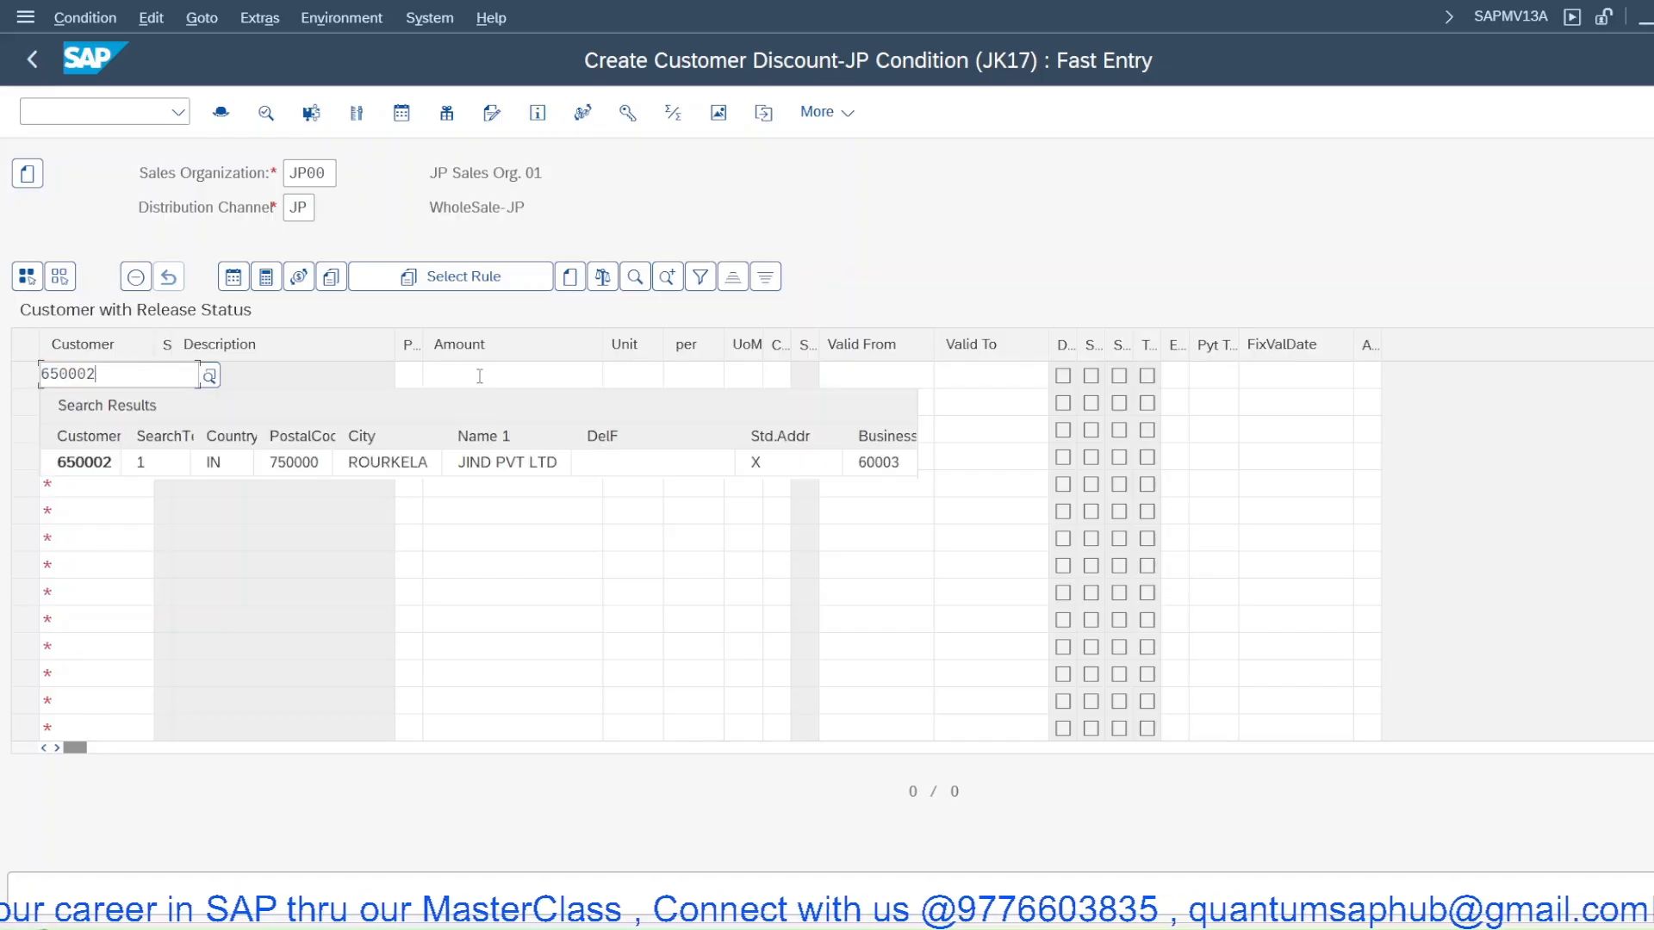
click(480, 377)
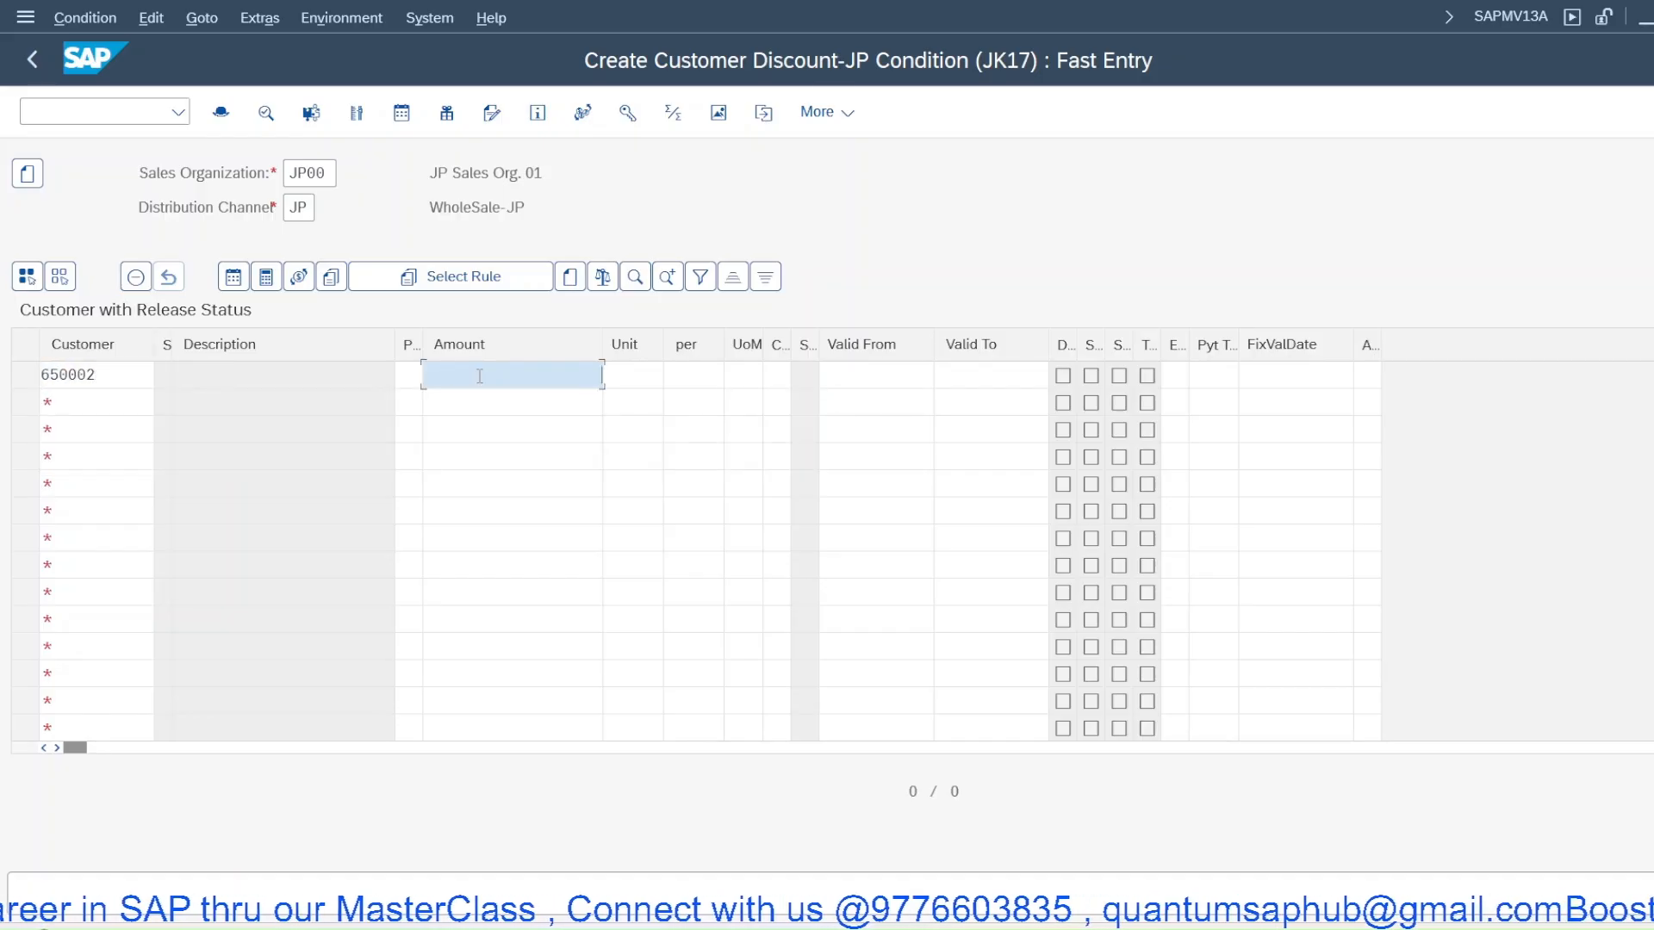
text(1)
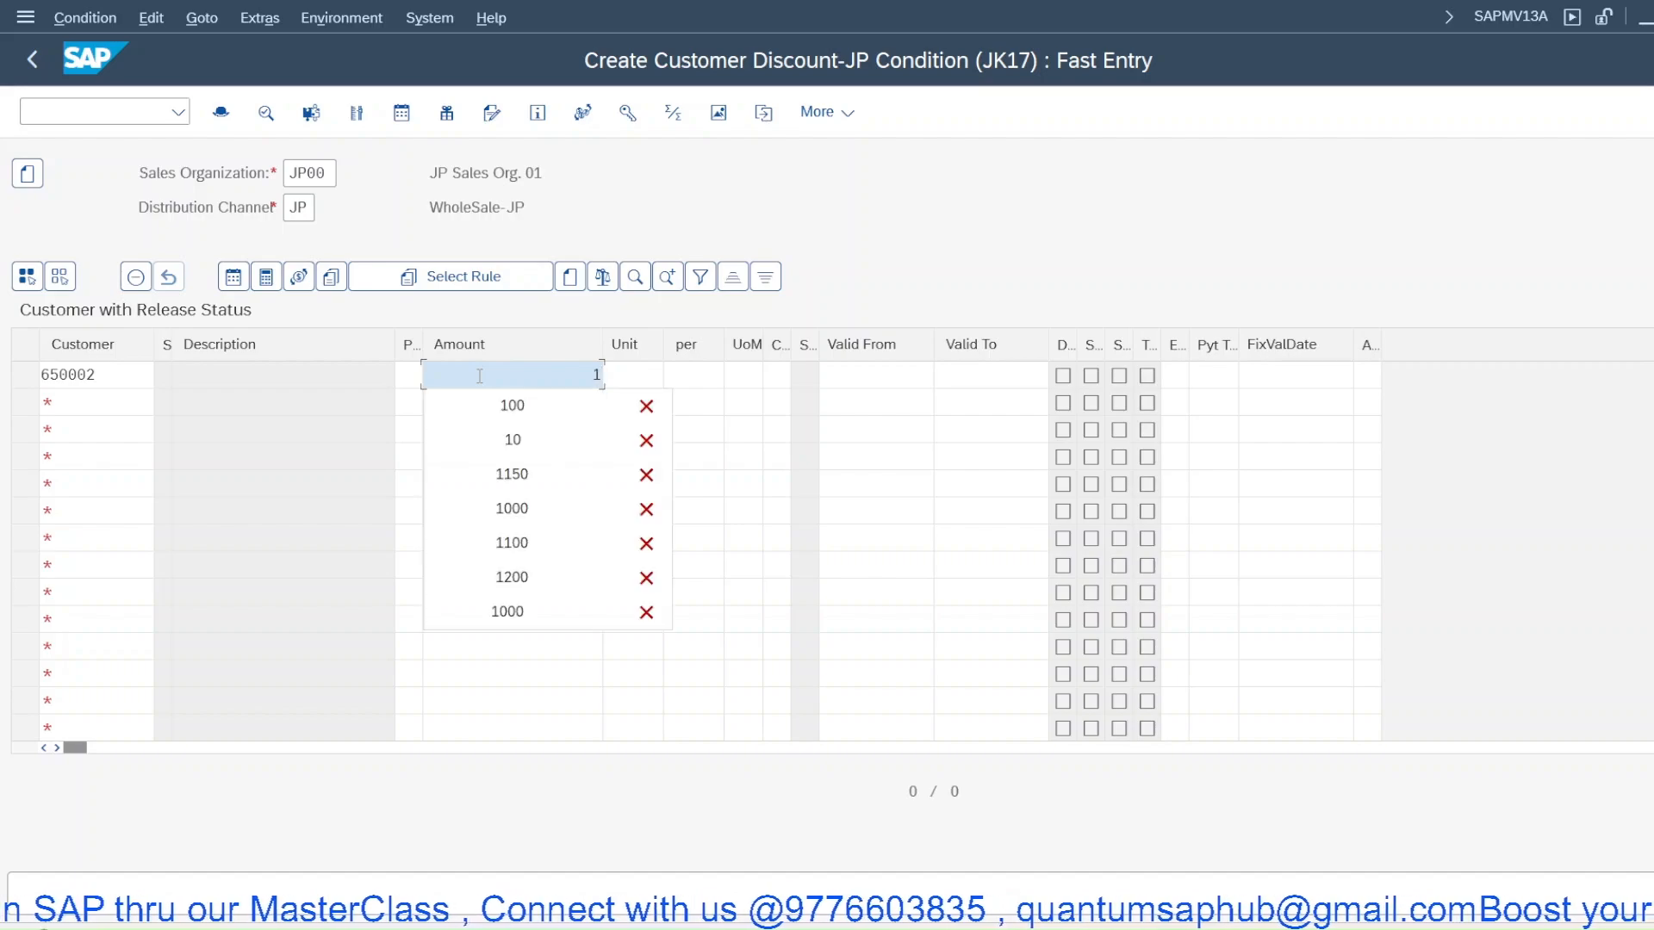
text(,000)
key(Return)
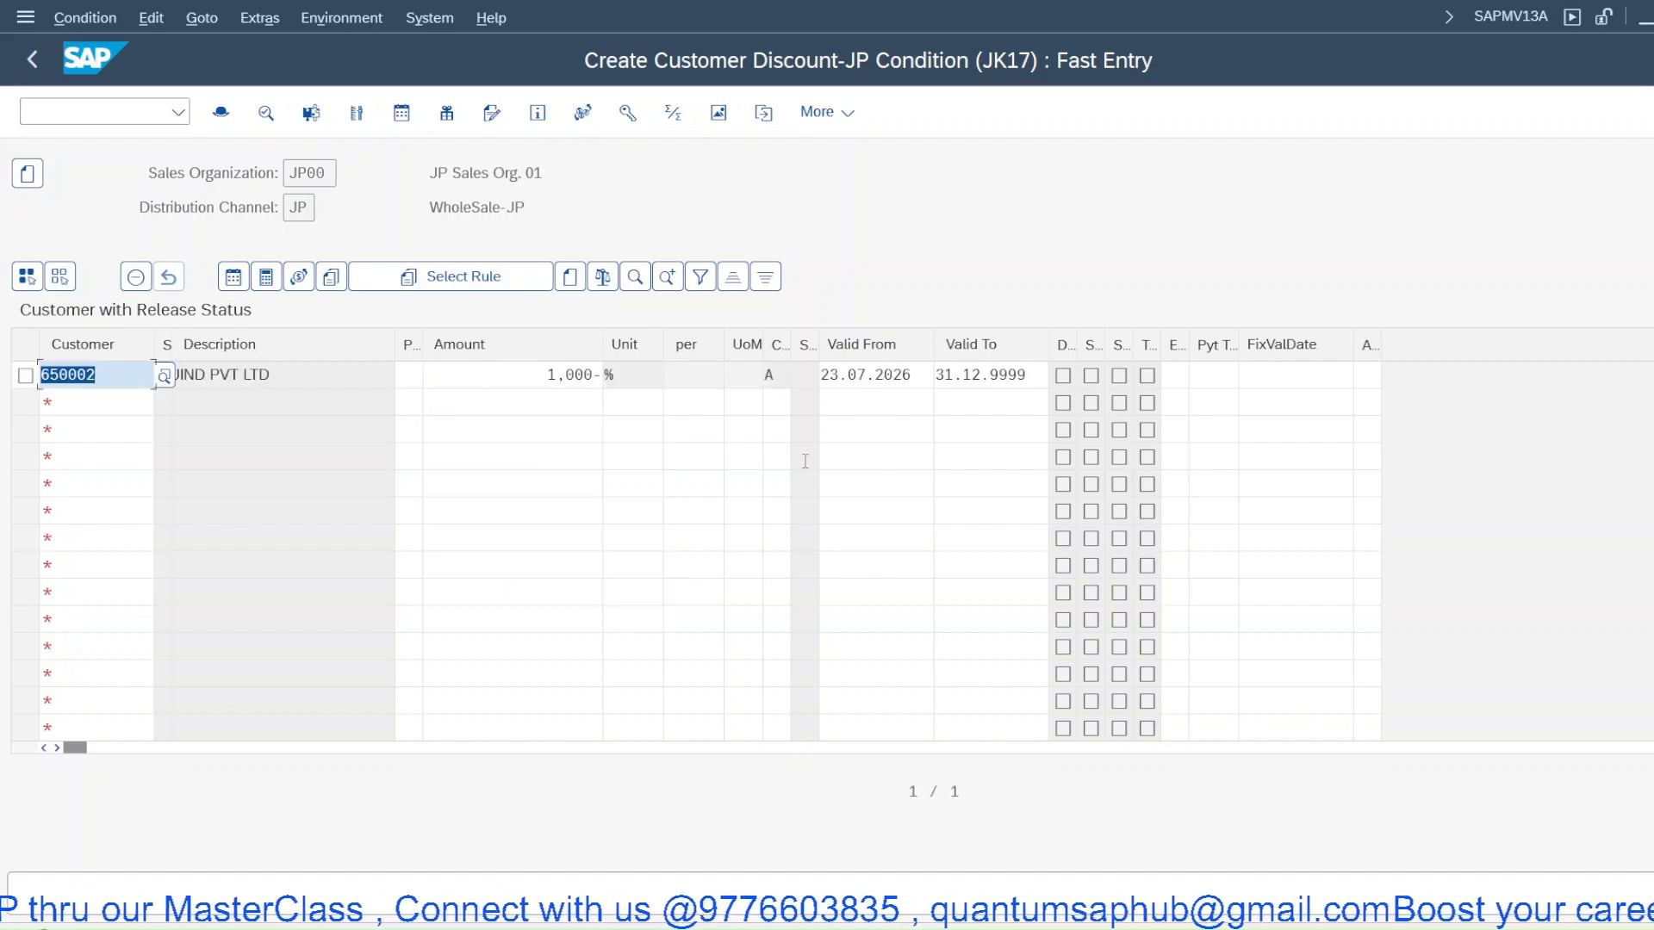
key(ctrl+s)
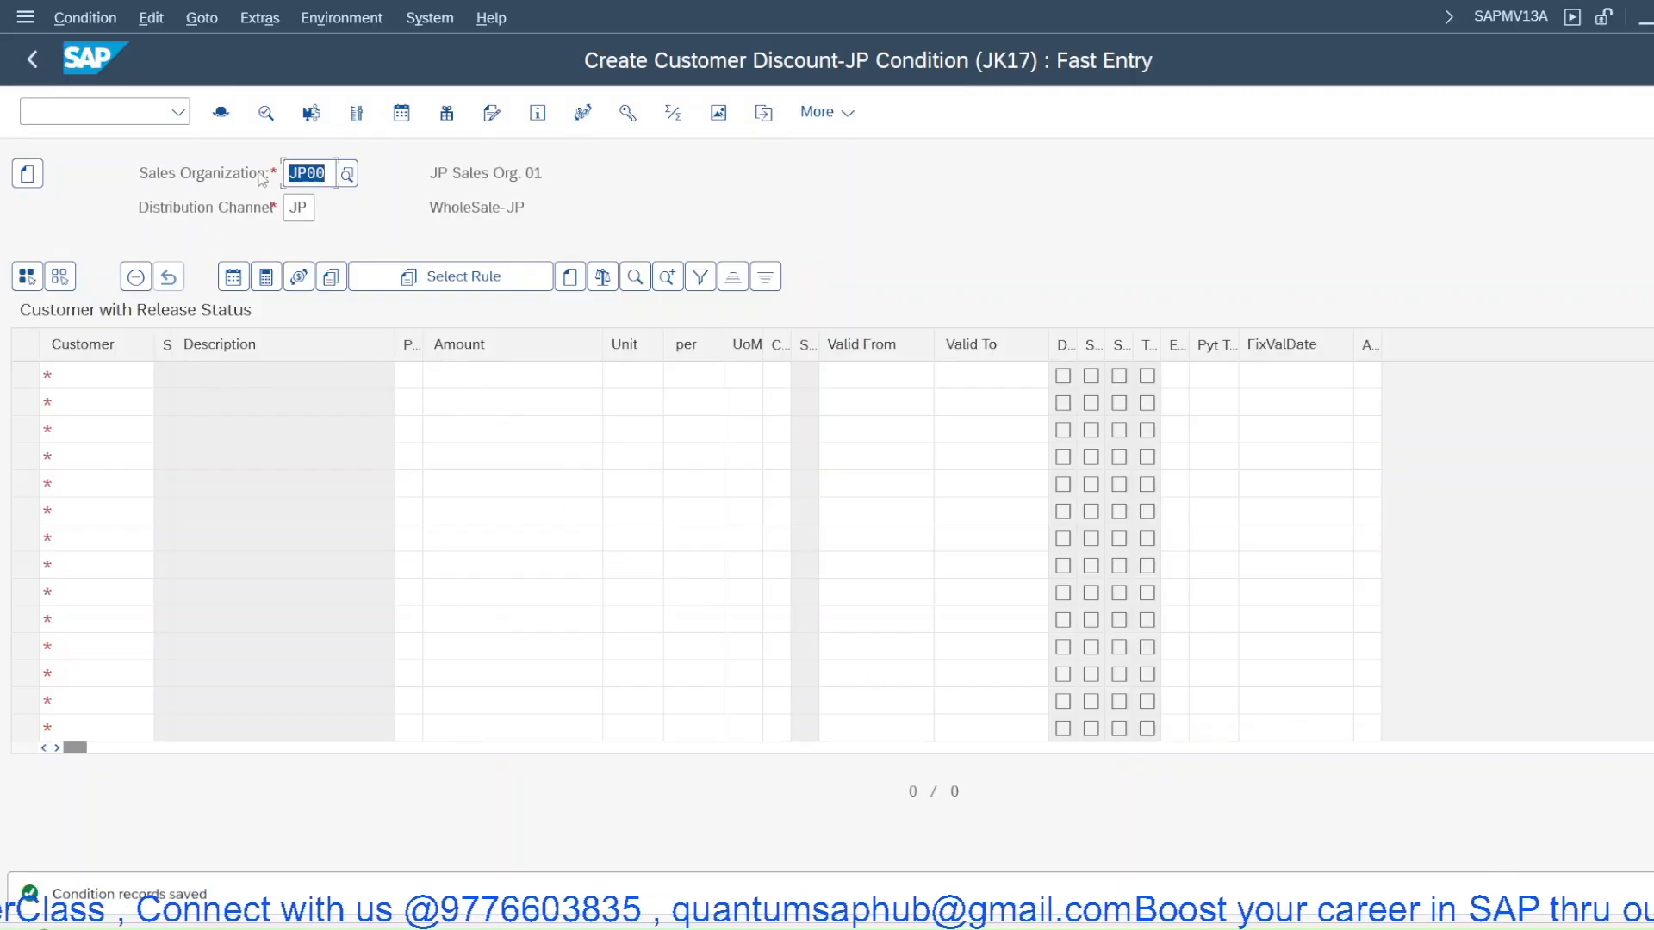
Open transaction VA01 in the same session to create a sales document
click(128, 115)
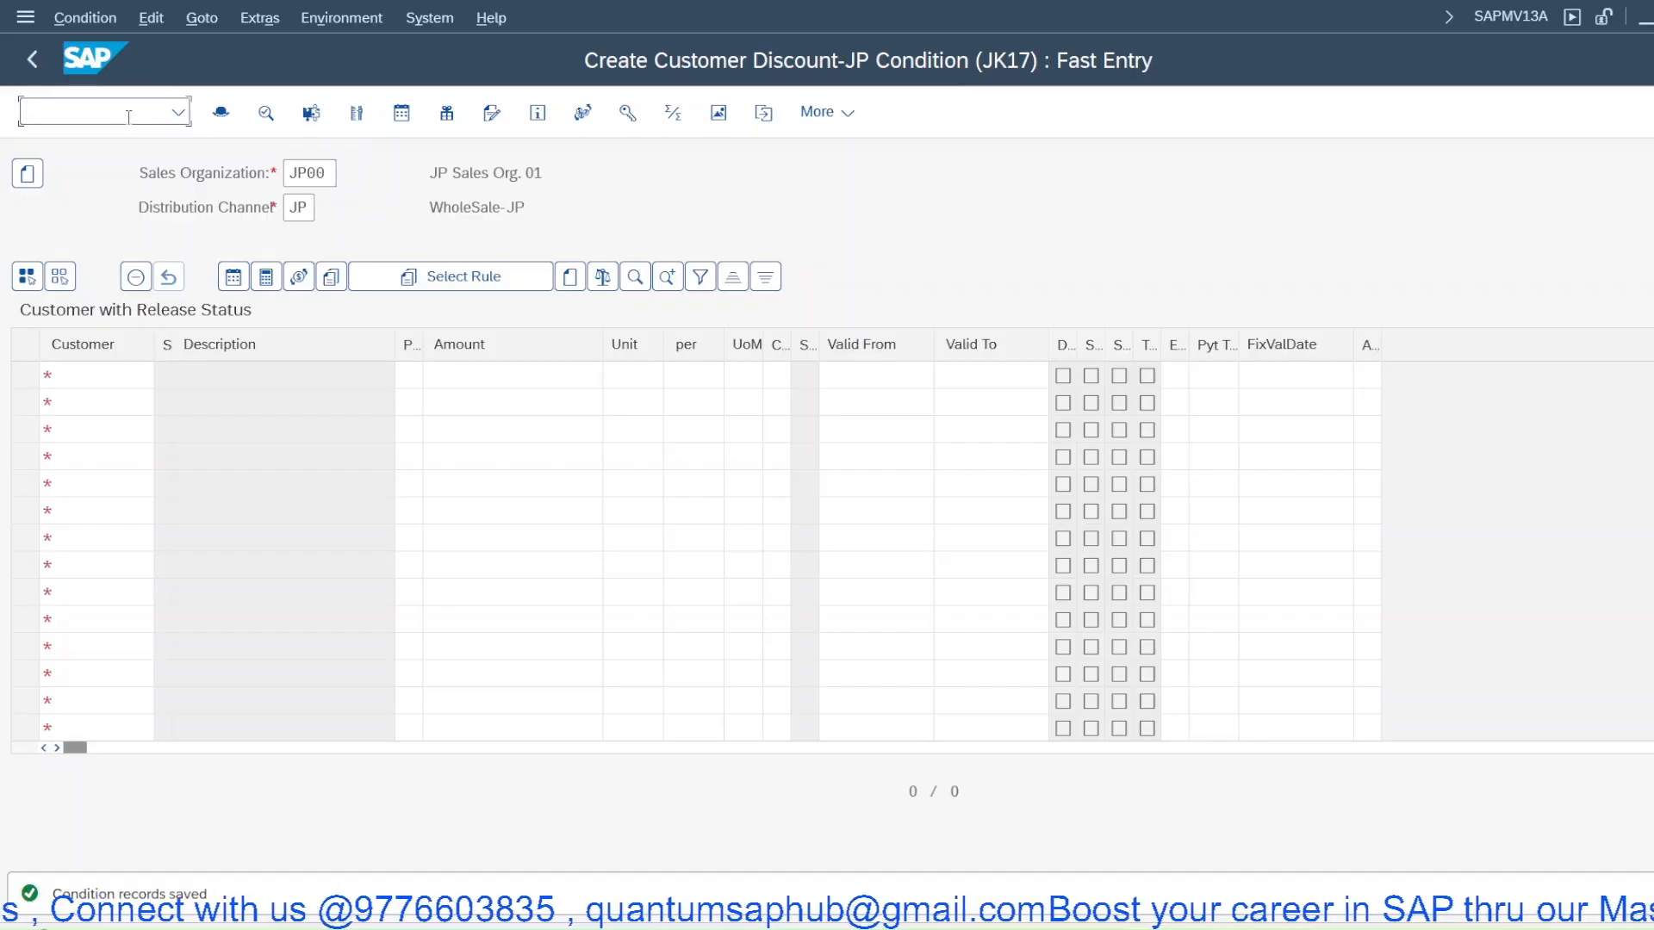
text(/nva01)
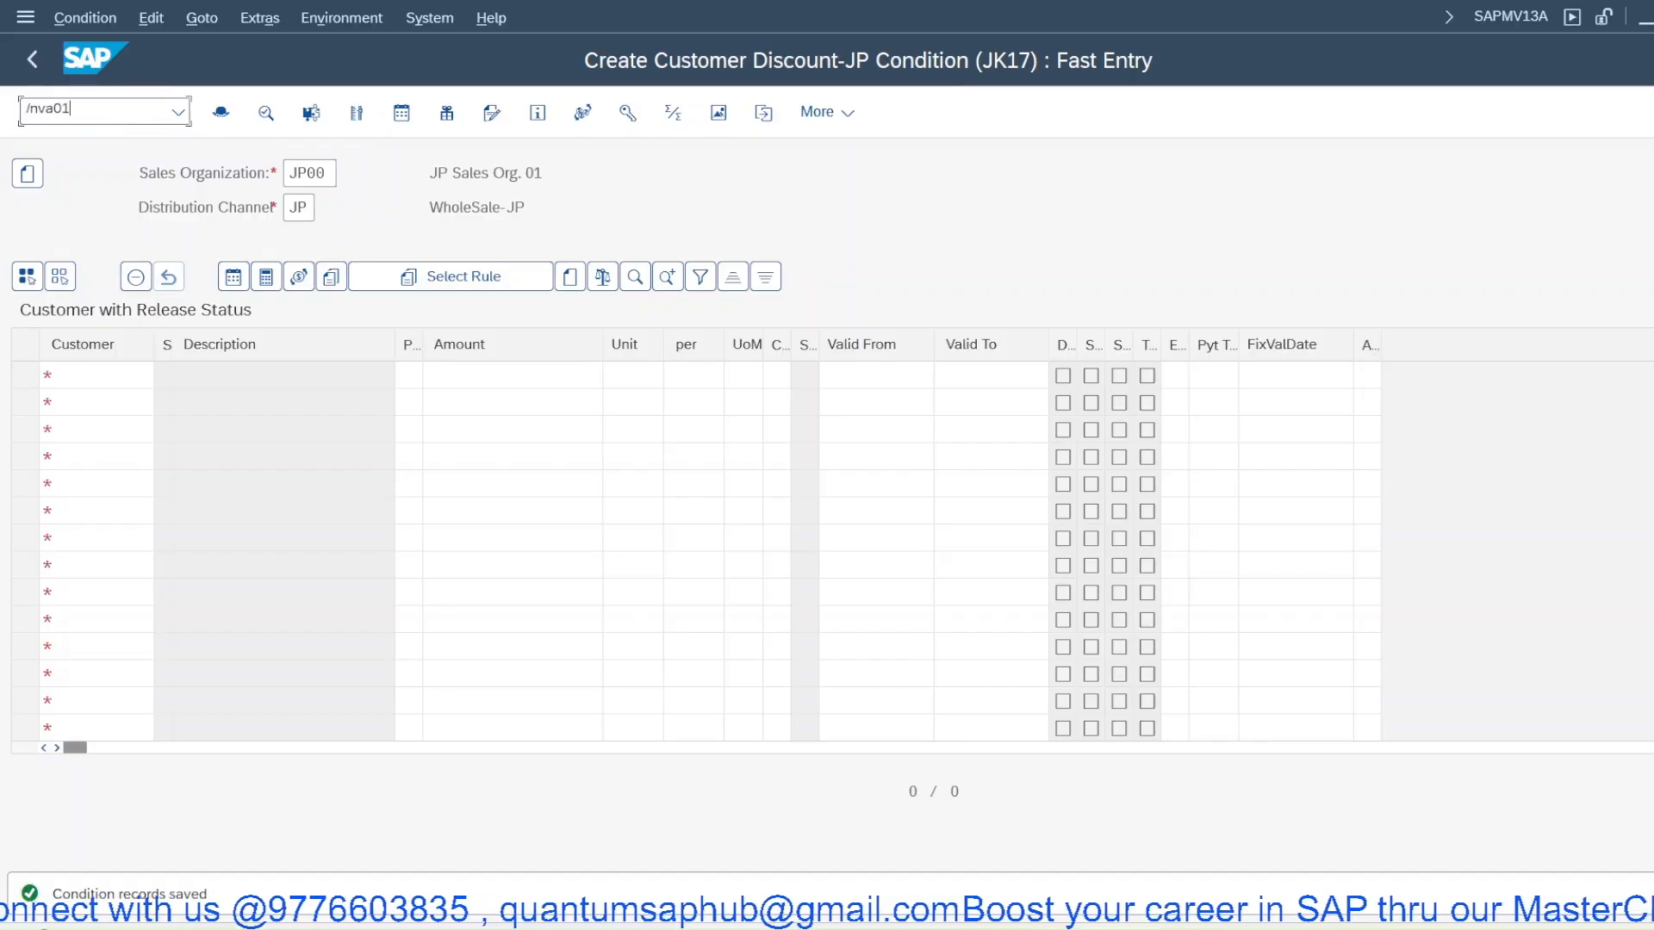
key(Return)
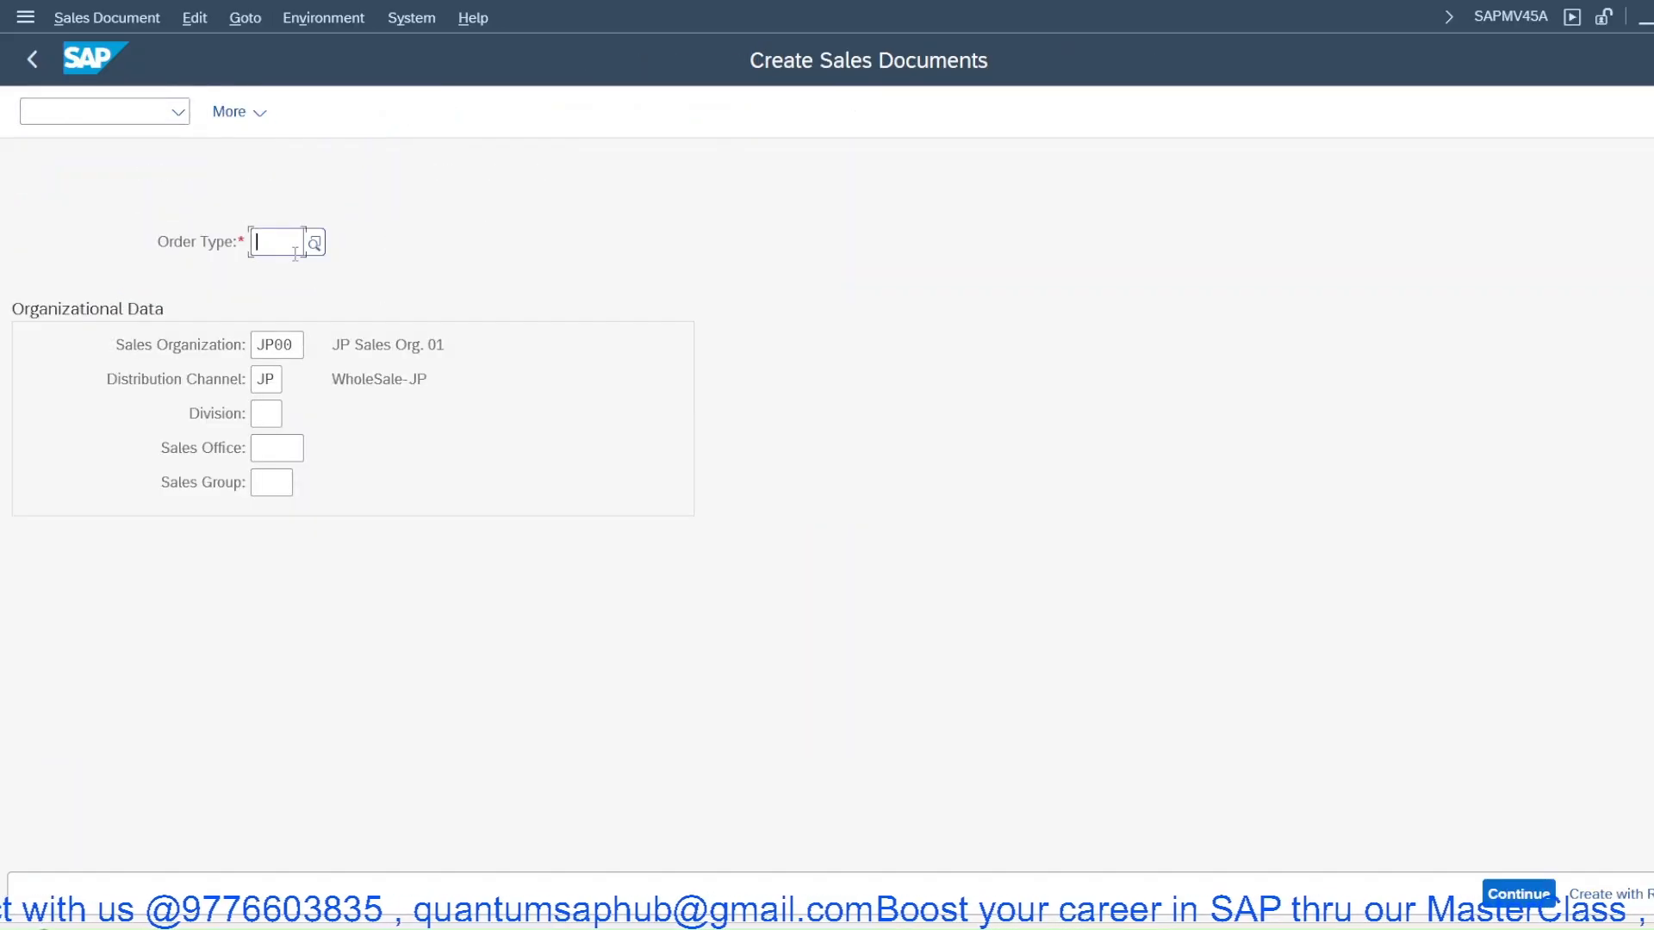
Start a new sales document with order type JPOR, keeping the organizational data already filled in
text(jp)
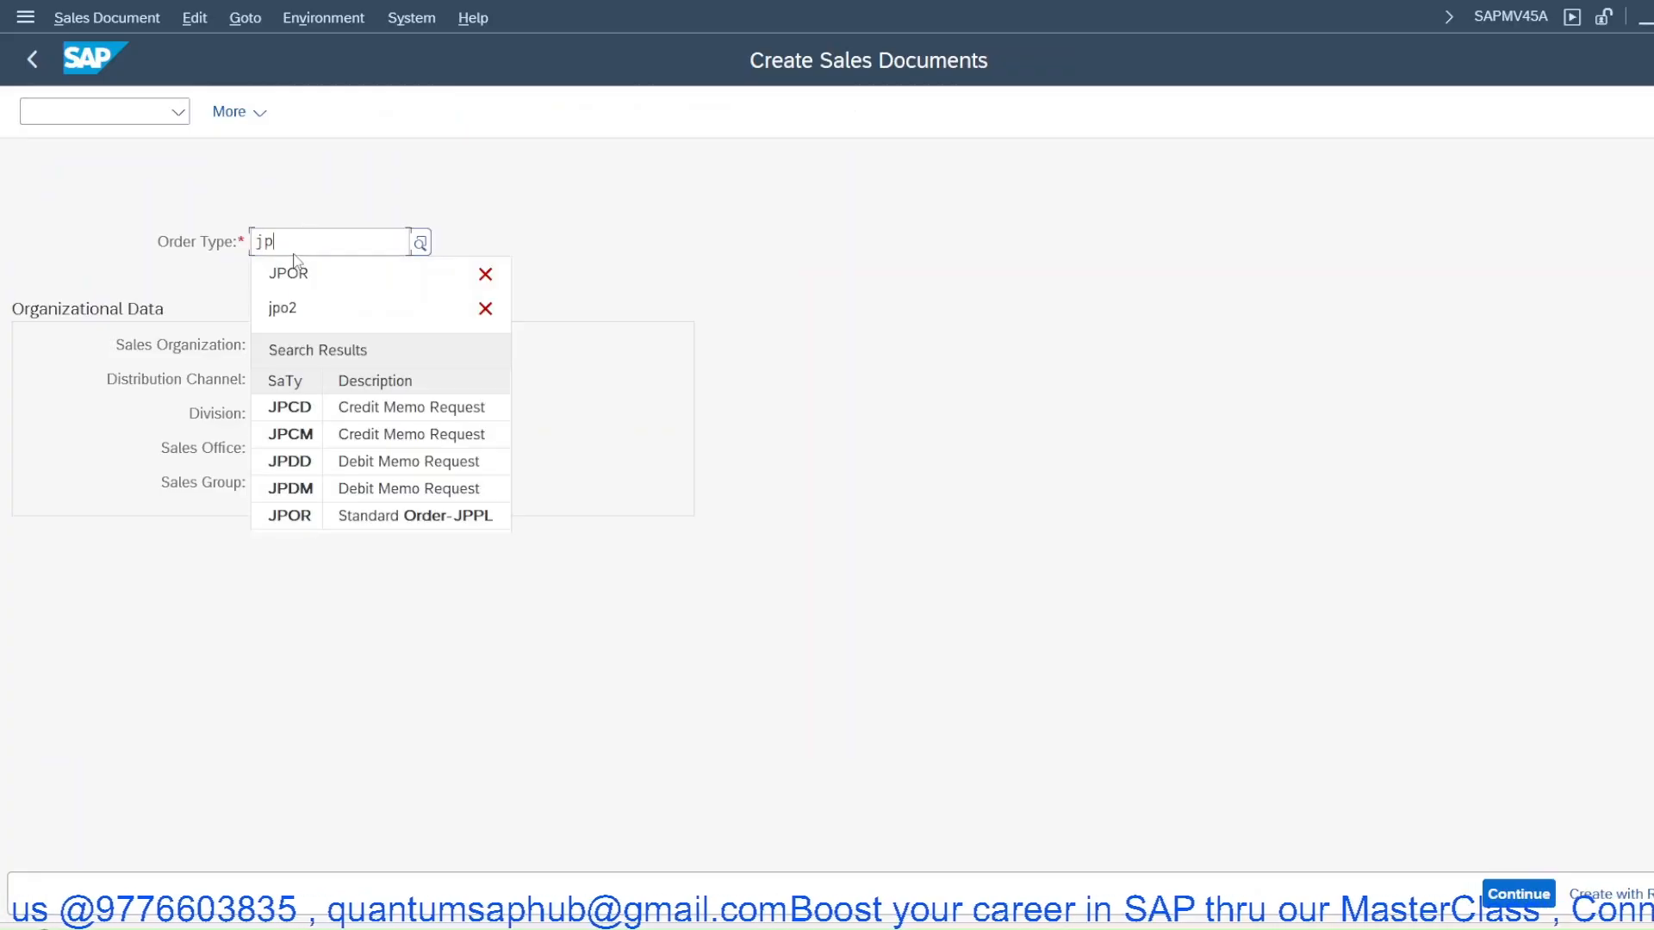
text(or)
key(Return)
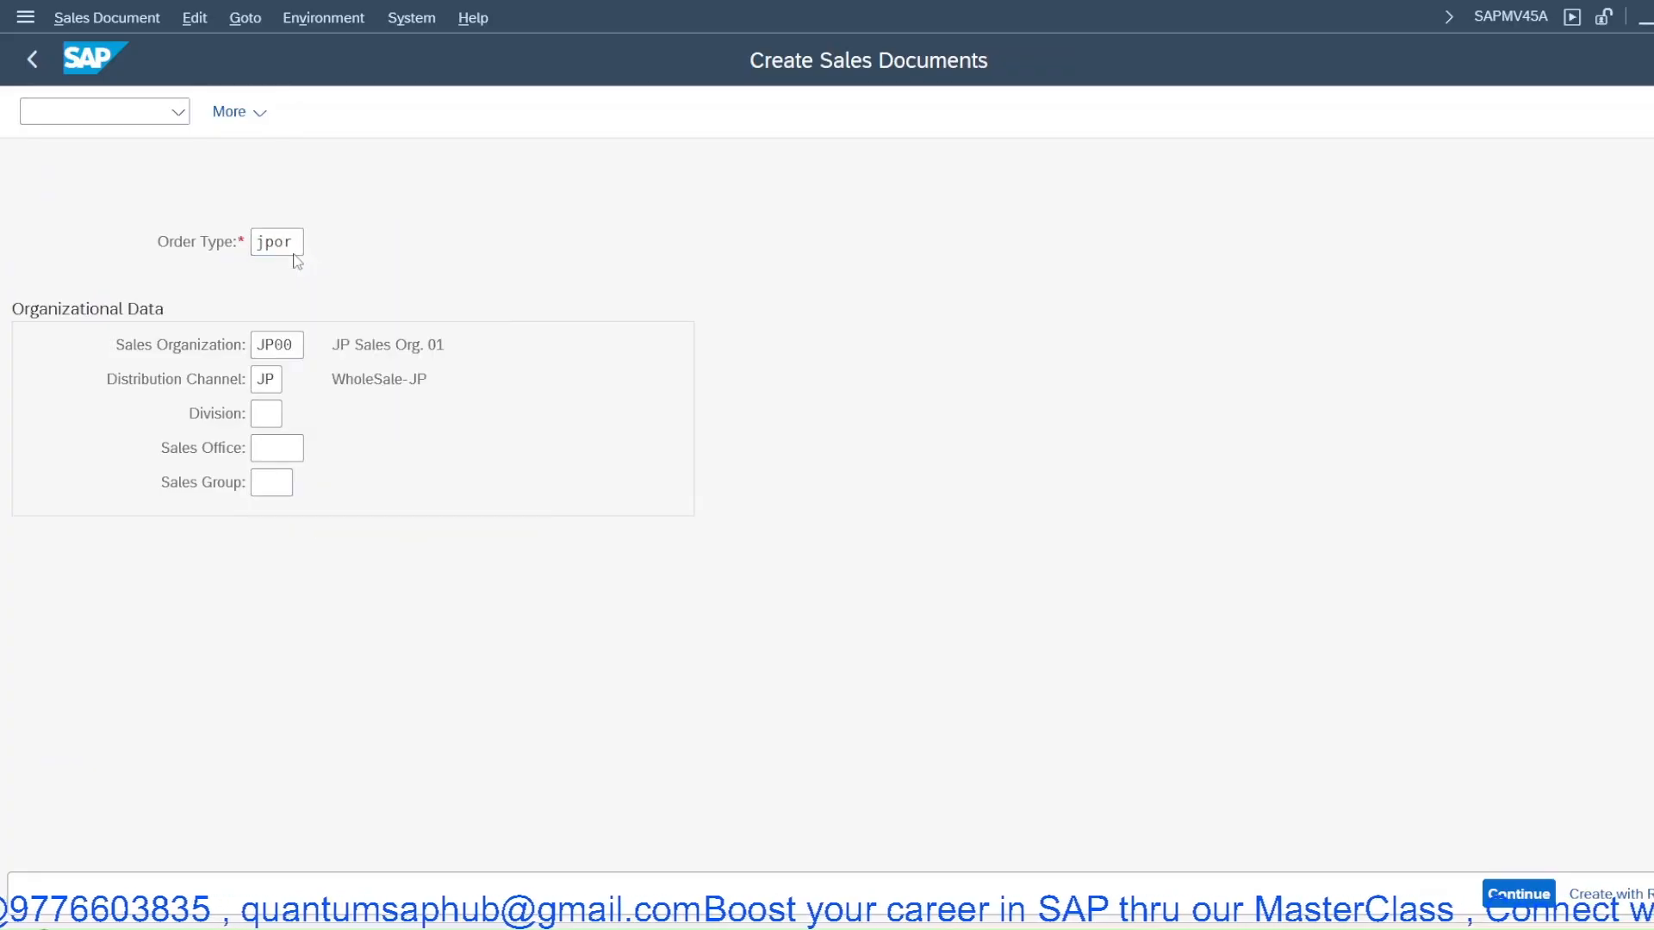
Enter the sold-to party's customer number and the customer reference "po" in the order header
text(6)
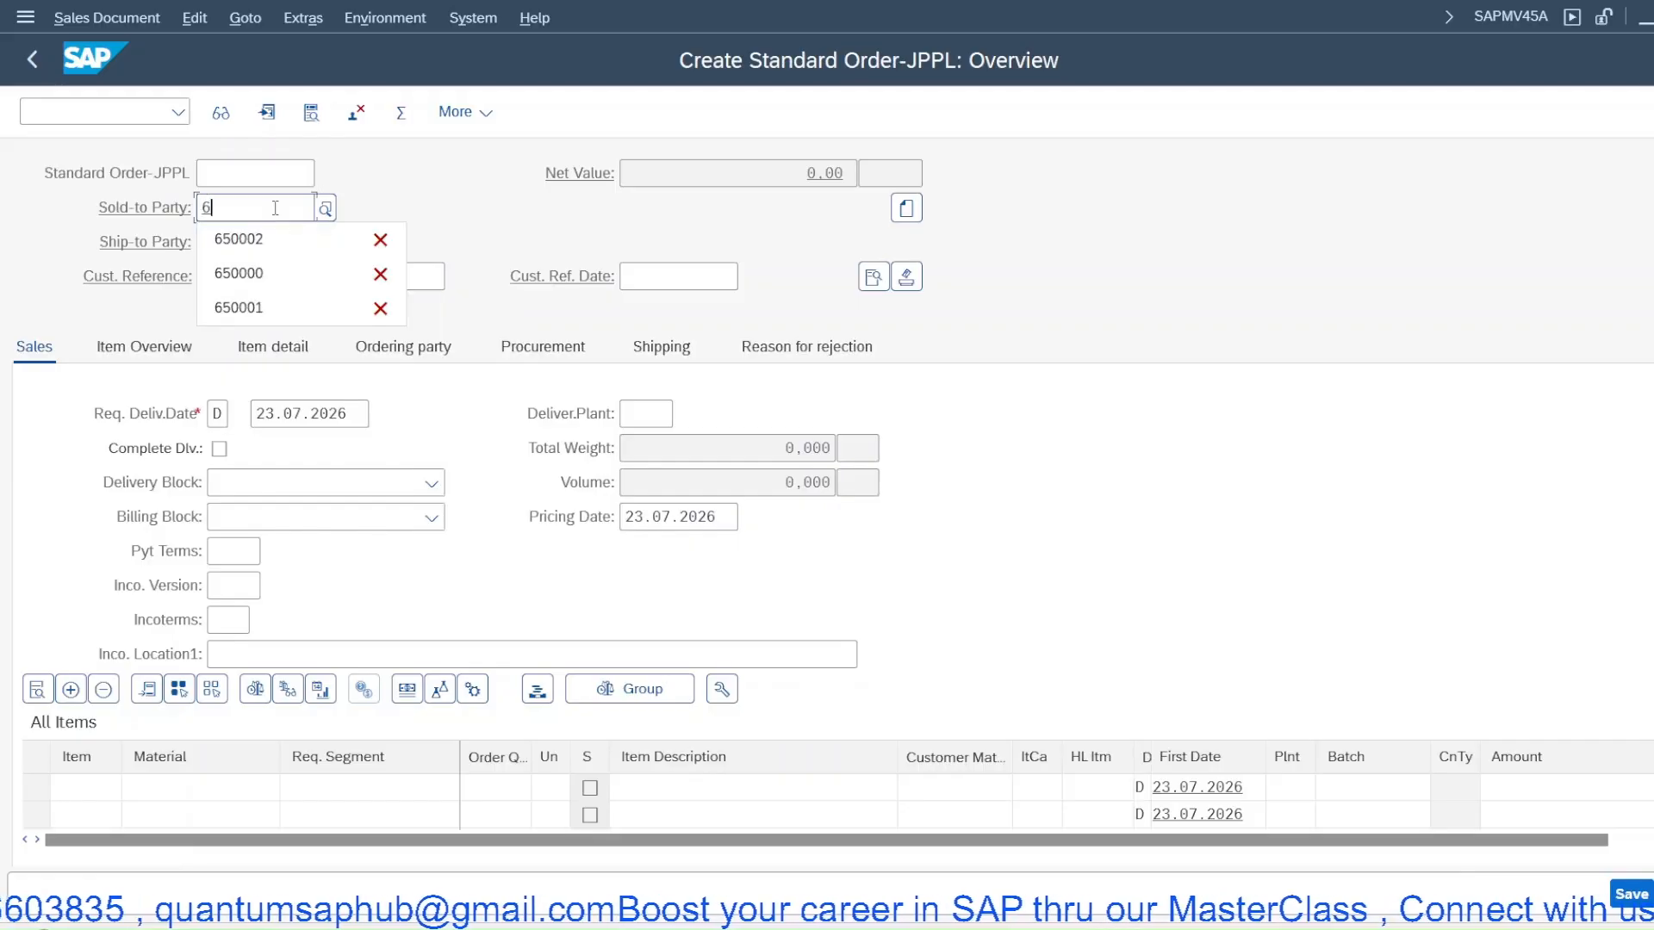
text(5)
click(276, 239)
key(Return)
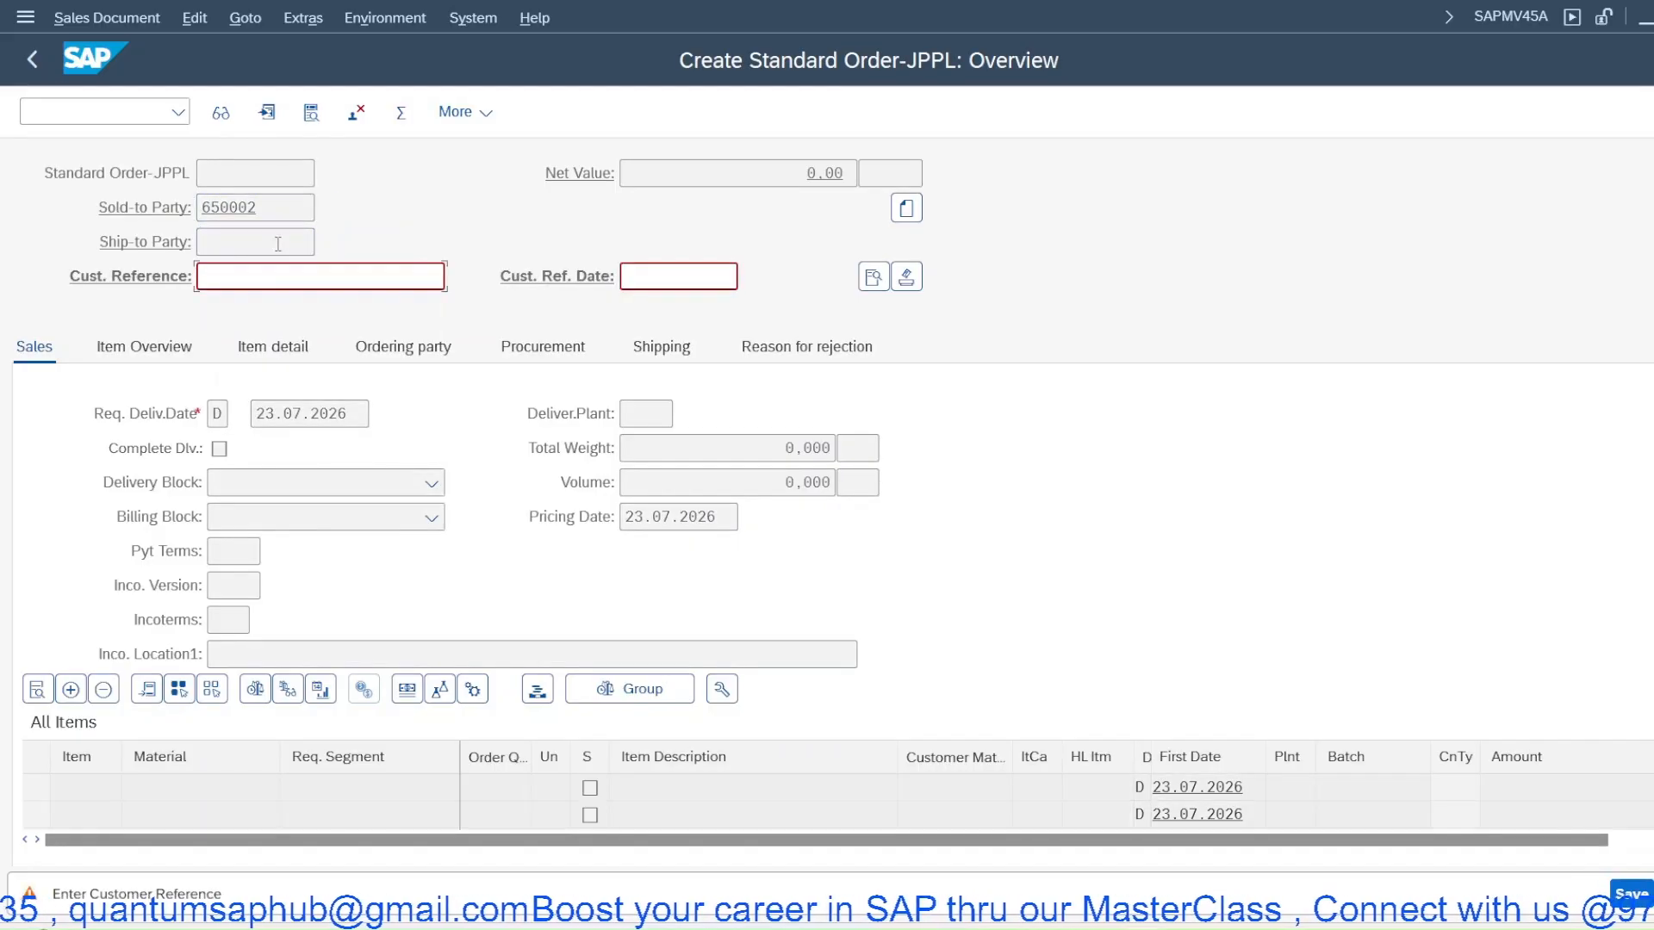
text(po)
key(Return)
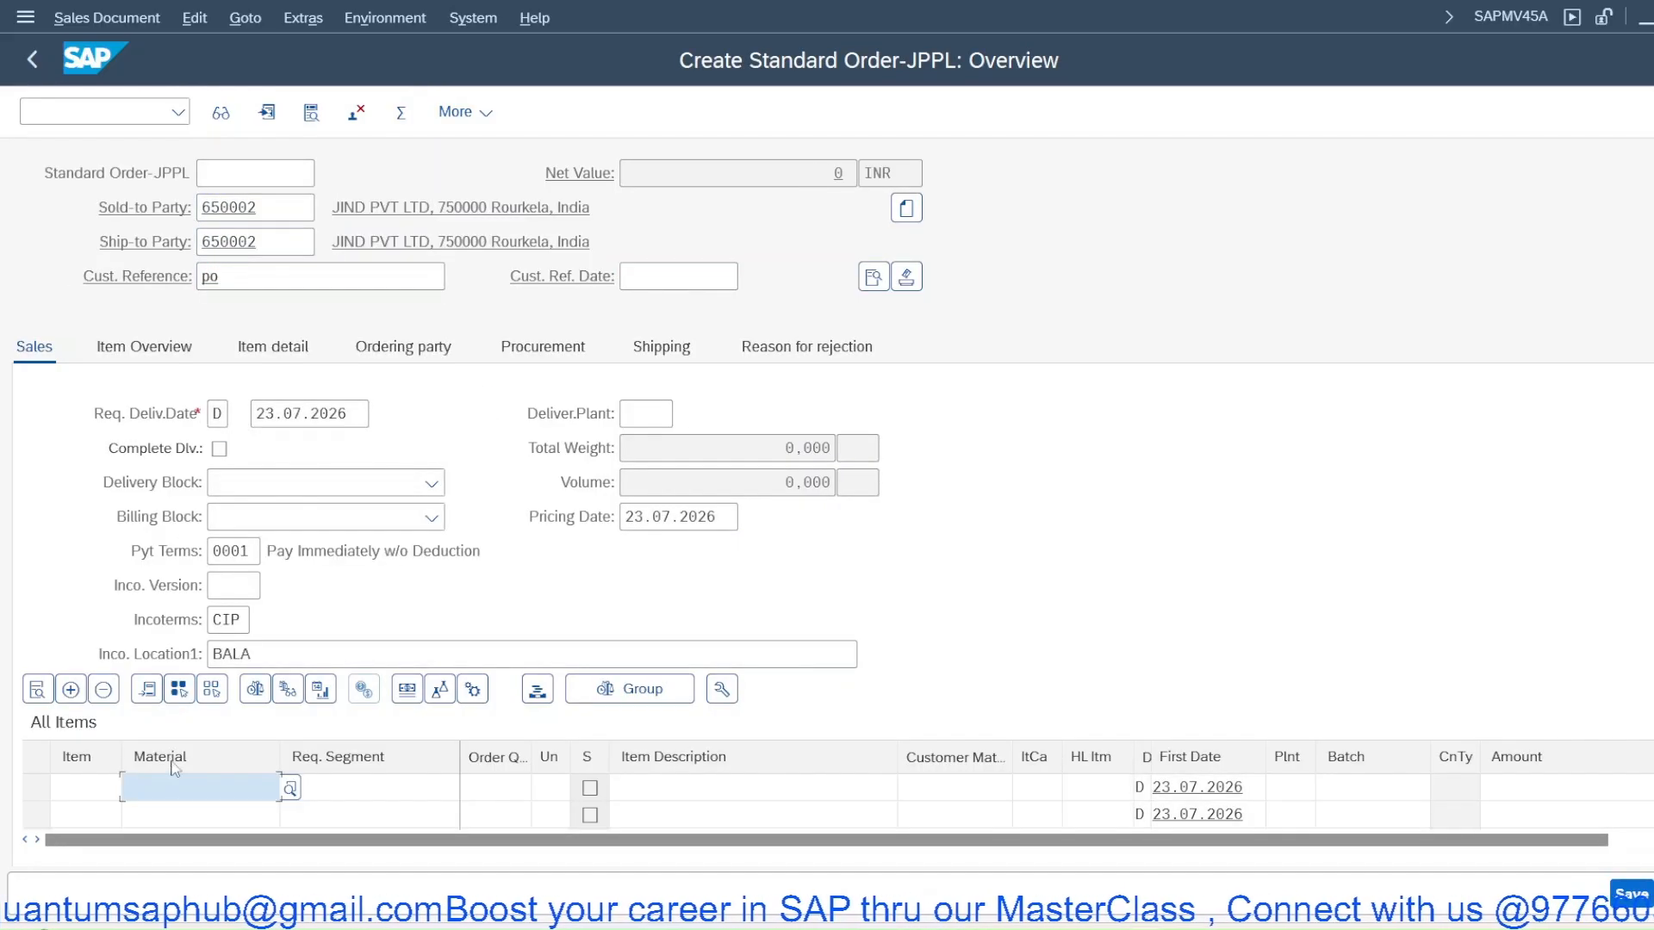
Add material 50058 with an order quantity of 10 and open the pricing conditions of that item
text(50058)
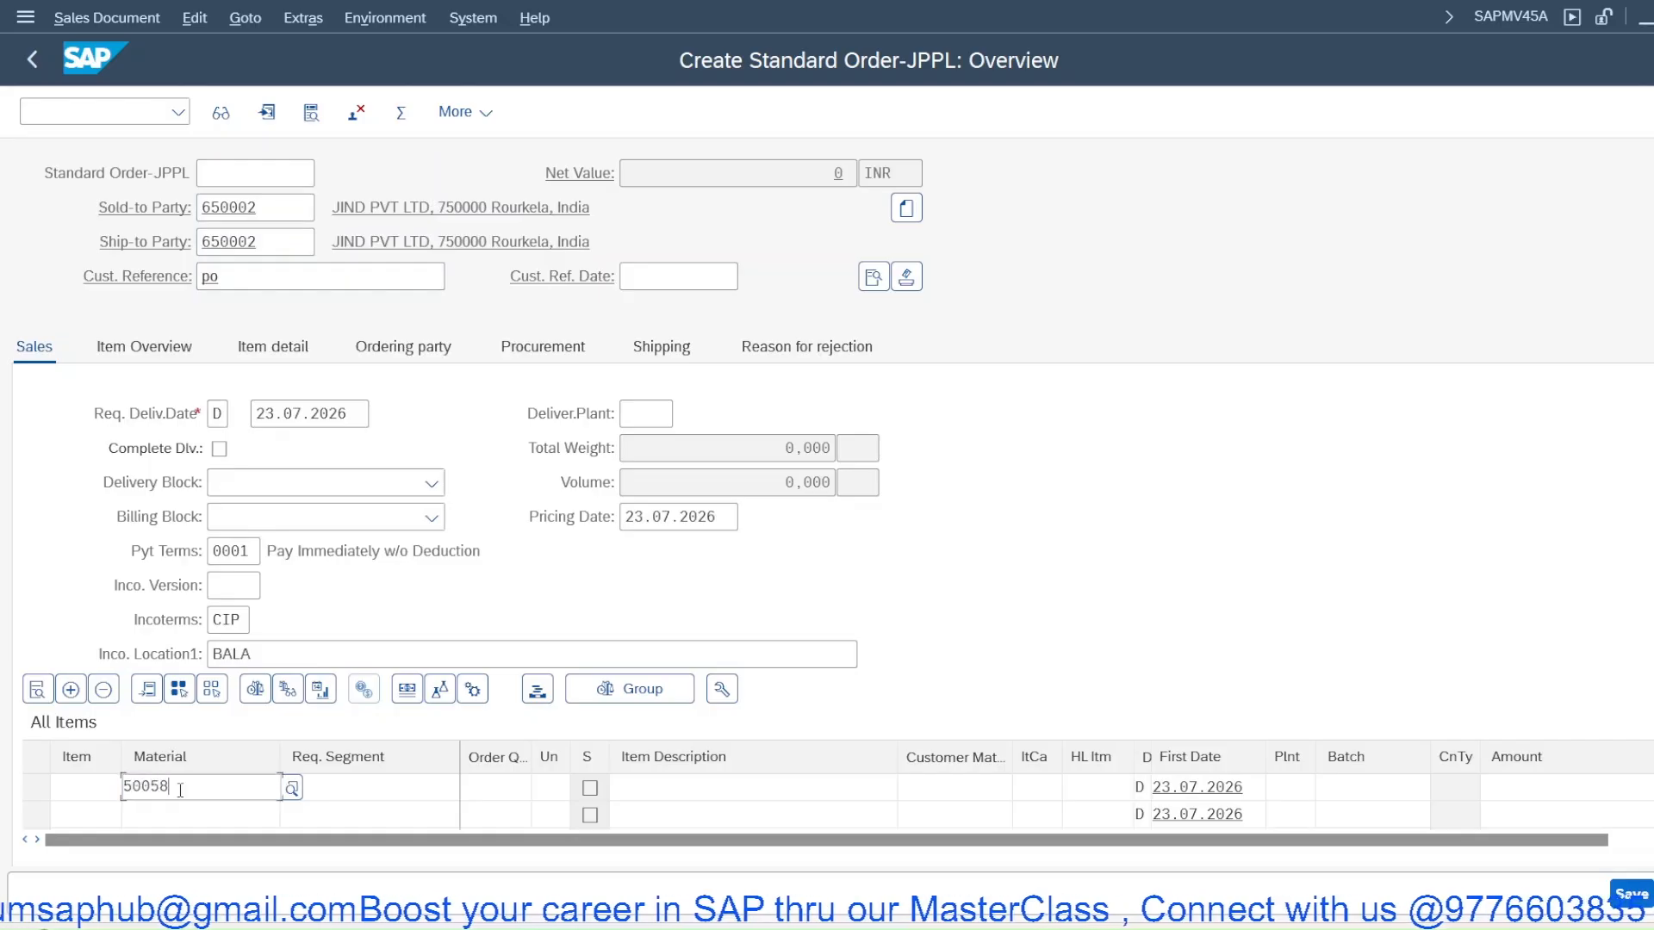
click(484, 787)
text(10)
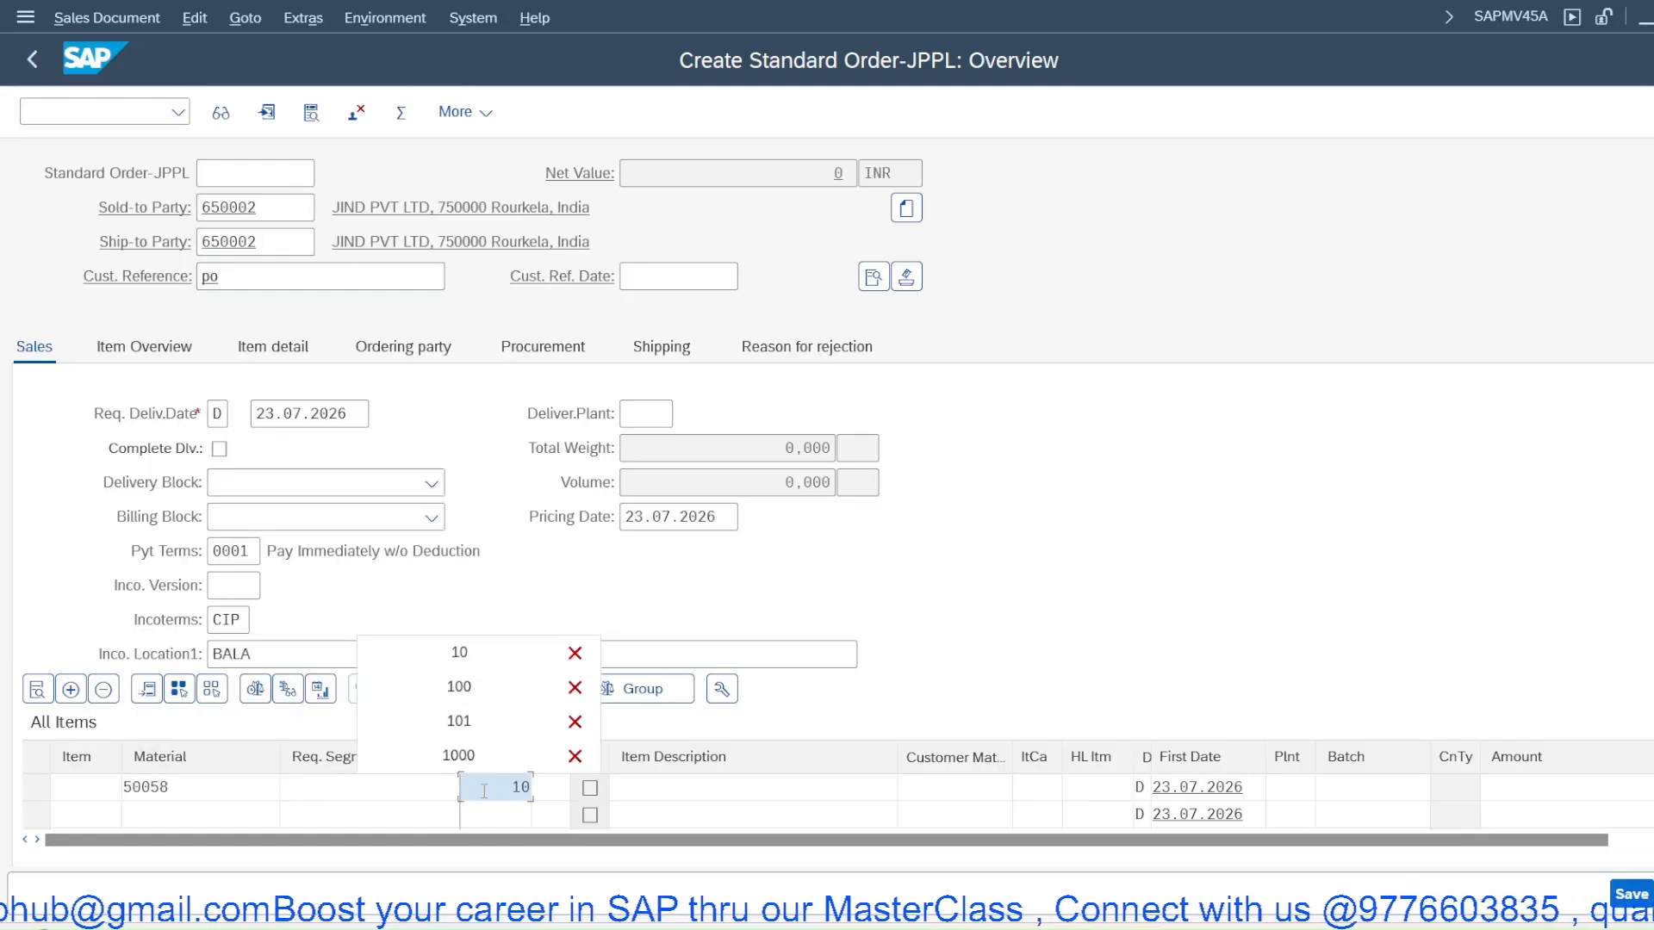
key(Return)
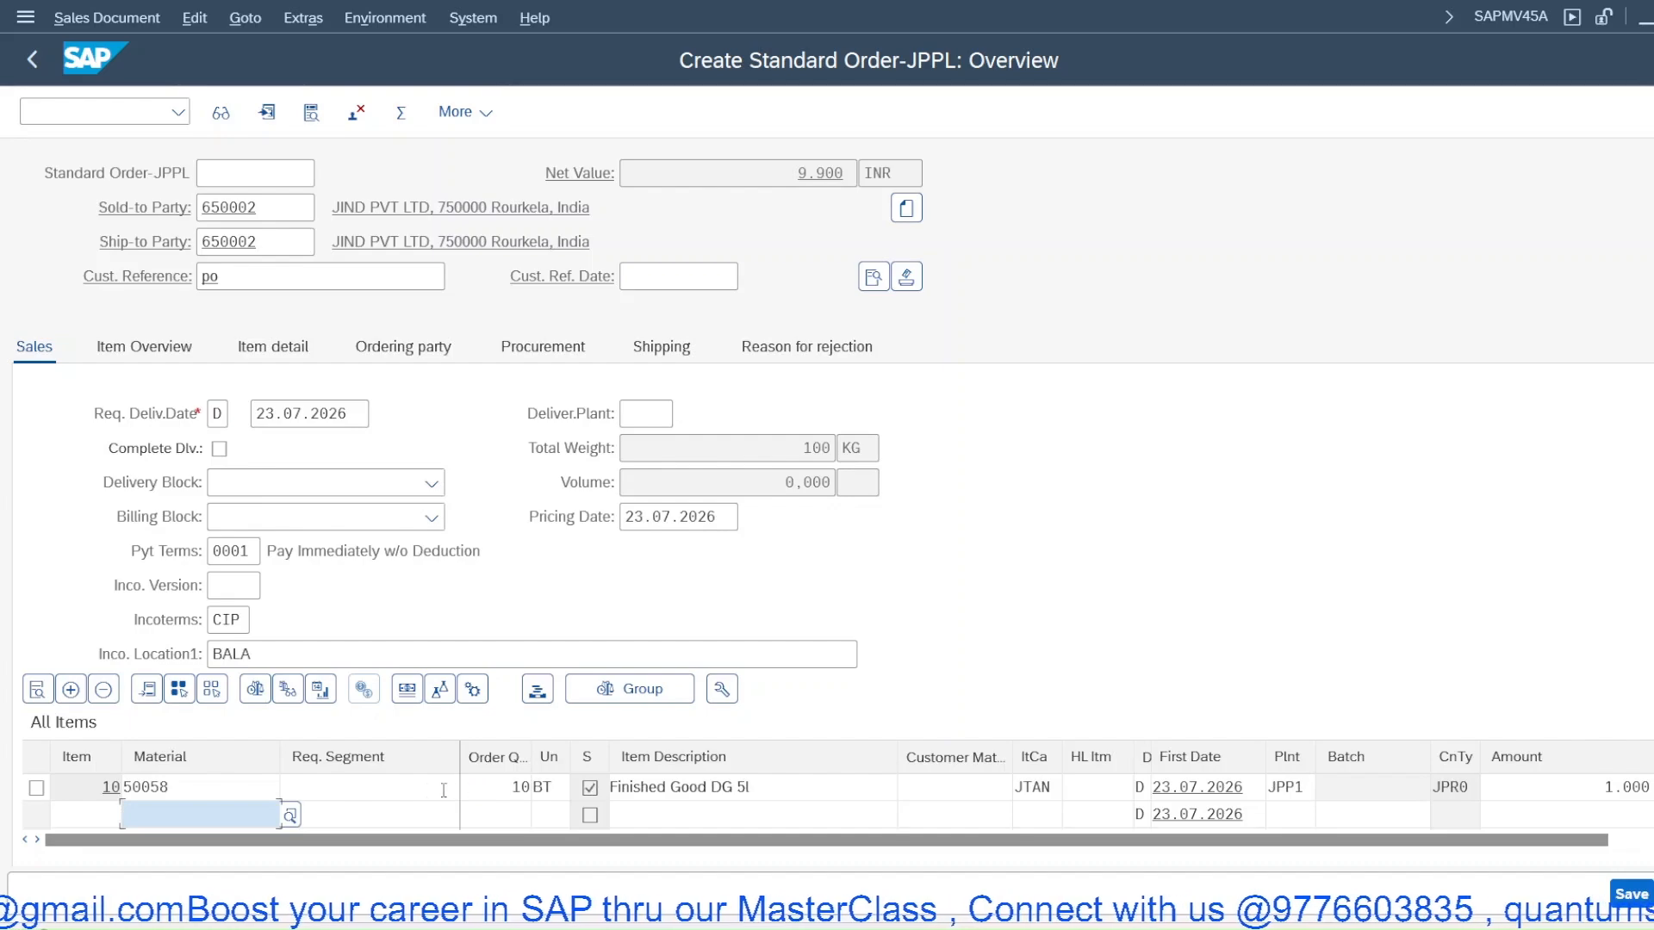
double_click(470, 788)
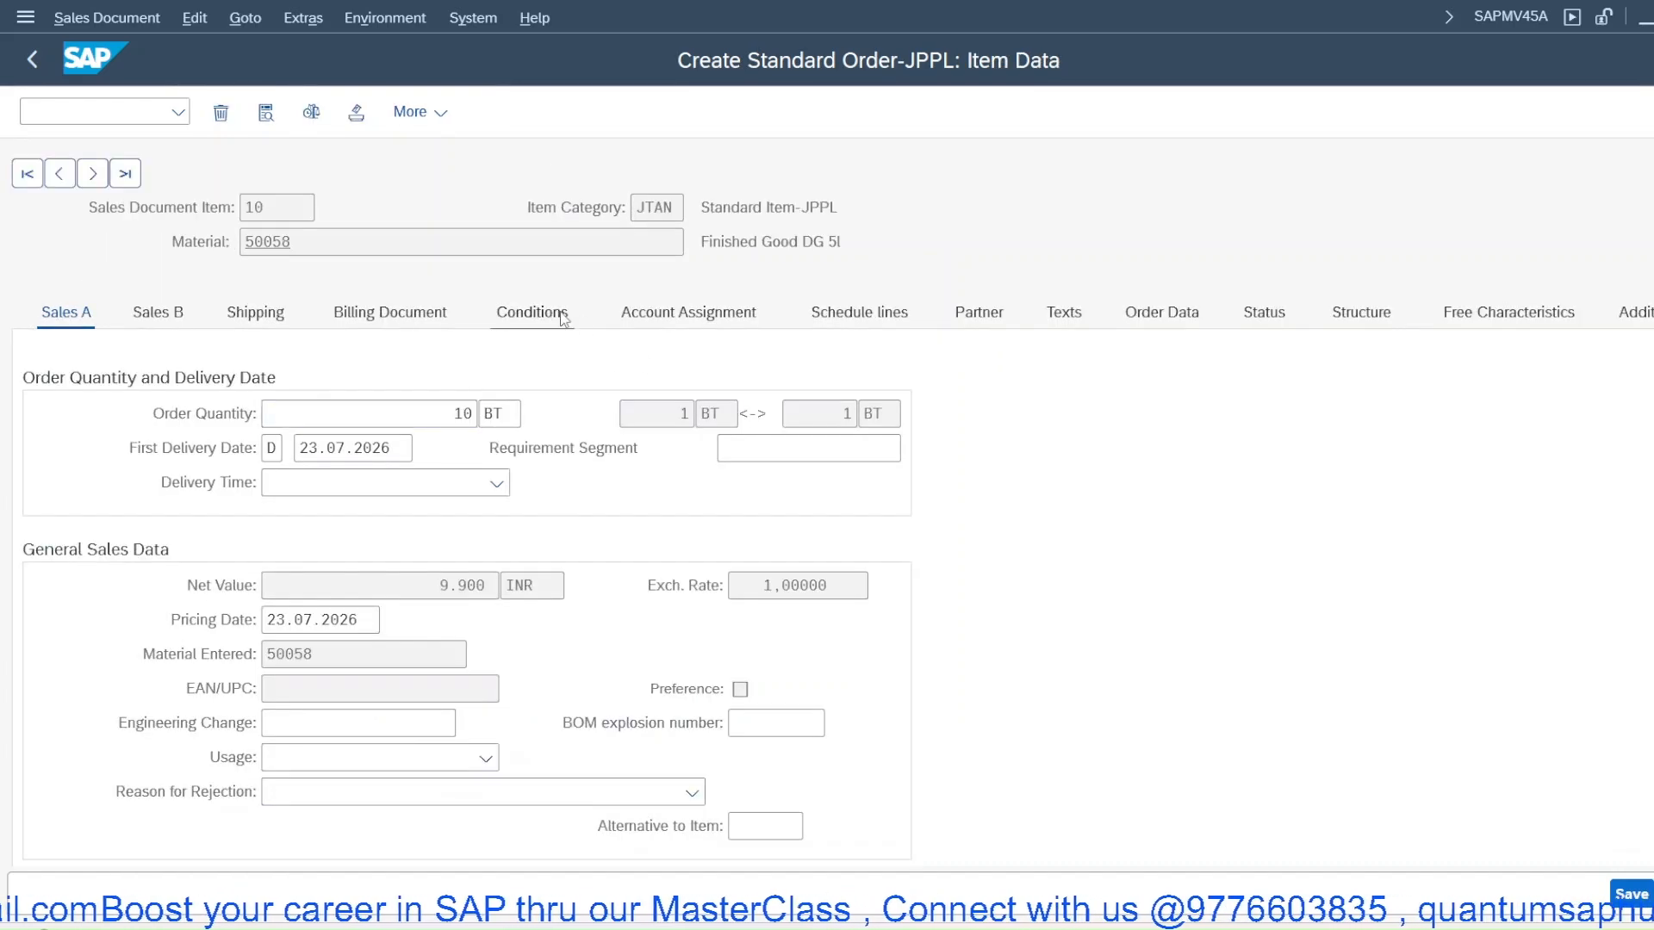
click(531, 313)
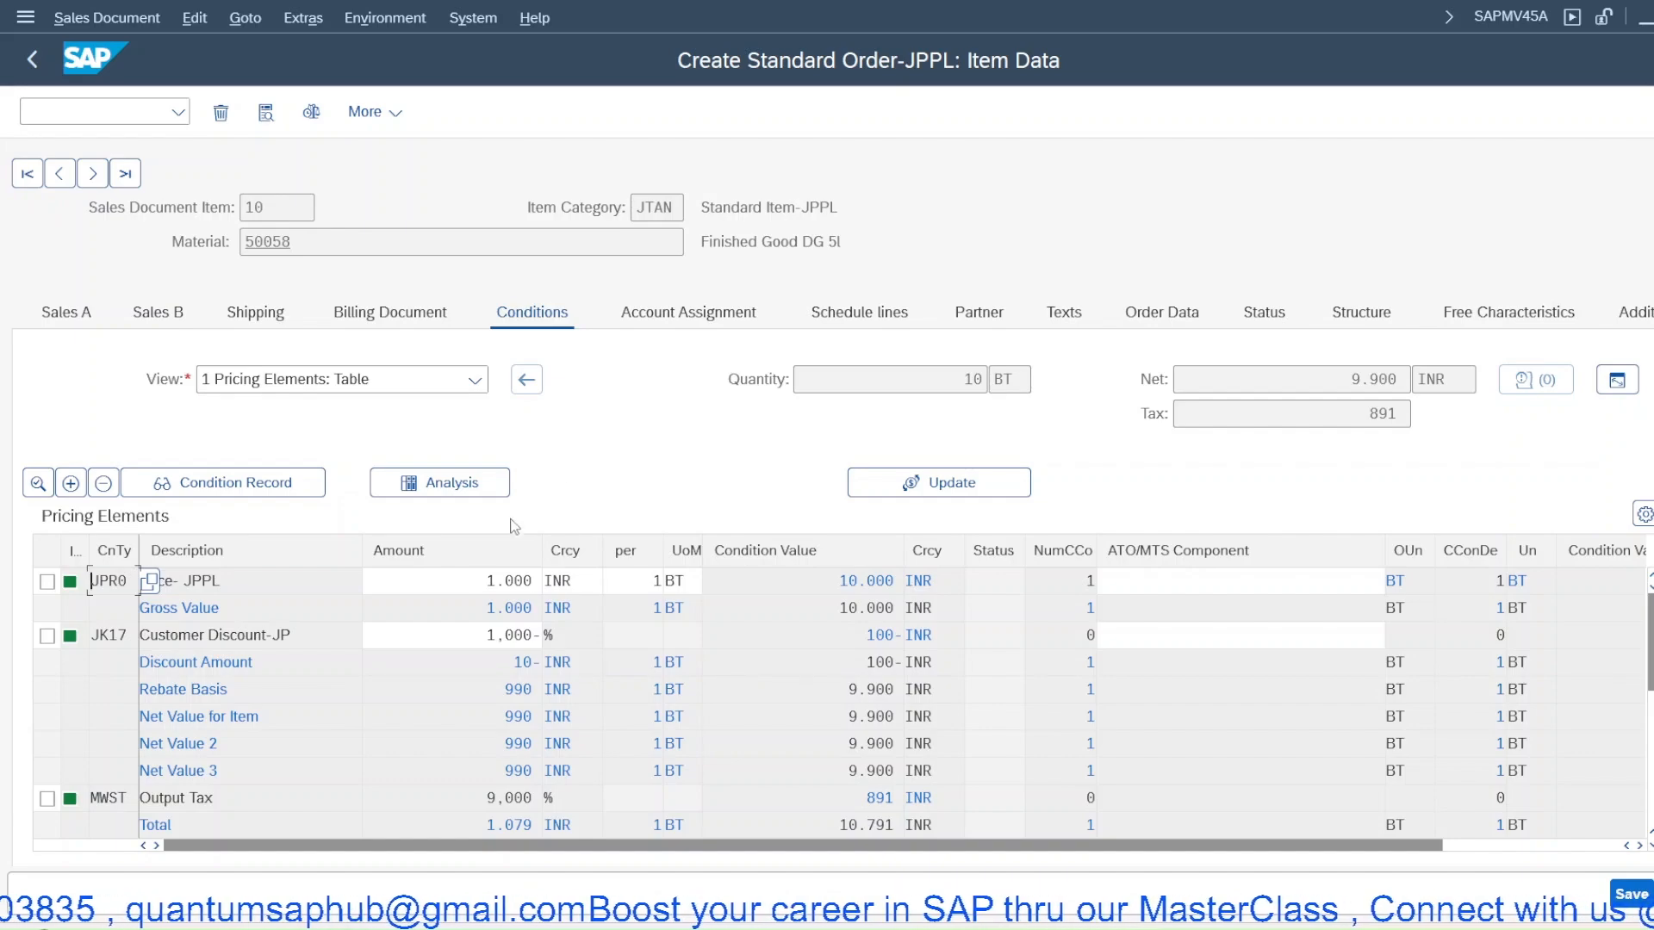
Try the item's JPR0 price at 800 INR and at 1200 INR to compare the resulting discount
drag(474, 581, 708, 569)
text(800)
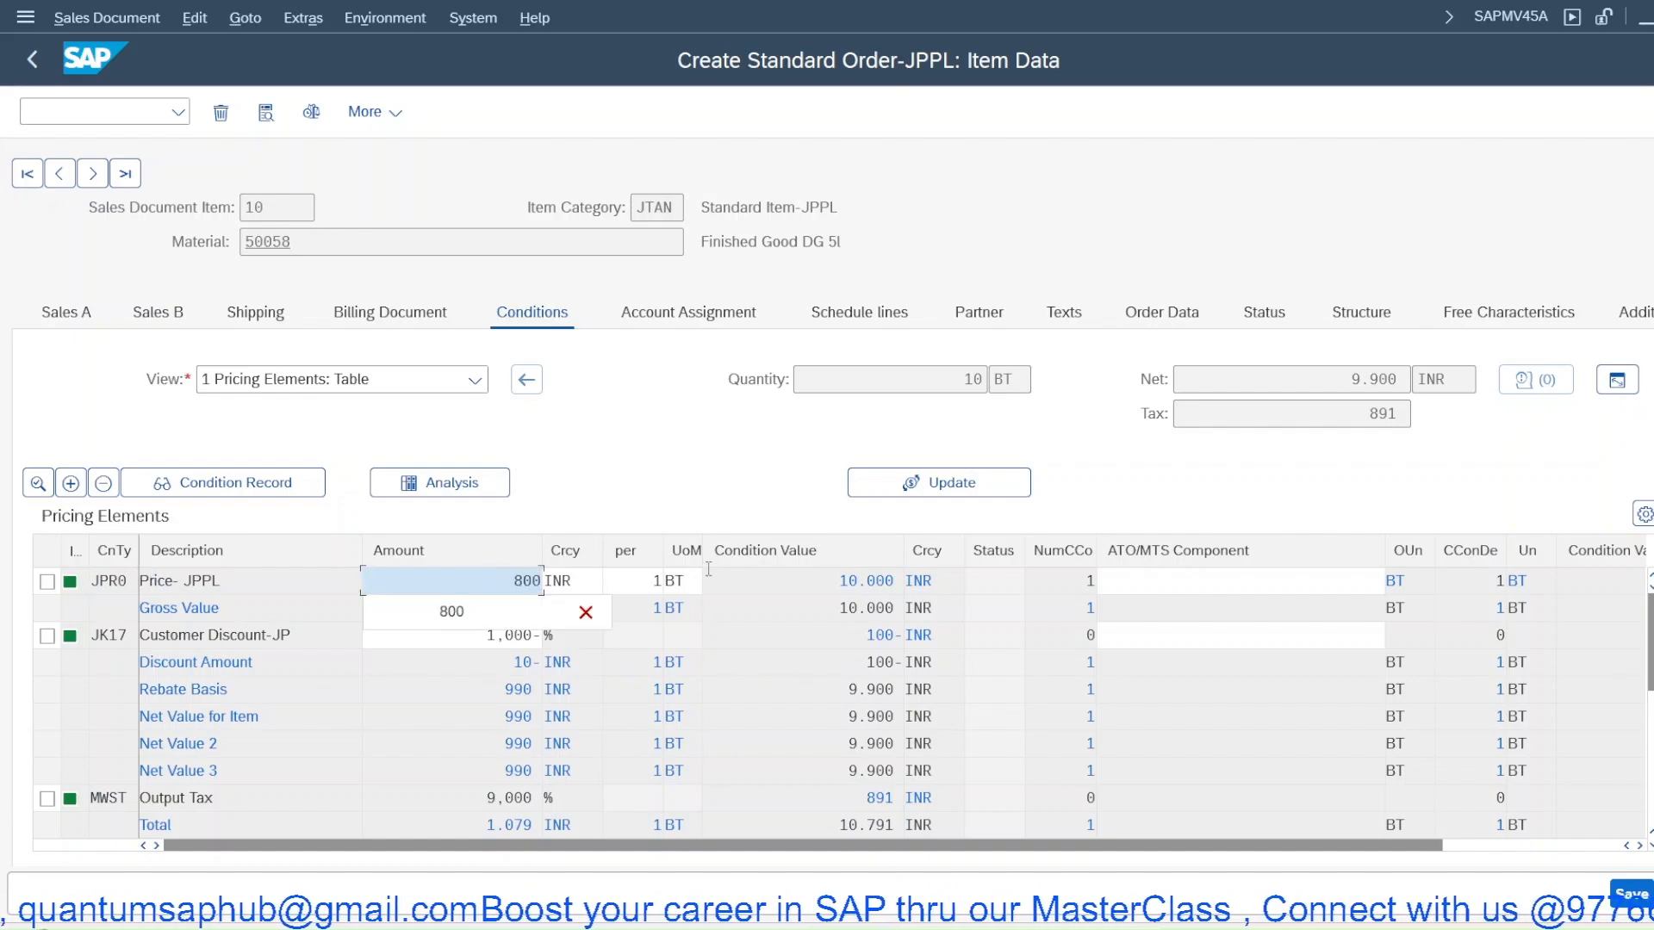
key(Return)
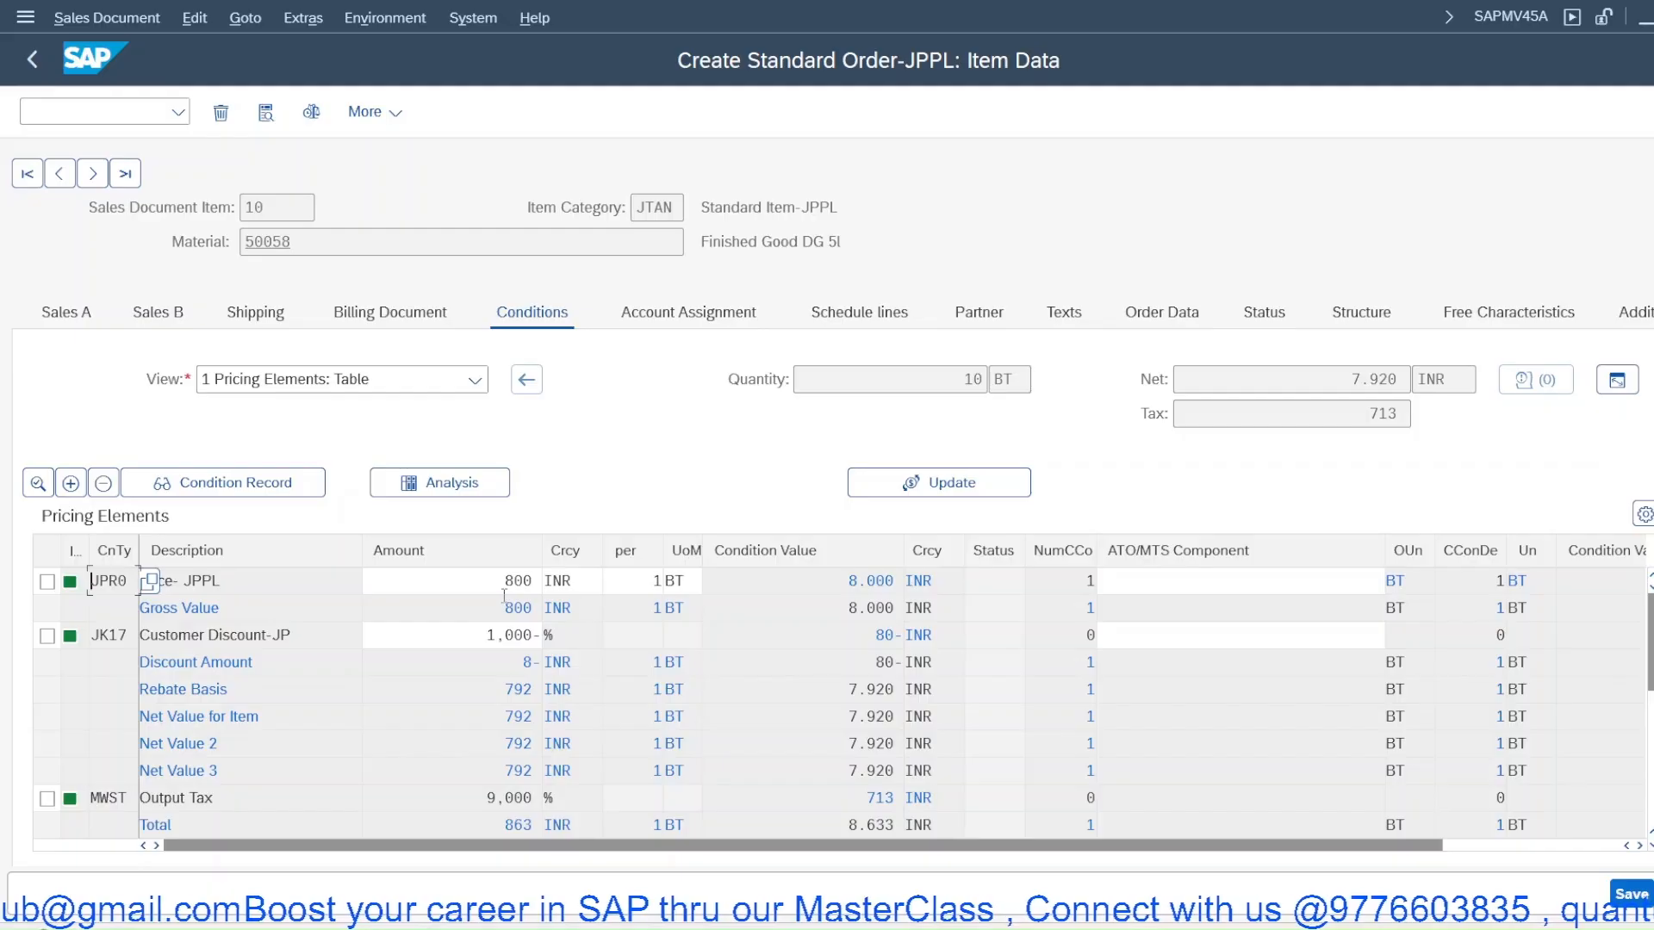
drag(507, 580, 649, 585)
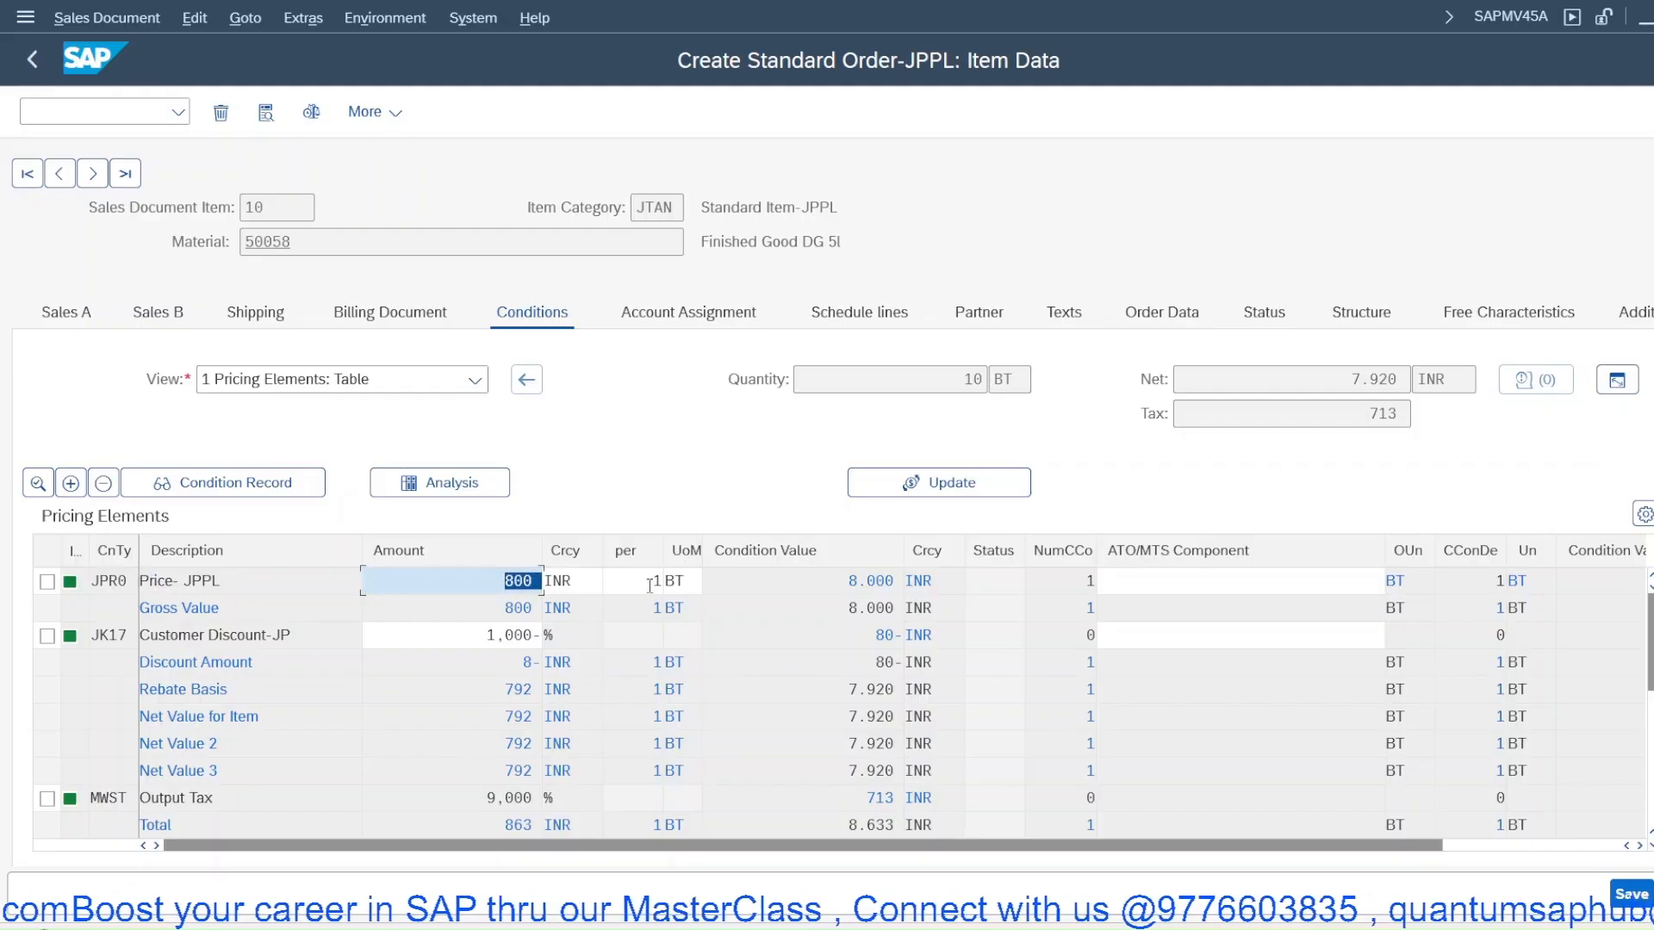
text(1200)
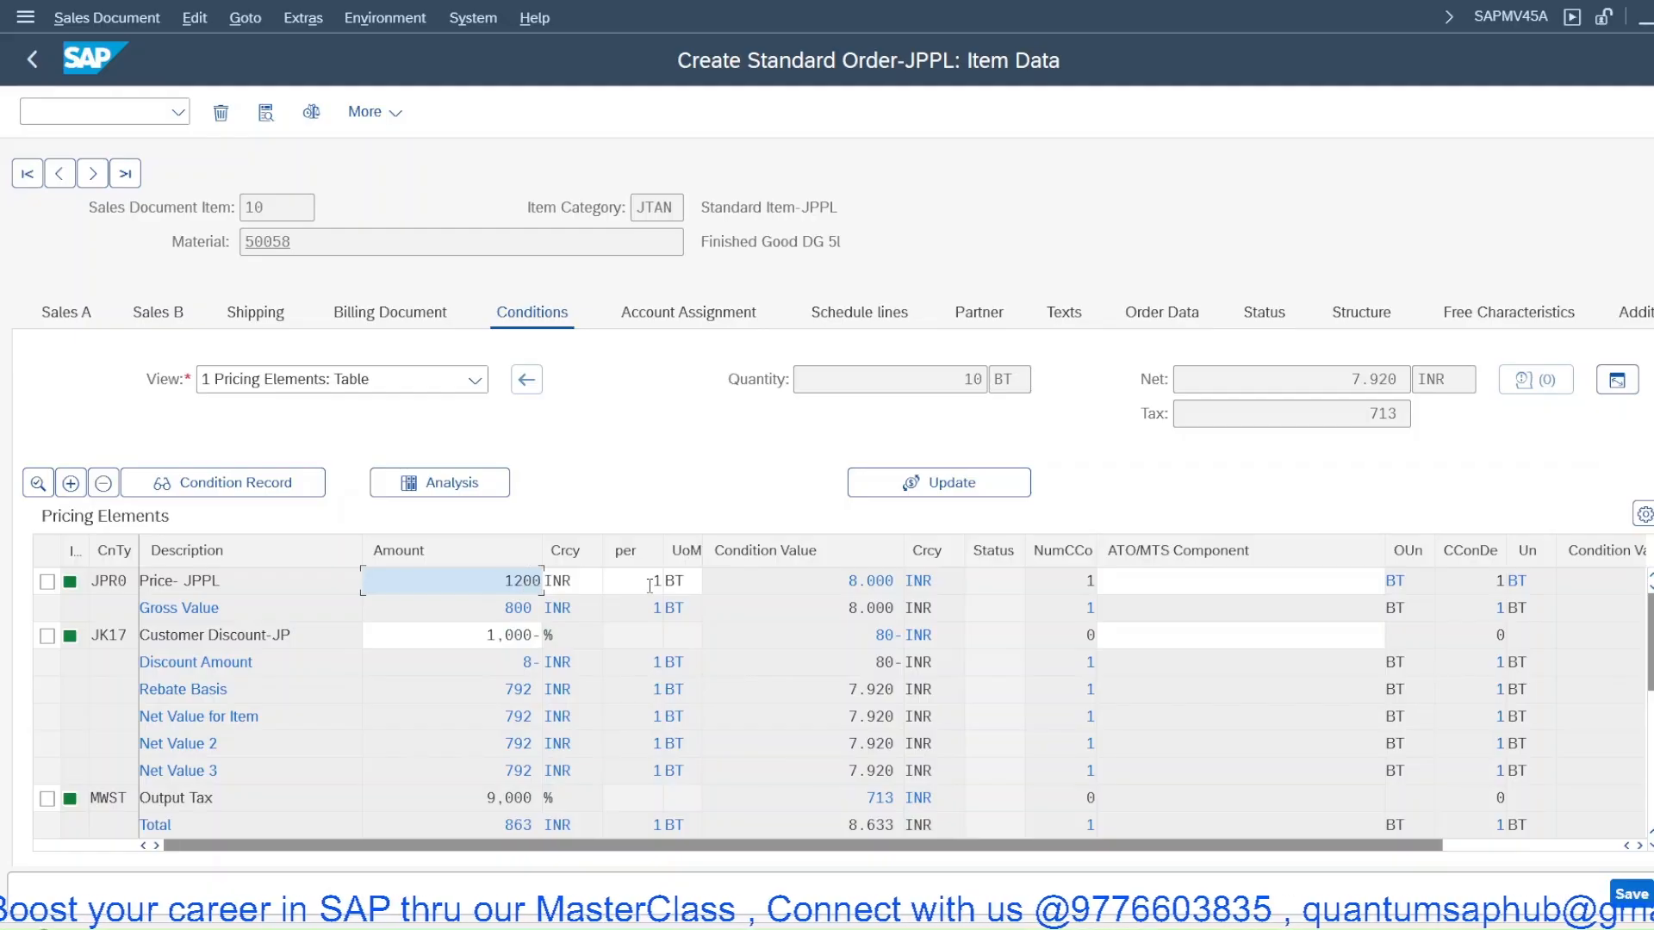
key(Return)
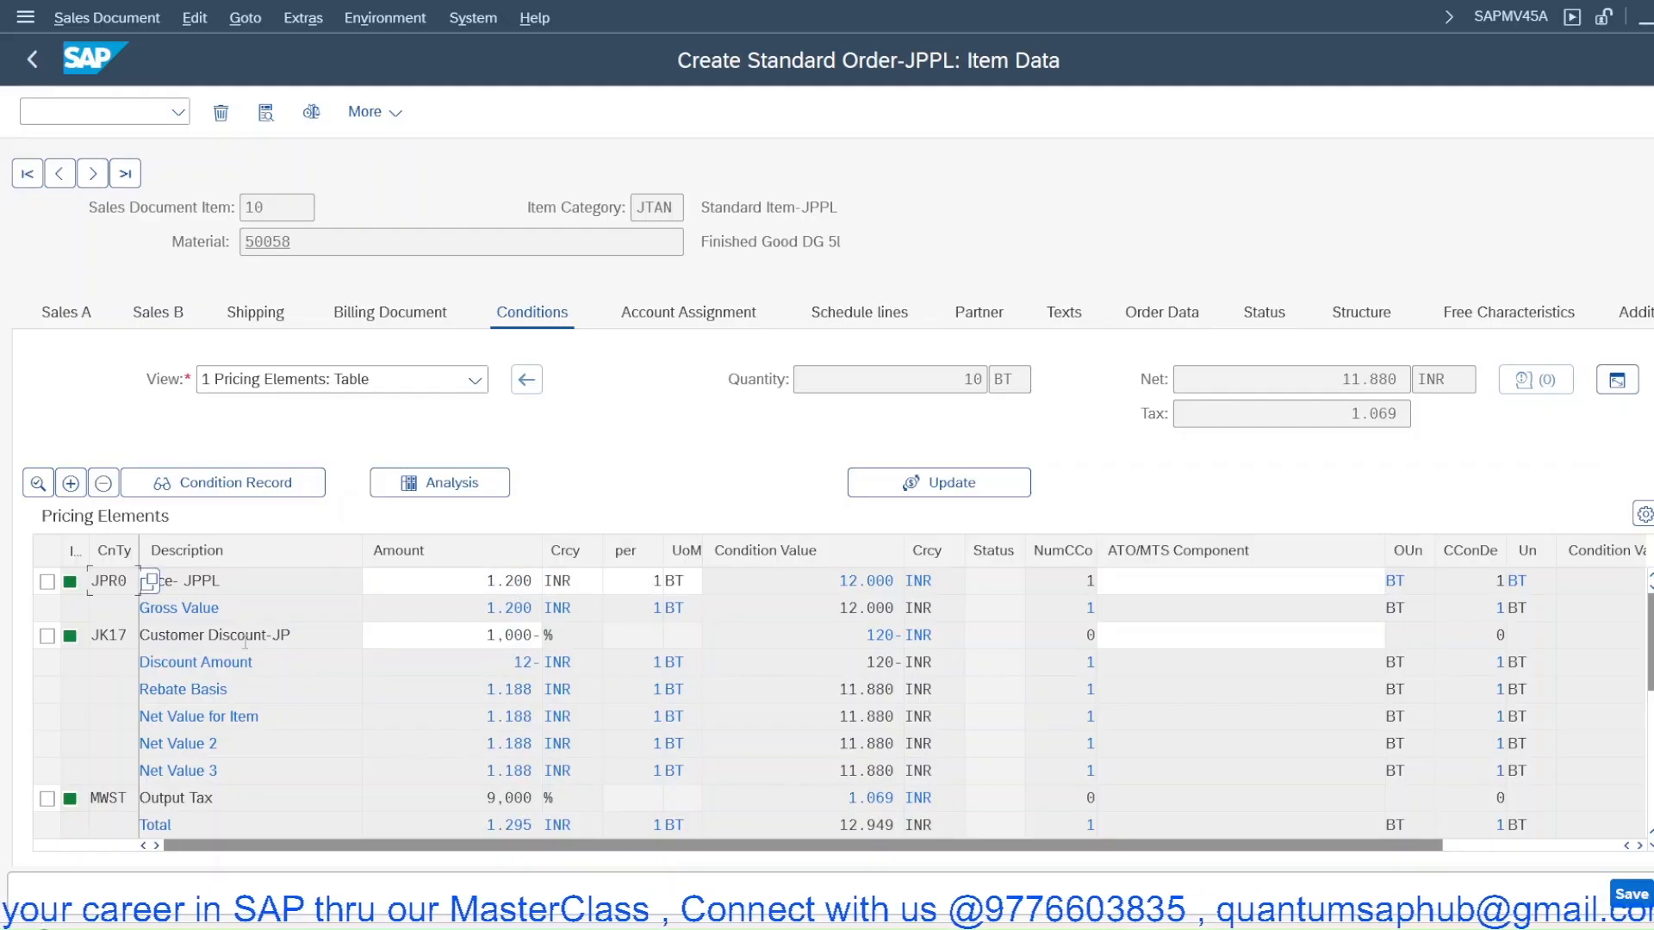
Examine JK05 and its access 010 in the pricing analysis, and return to the item conditions
click(162, 634)
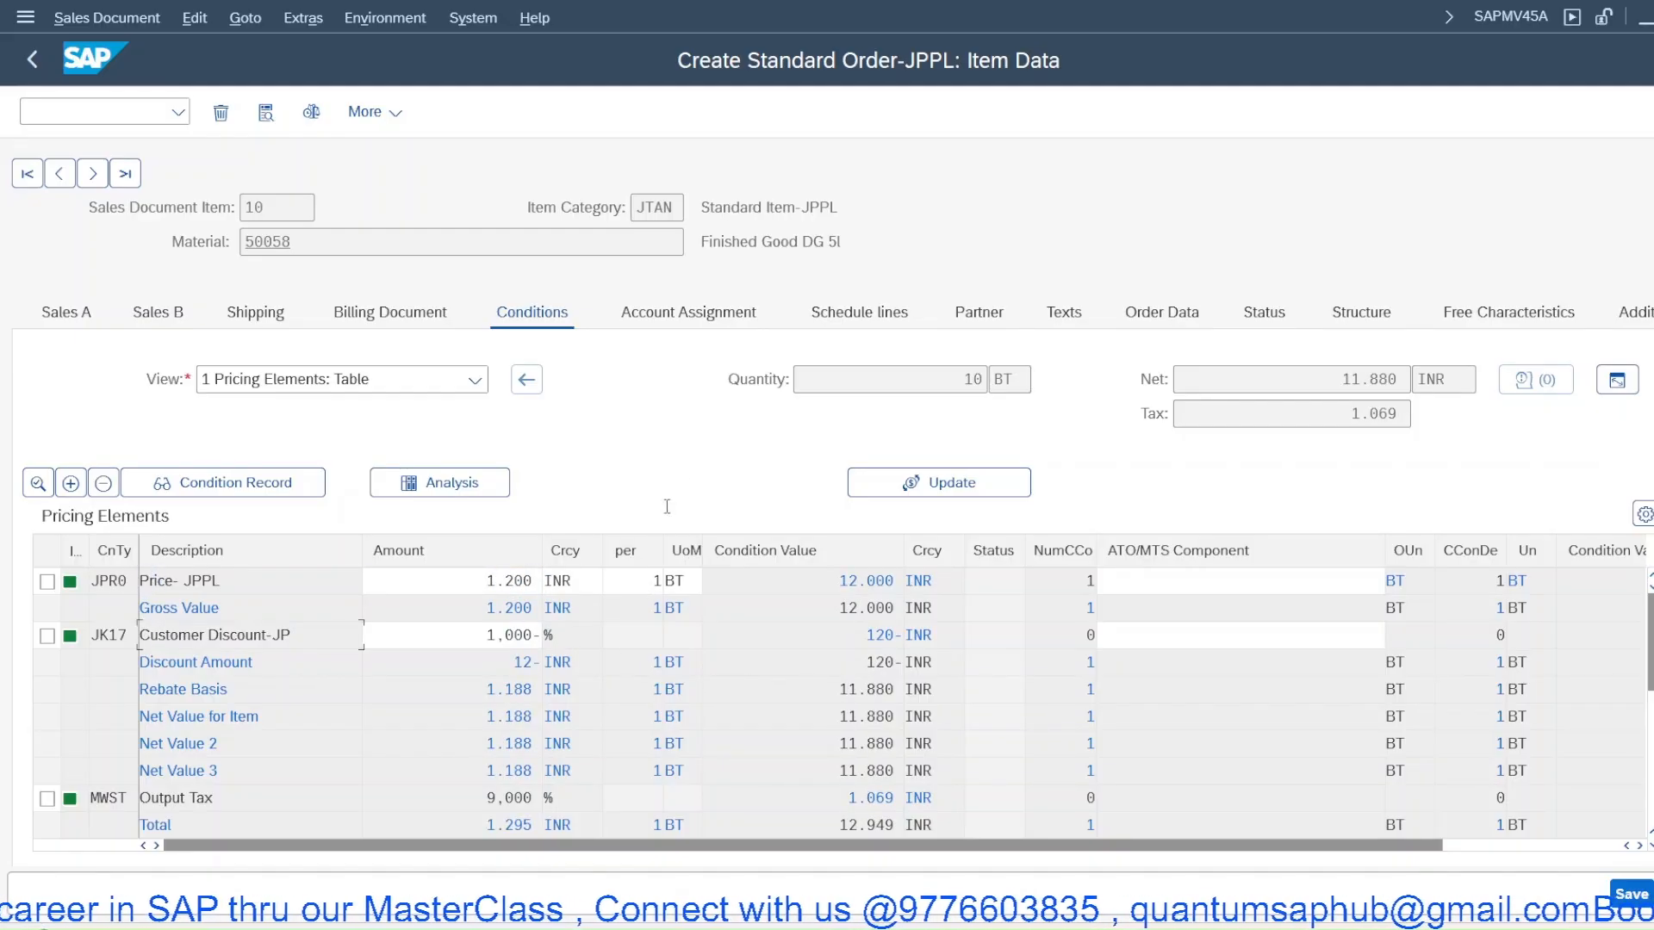
click(402, 495)
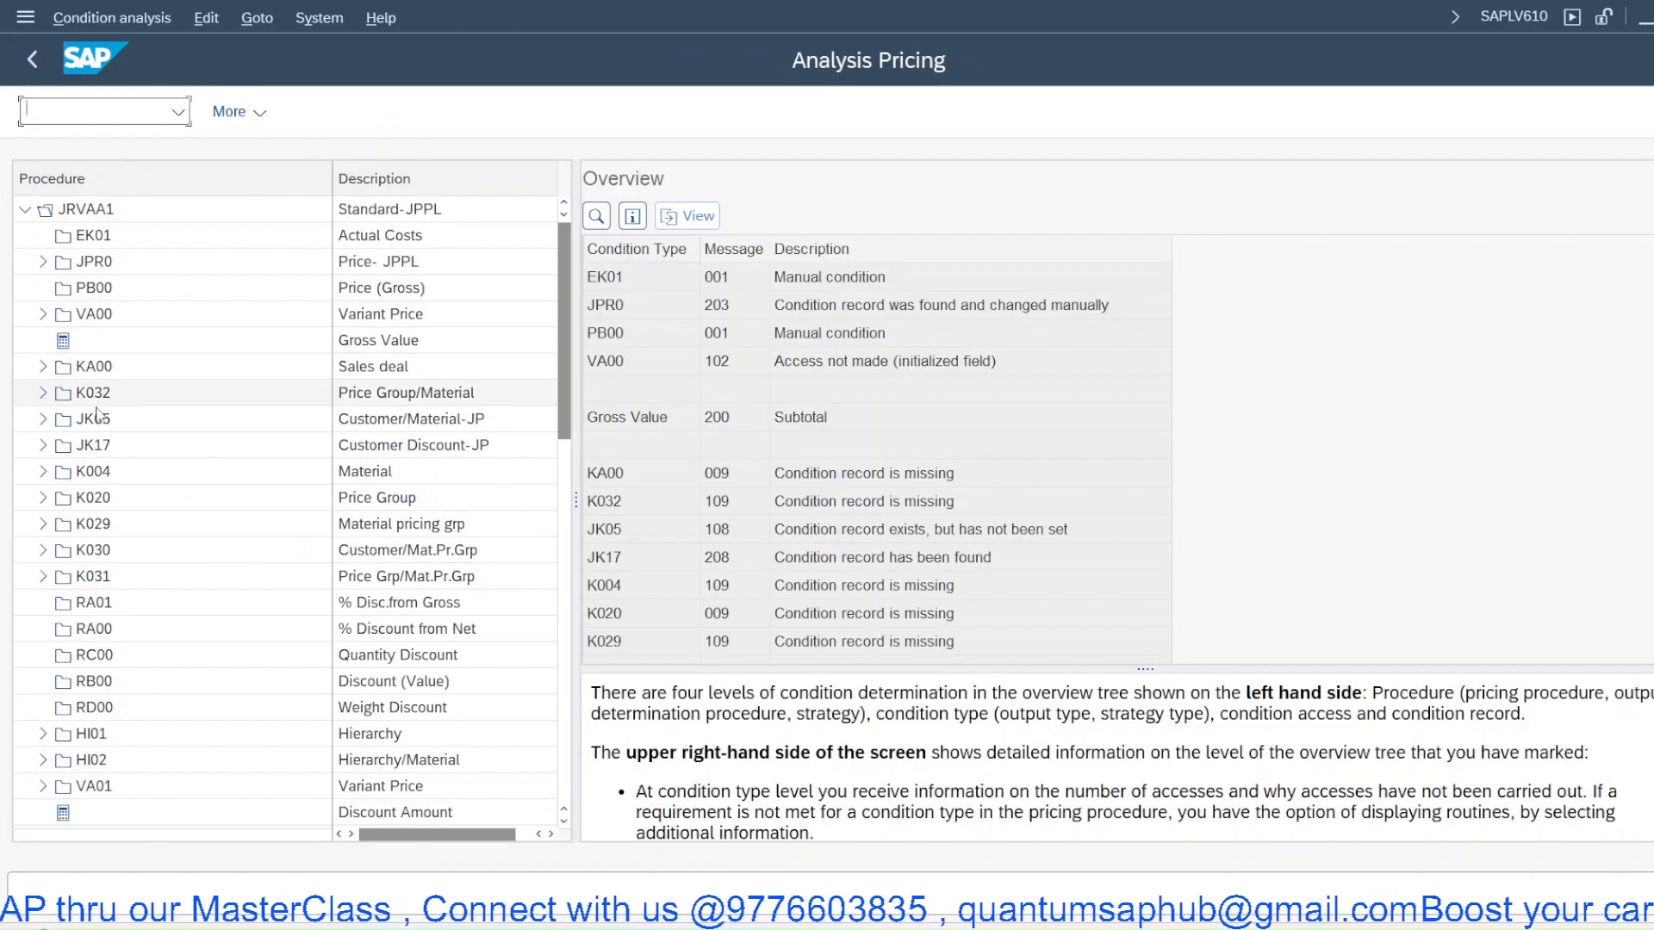
double_click(102, 424)
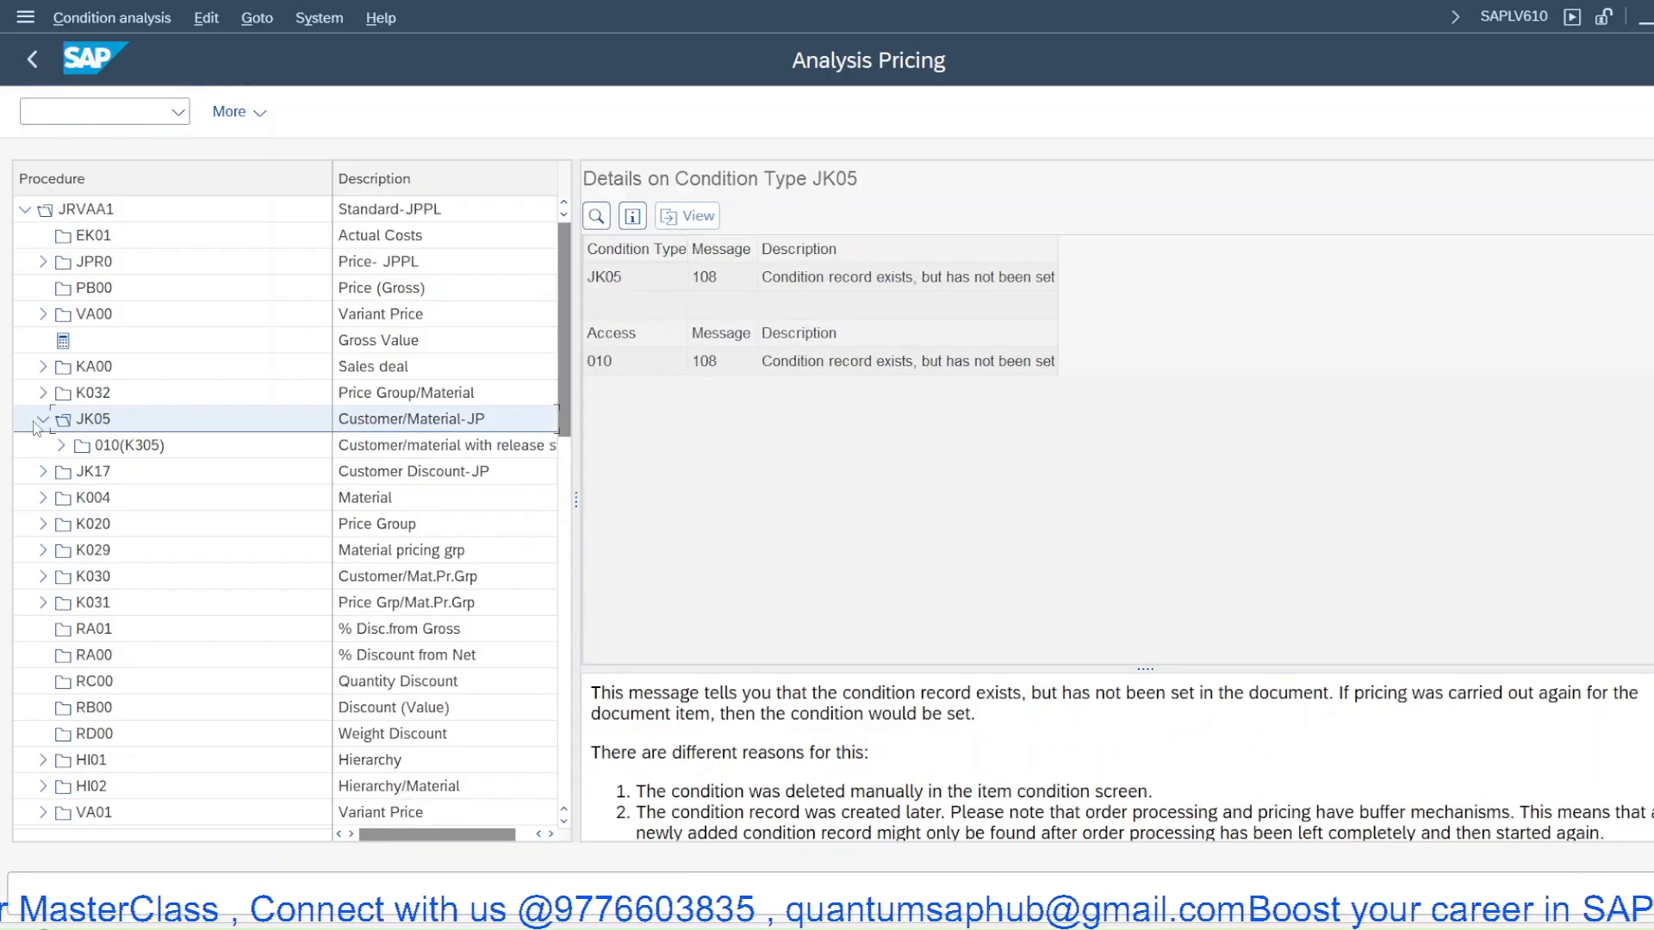
double_click(104, 449)
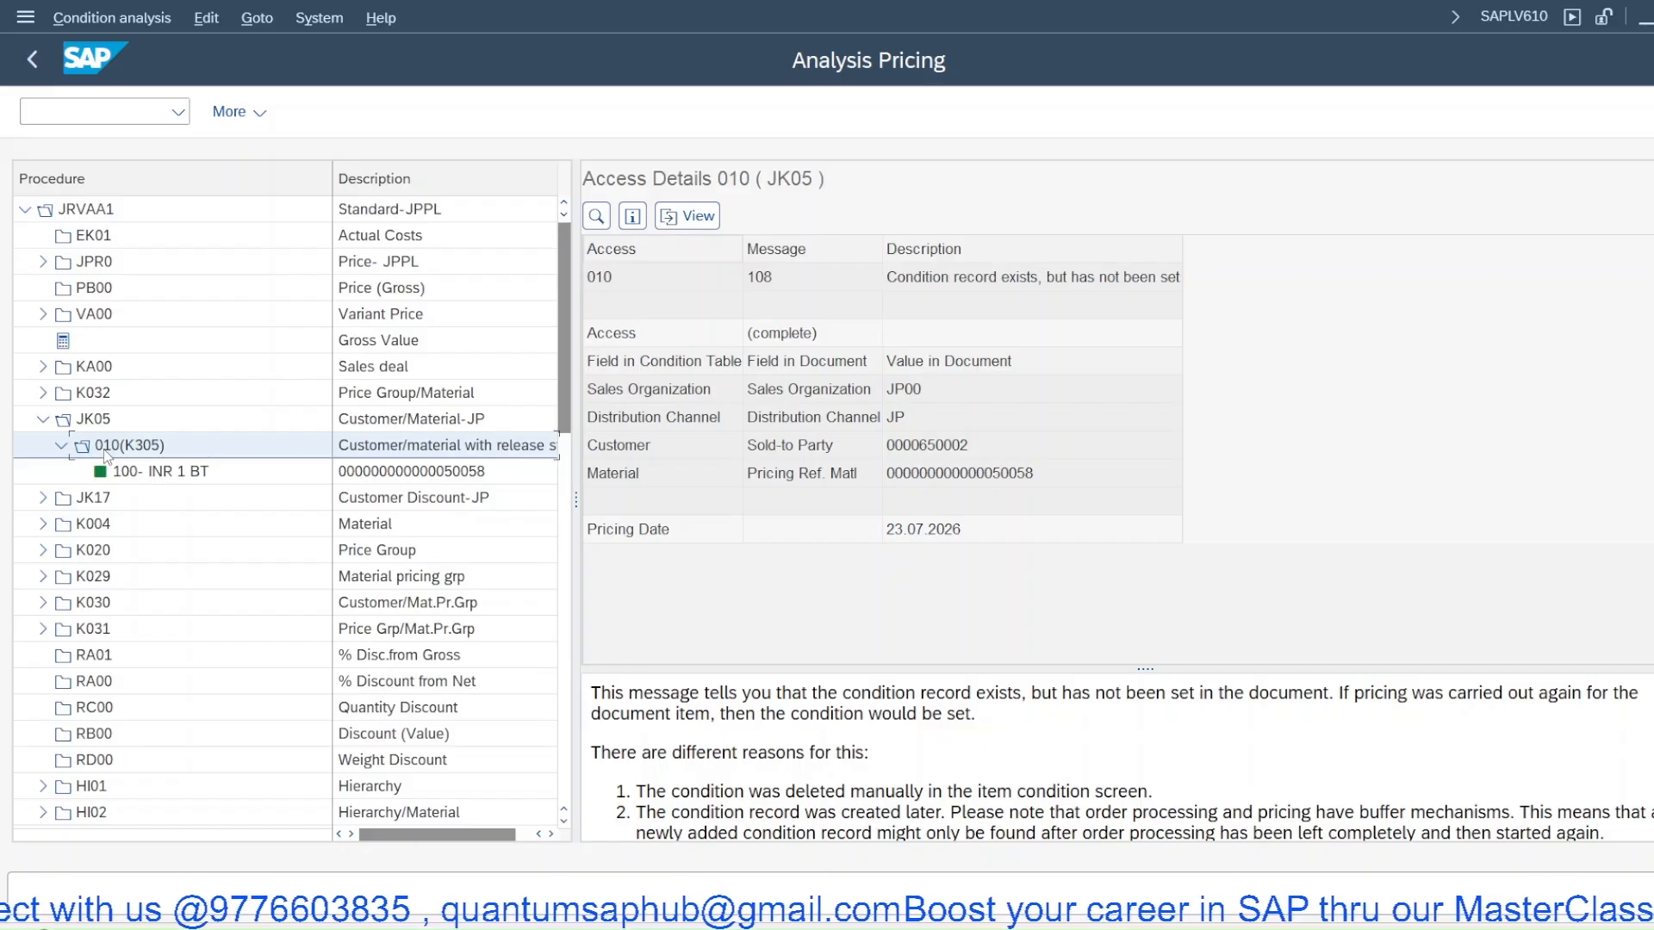
right_click(612, 118)
click(659, 175)
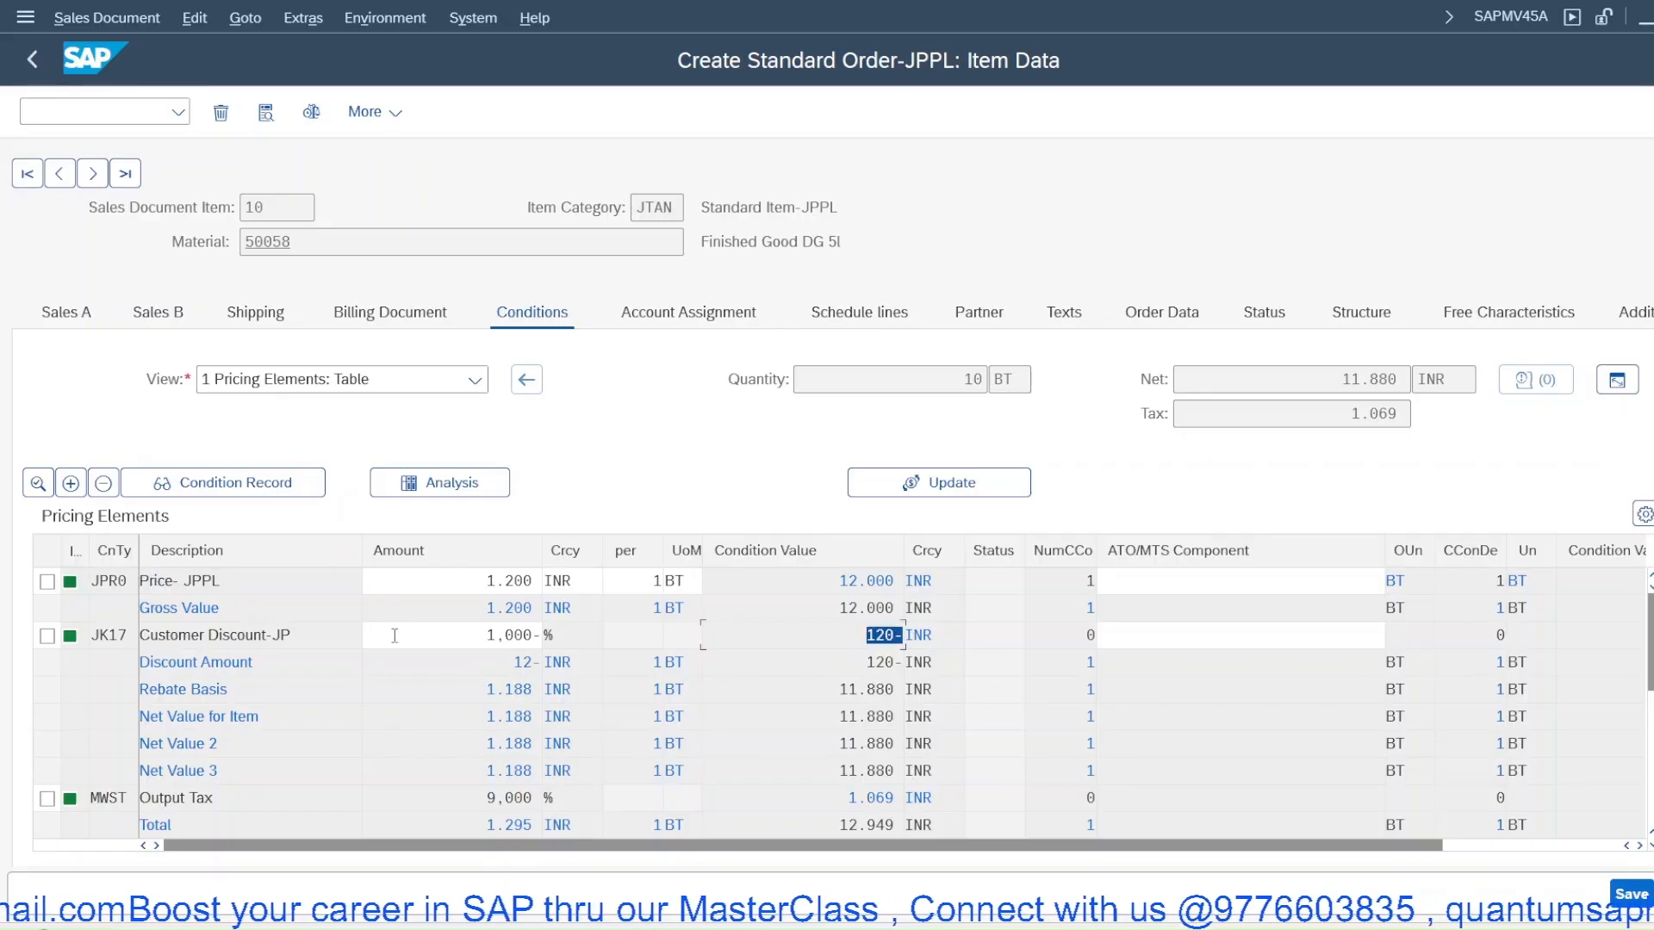
Set the item's JPR0 price back to 800 INR
click(457, 586)
text(8)
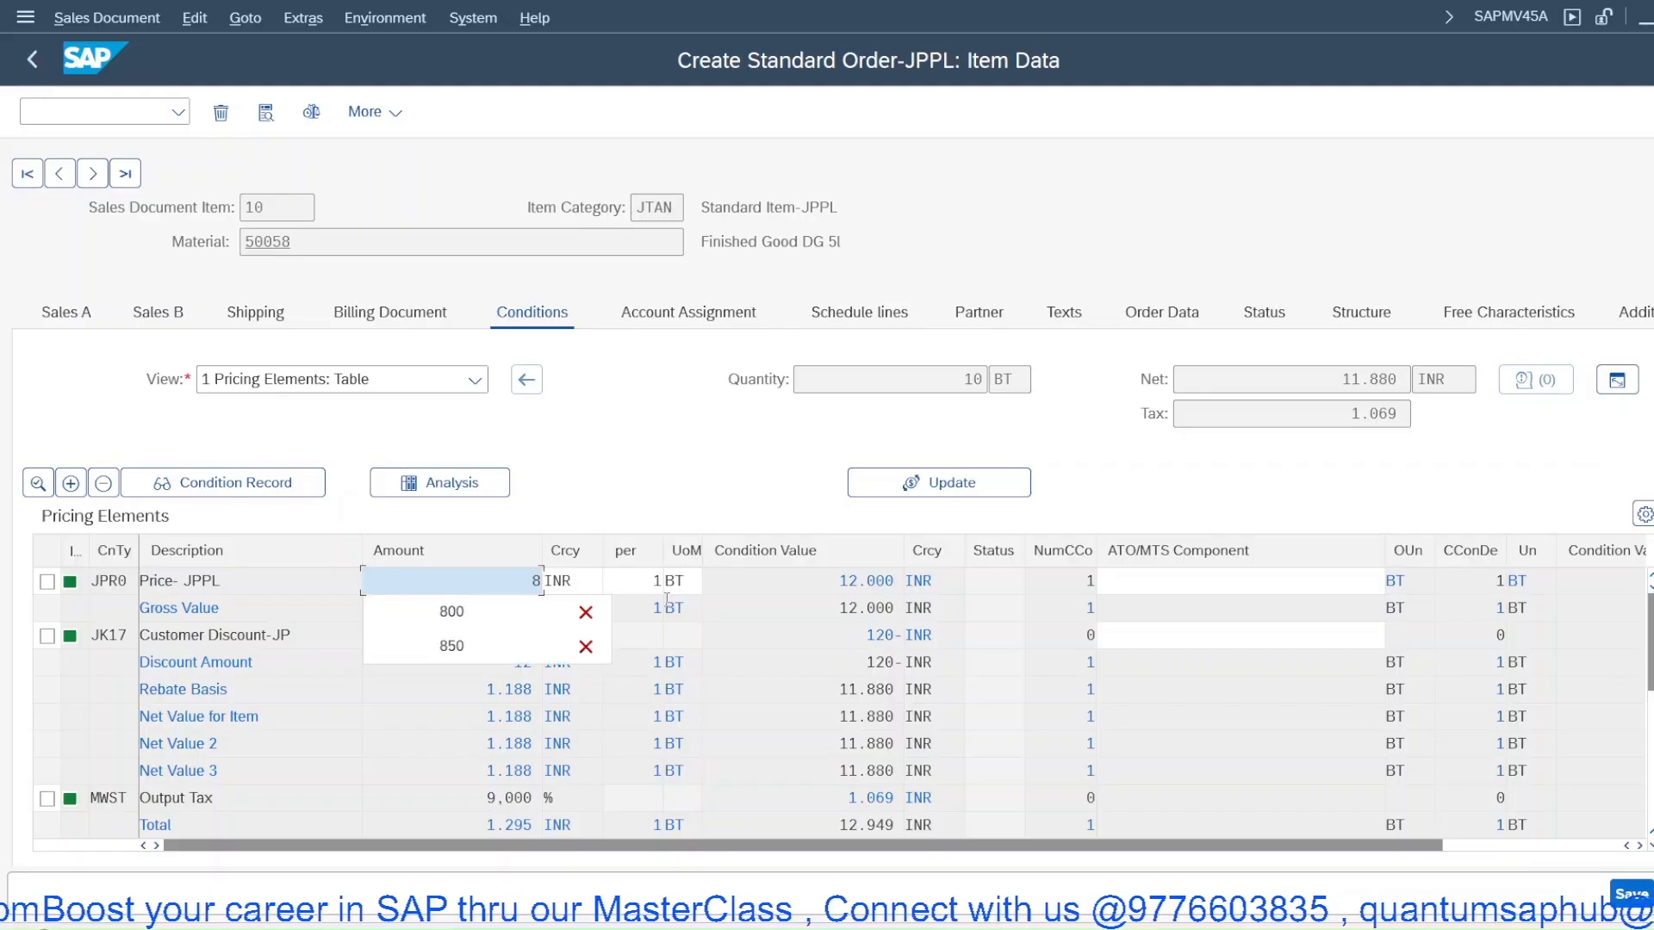
text(00)
key(Return)
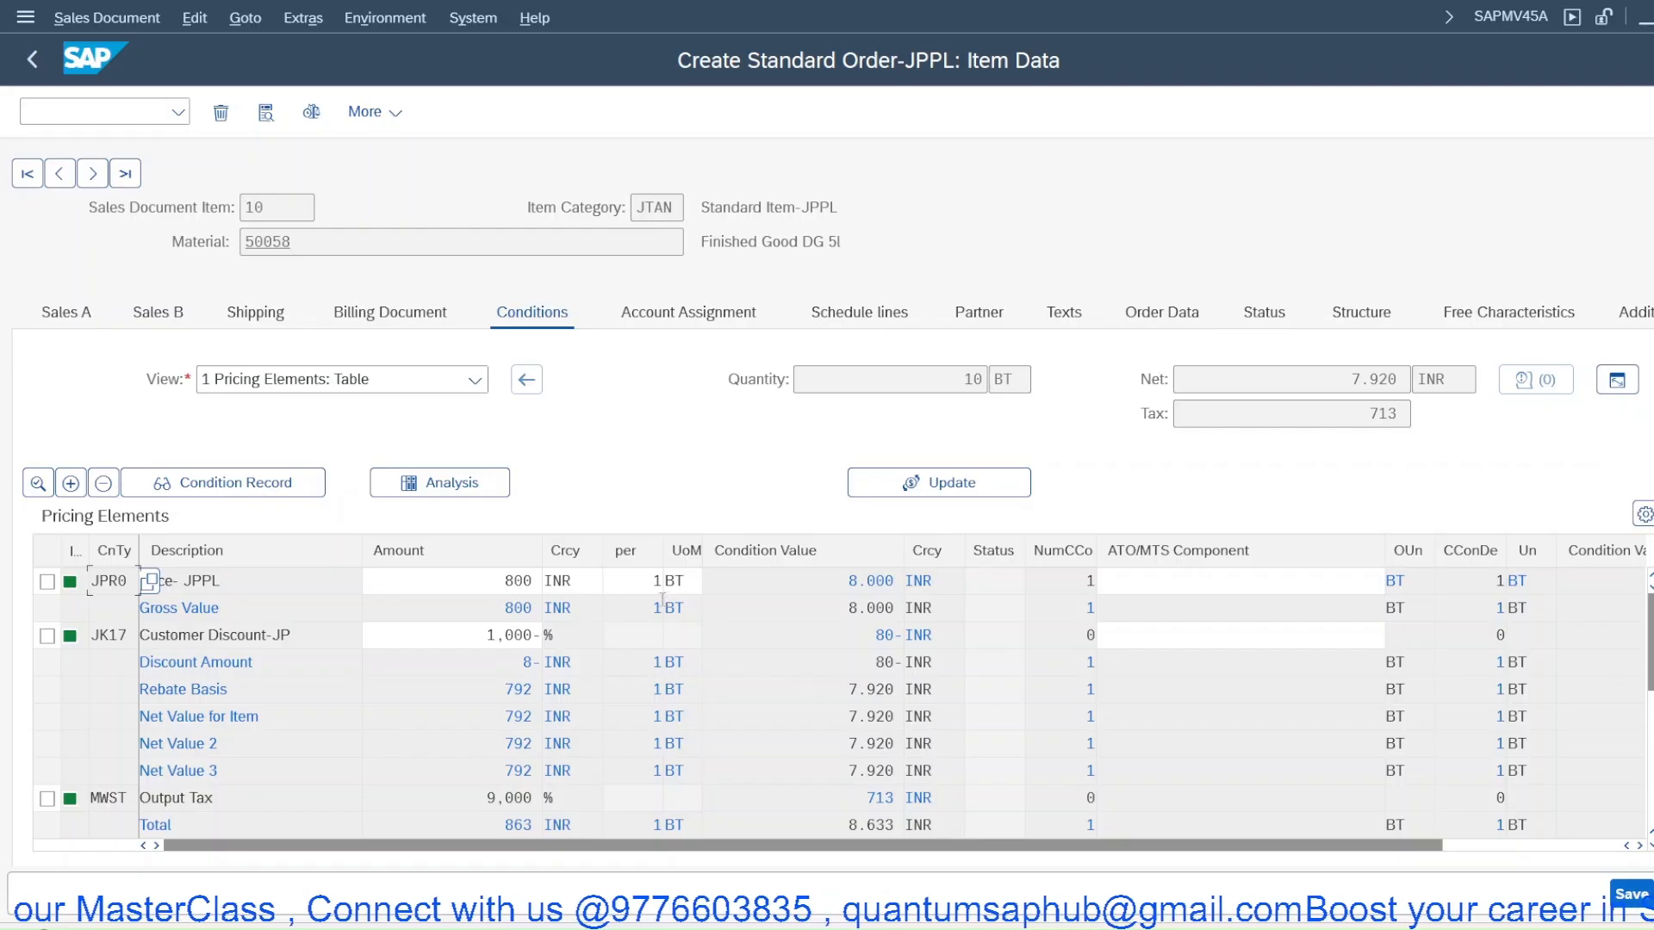
Recheck JK05 access 010 in the pricing analysis, and return to the item conditions to review the discount amount
click(433, 494)
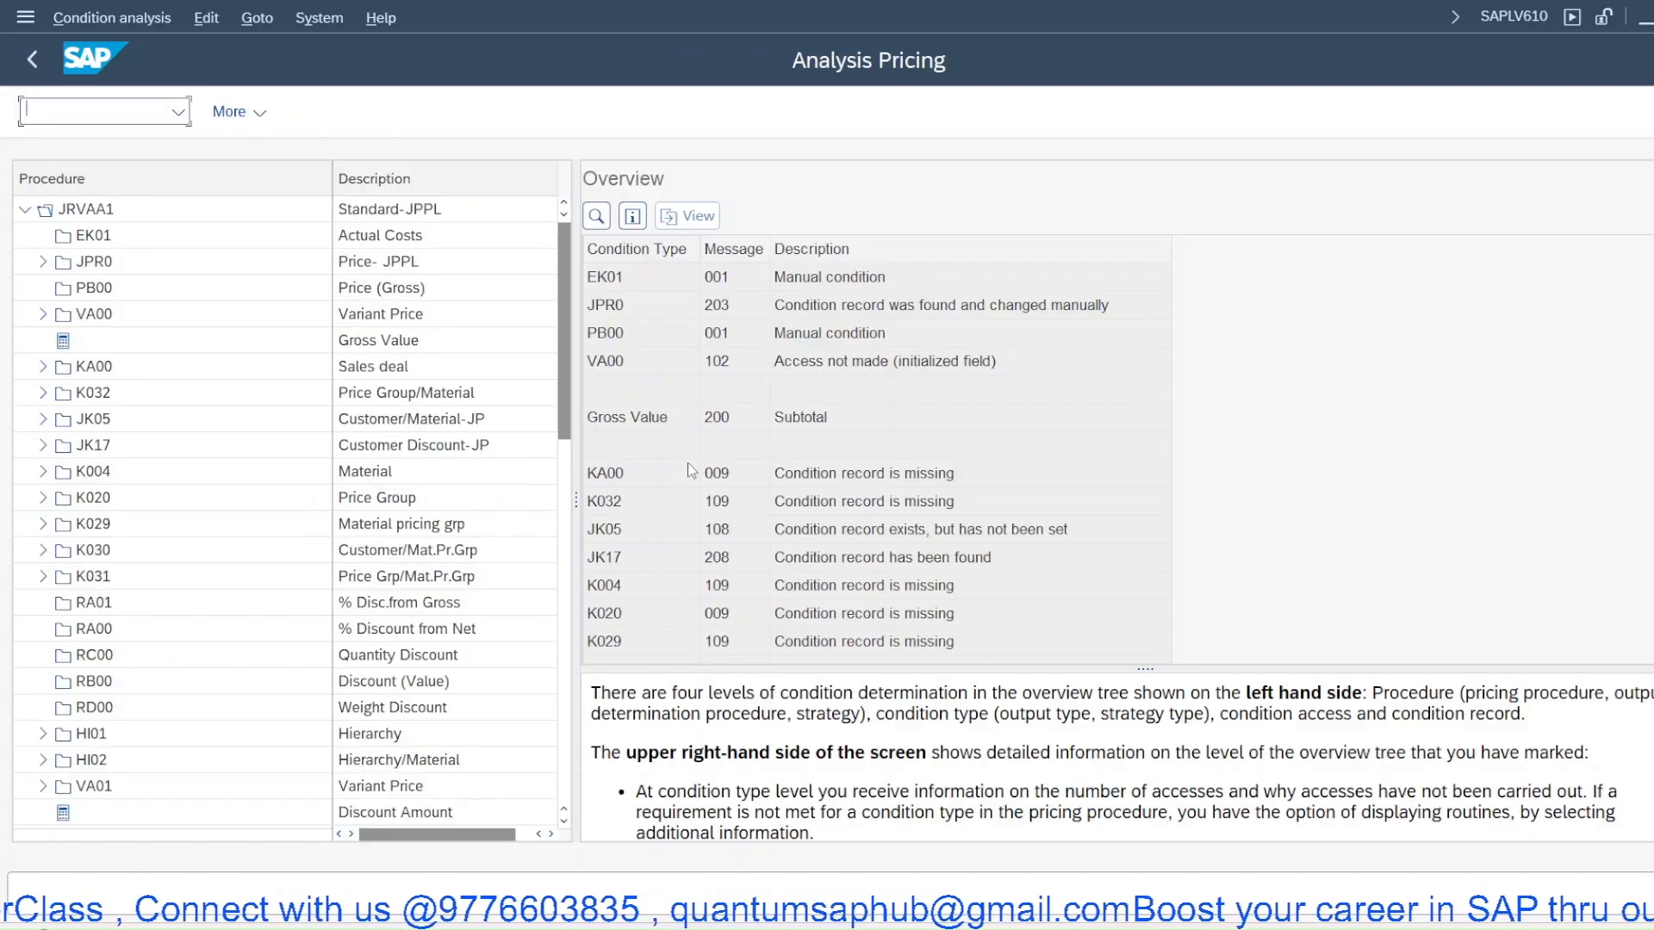
click(43, 421)
double_click(129, 445)
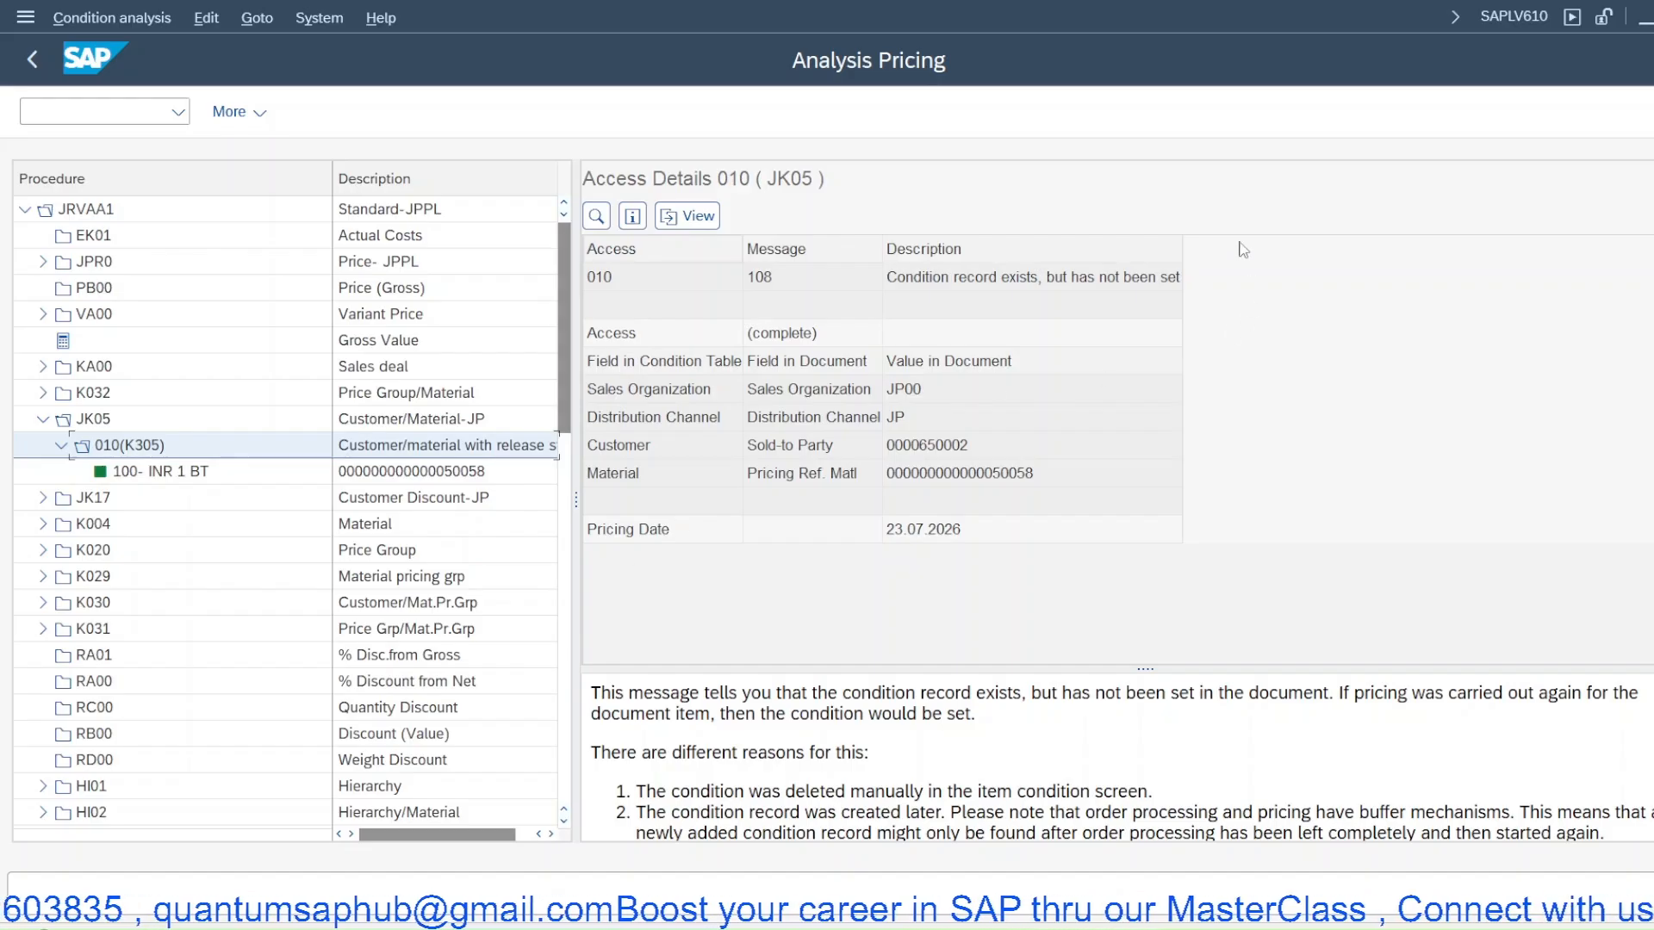
right_click(918, 143)
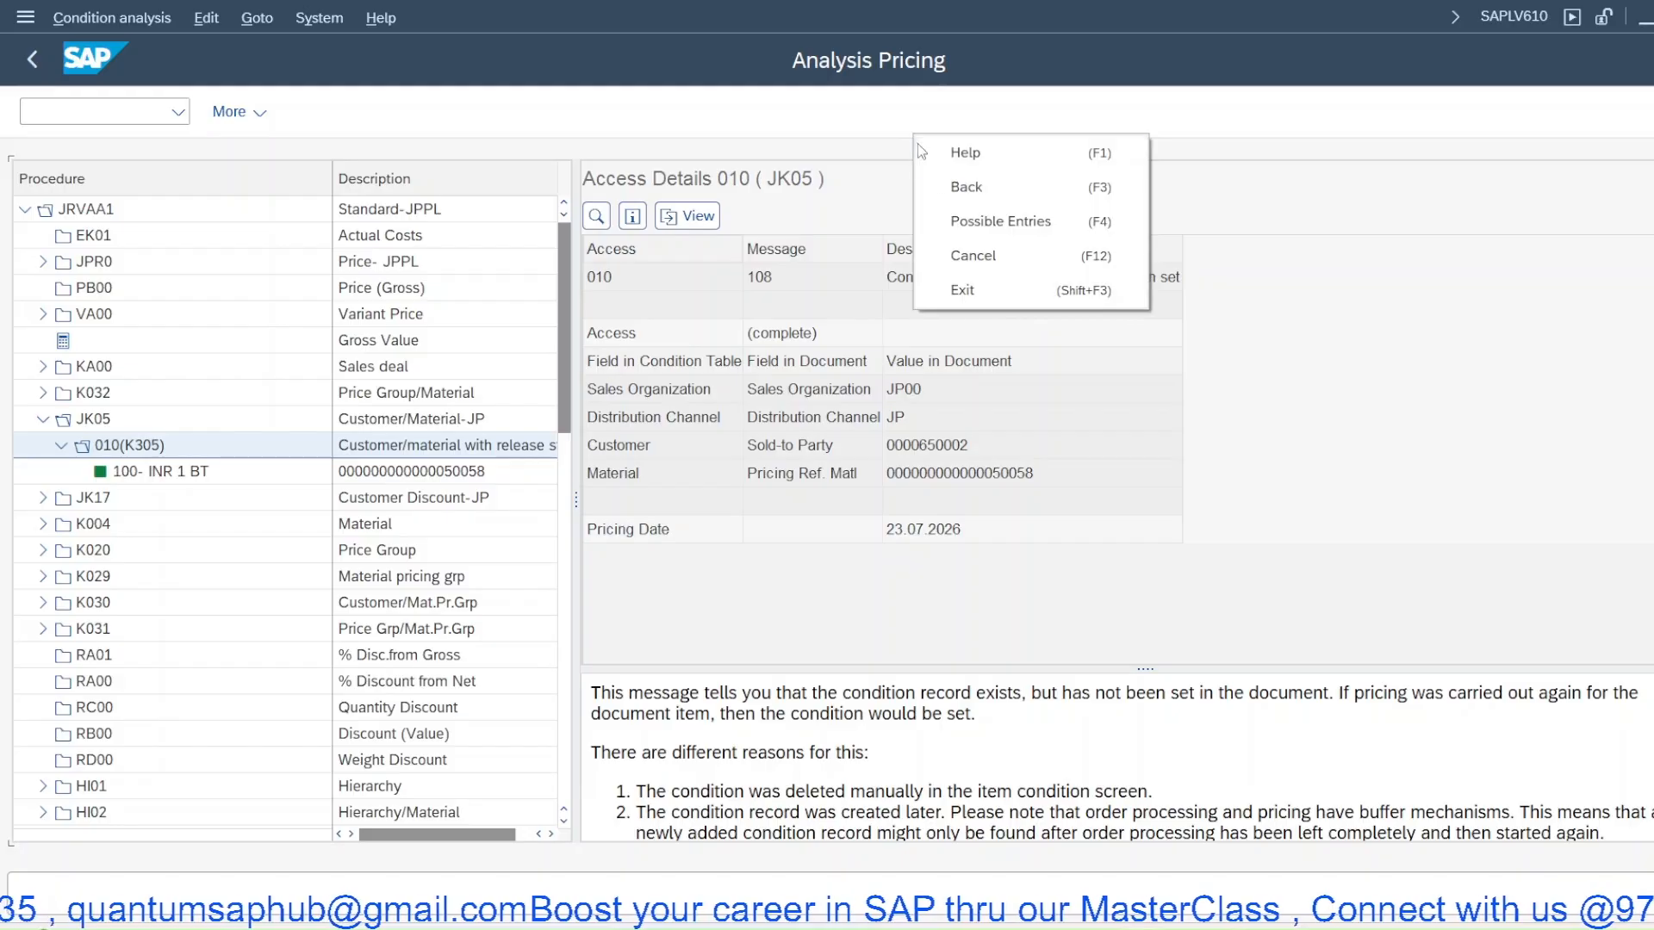
click(965, 187)
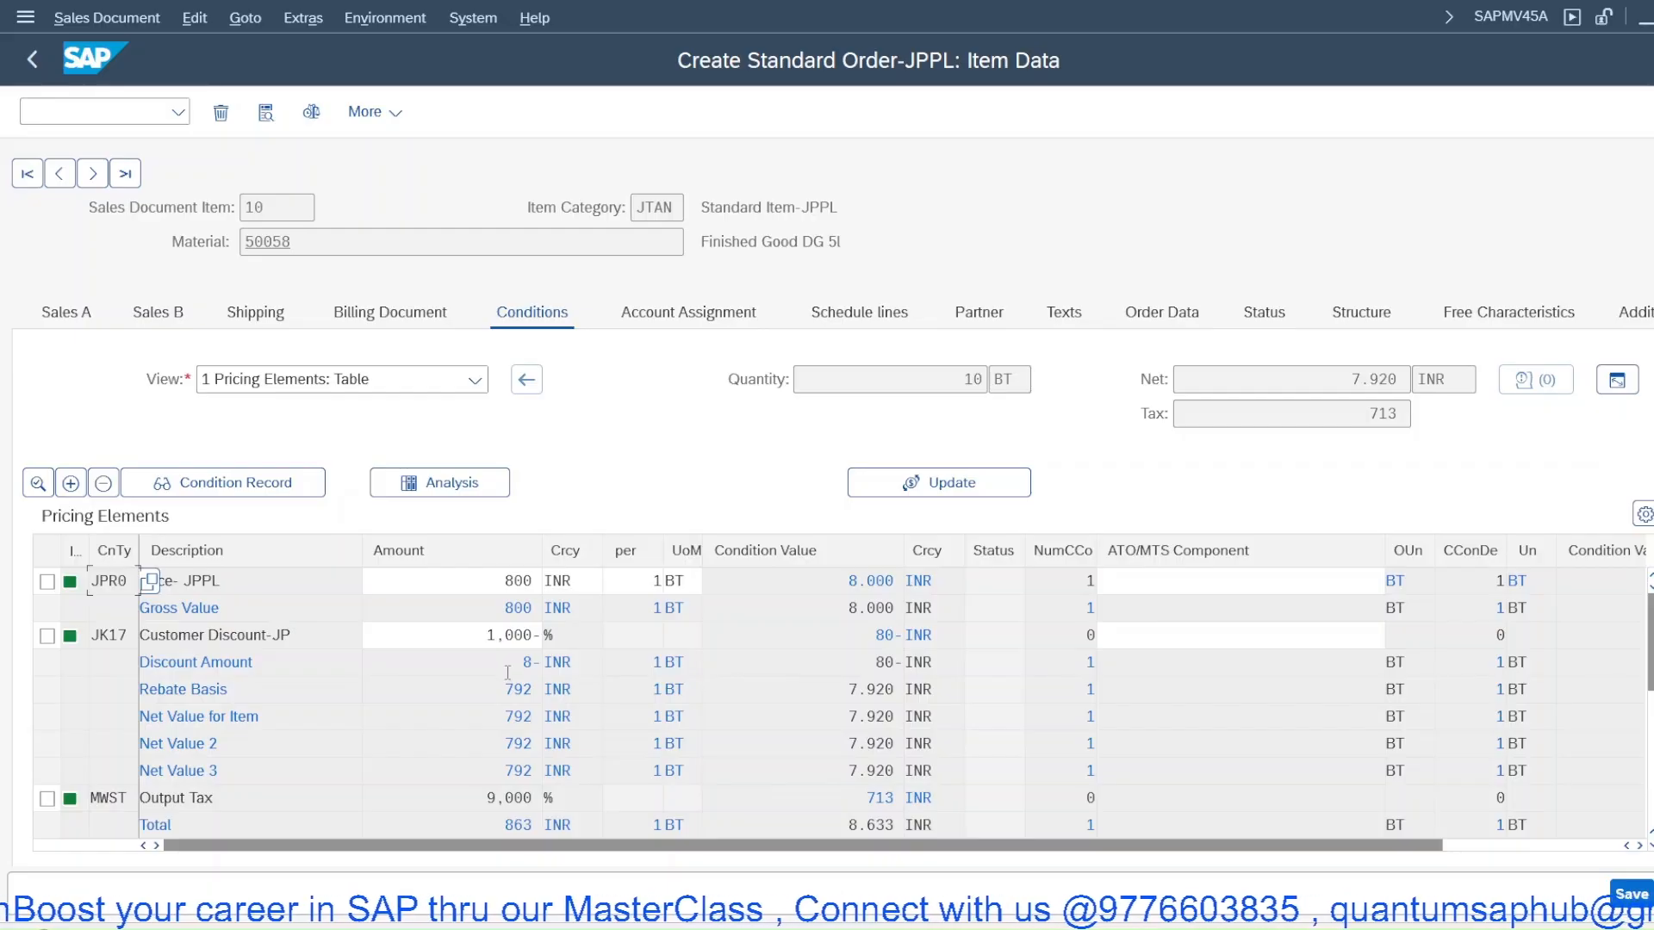
drag(514, 663, 551, 658)
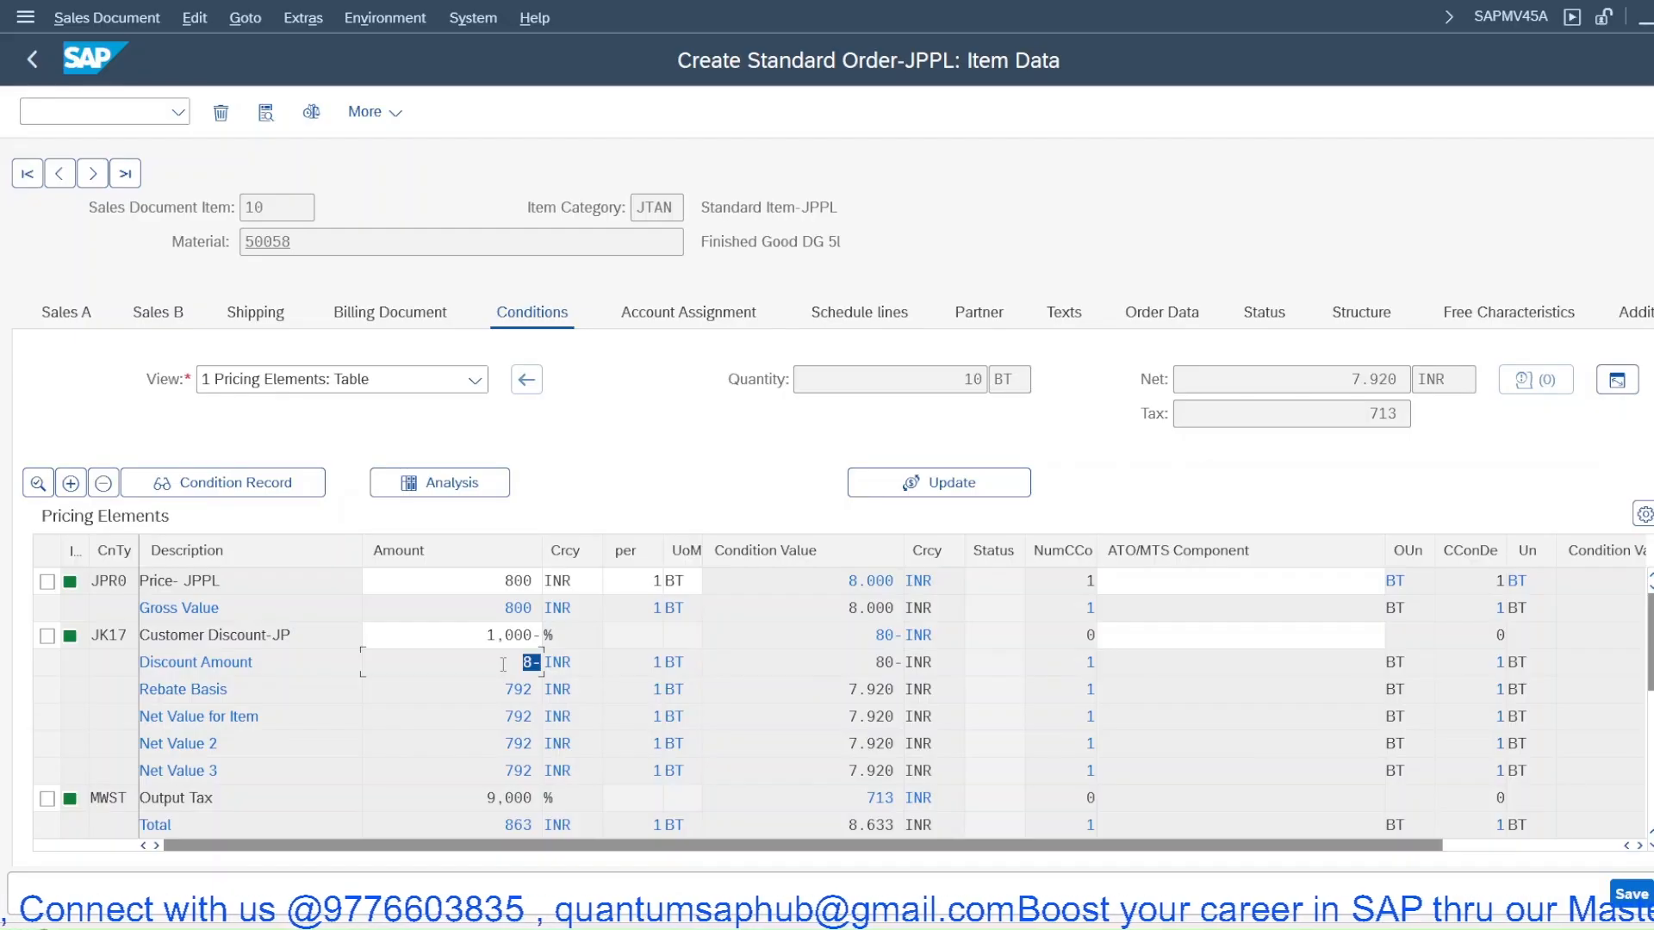
Set the item's JPR0 price to 1500 INR, and raise it to 150000 INR to test the discount on a higher price
click(525, 581)
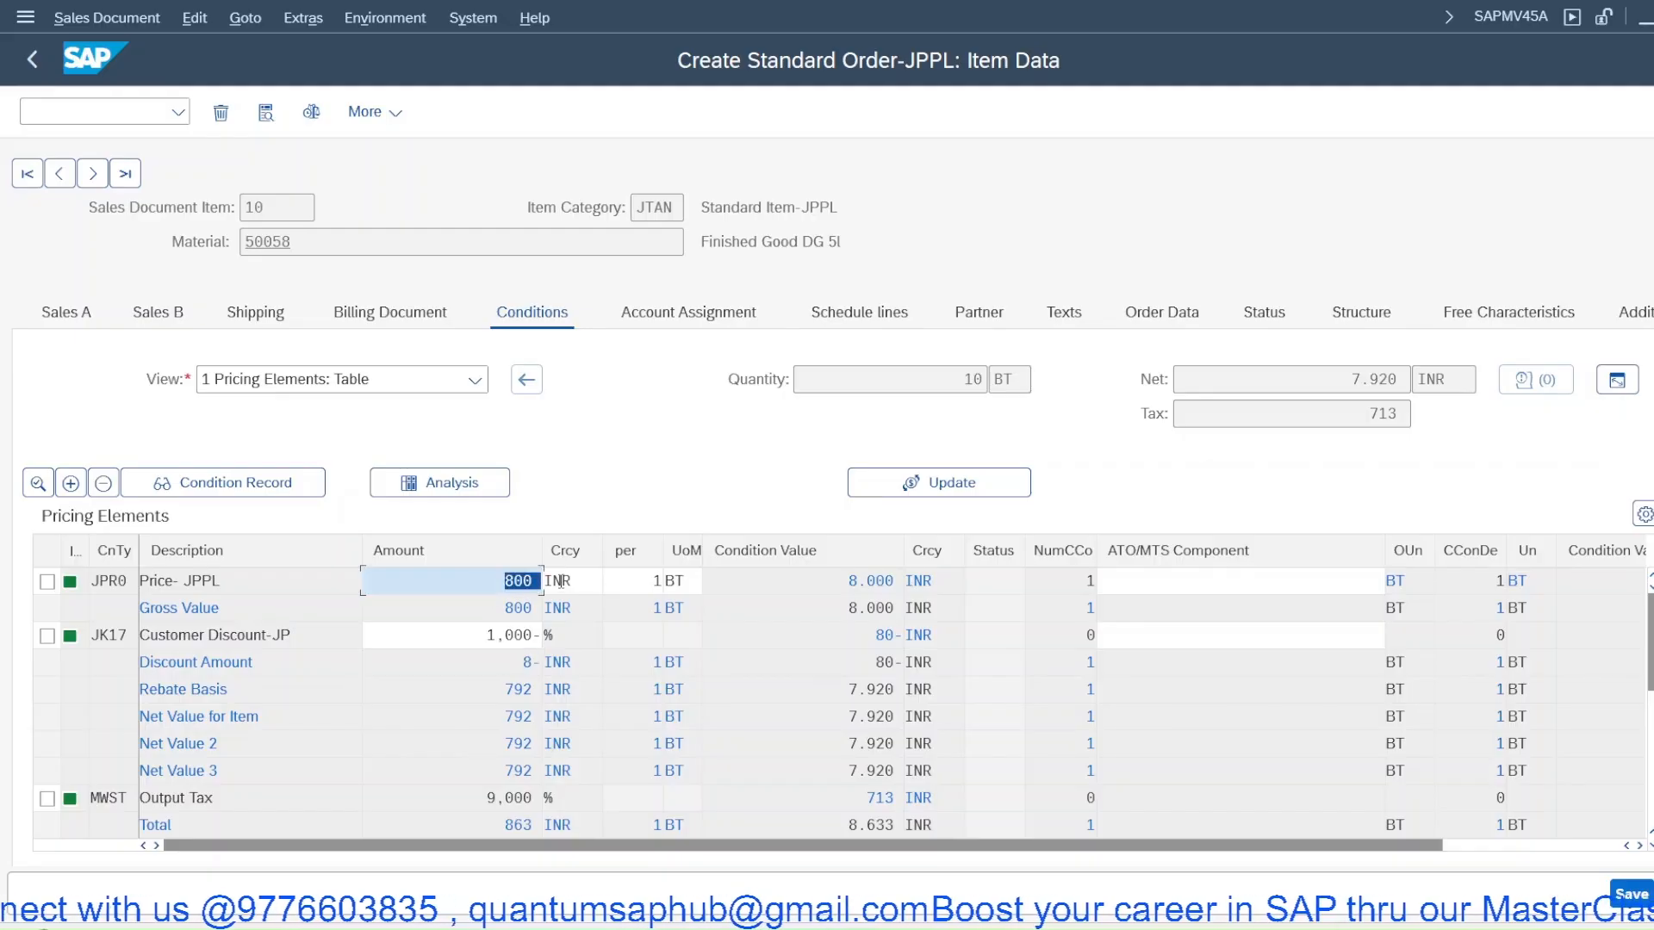
text(1500)
key(Return)
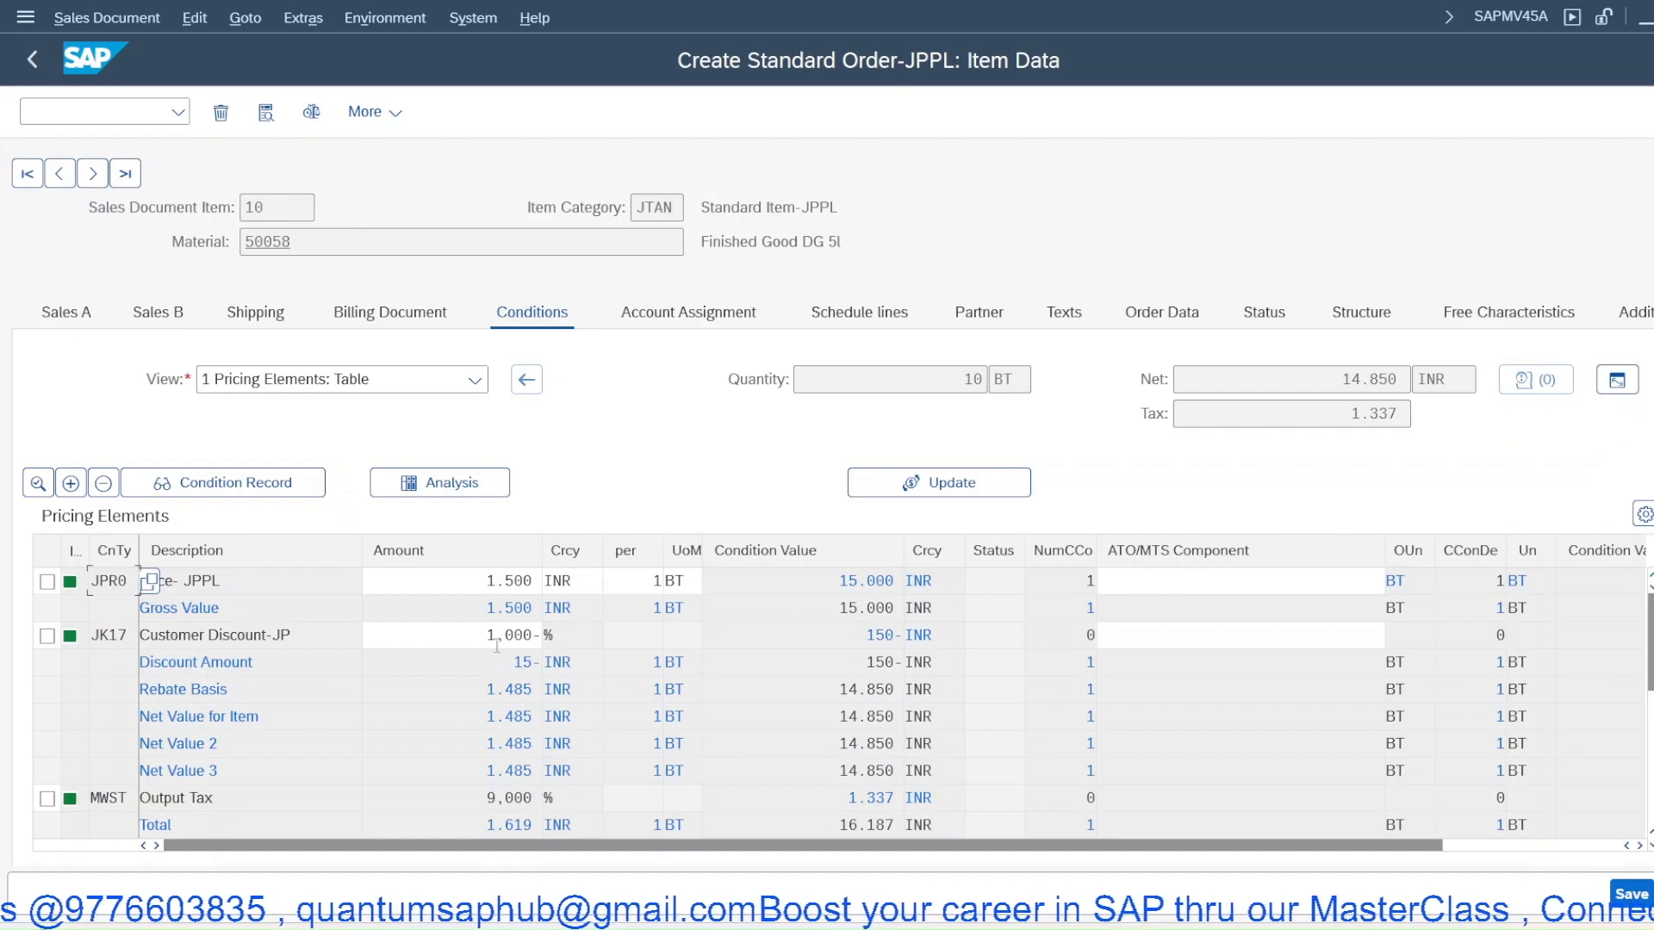
click(466, 580)
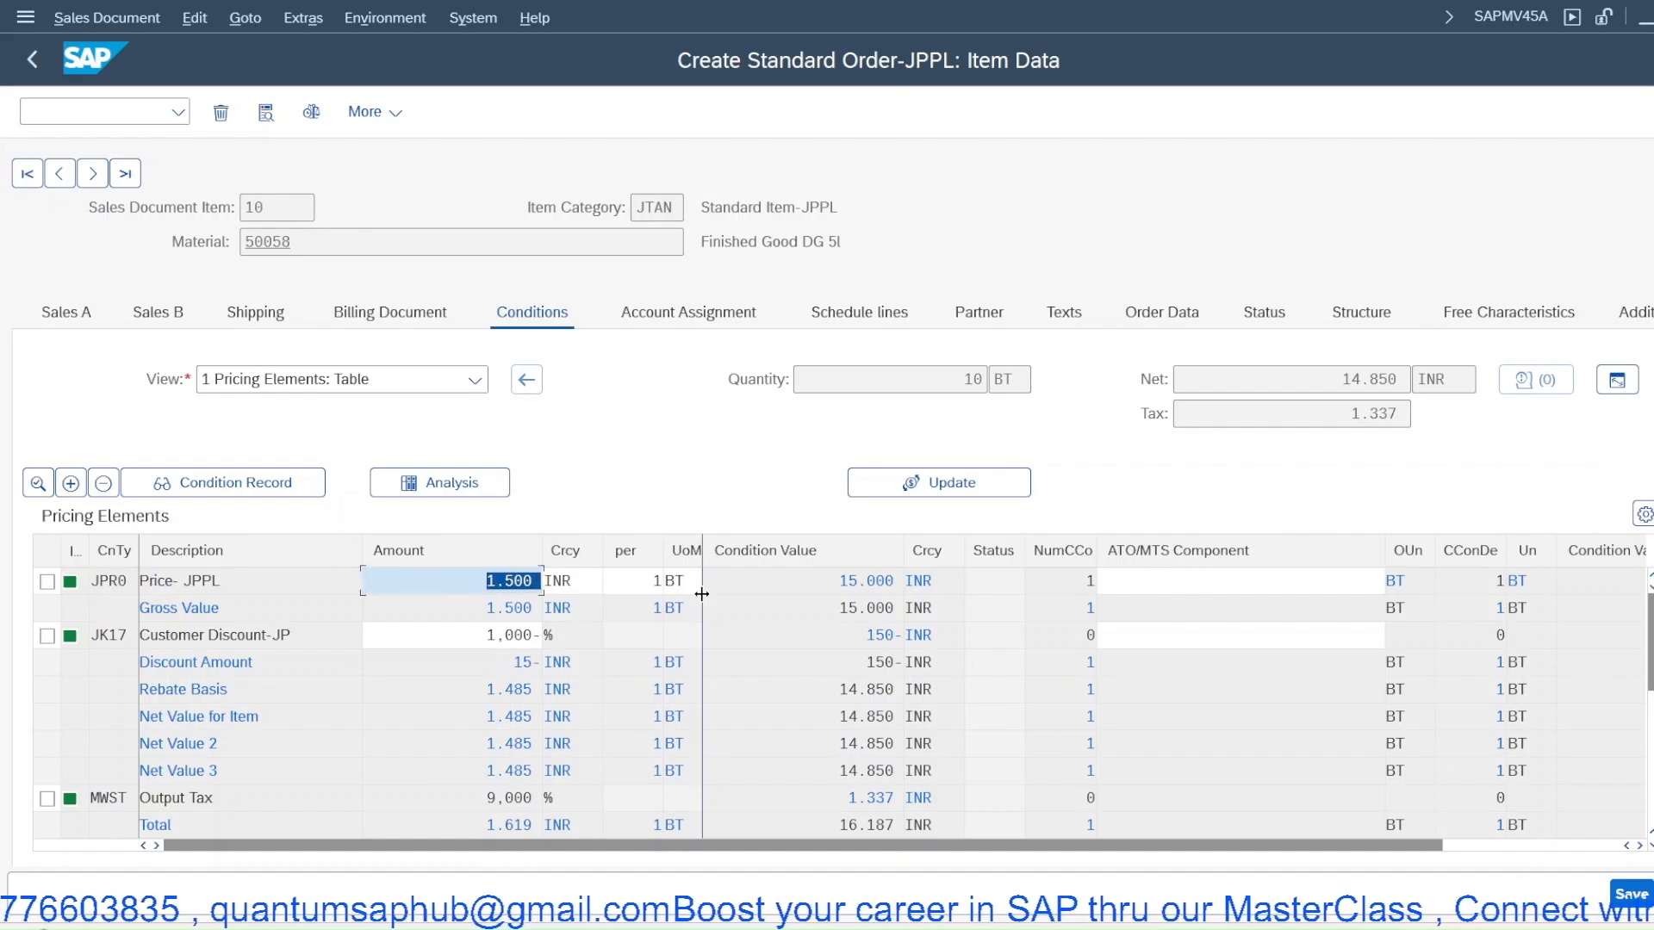
text(150000)
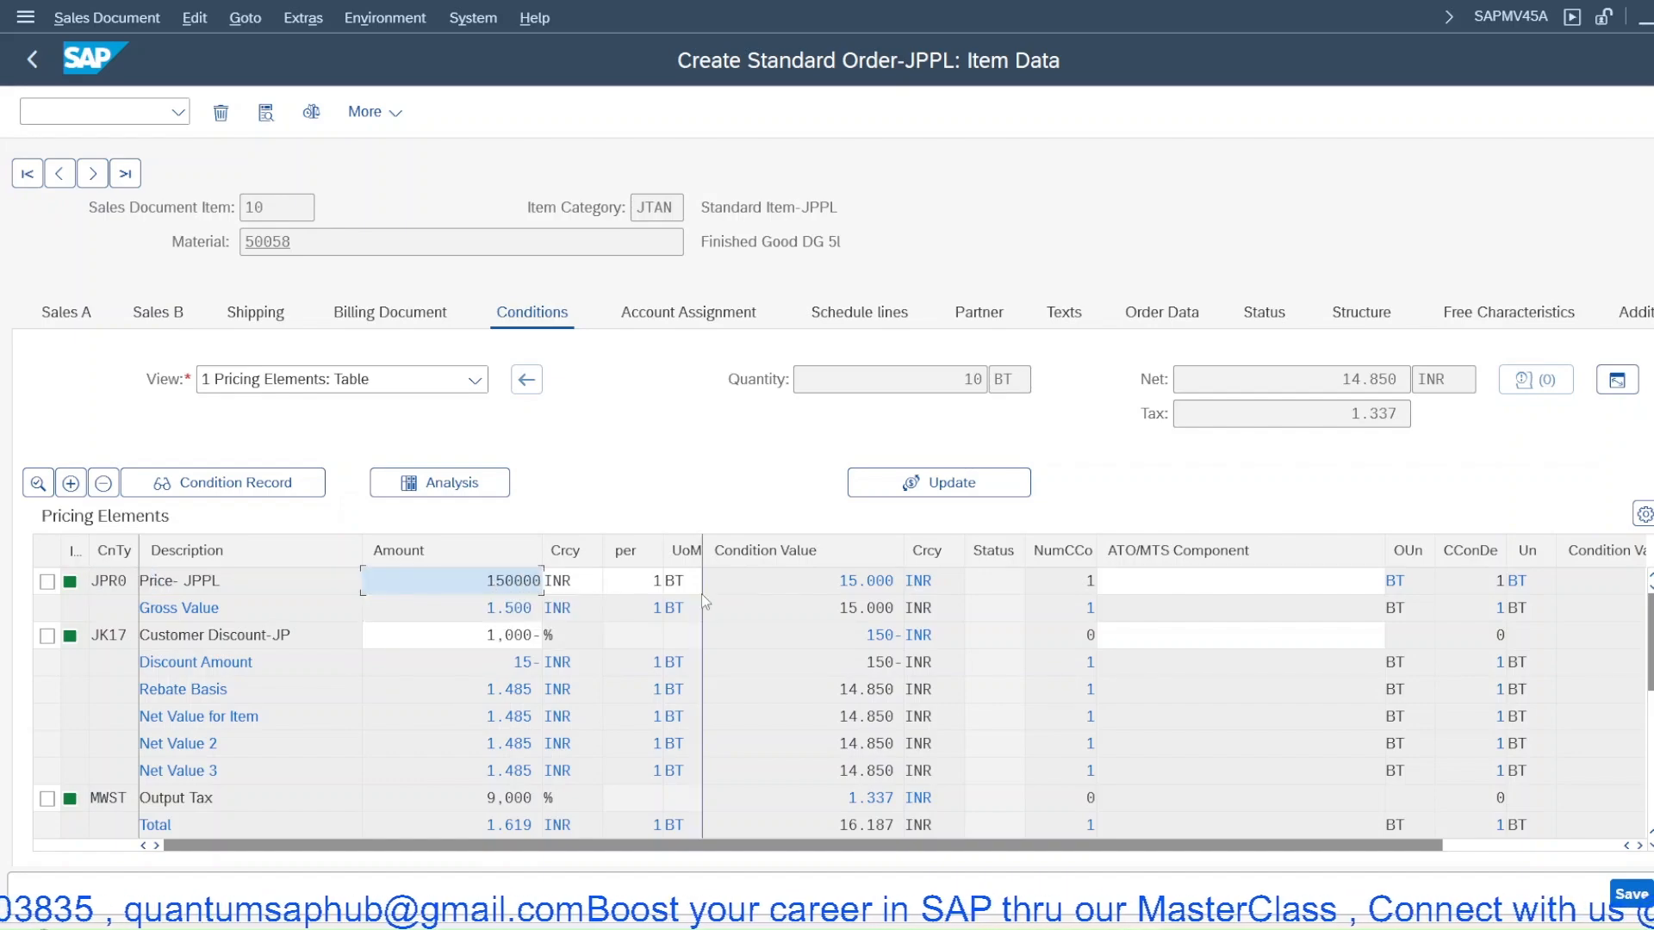
key(Return)
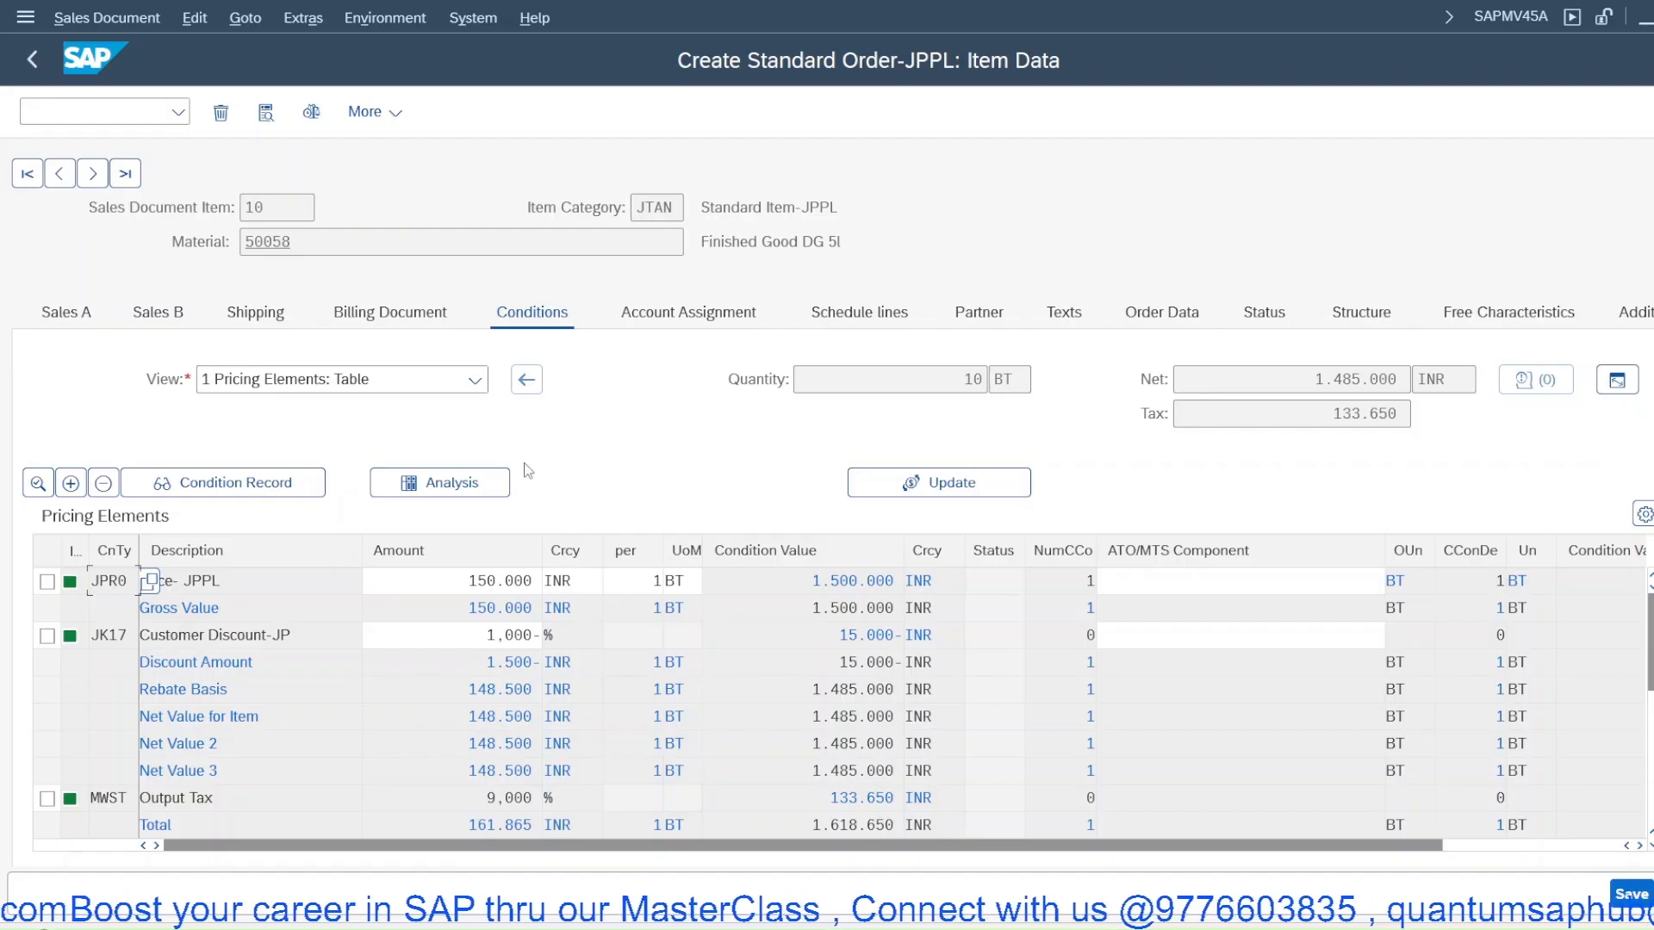
click(122, 114)
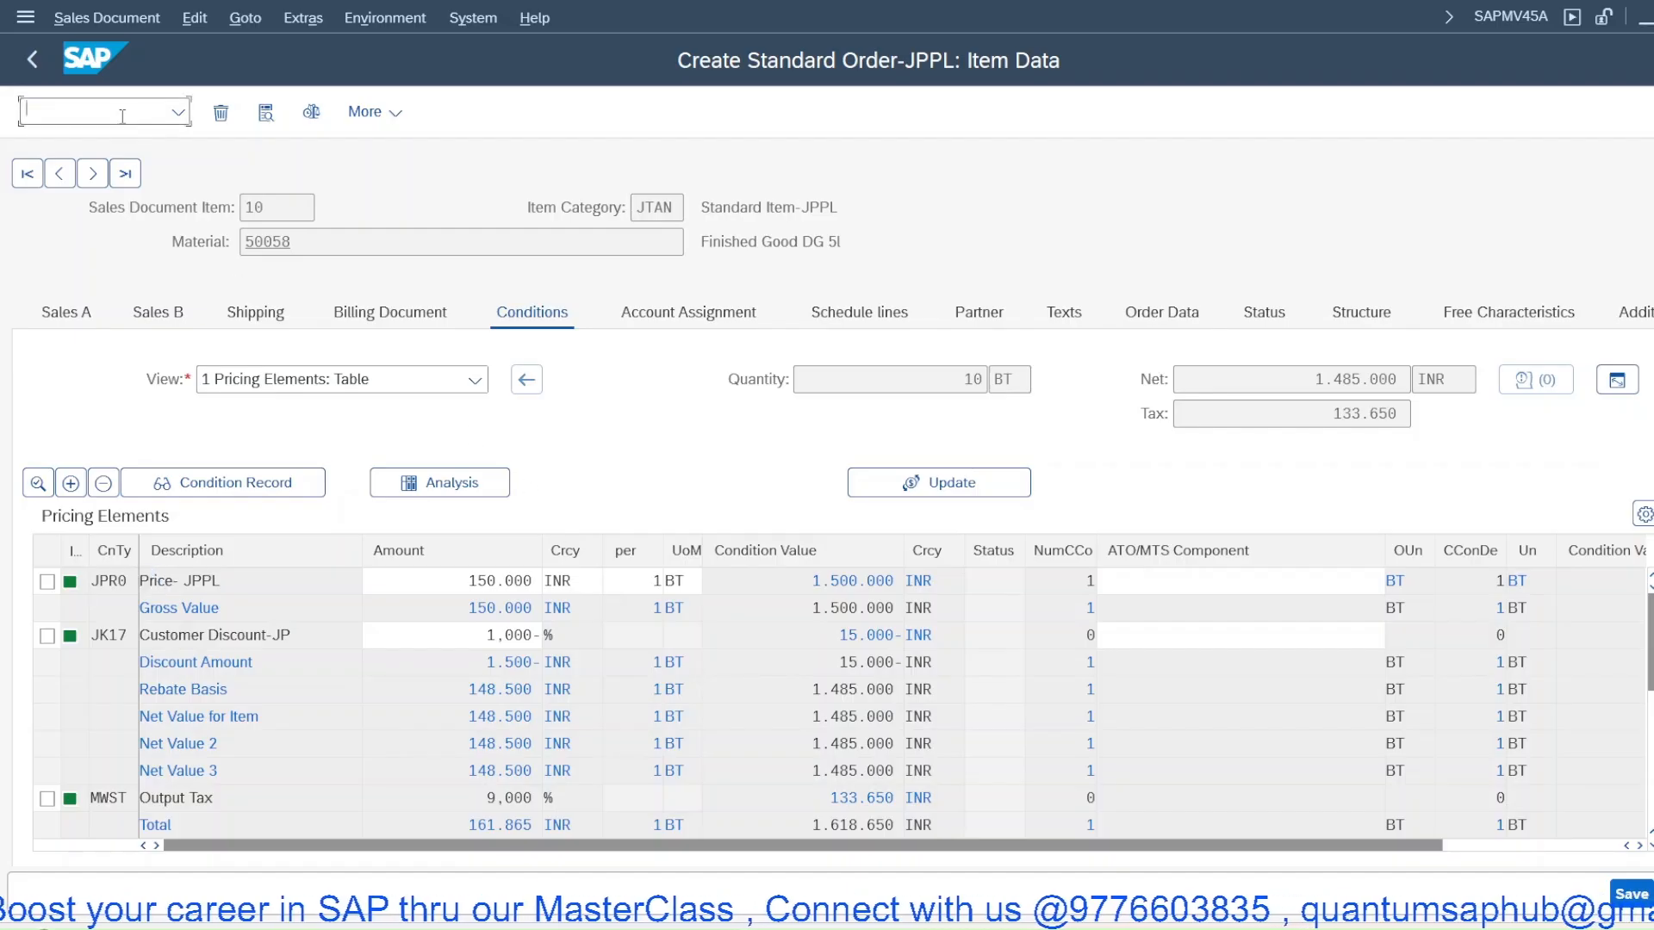
text(/nj)
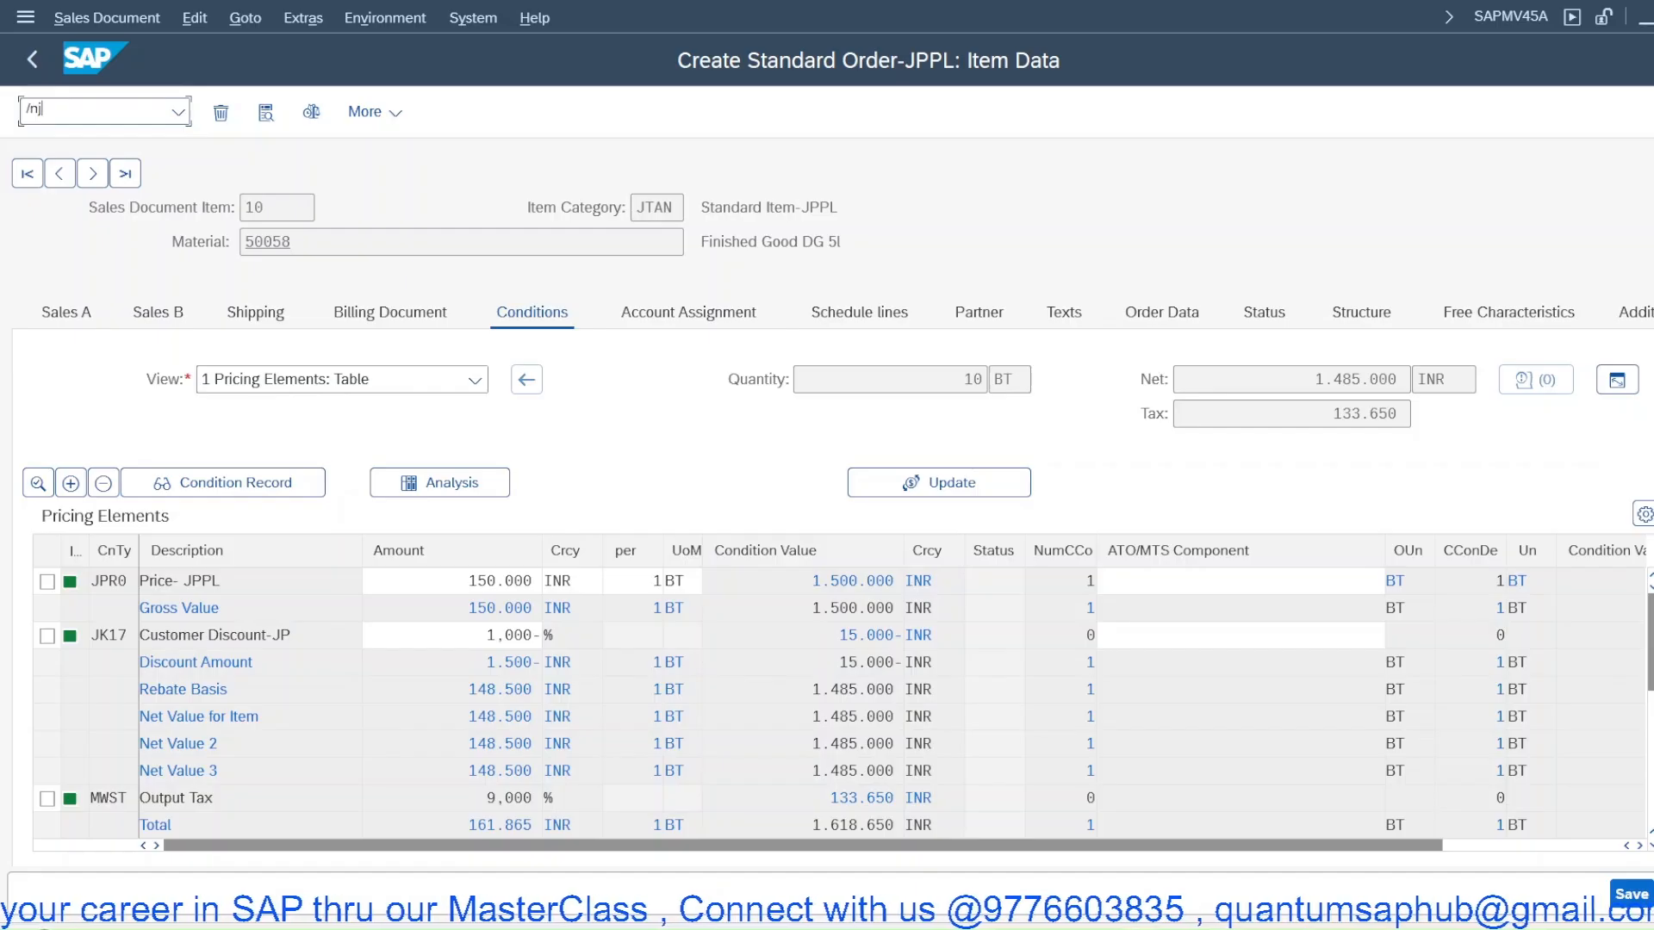
key(BackSpace)
key(BackSpace)
text(nvk05)
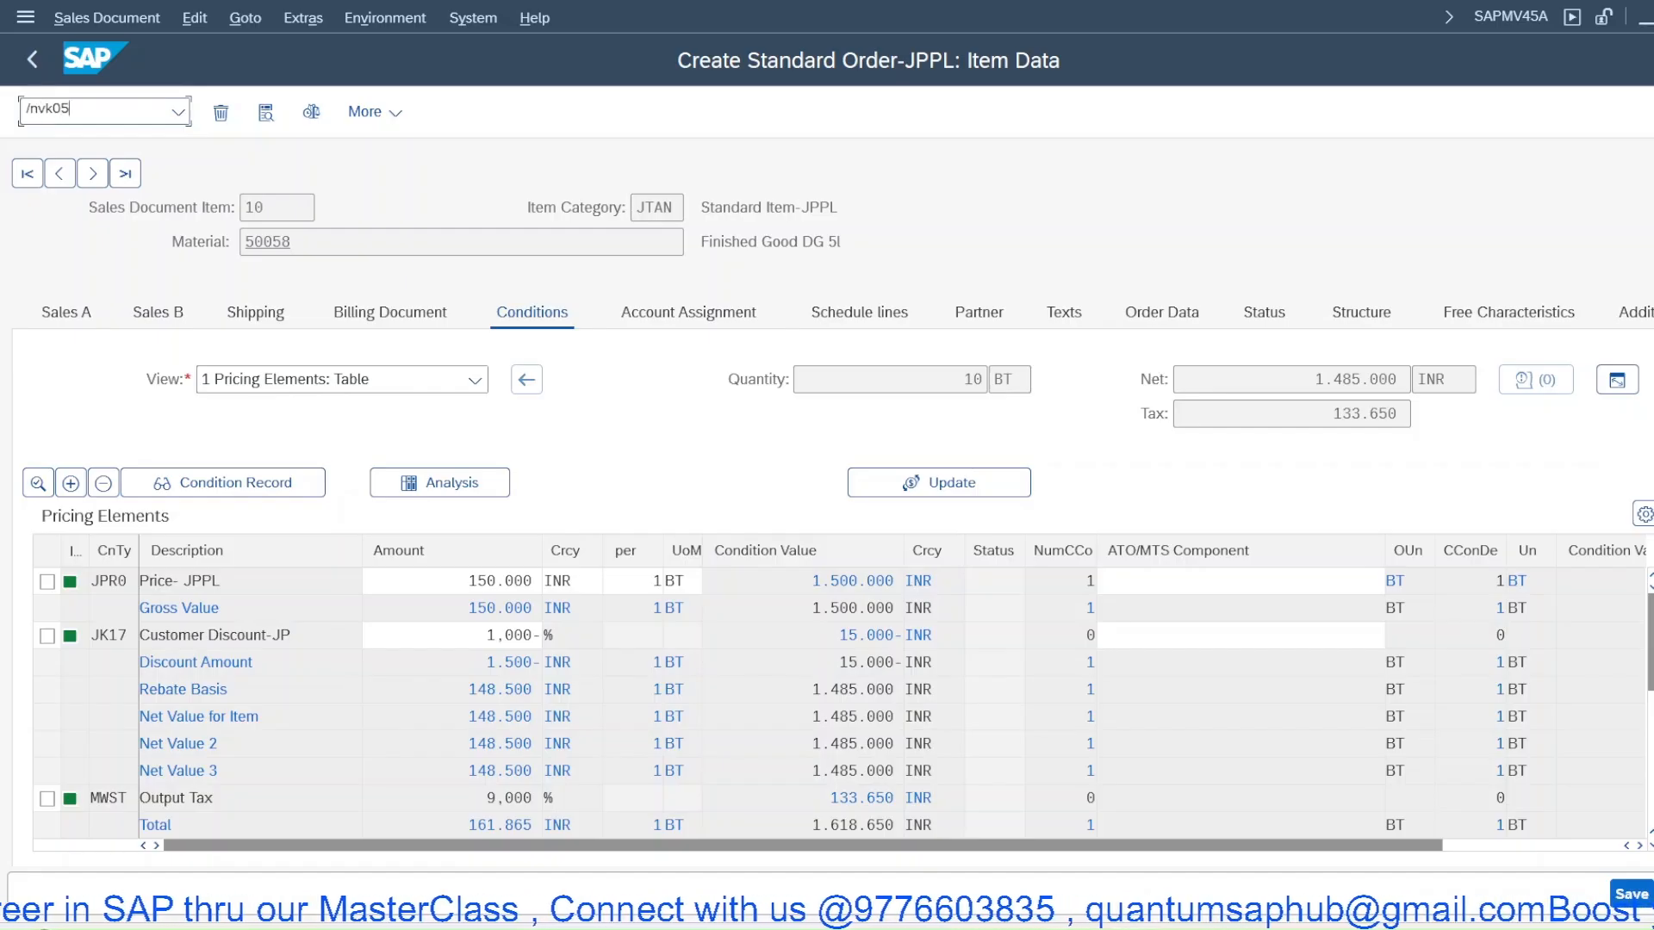
key(Return)
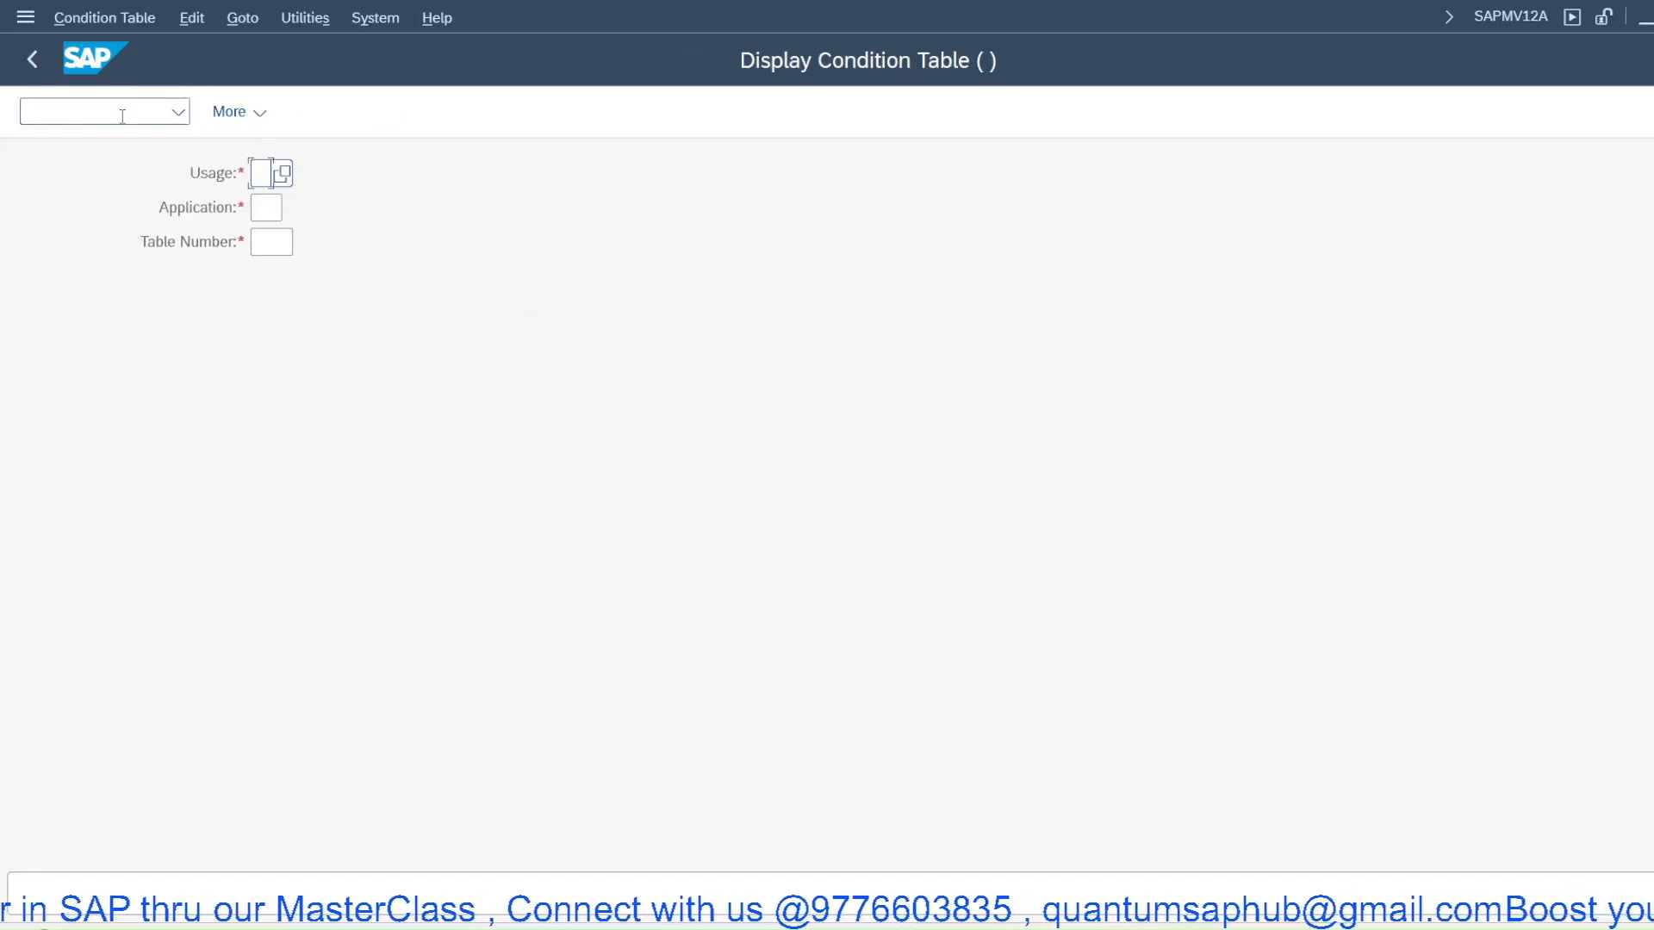
Open transaction VK11 and start creating condition records for condition type JK05
text(/nvk11)
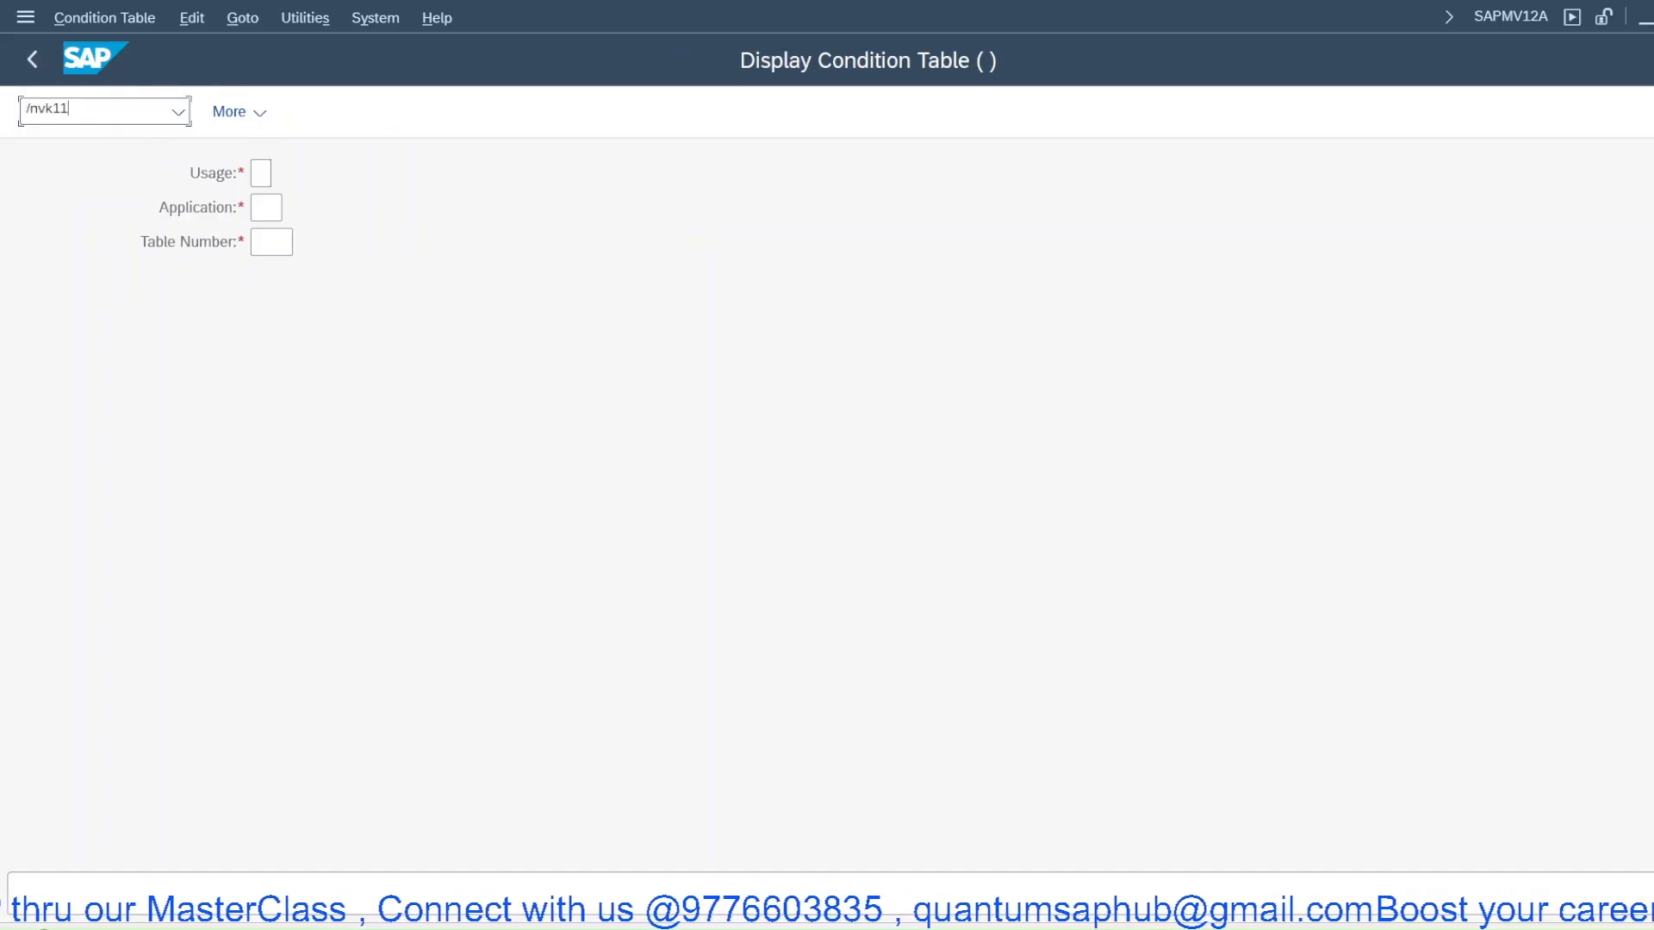
key(Return)
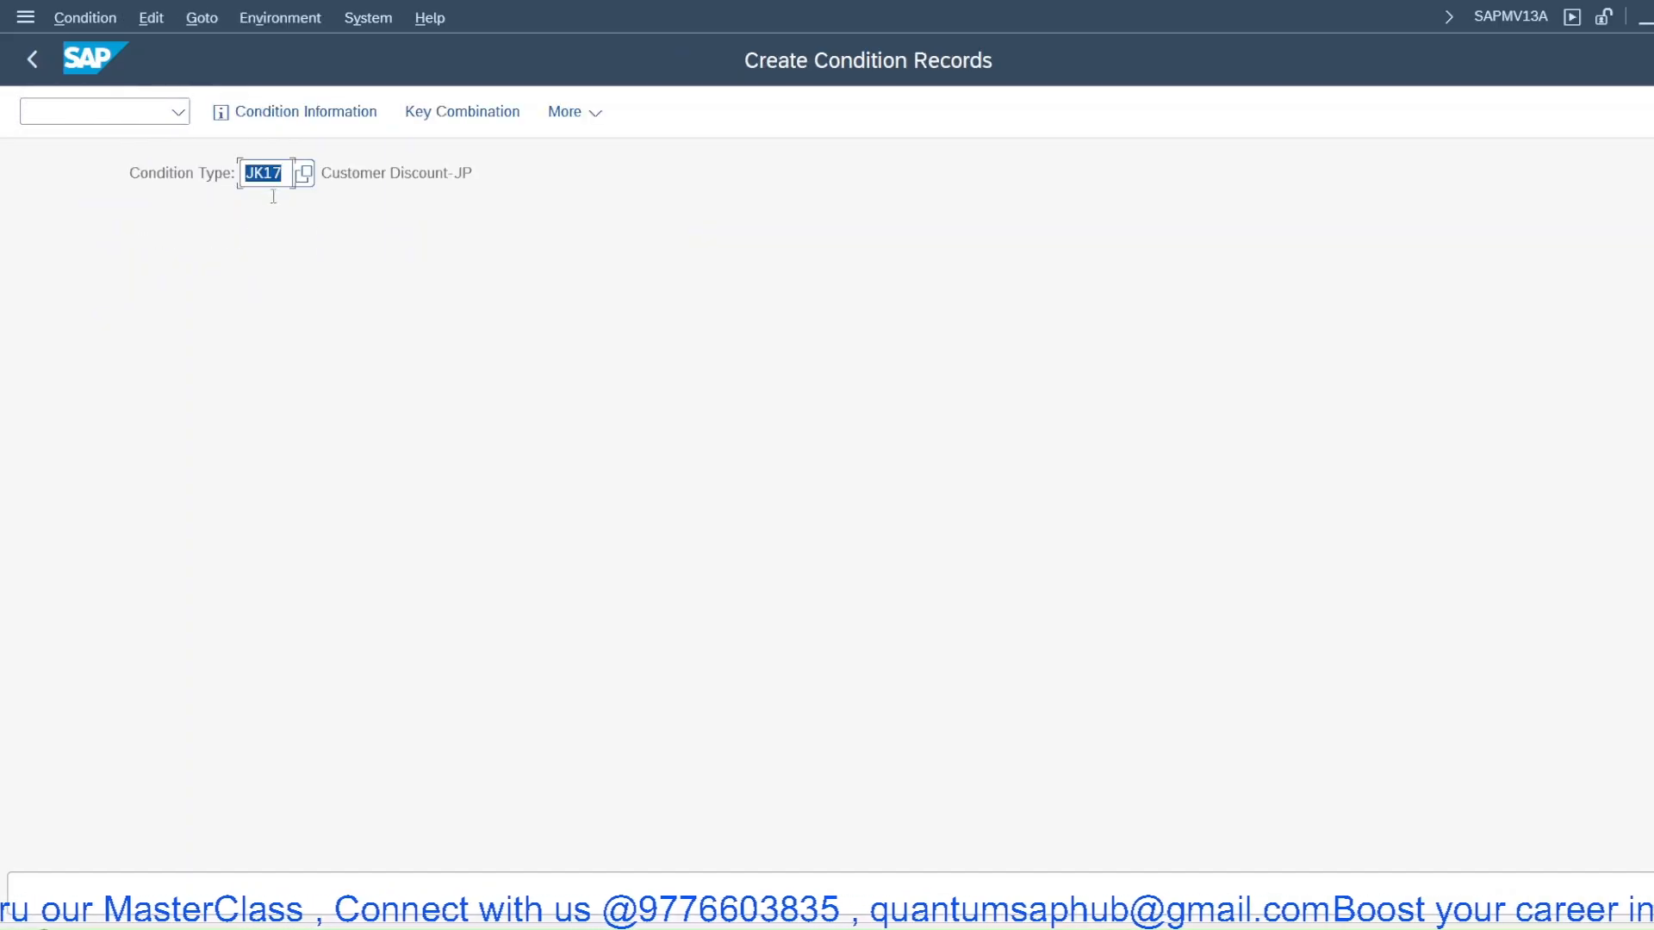
drag(263, 173, 305, 183)
text(05)
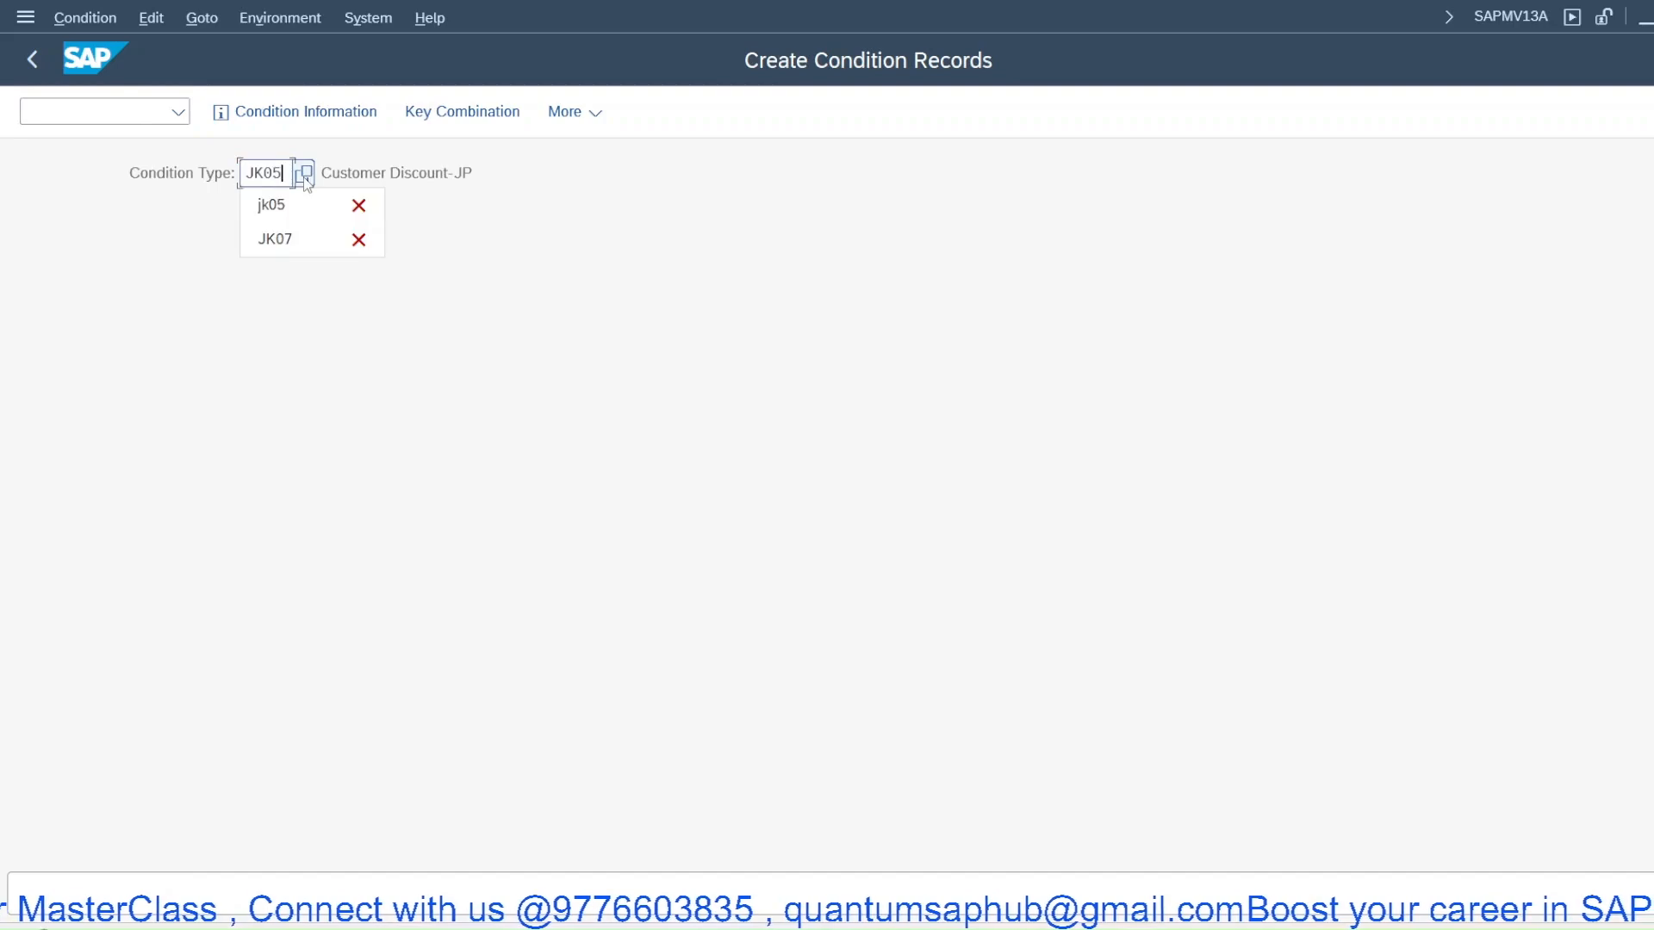
key(Return)
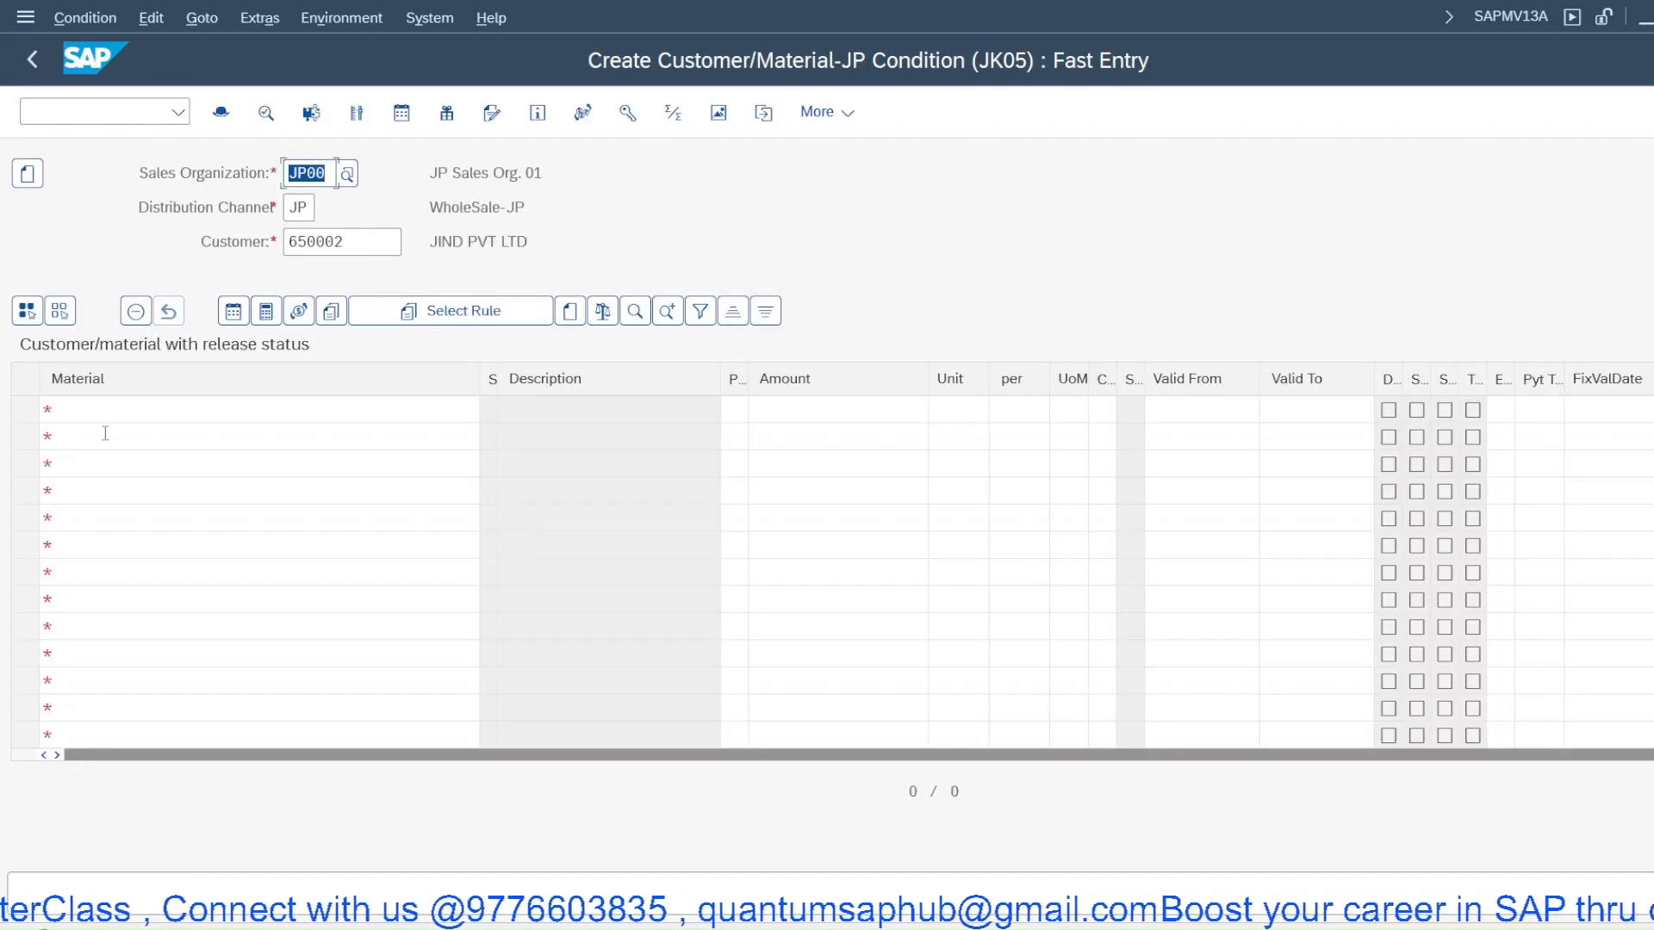
Enter a JK05 condition record for material 50058 with an amount of 120 INR
click(103, 410)
text(500)
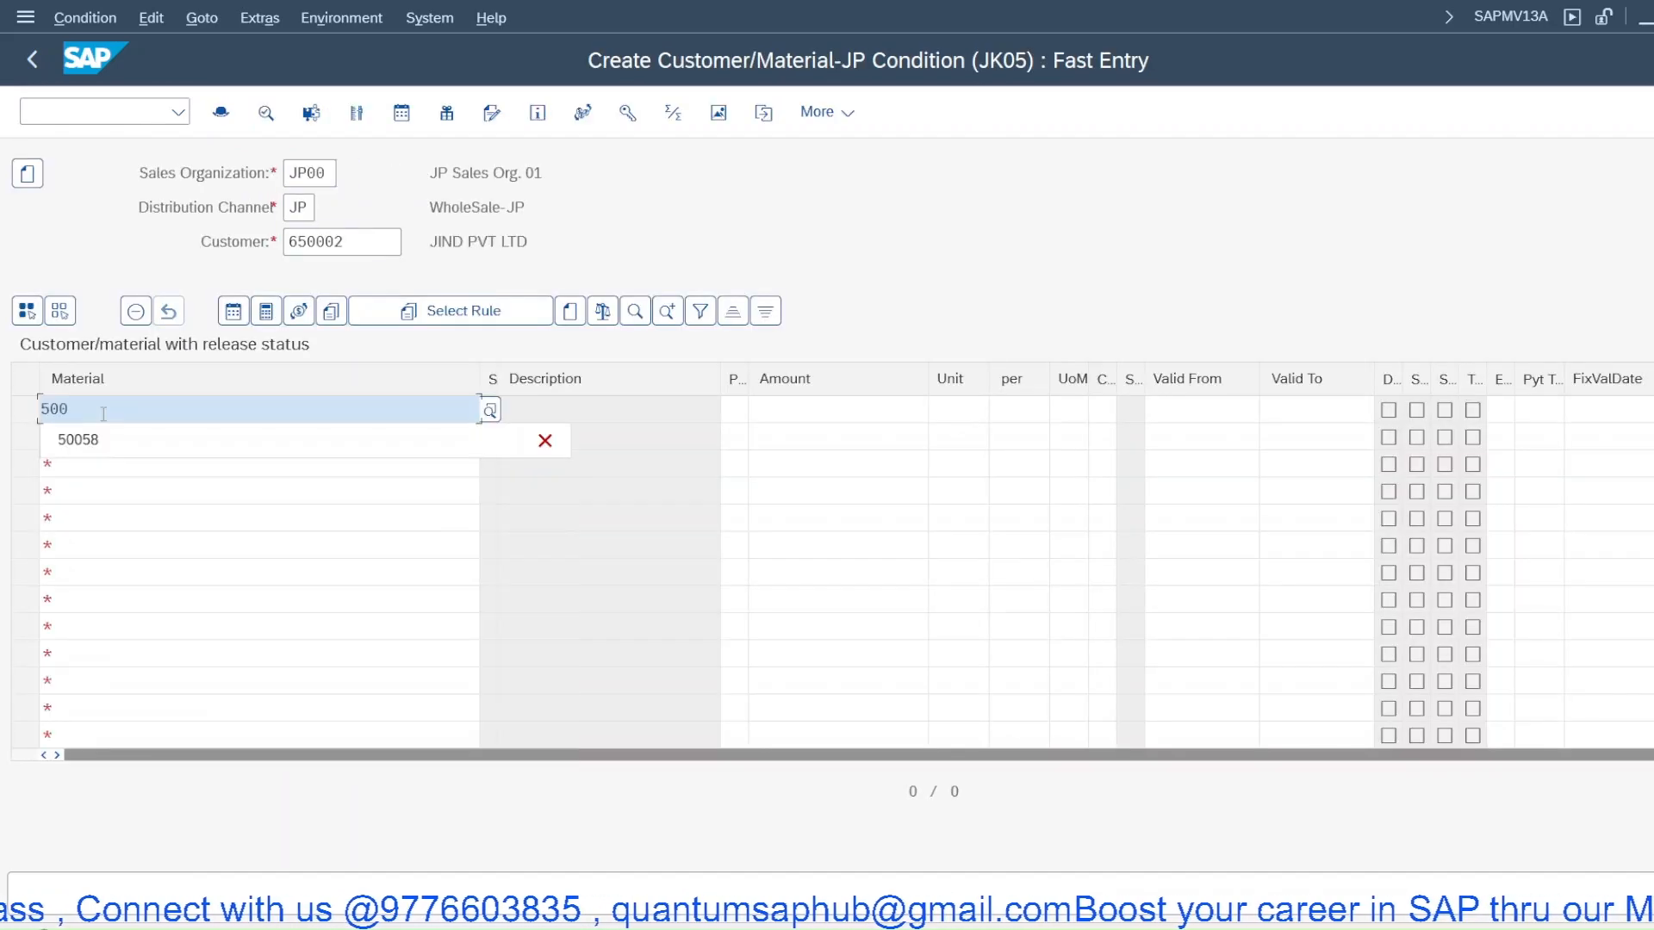
text(58)
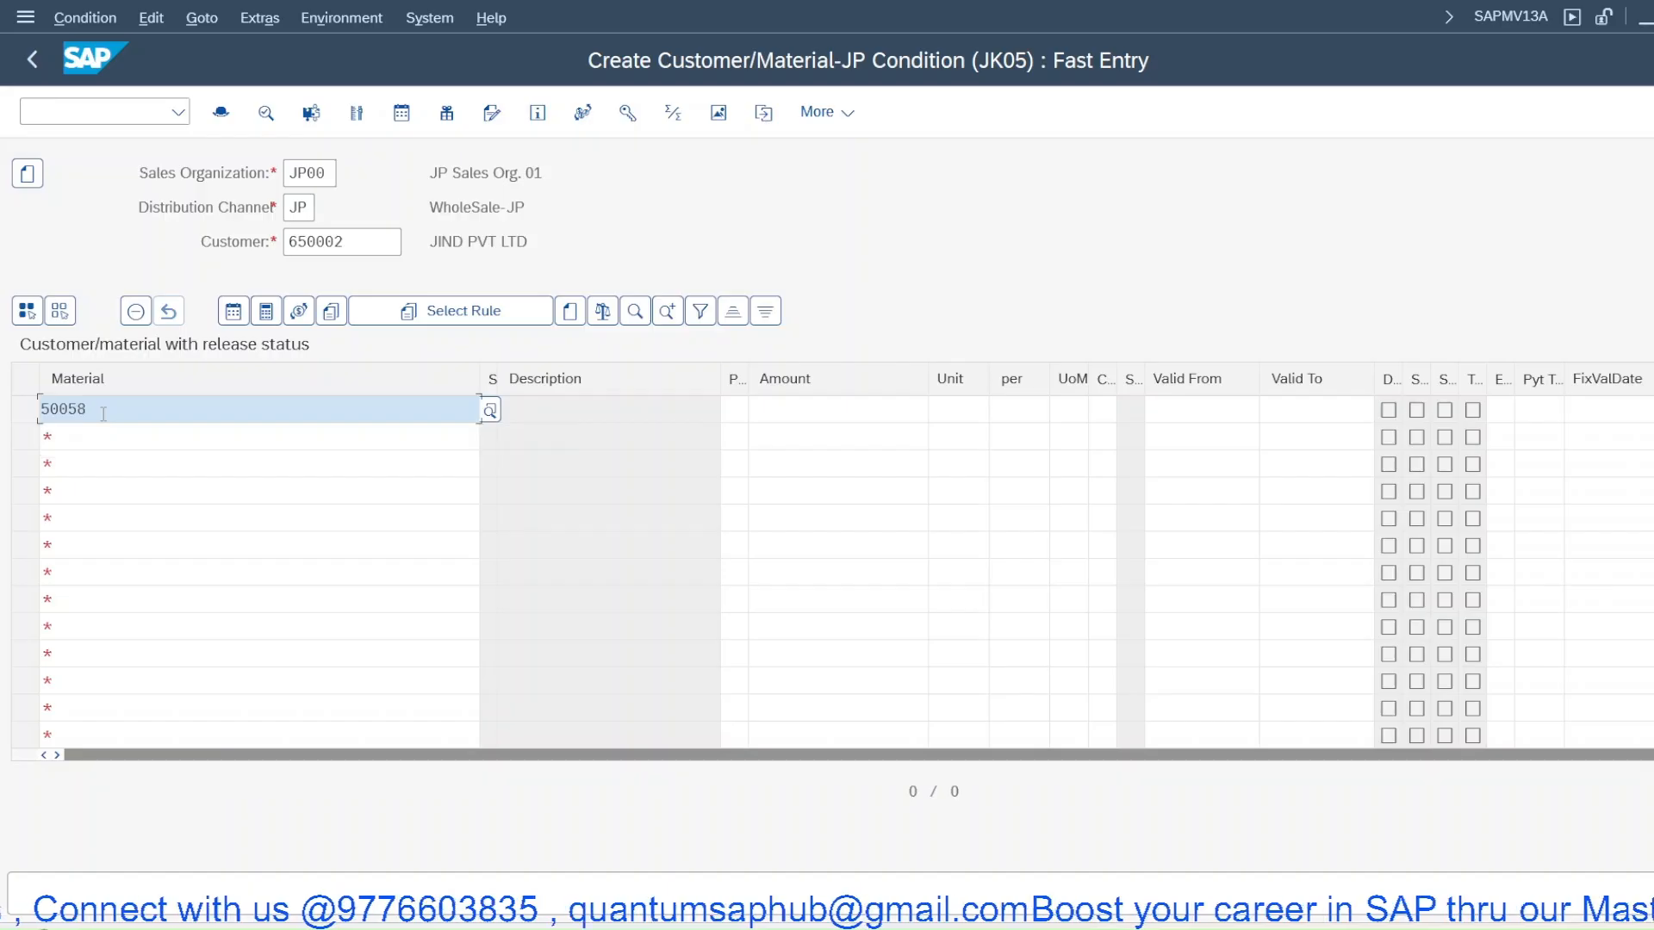
click(821, 410)
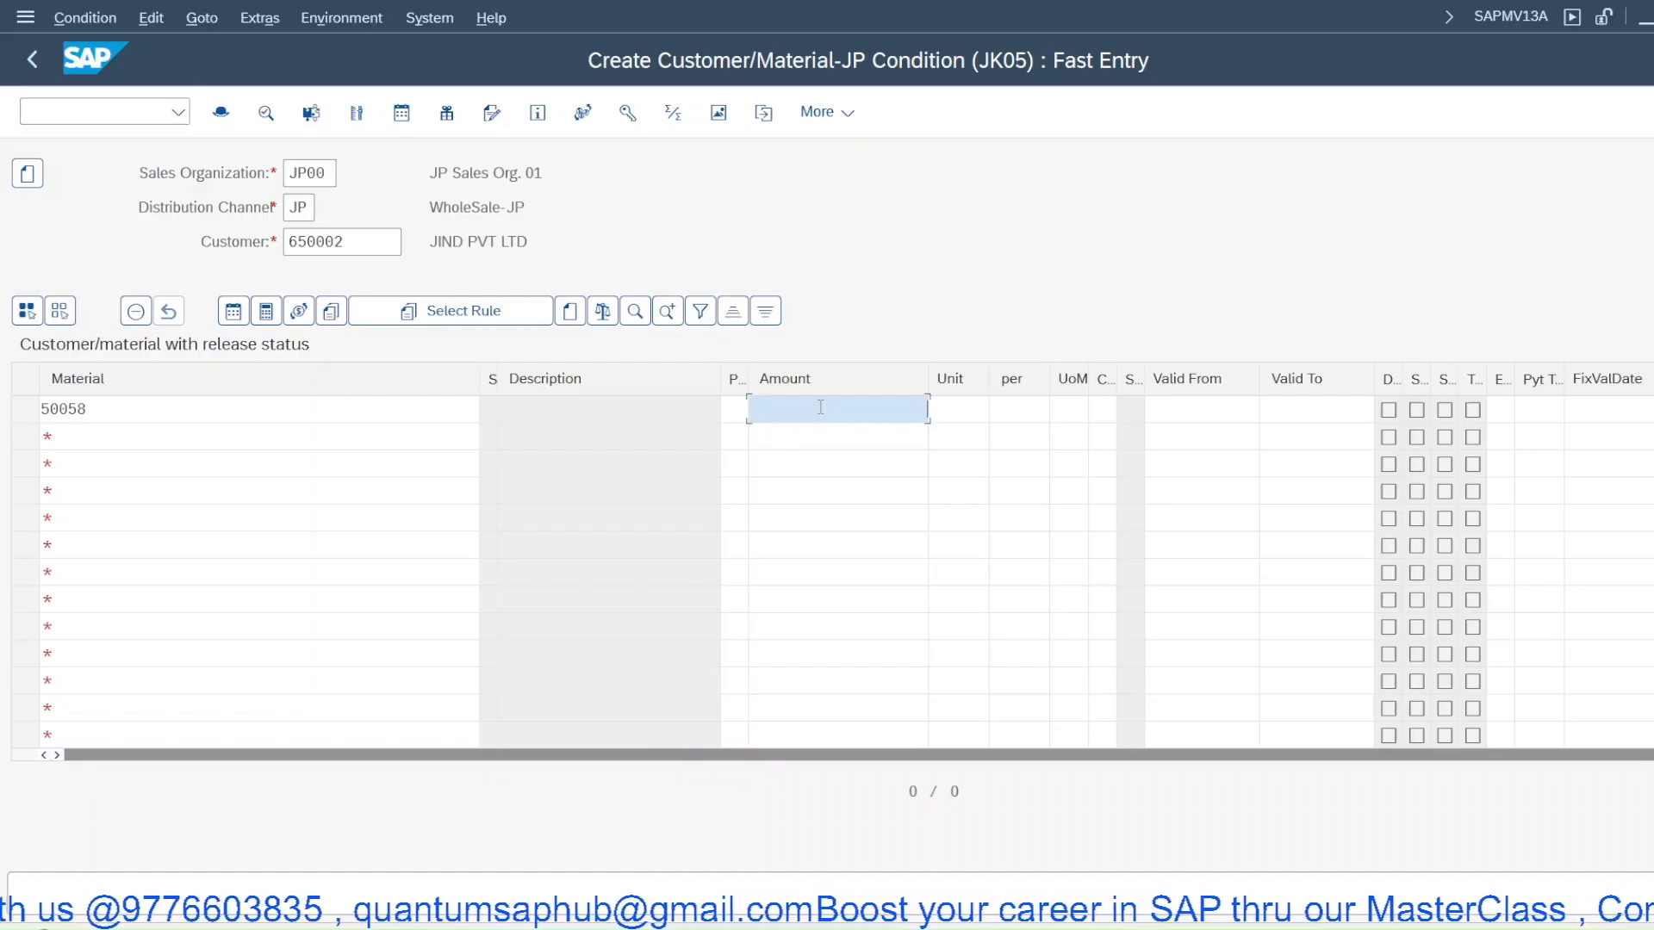
text(120)
key(Return)
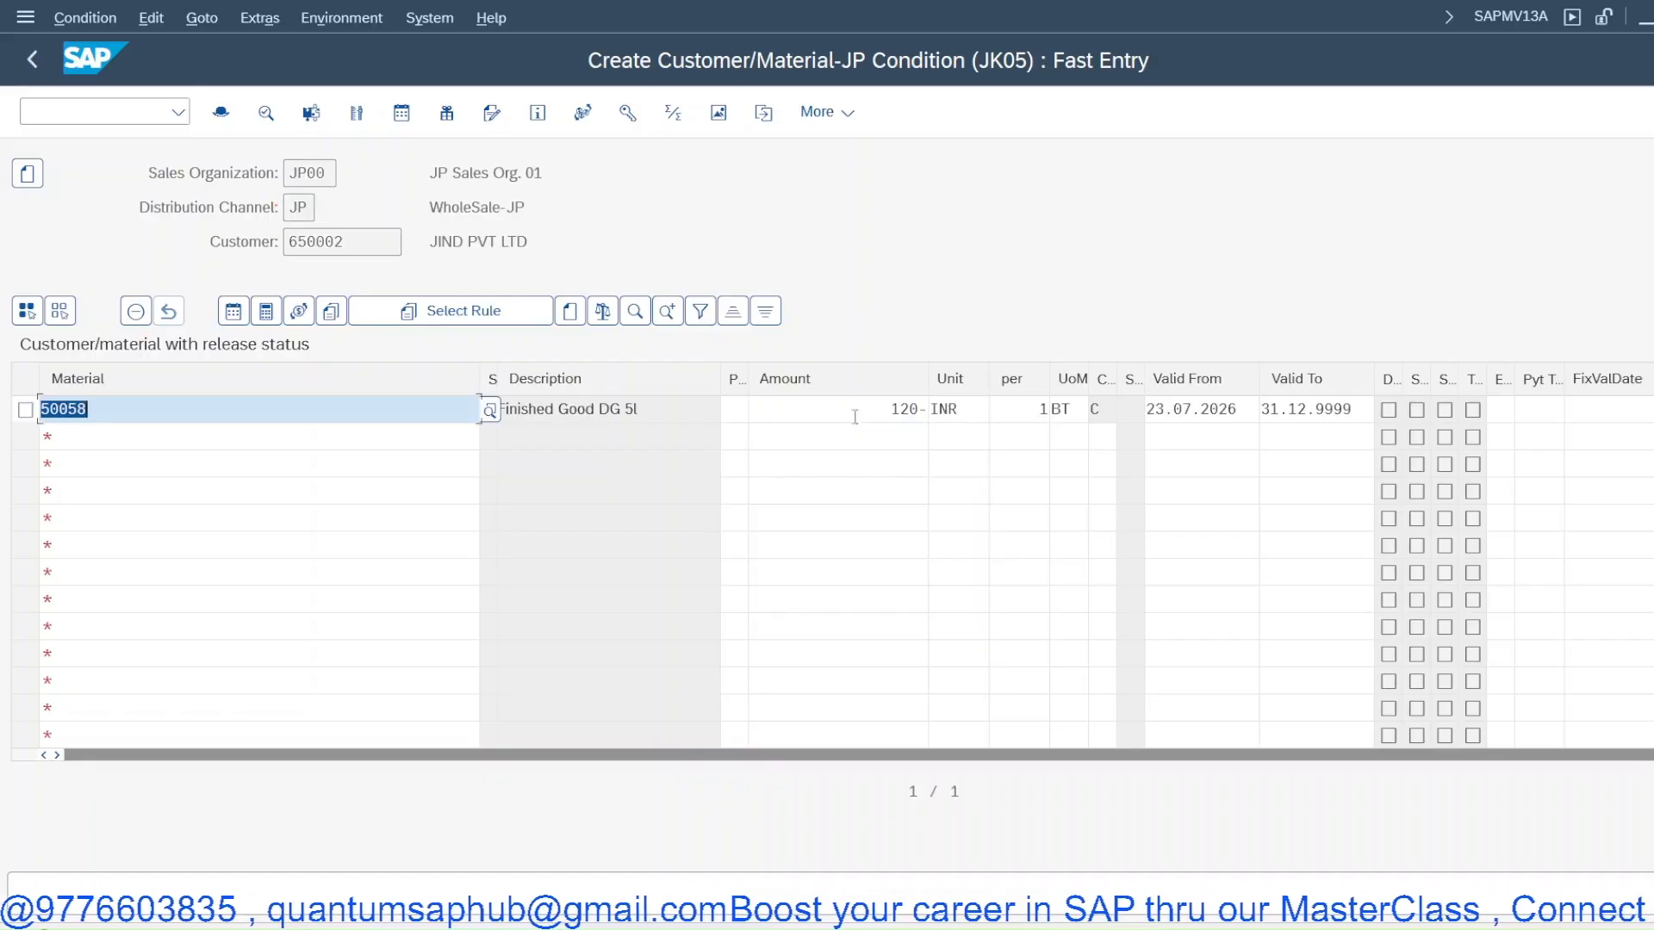
Set the JK05 record's valid-from date to 01.07.2026 and save it, accepting the overlapping validity period
drag(1164, 411, 1116, 410)
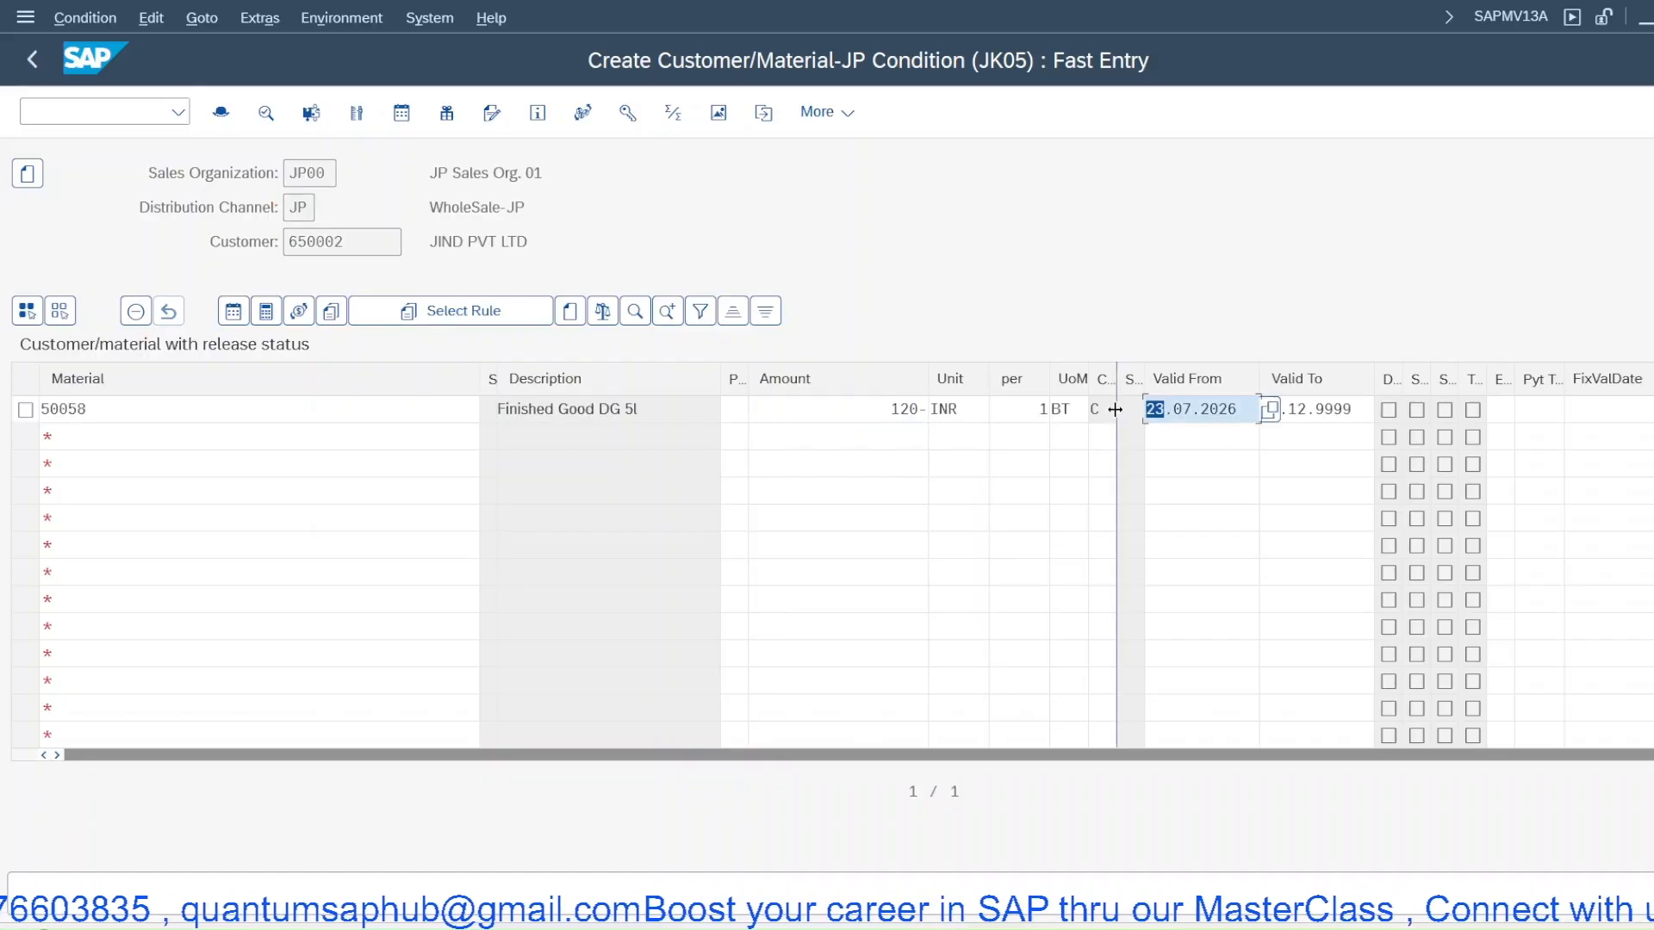
text(01)
key(Return)
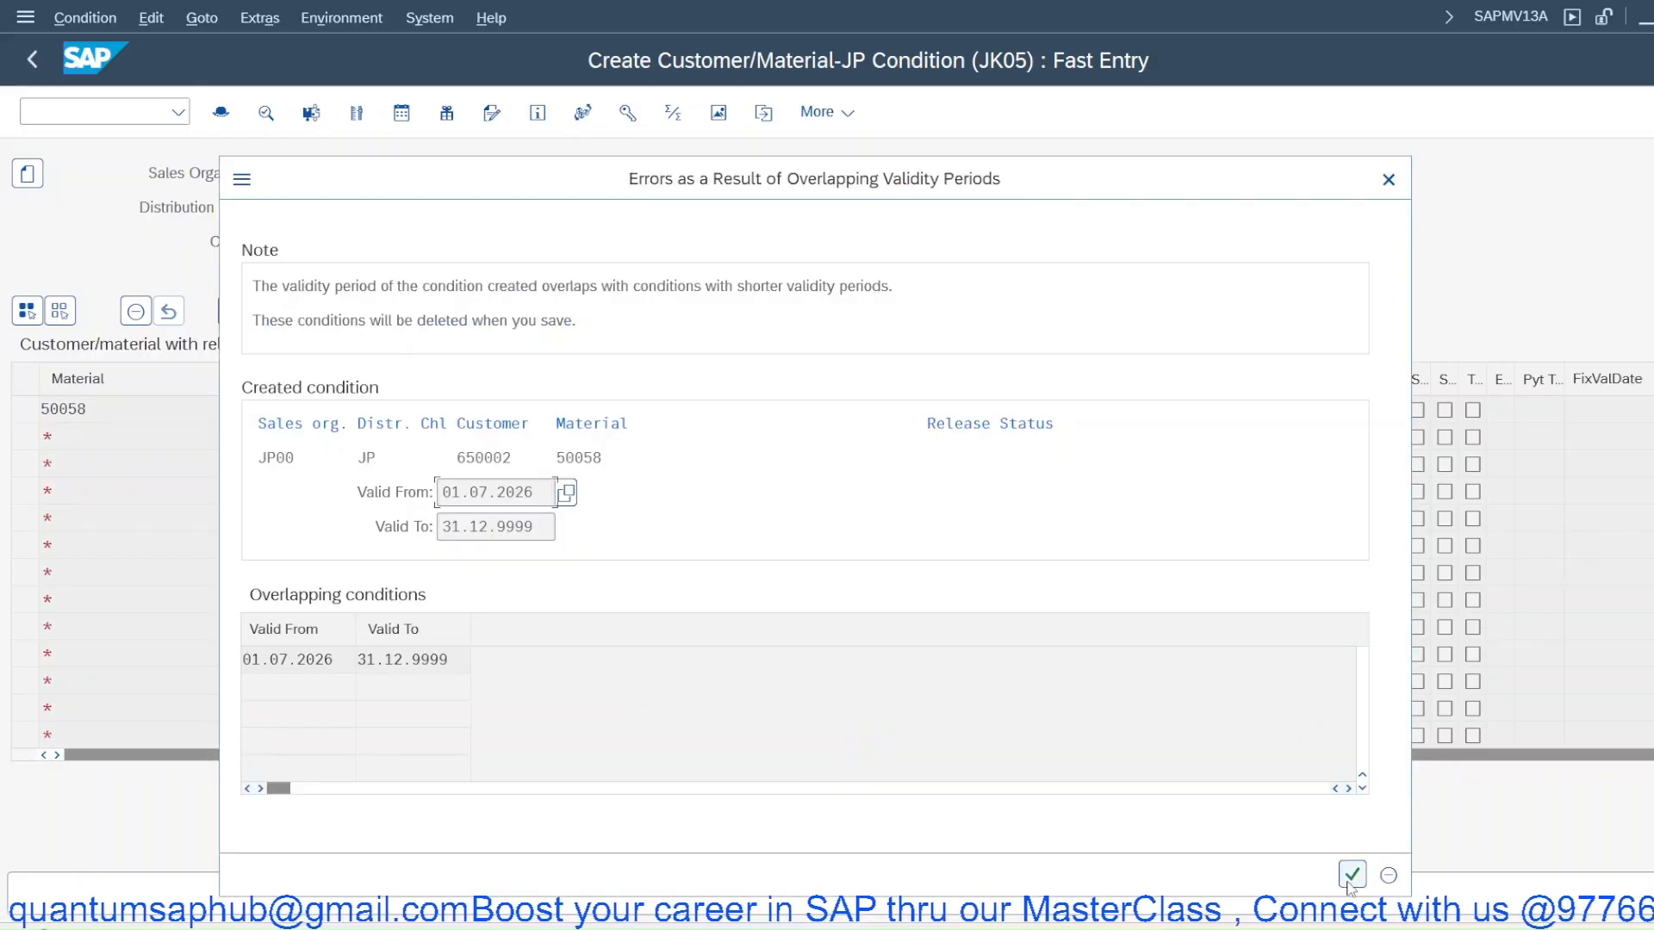
click(1351, 874)
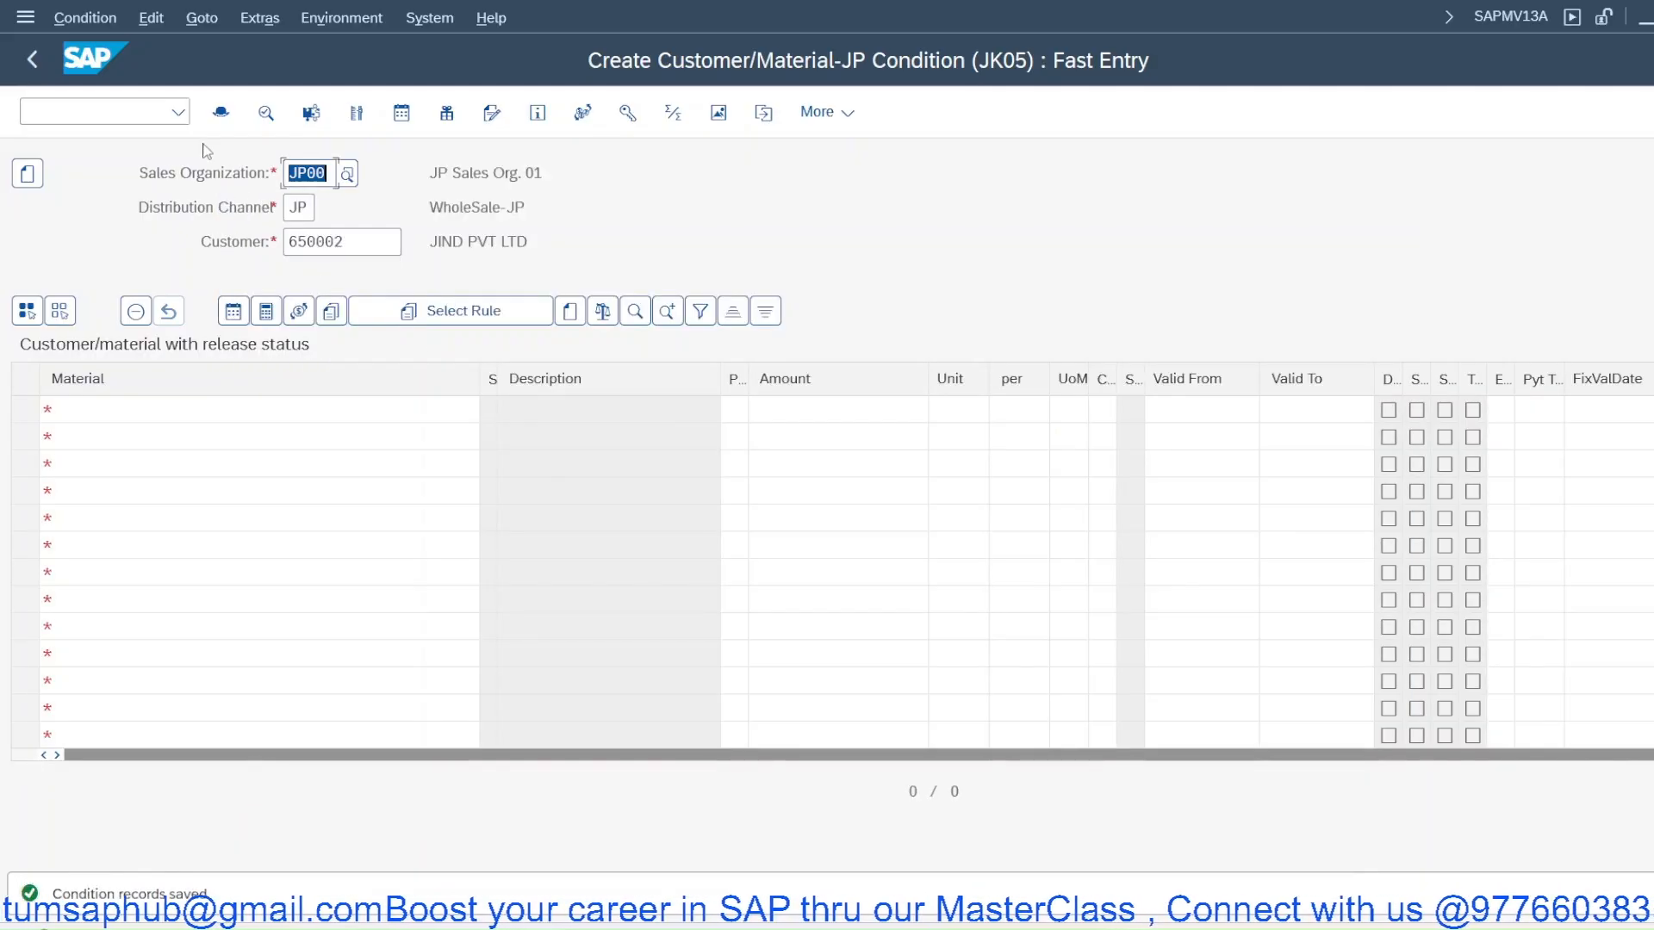
Leave condition record maintenance and start a new sales order of type JPOR in transaction VA01
click(150, 111)
text(/n)
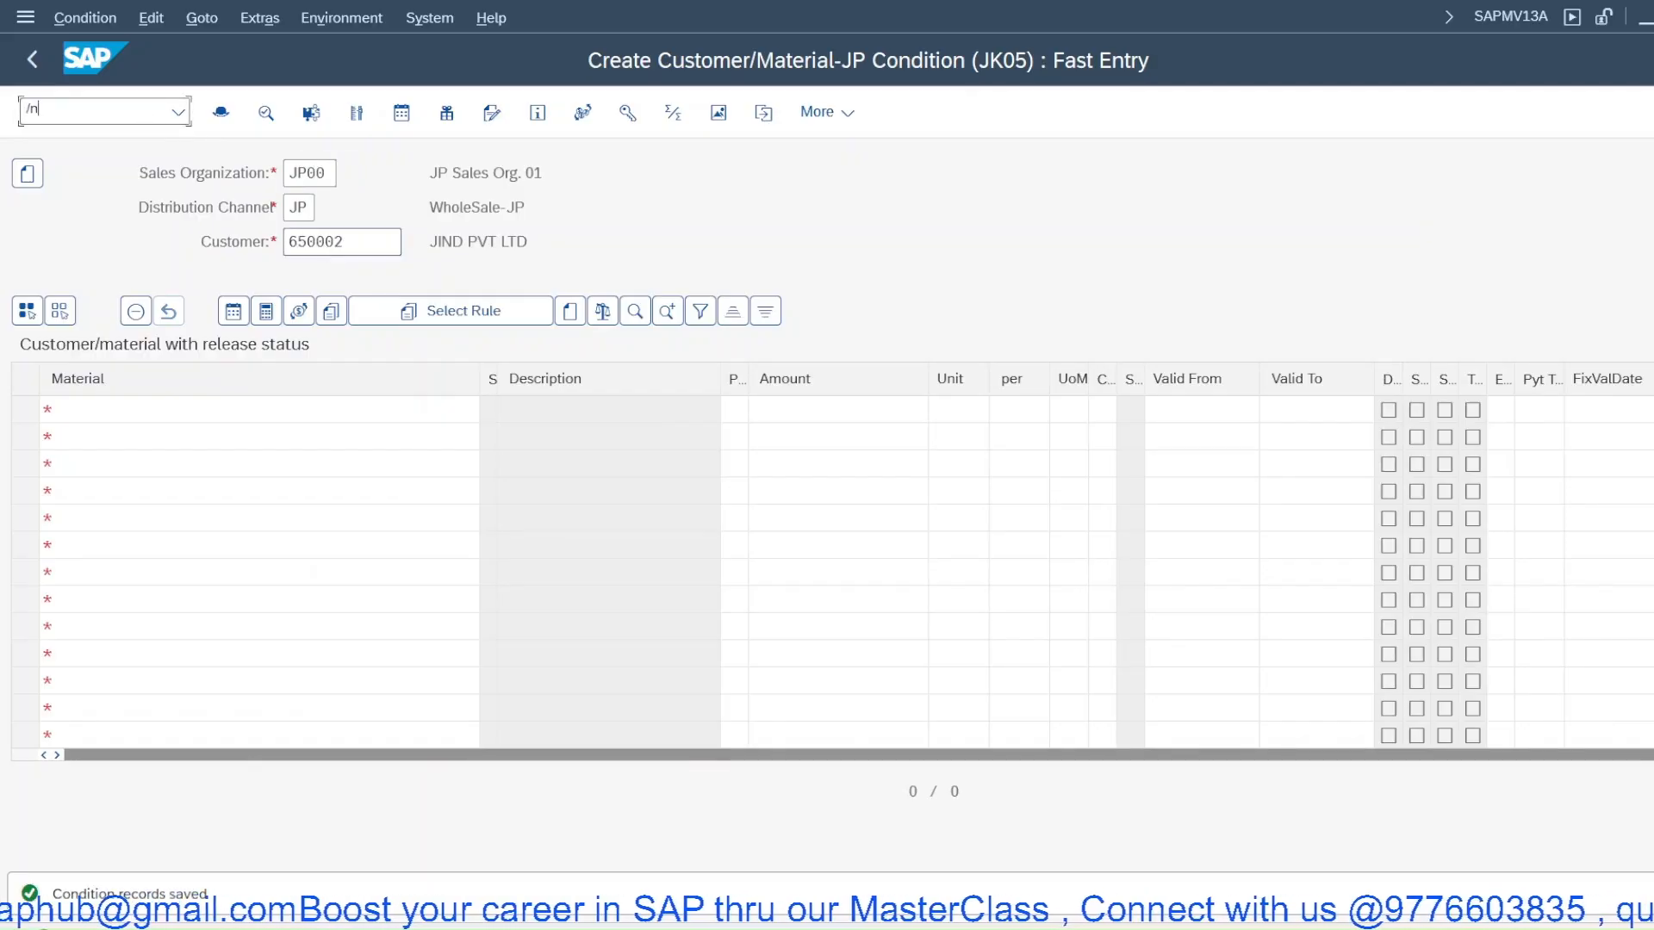
key(Return)
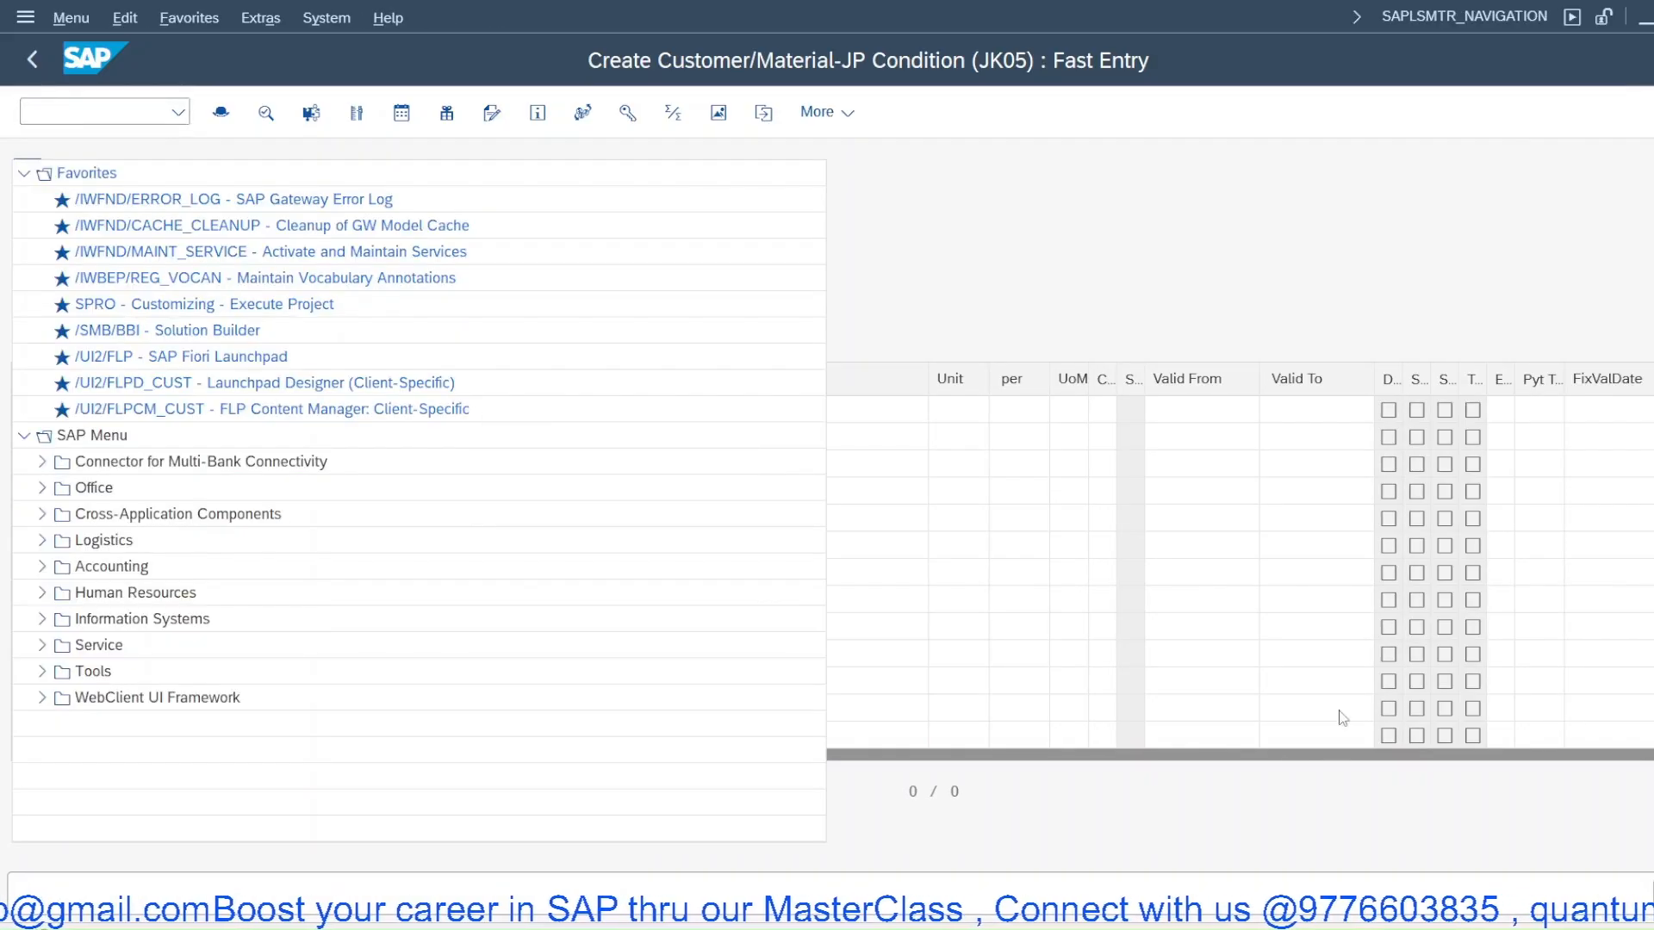
click(1146, 926)
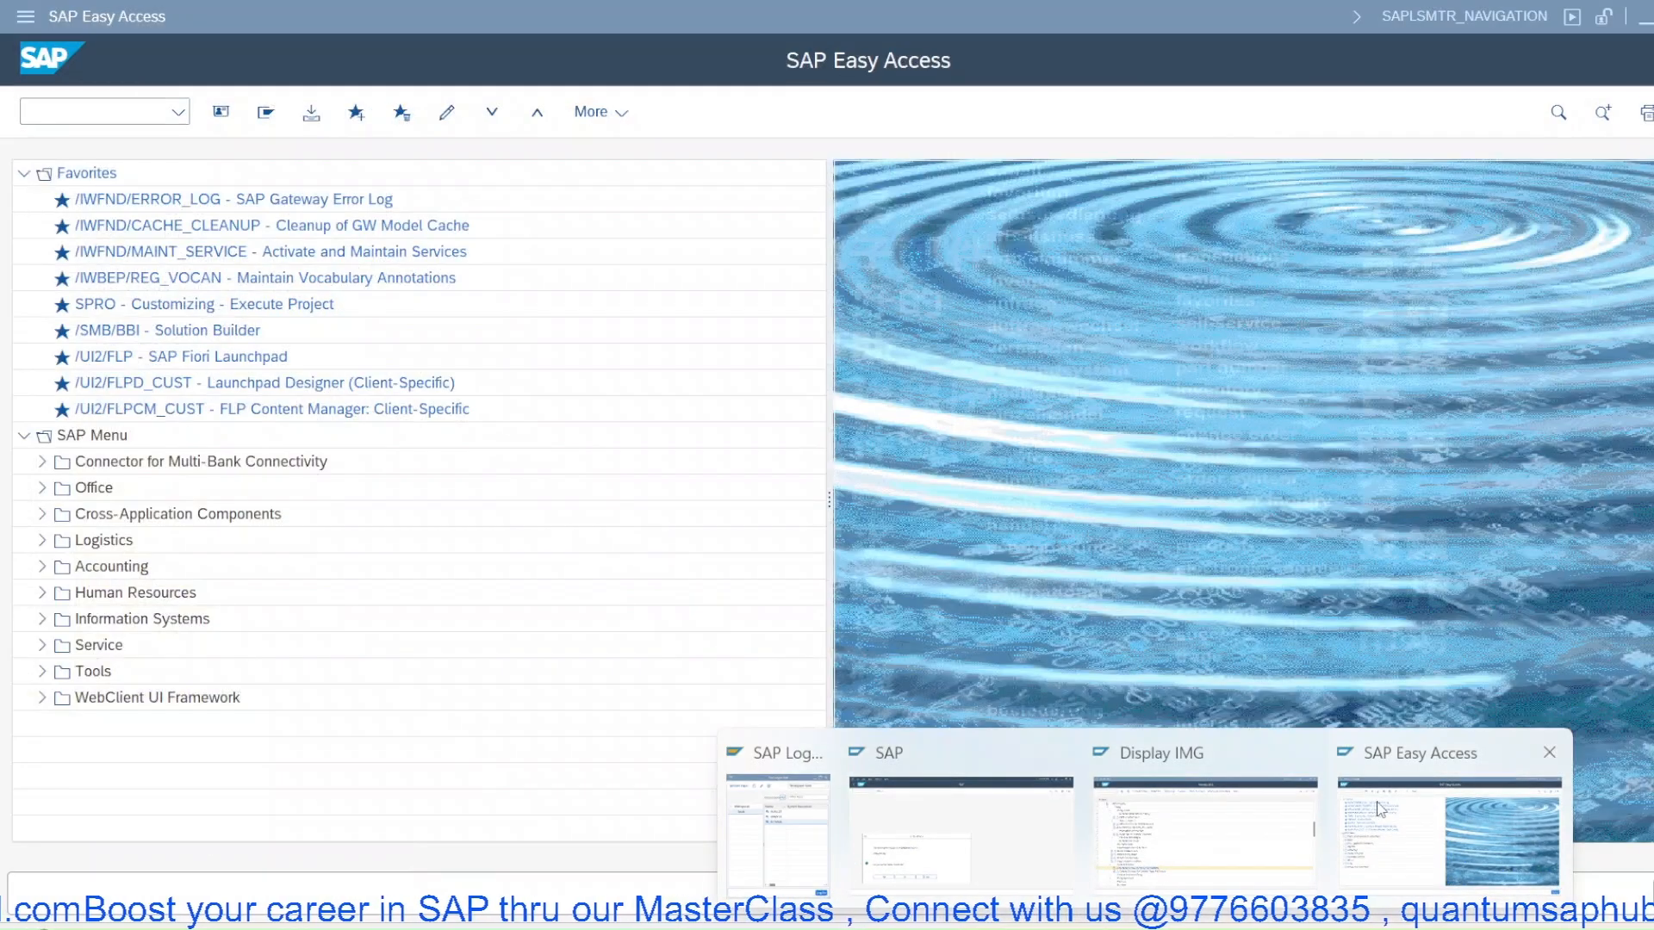
click(1448, 831)
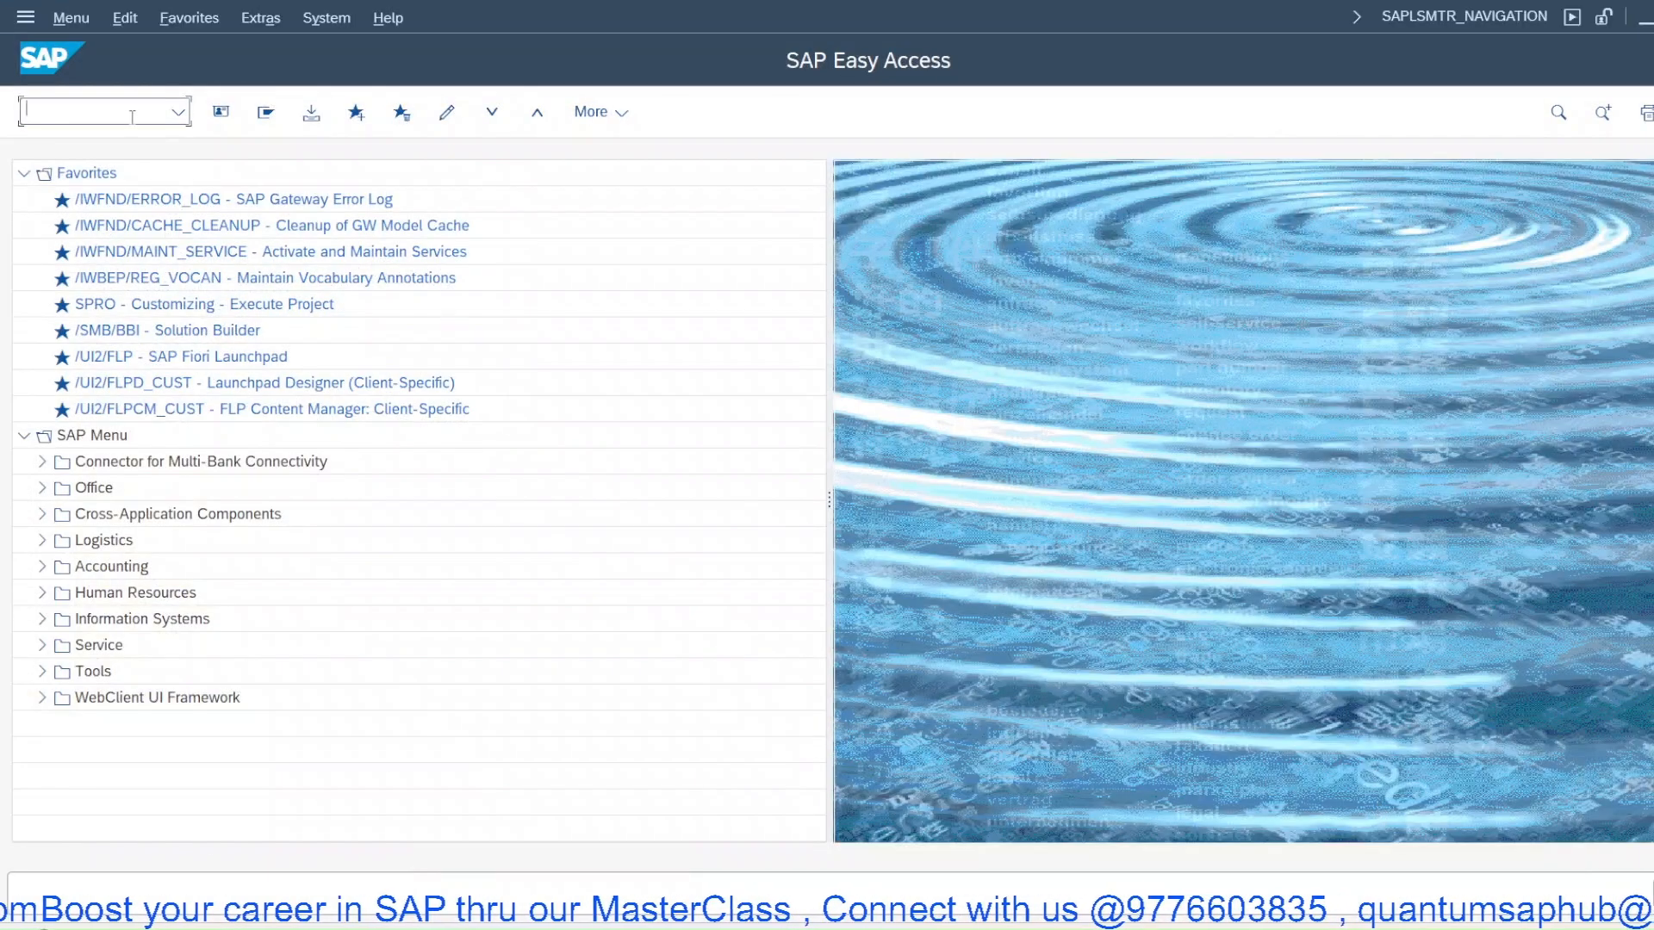
text(VA01)
key(Return)
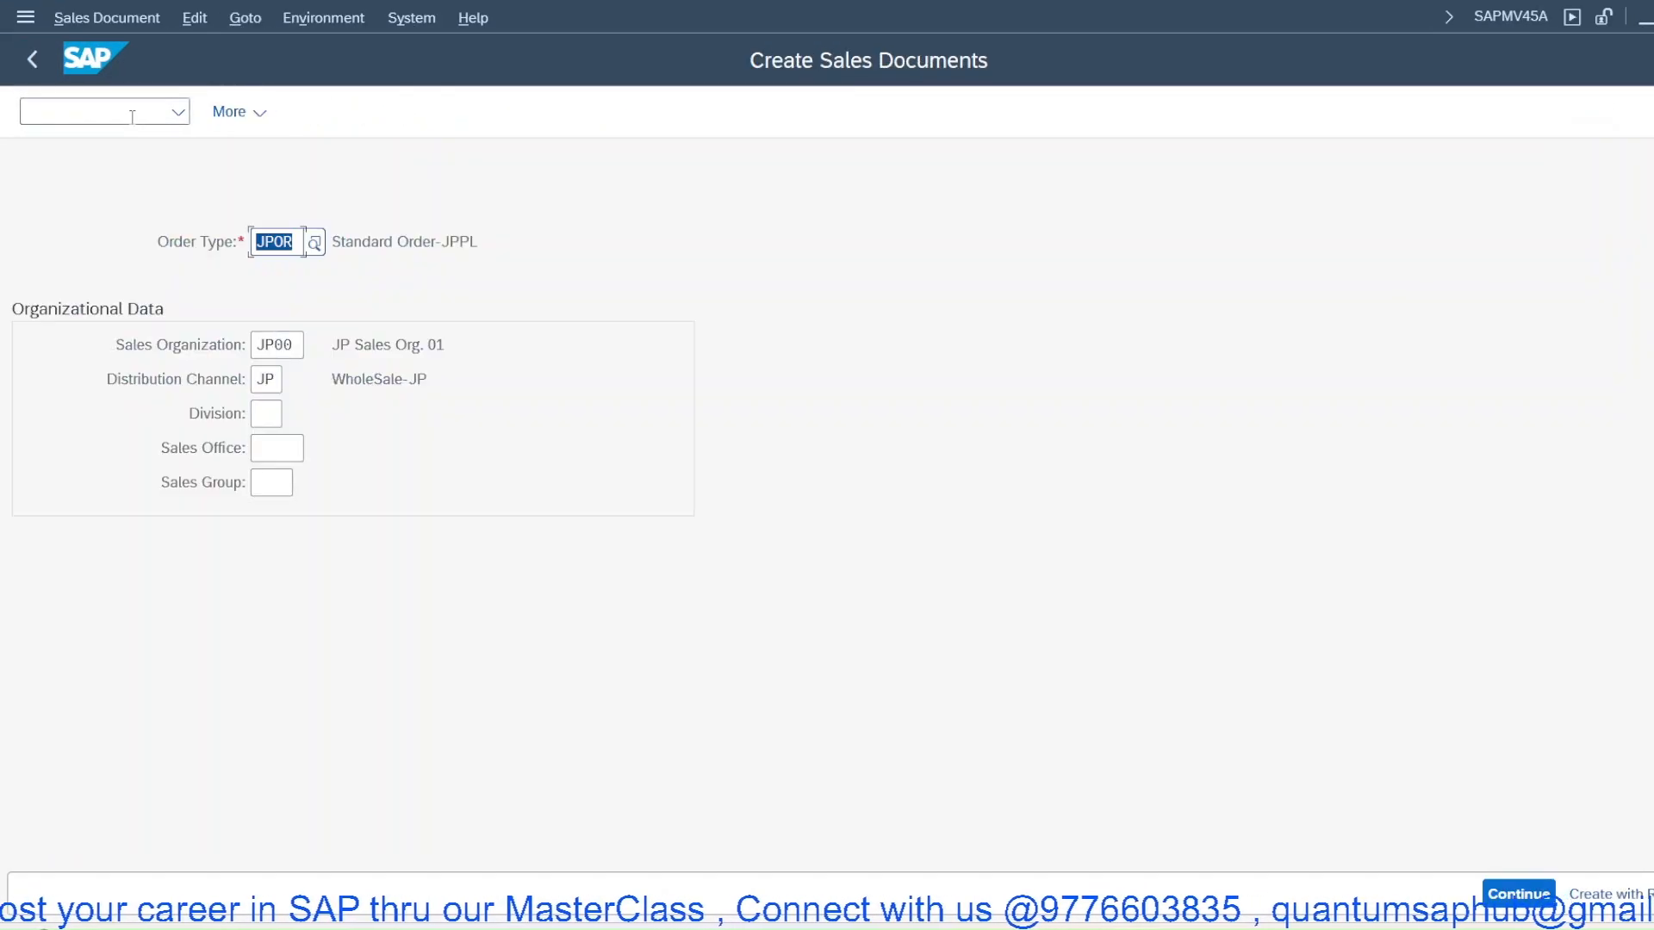
key(Return)
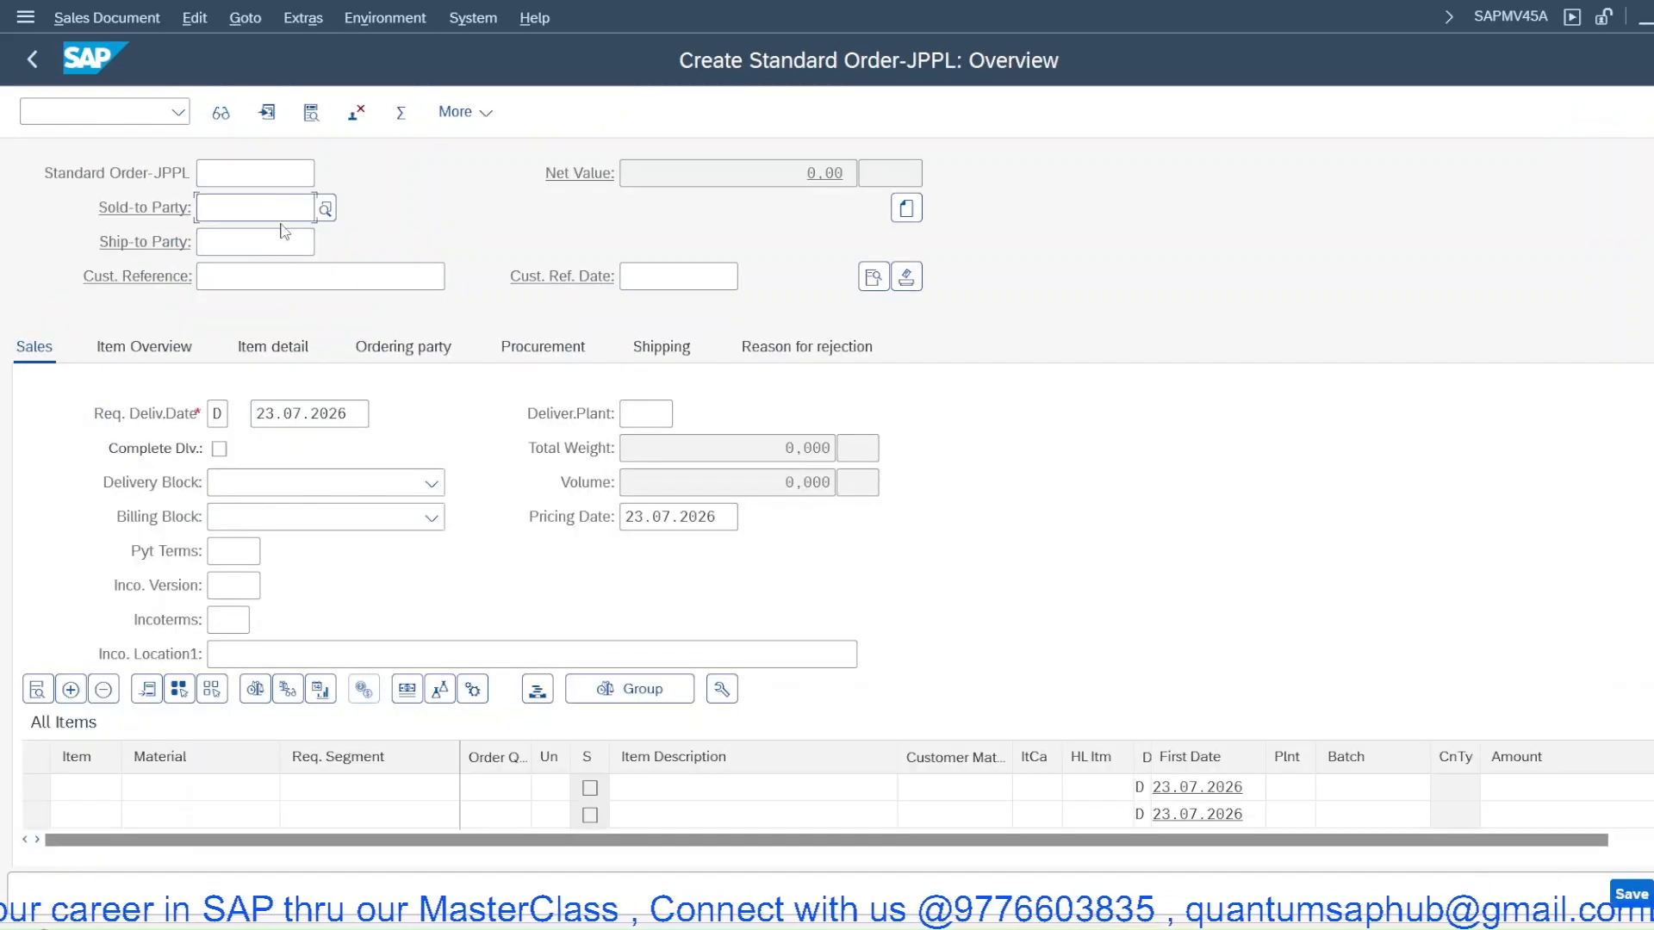
Enter the sold-to customer's number and the customer reference "po" in the order header
click(279, 216)
click(279, 236)
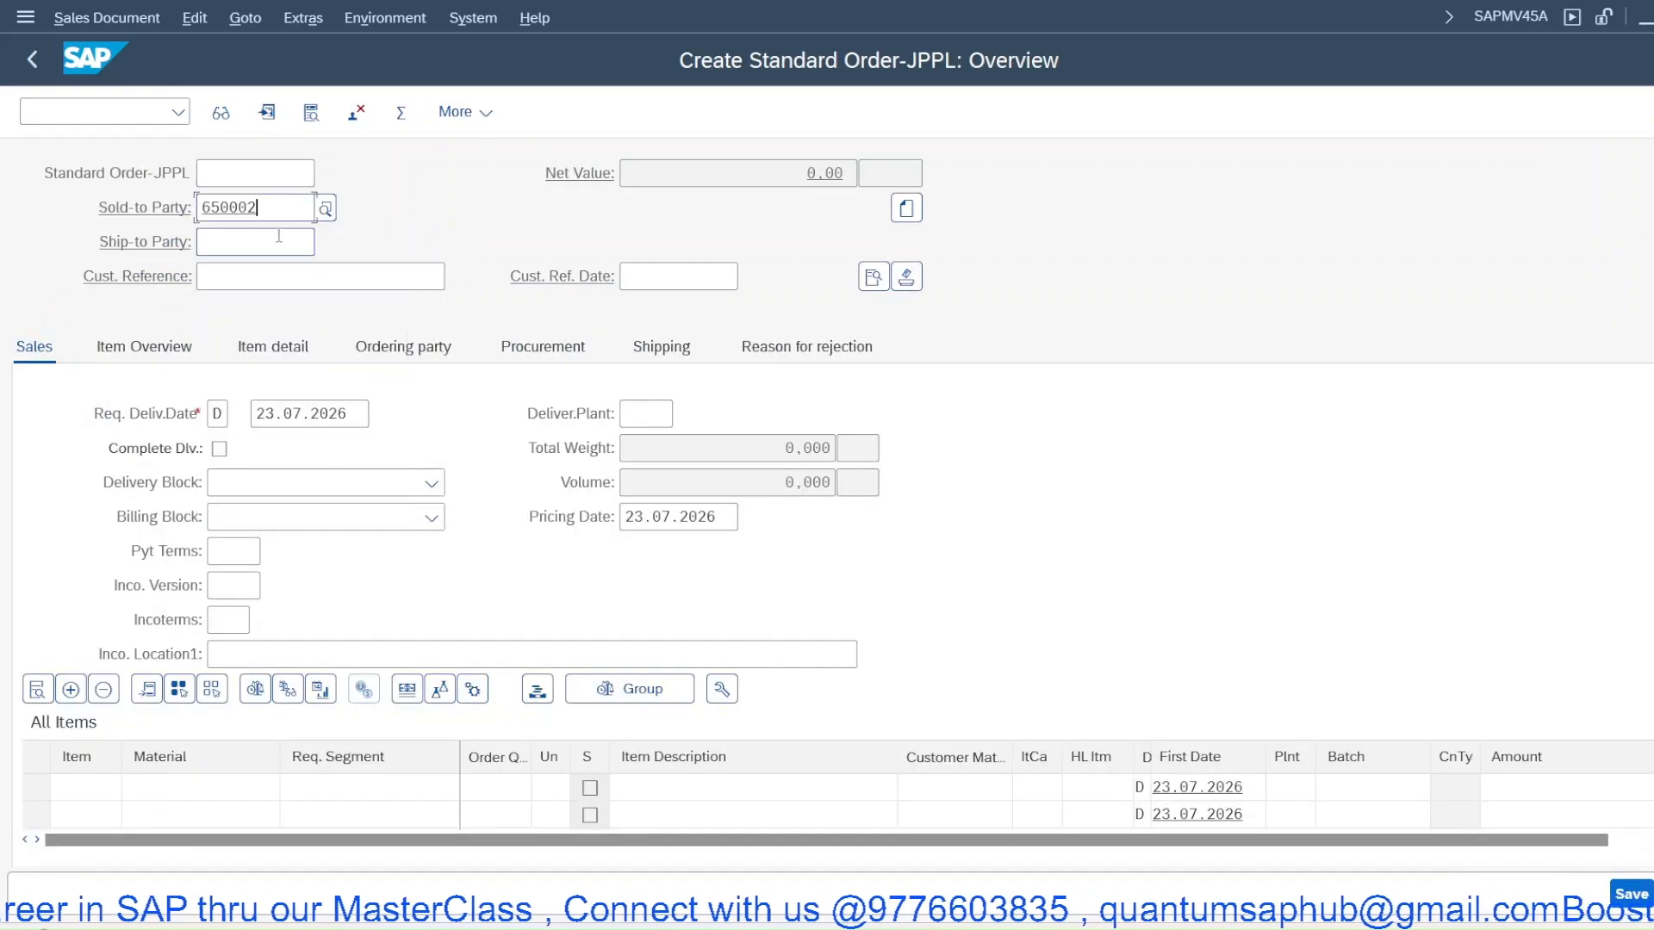
key(Return)
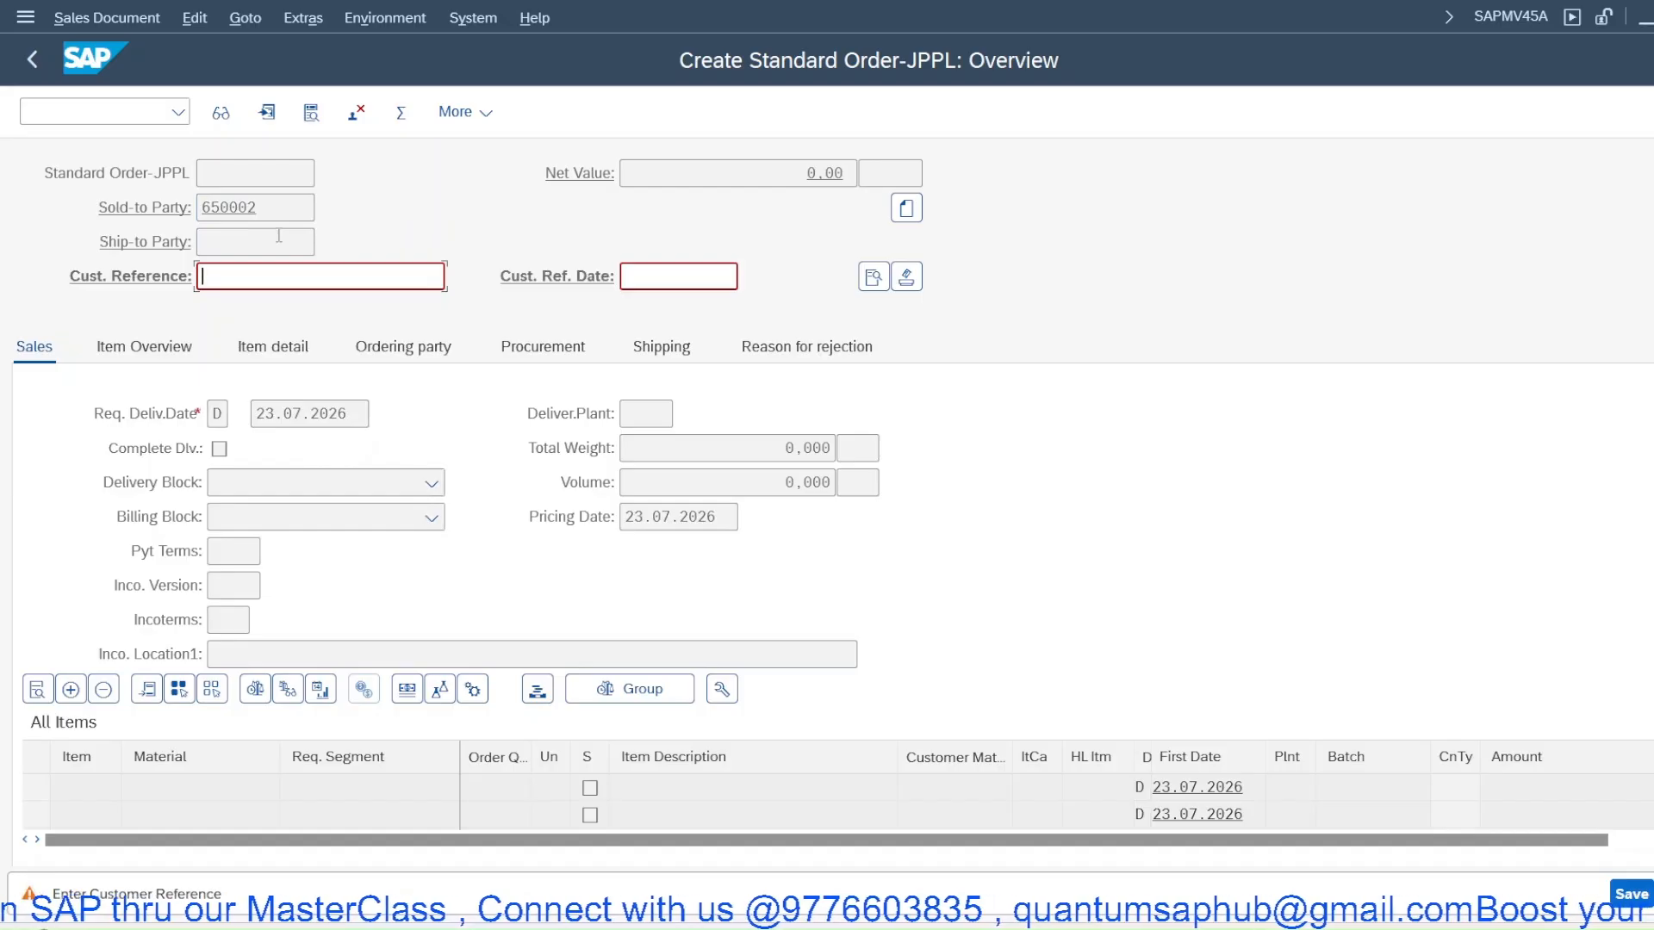
text(po)
key(Return)
Add material 50058 to the order with a quantity of 10
text(50)
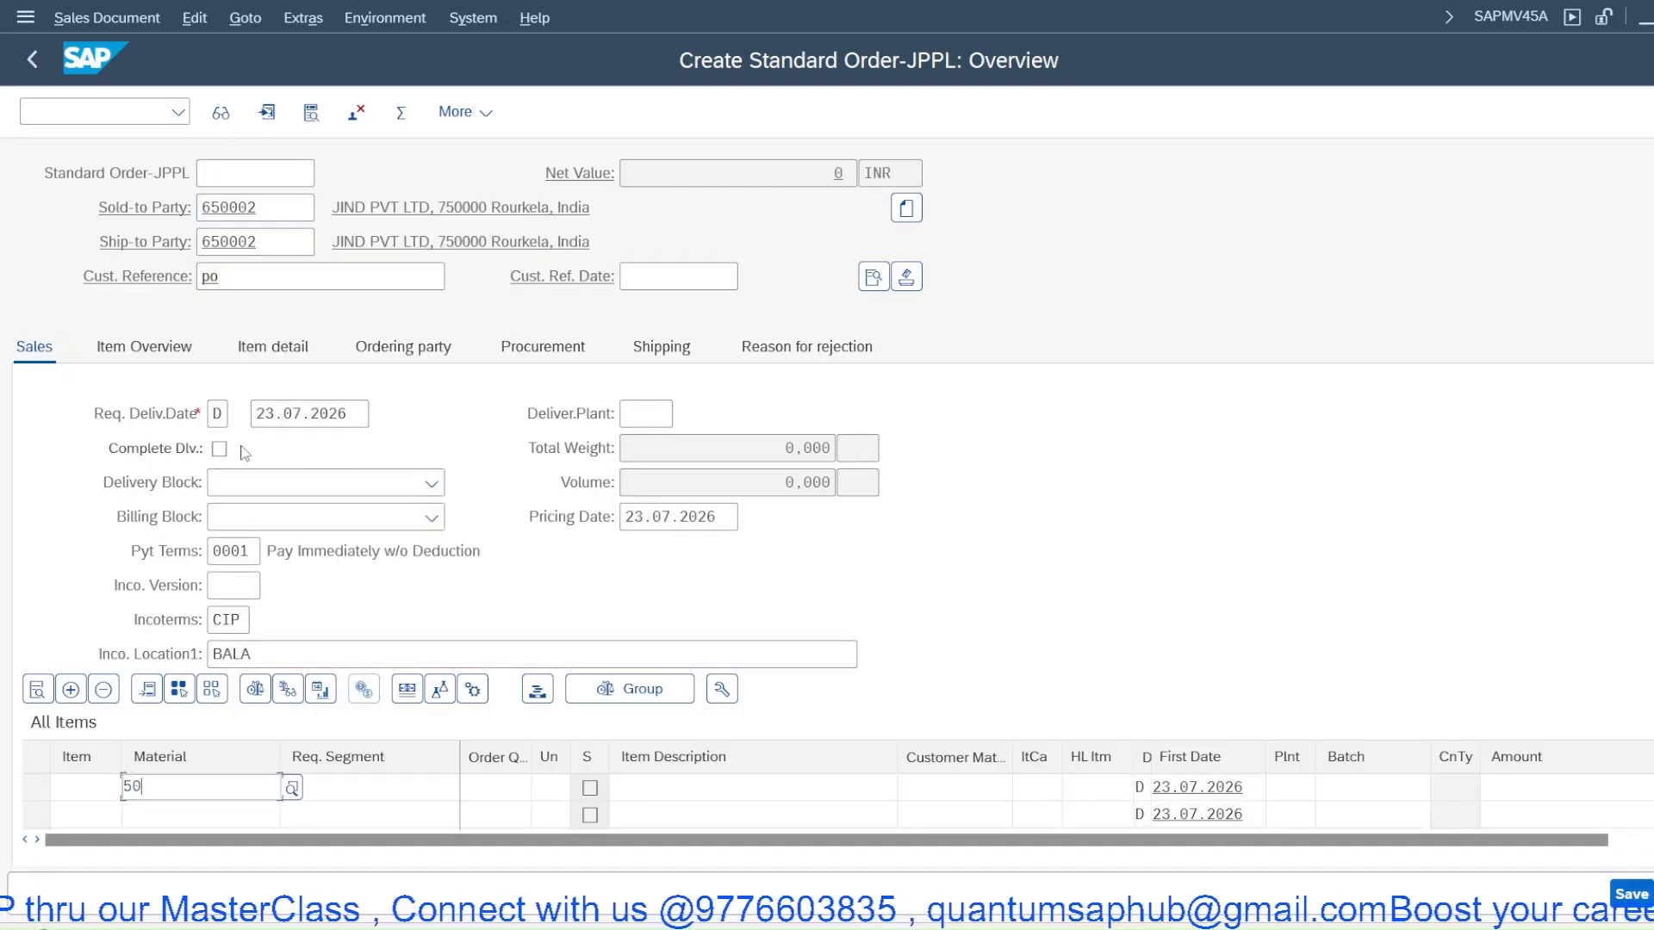
text(058)
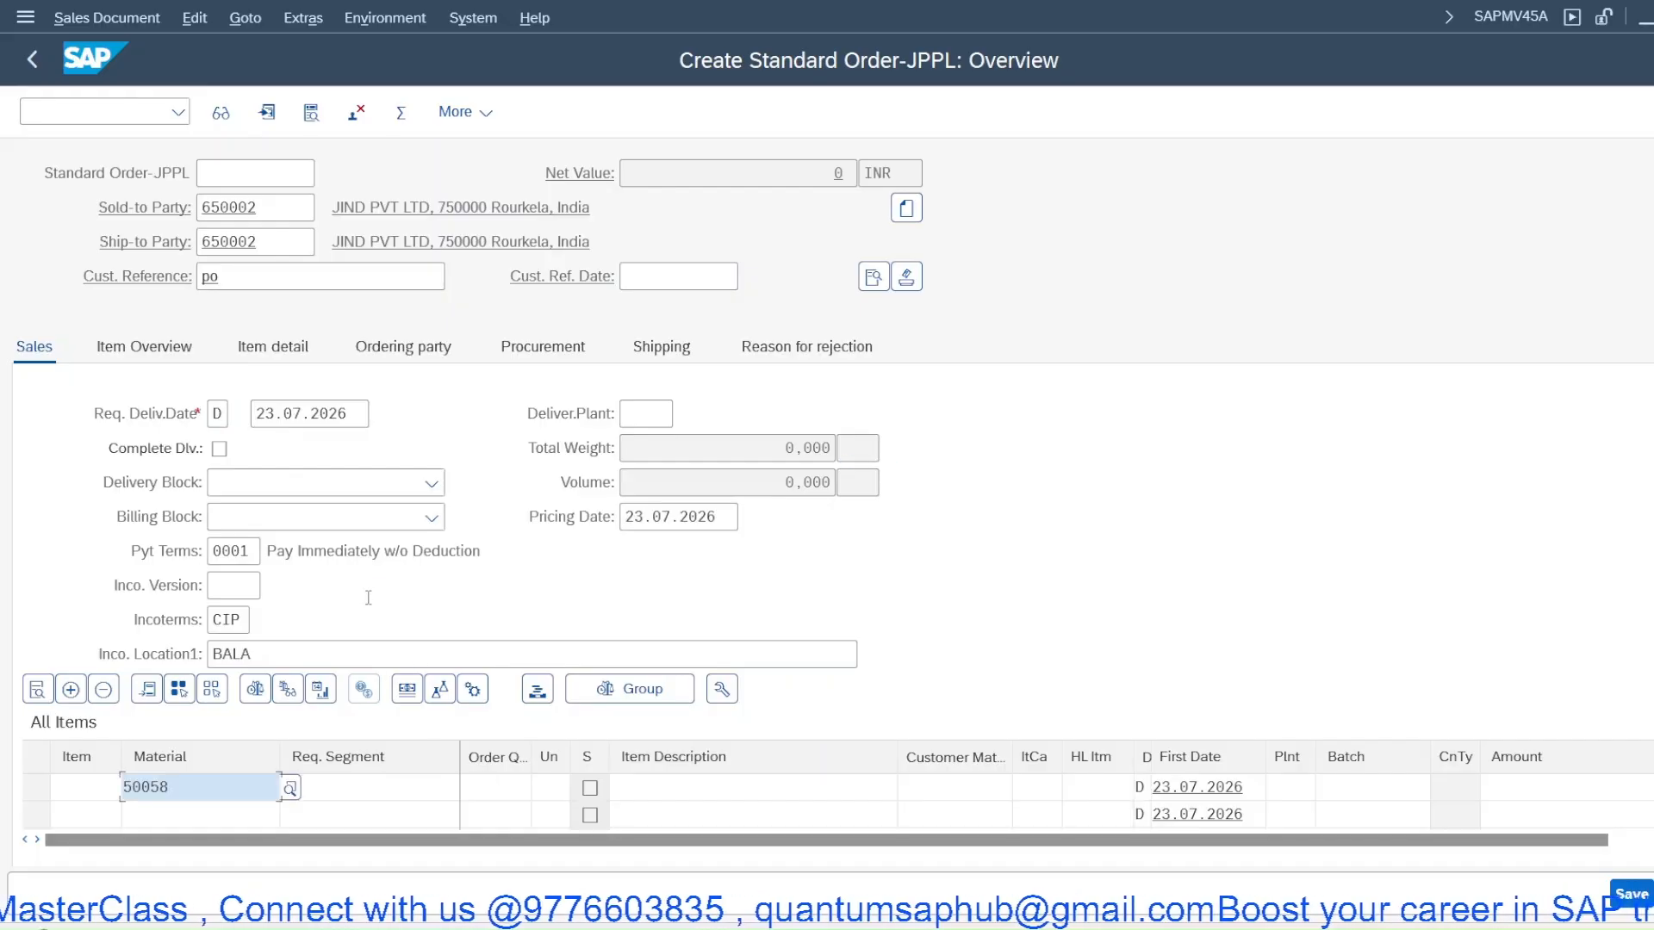
click(509, 785)
text(10)
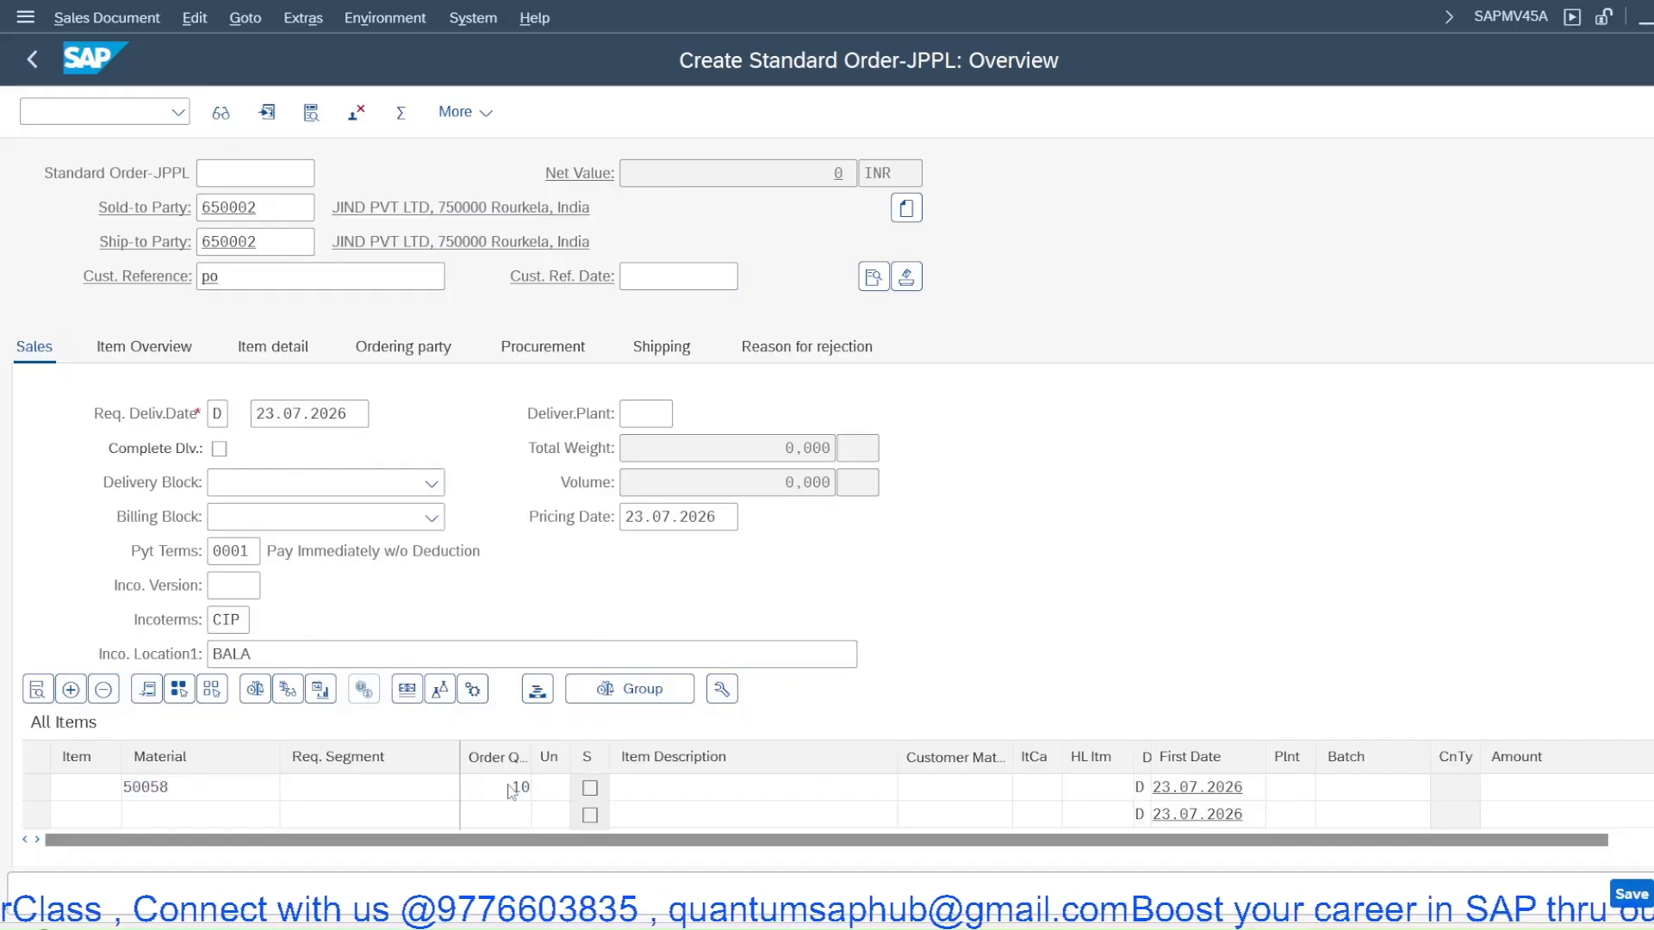
key(Return)
Open the pricing conditions of item 10 and compare the JK05 and JK17 values with the discount amount
double_click(231, 785)
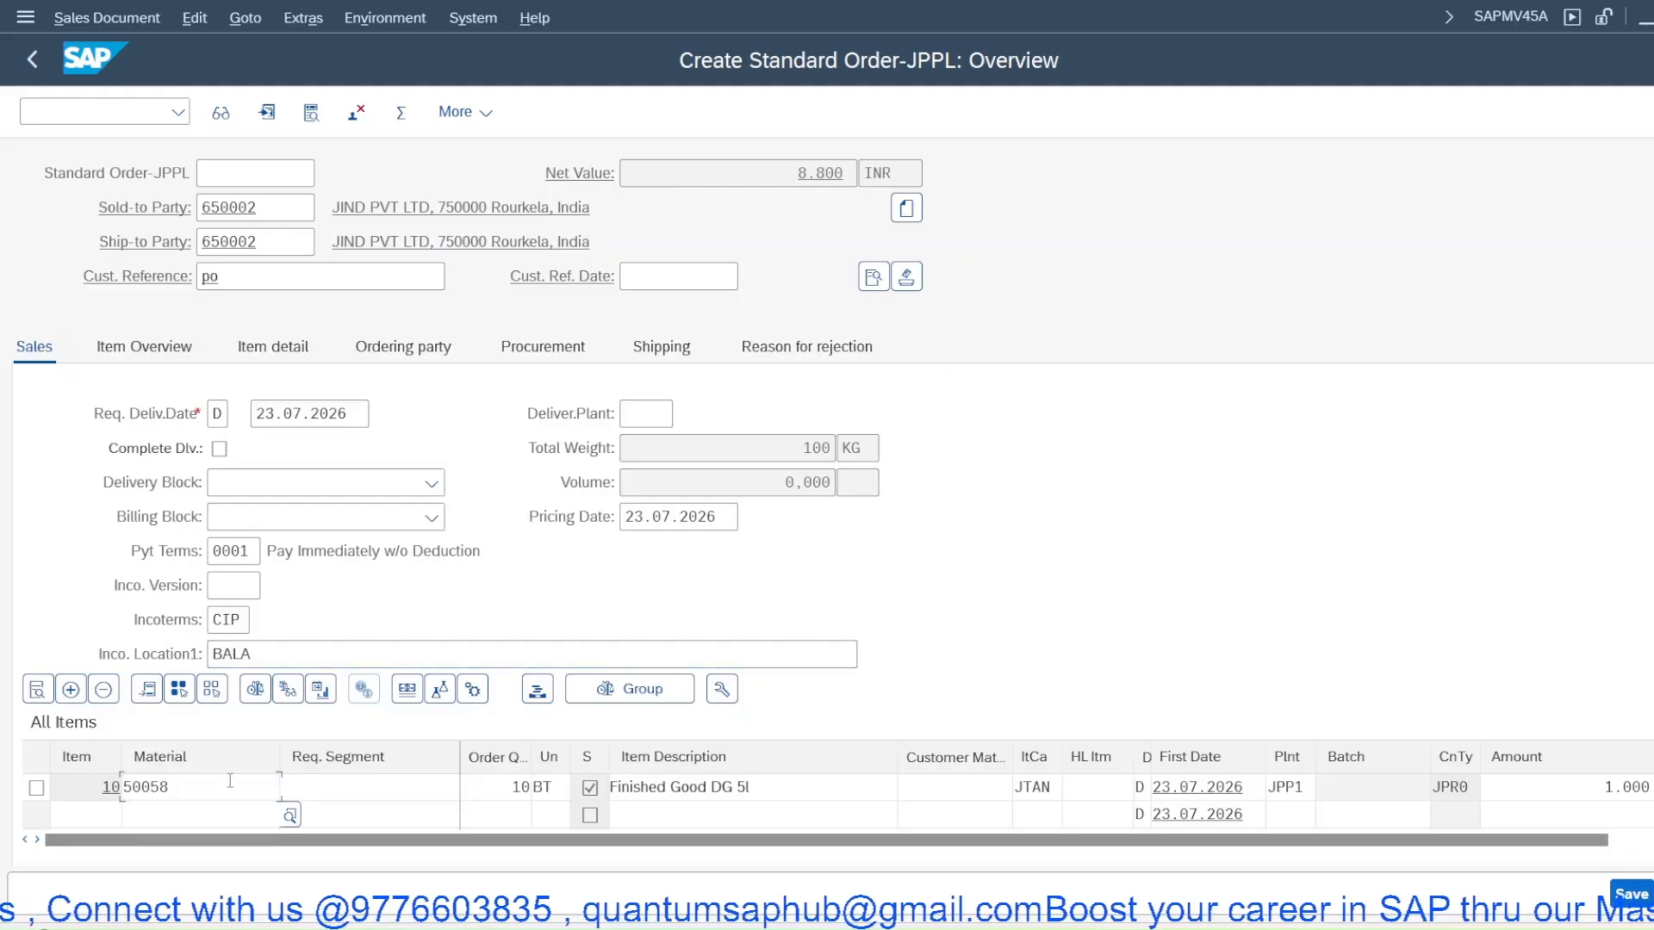
click(529, 321)
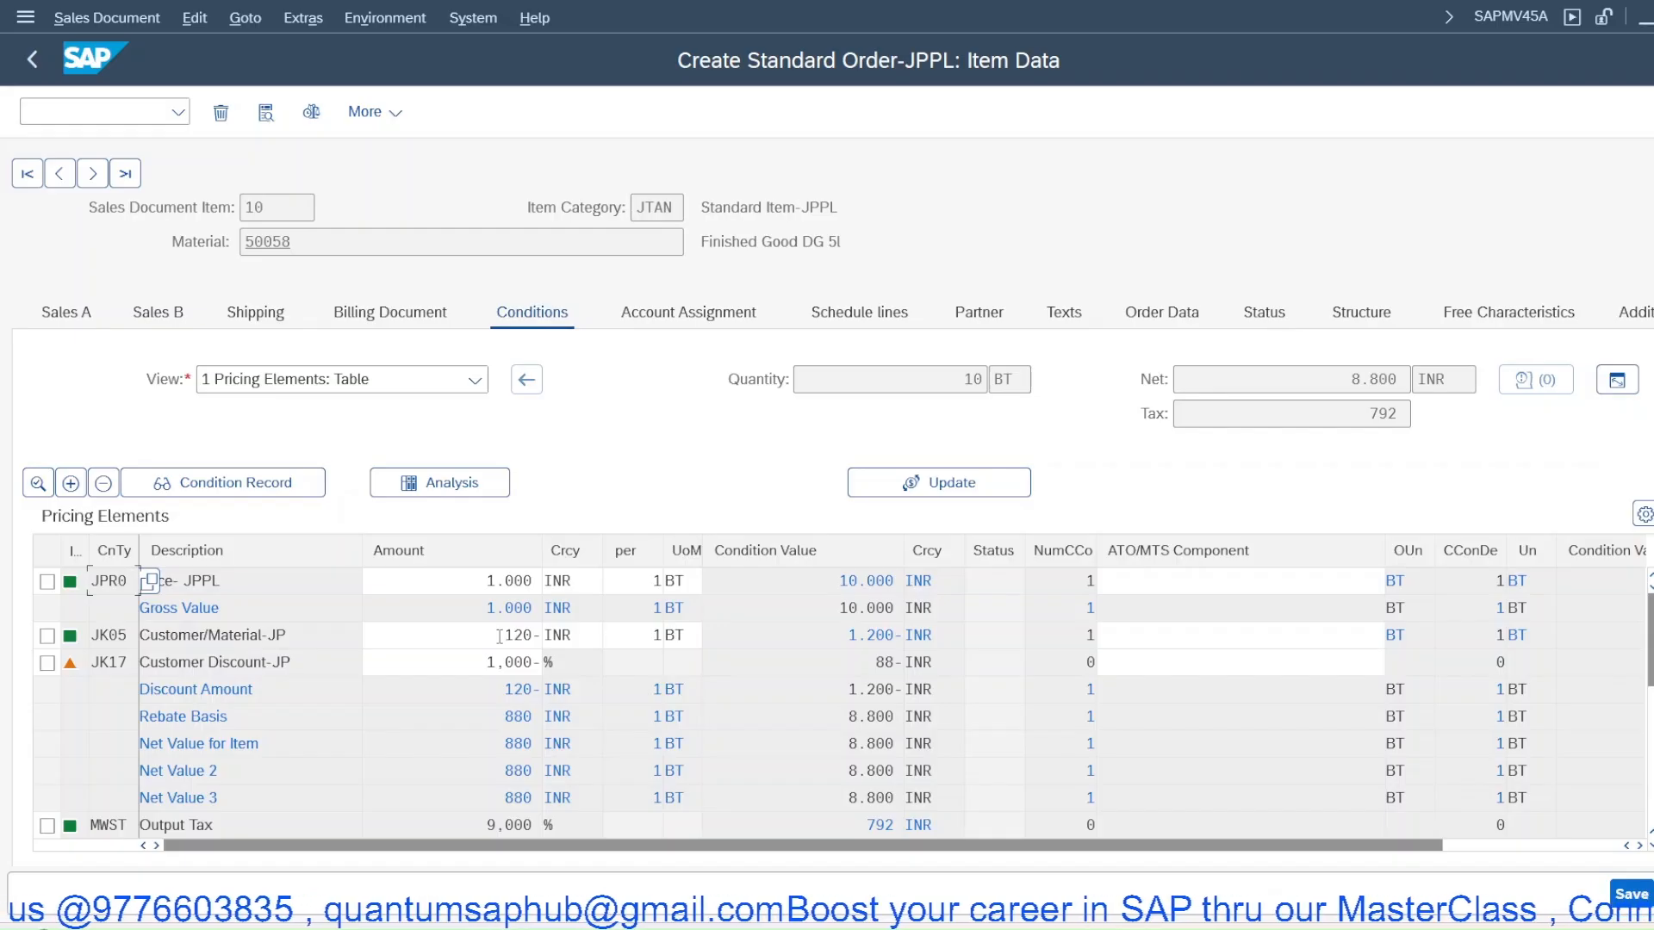
drag(499, 637, 555, 682)
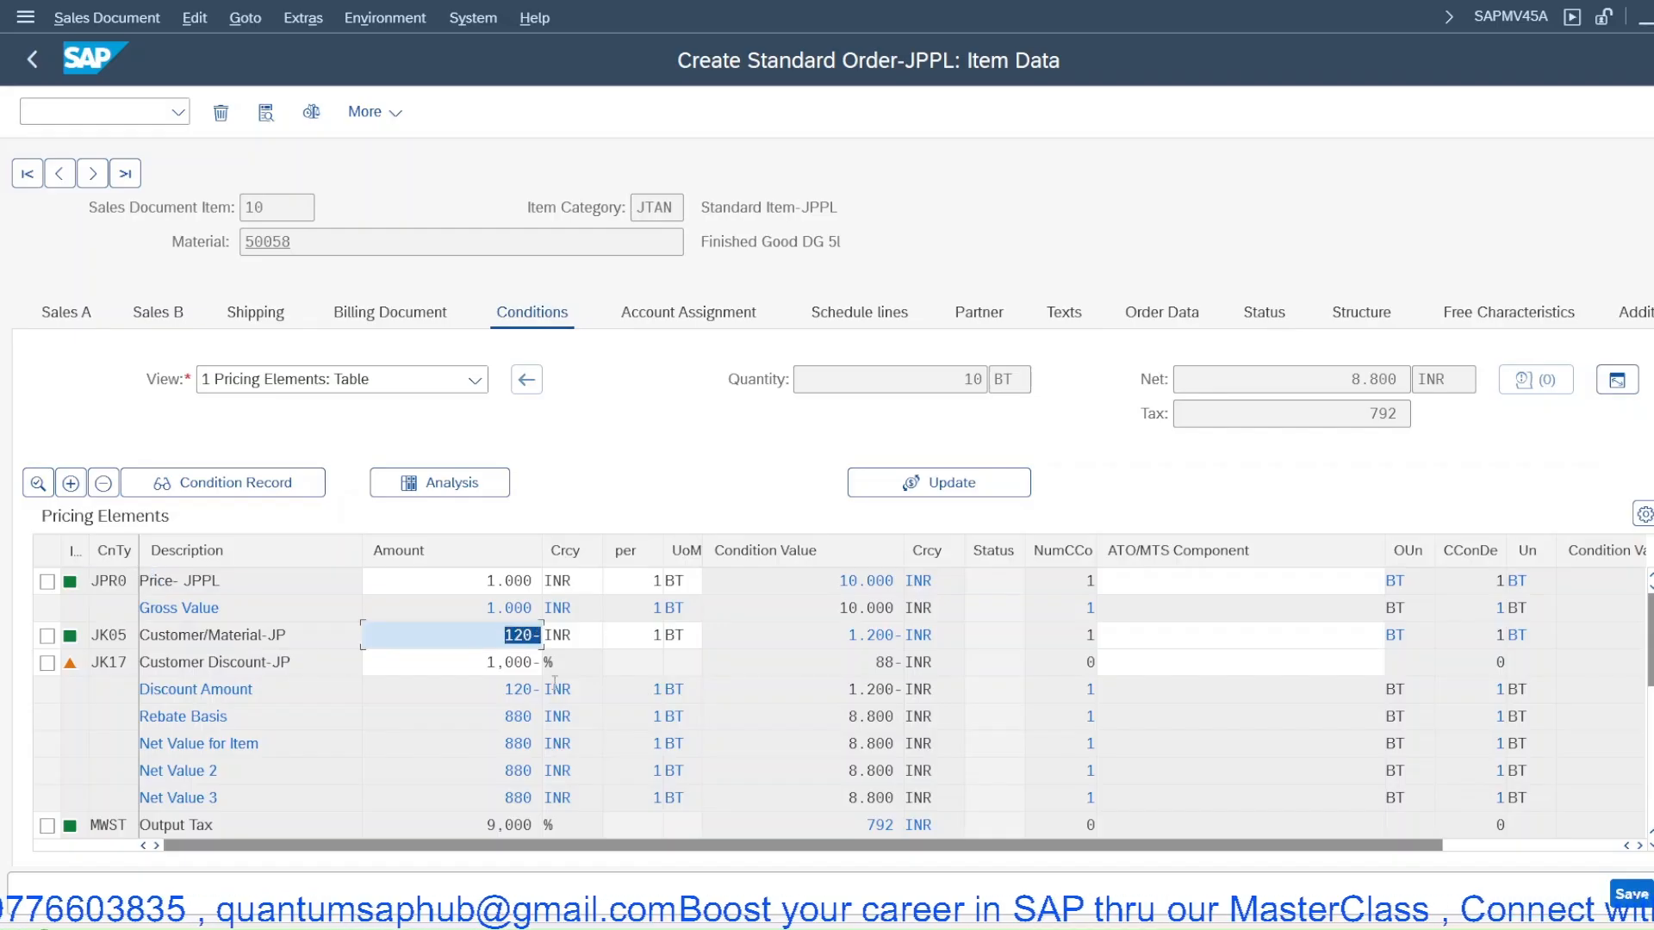
click(868, 668)
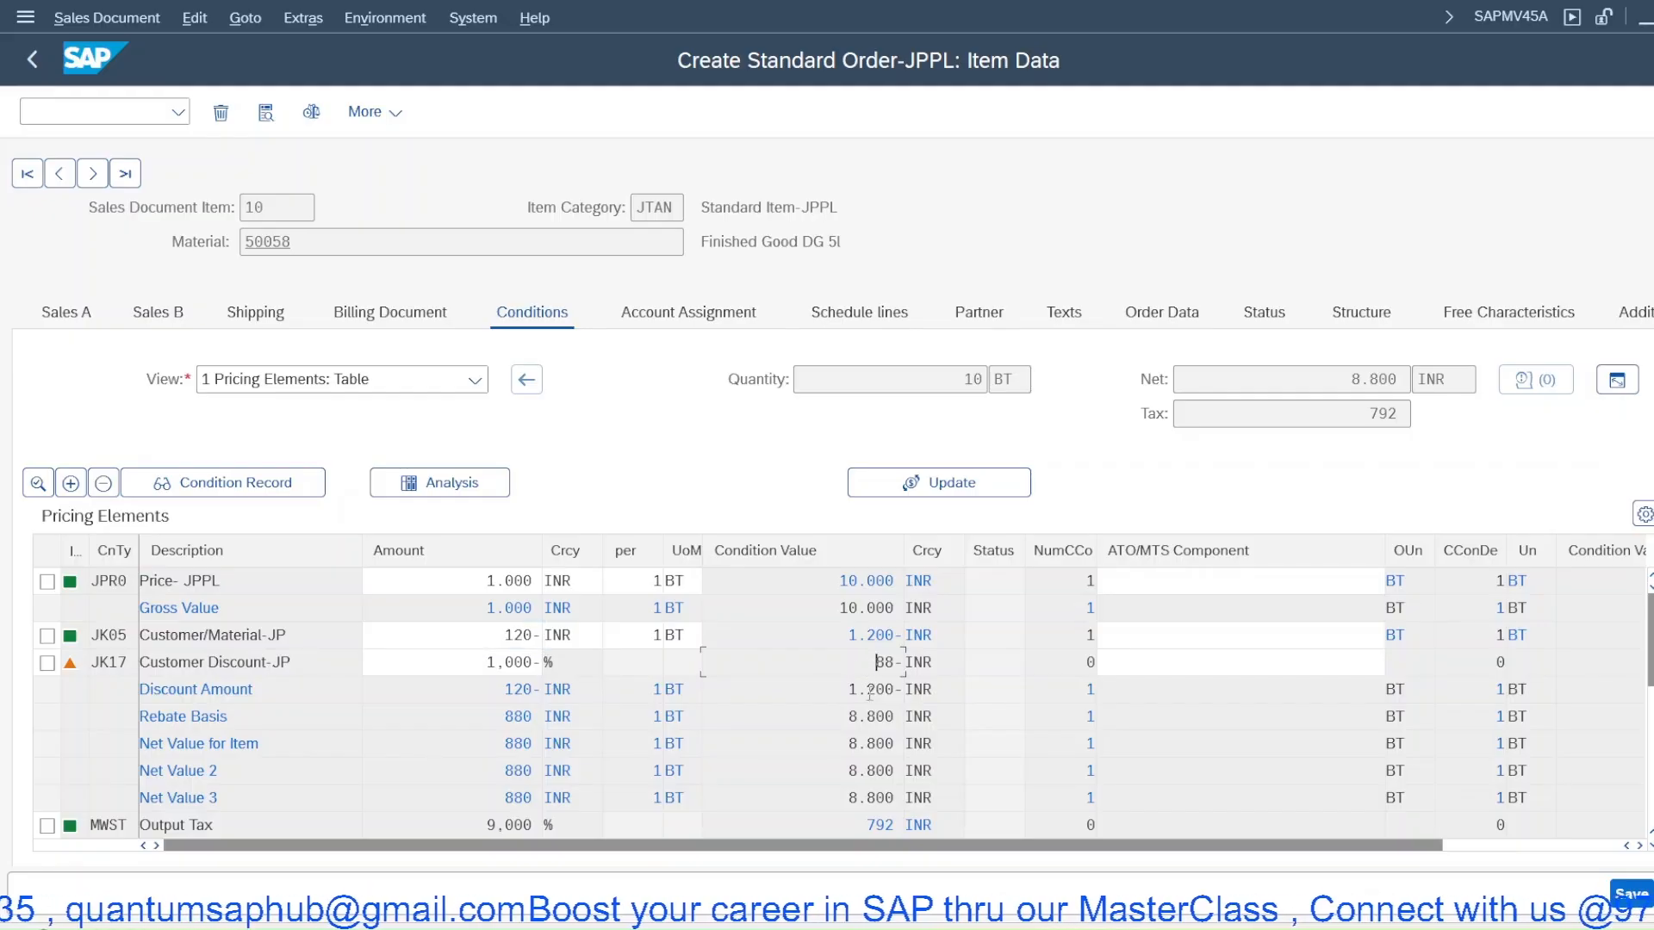
drag(847, 690, 918, 682)
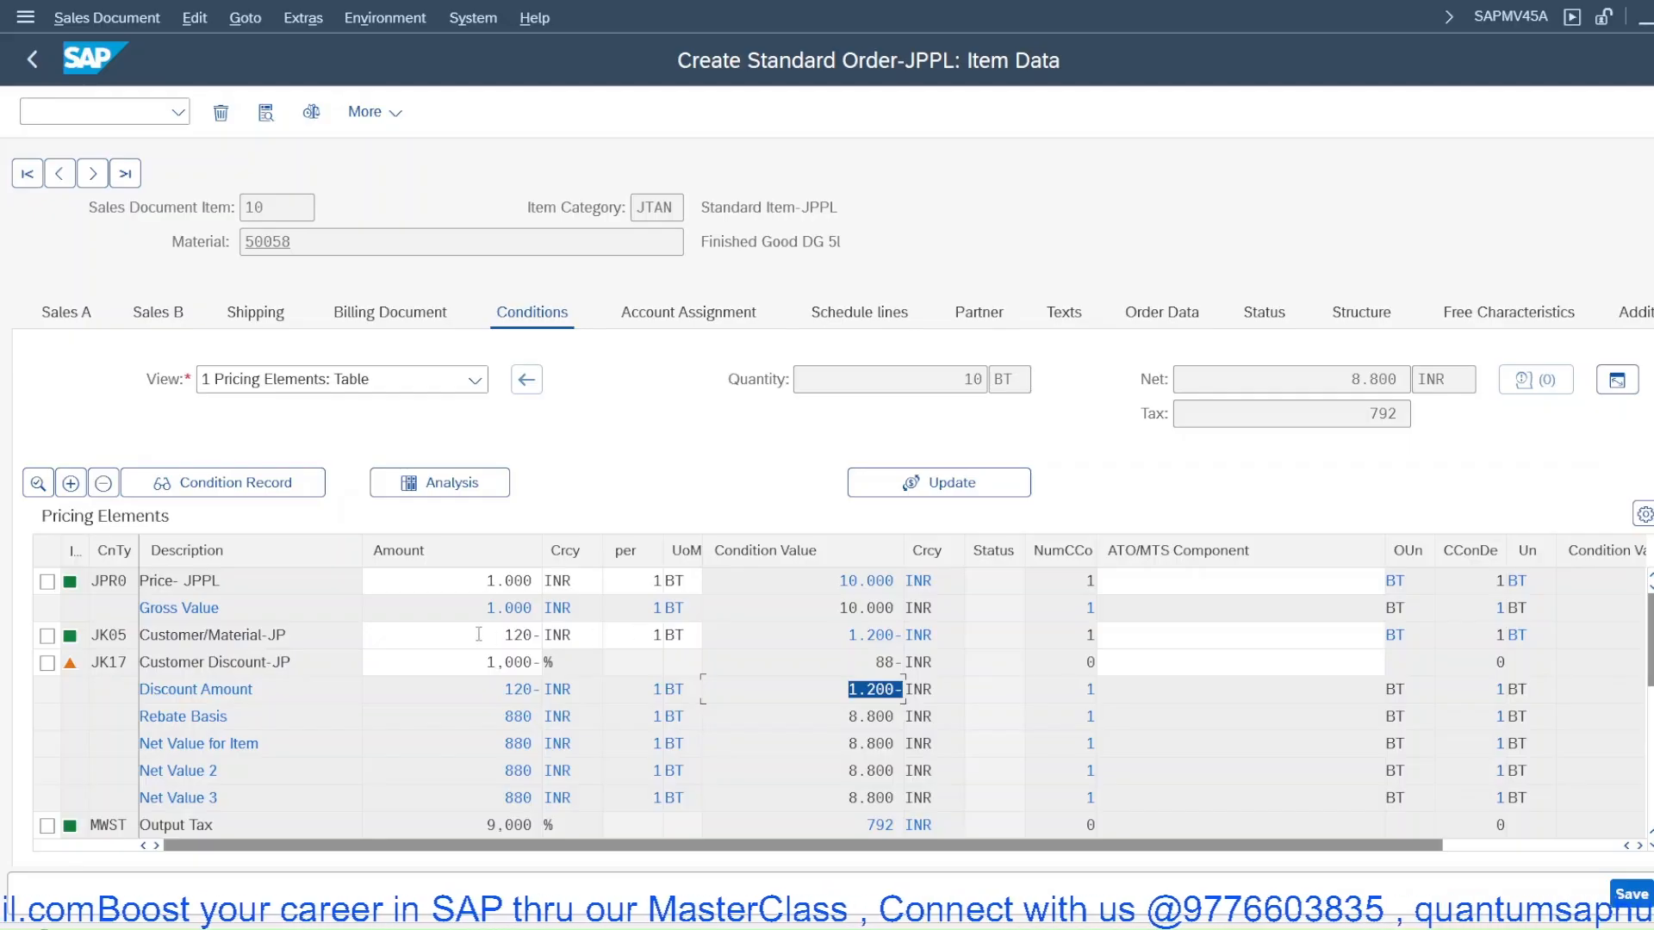
Set the item's JK17 customer discount to 20% and check its condition value against the discount amount
double_click(485, 663)
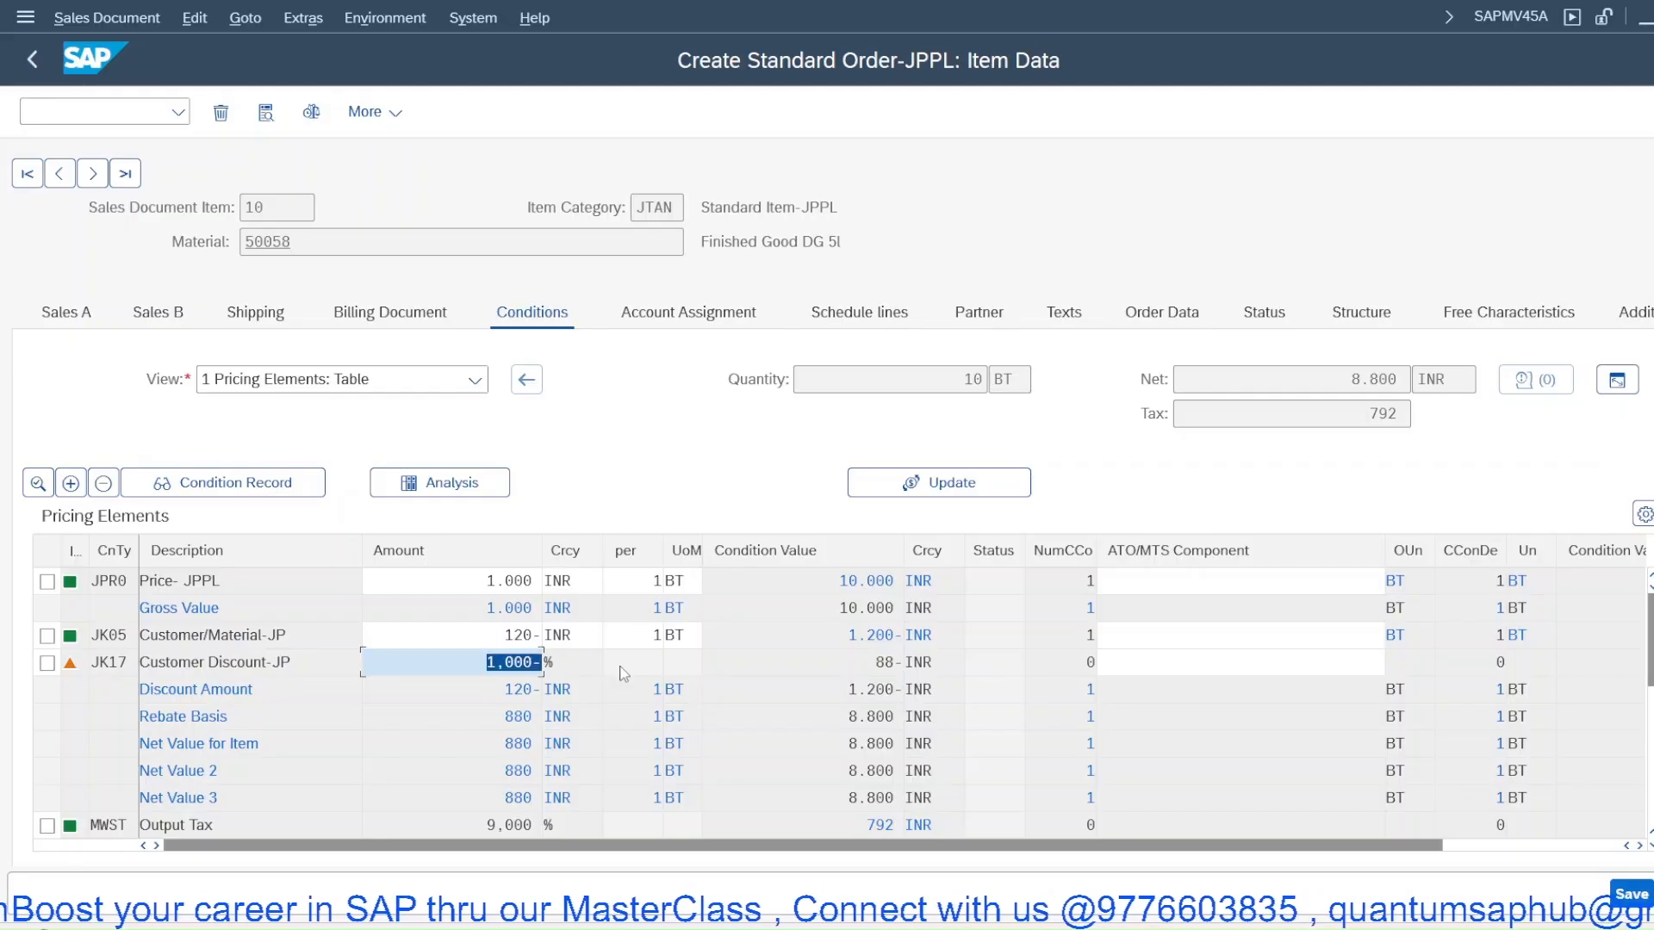
text(20)
key(Return)
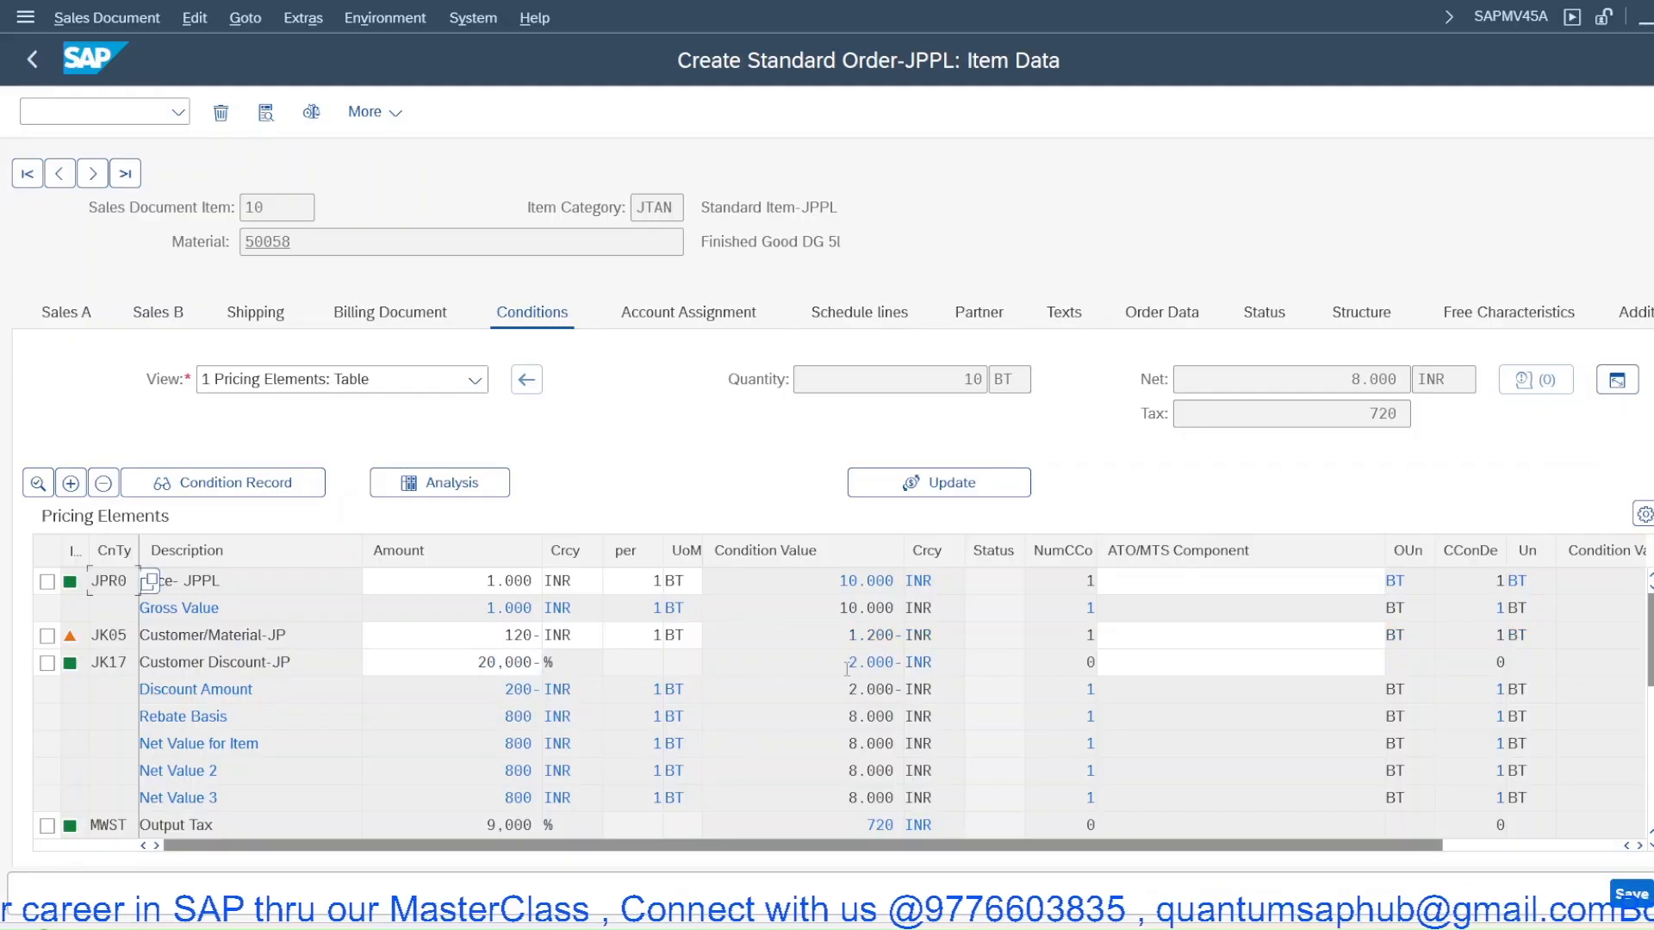
double_click(895, 665)
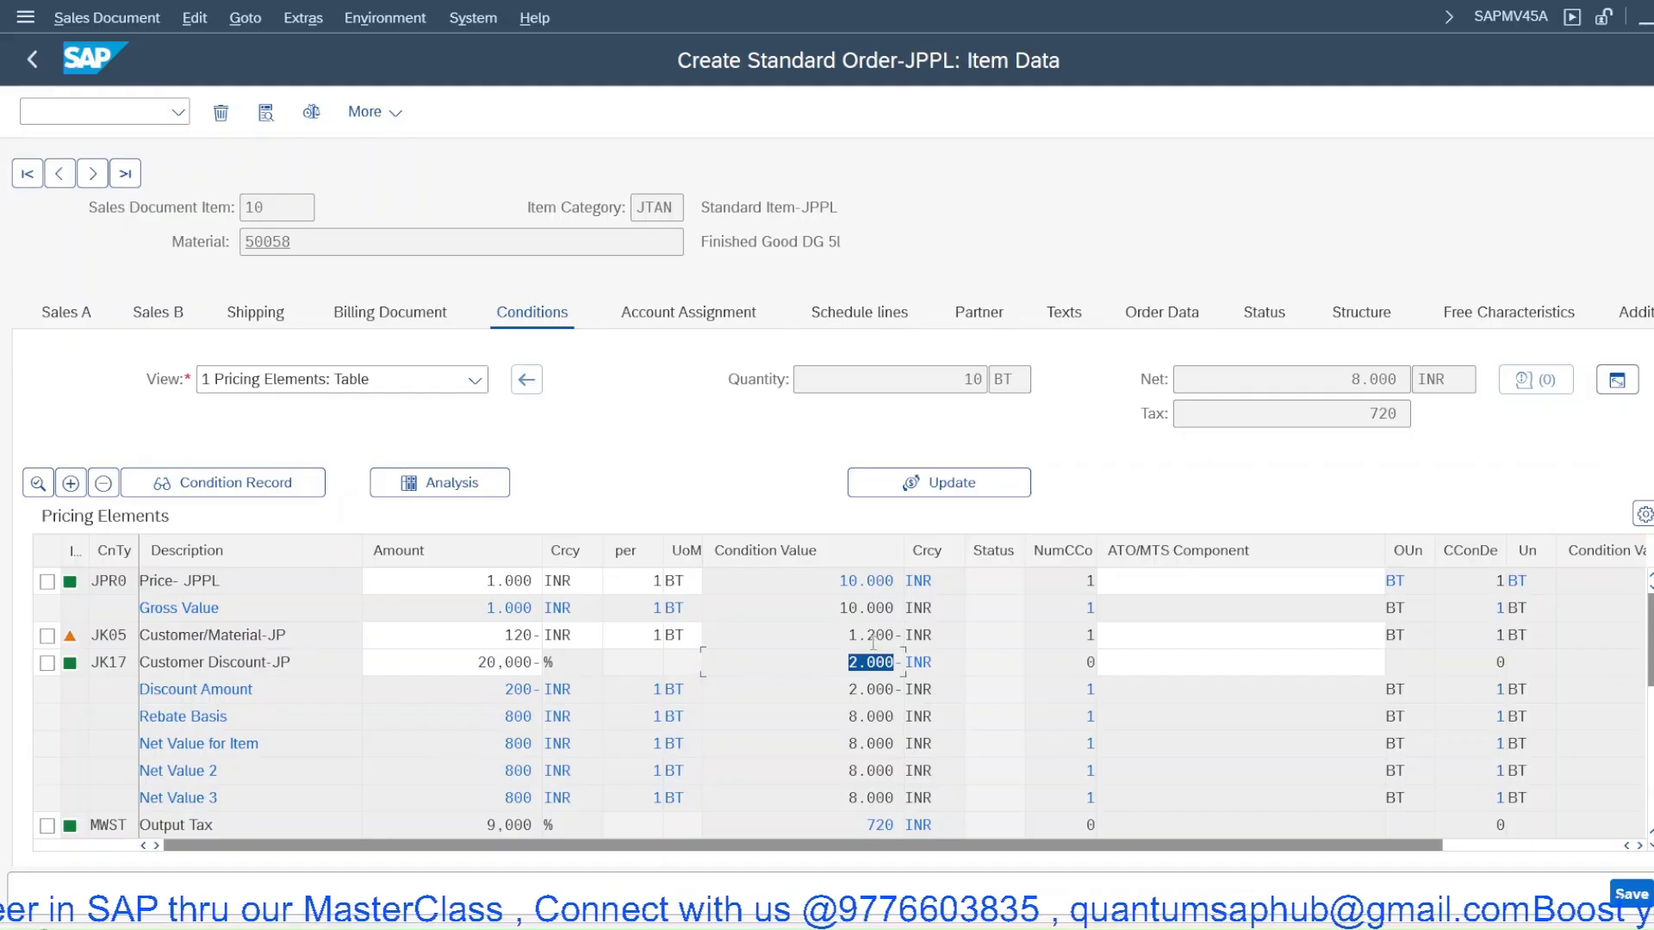
double_click(841, 692)
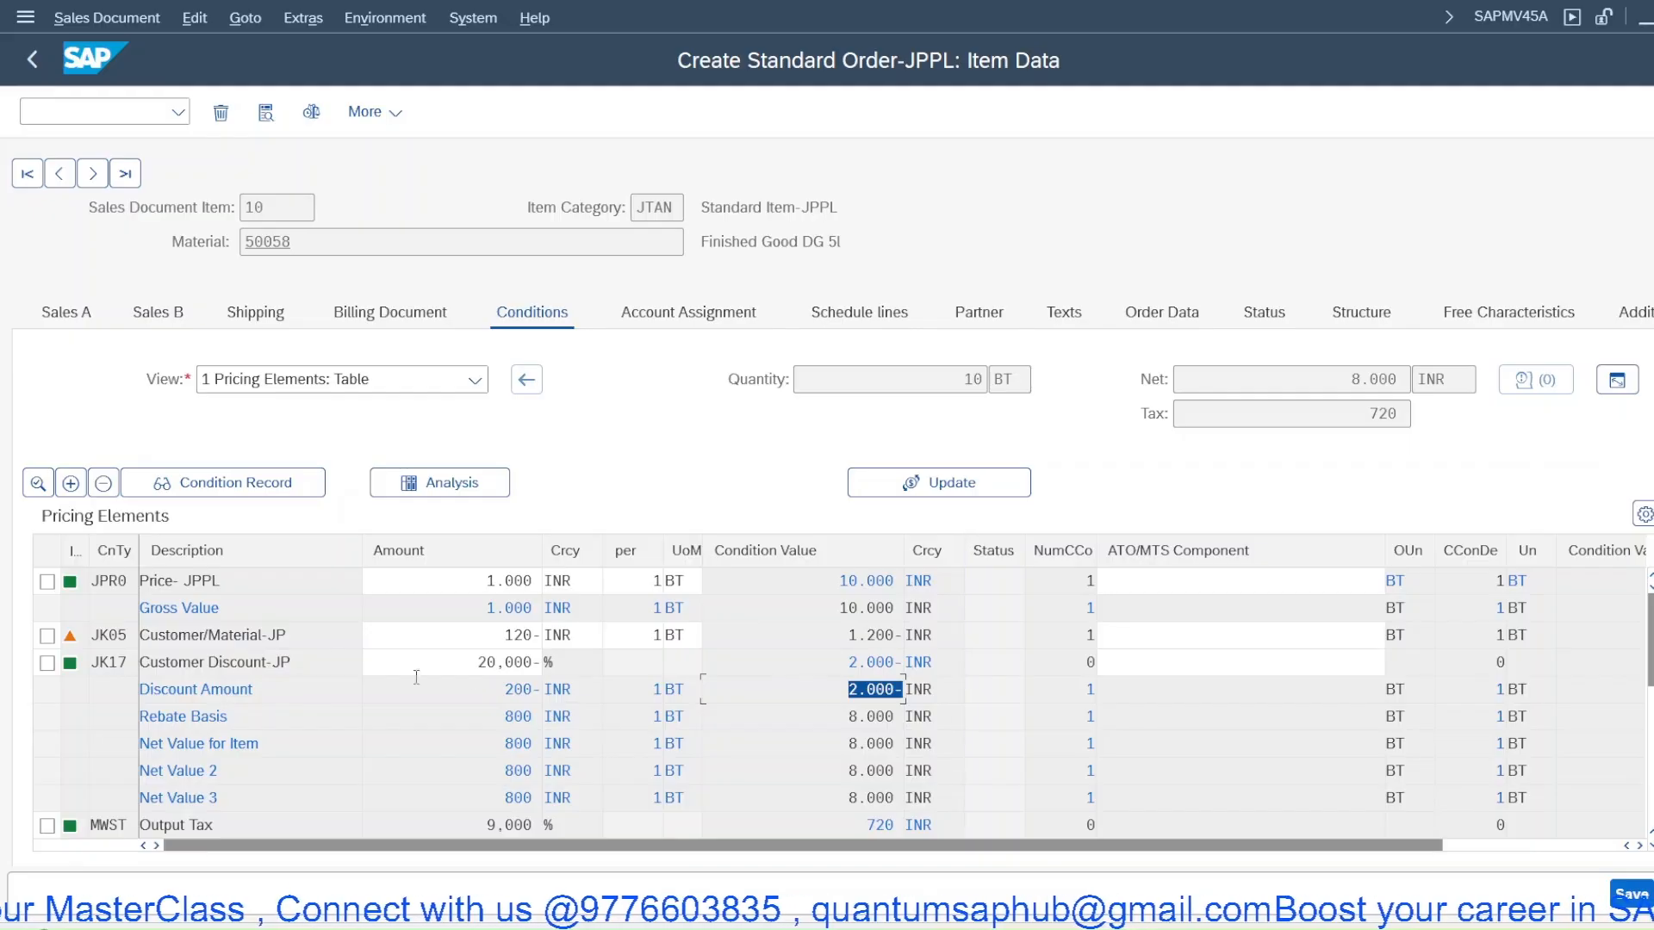
Set item 10's JK17 customer discount to 1% and check which of JK05 and JK17 is active
double_click(127, 661)
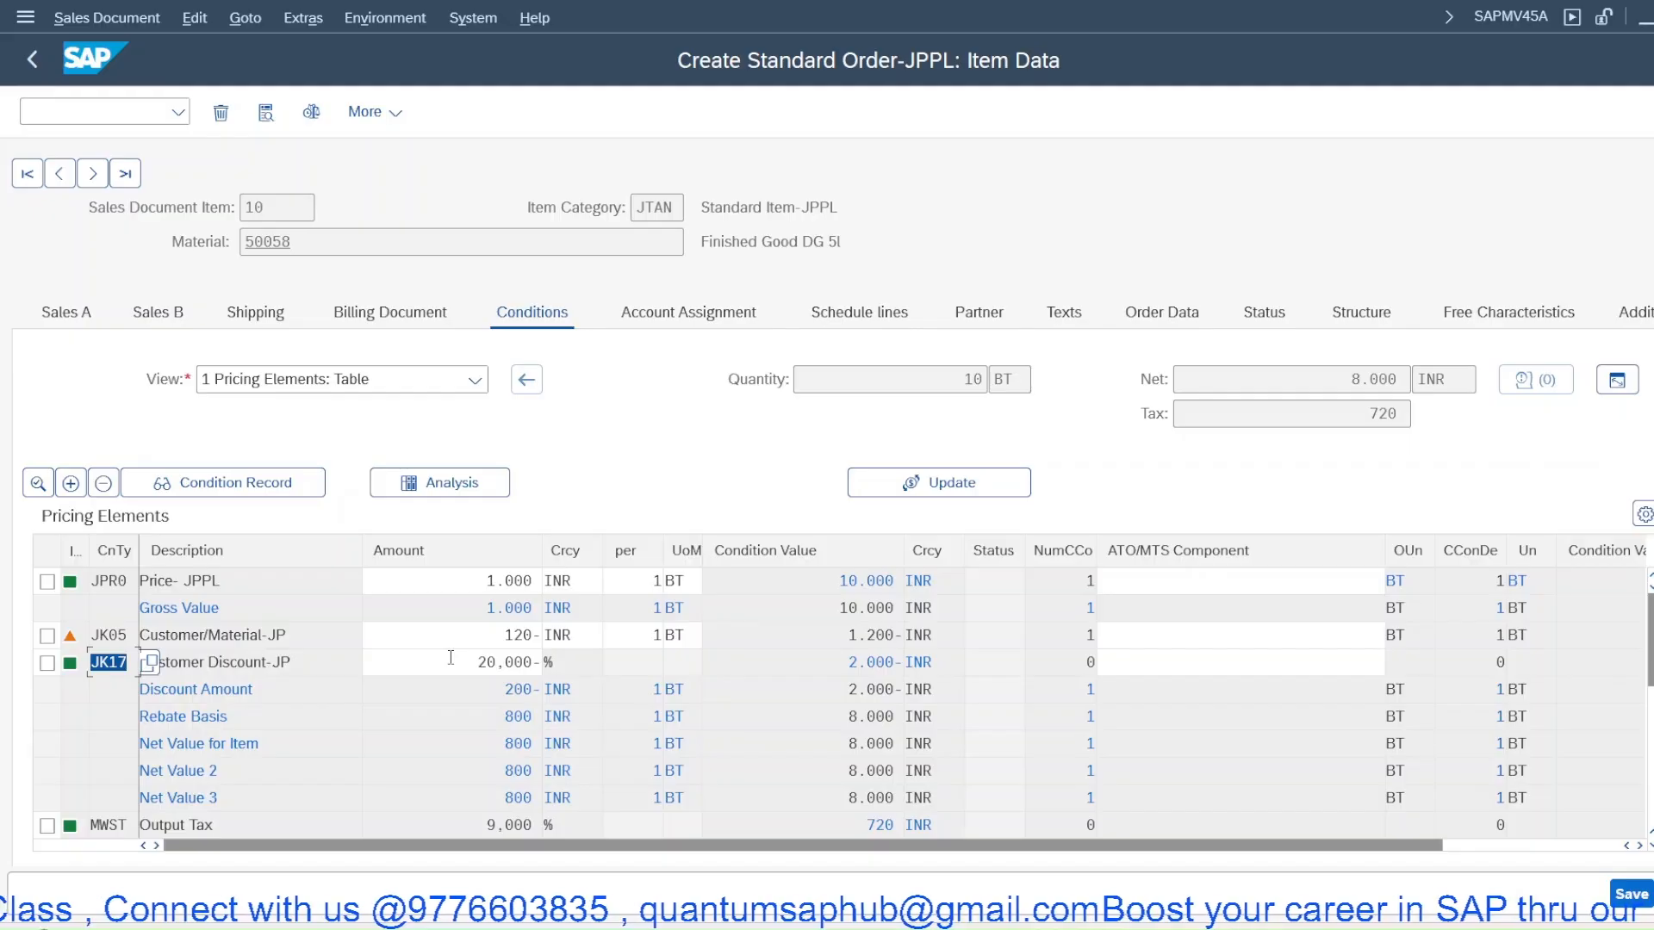
double_click(415, 664)
text(1)
key(Return)
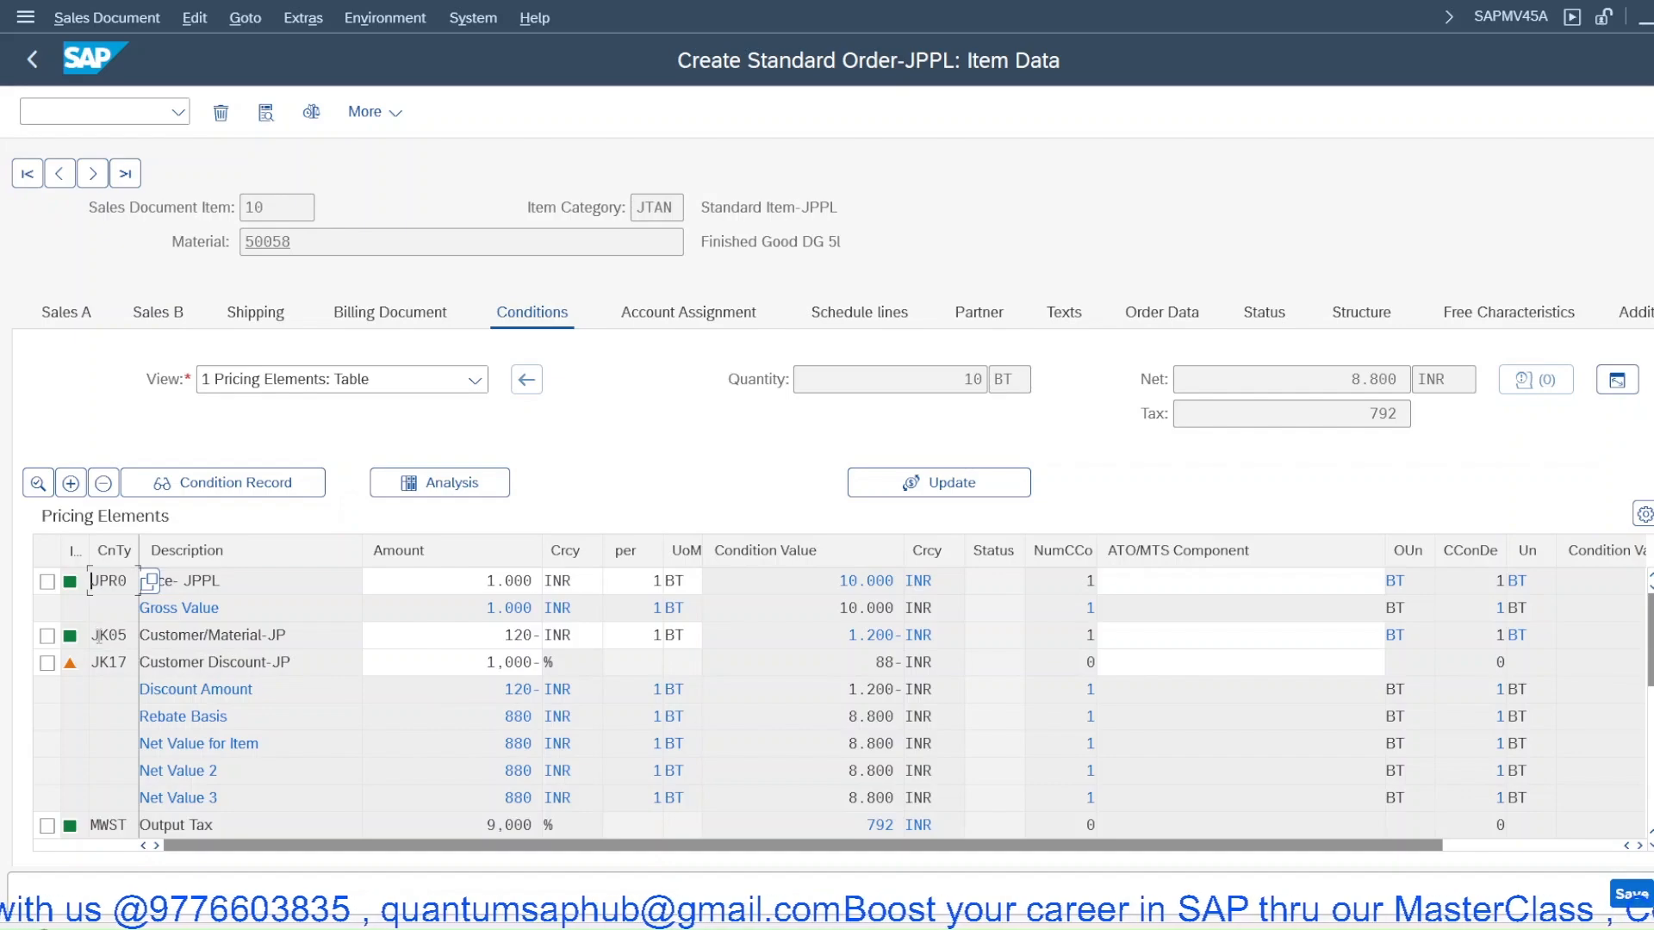
drag(97, 637, 131, 637)
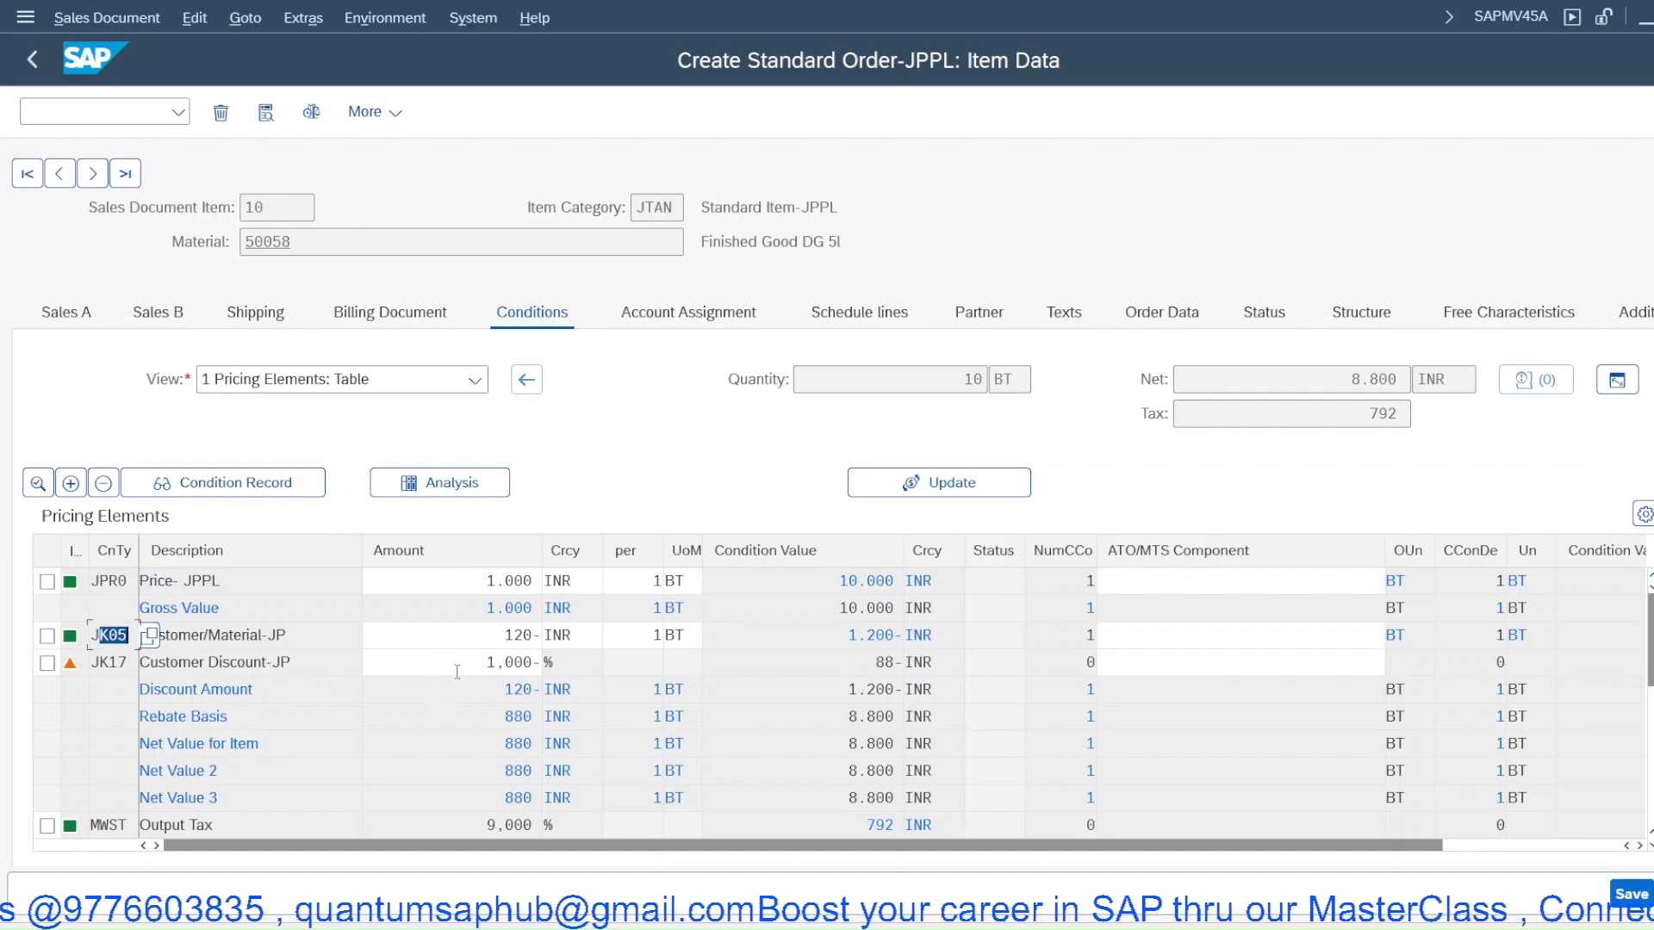
Set the JK17 customer discount to 20% and check the resulting discount amount
drag(478, 661, 608, 662)
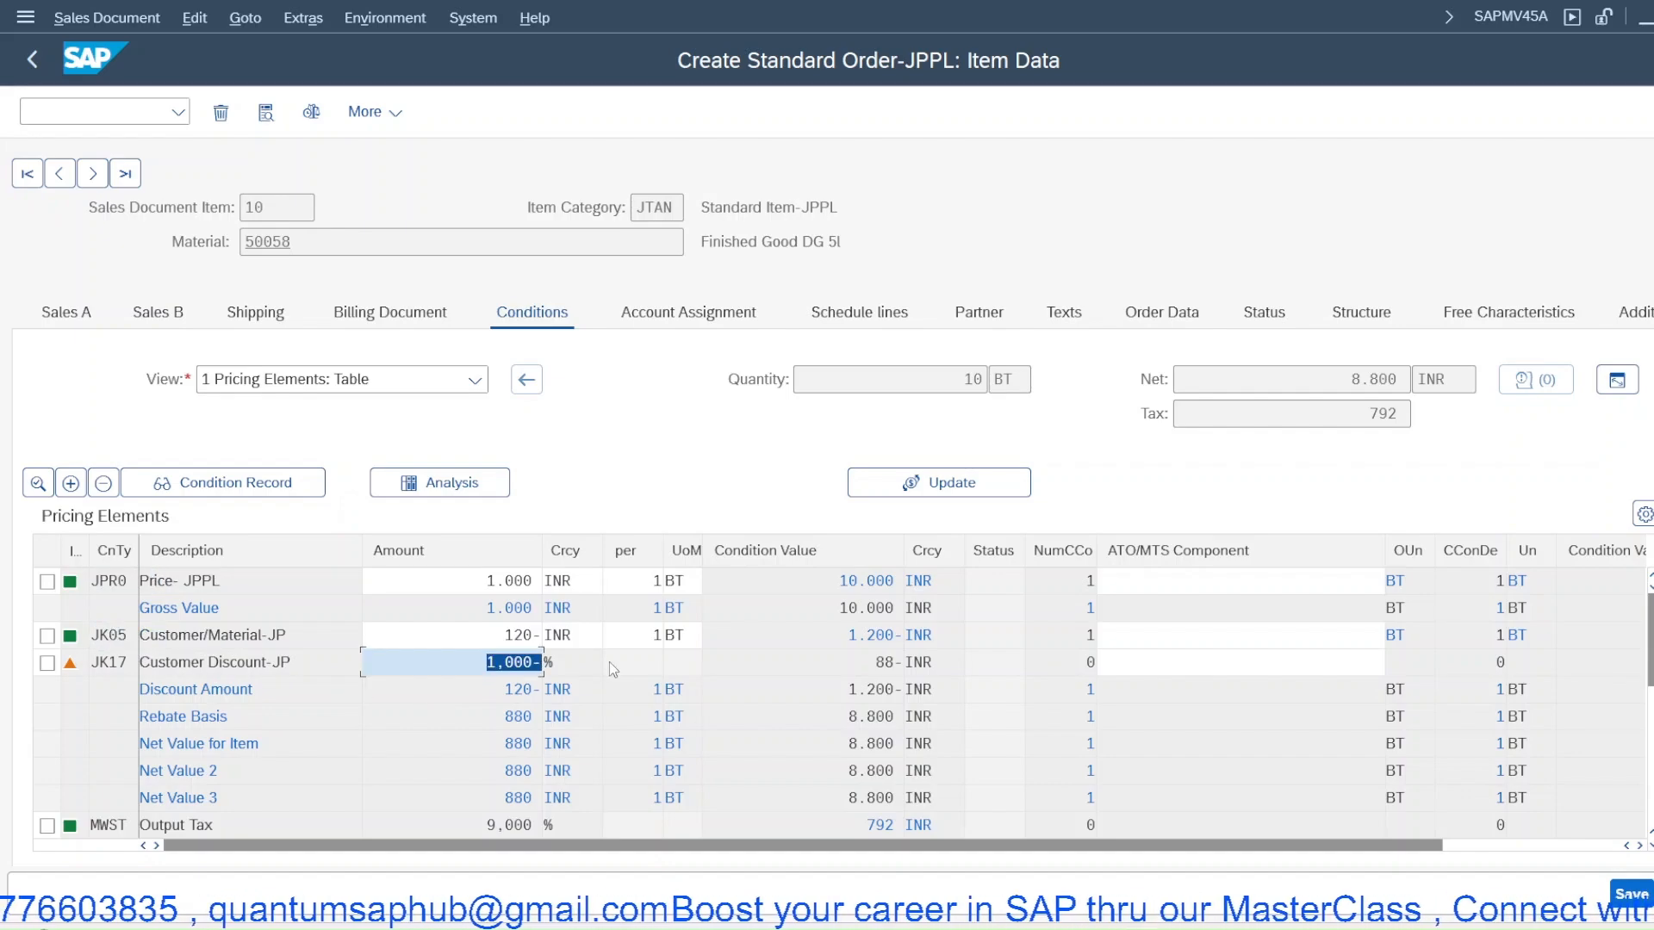
text(20)
key(Return)
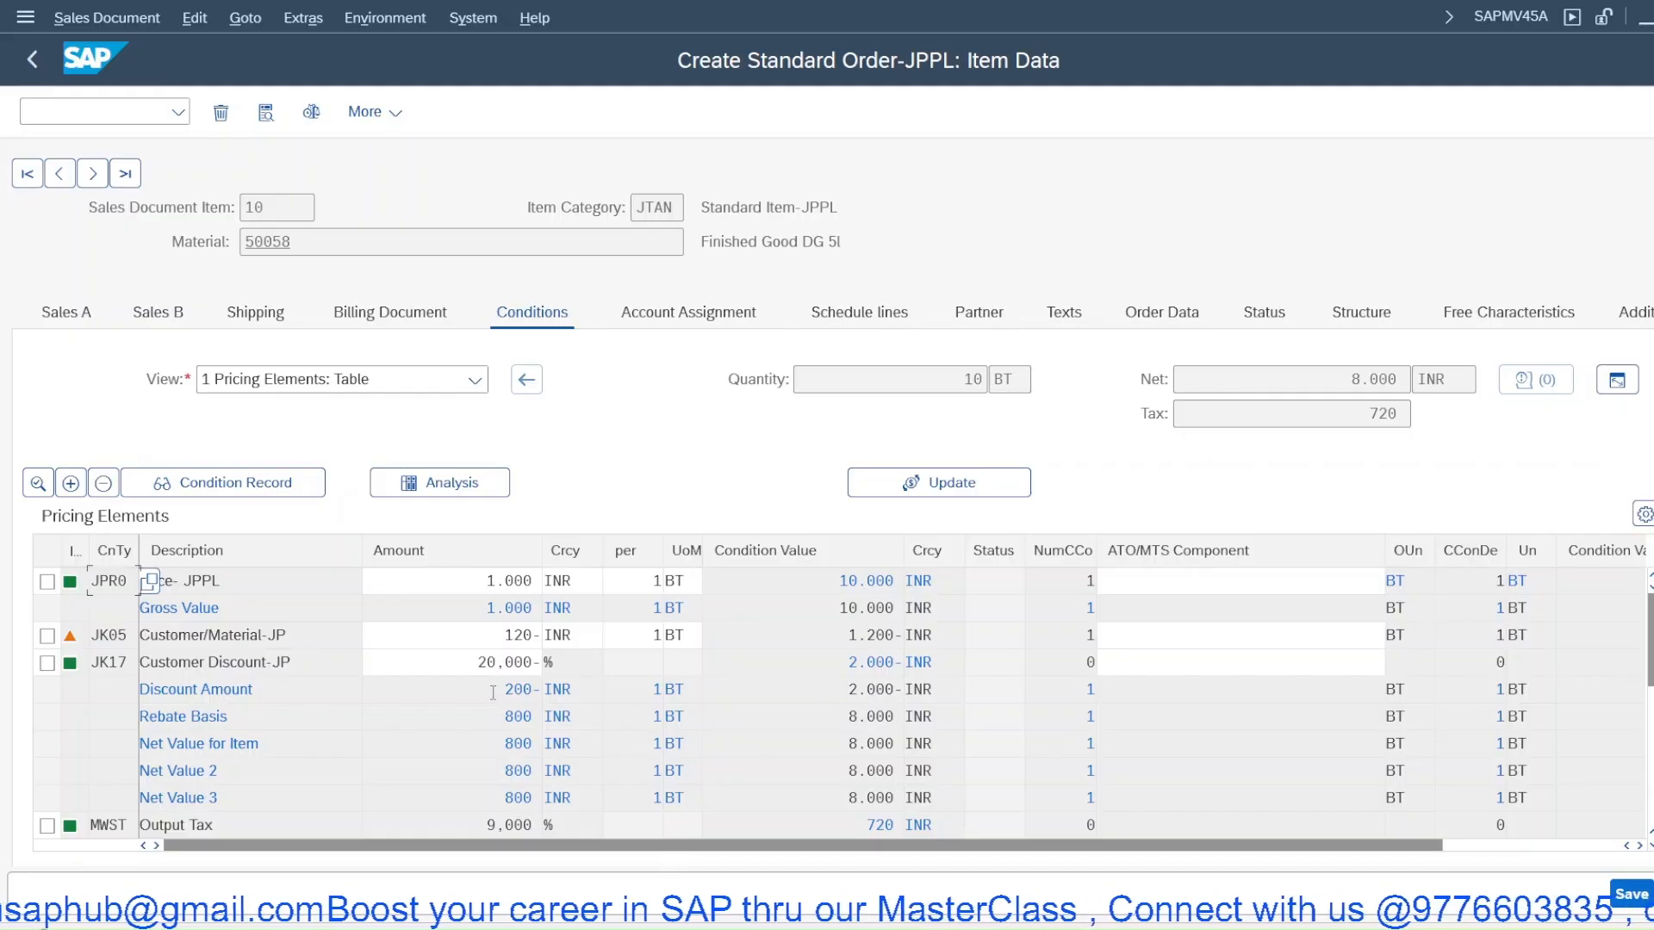
drag(493, 693, 552, 685)
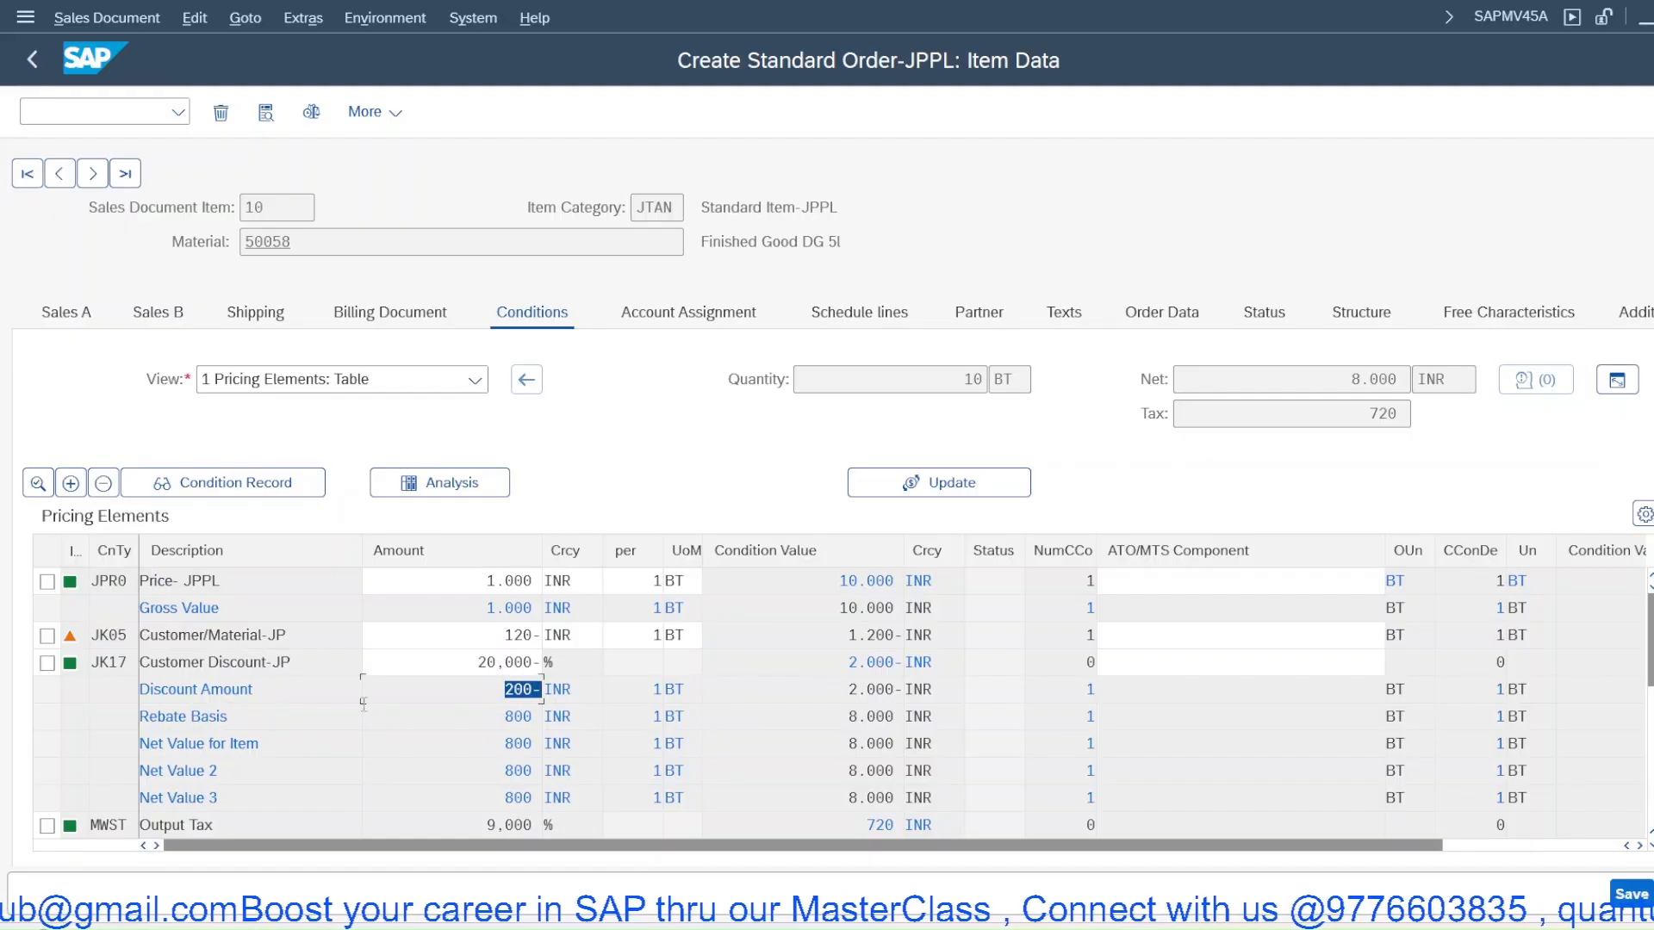
Set the JK17 customer discount back to 1% and review the discount amount, net values, tax and total
double_click(513, 662)
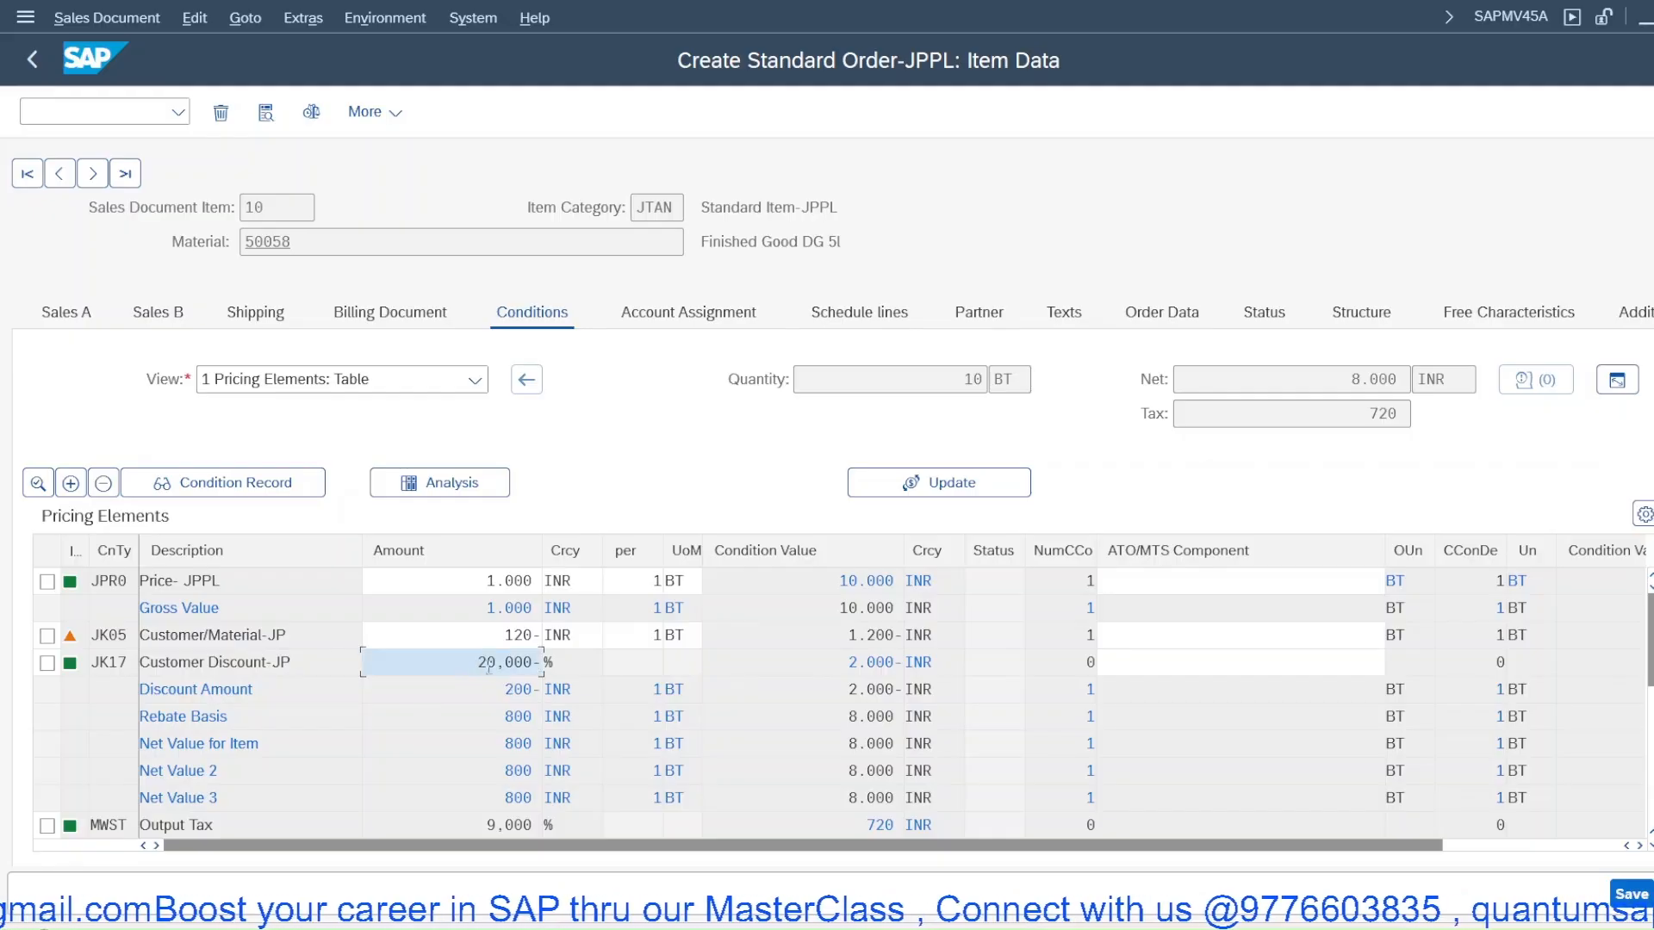
text(1)
key(Return)
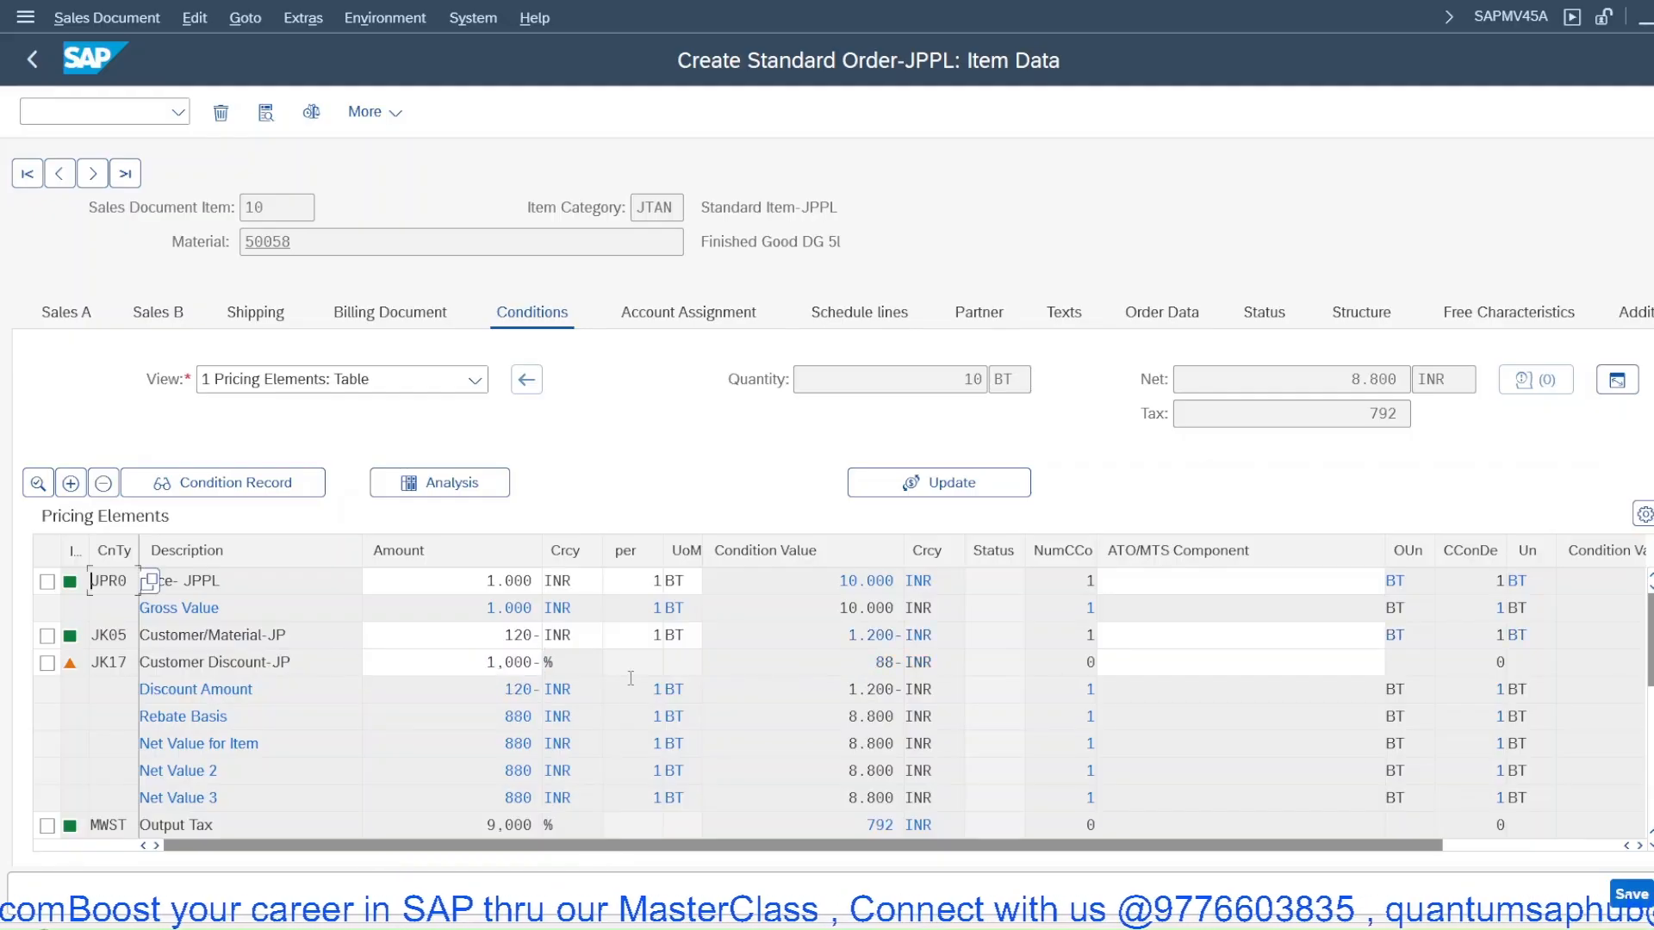
drag(491, 691, 550, 690)
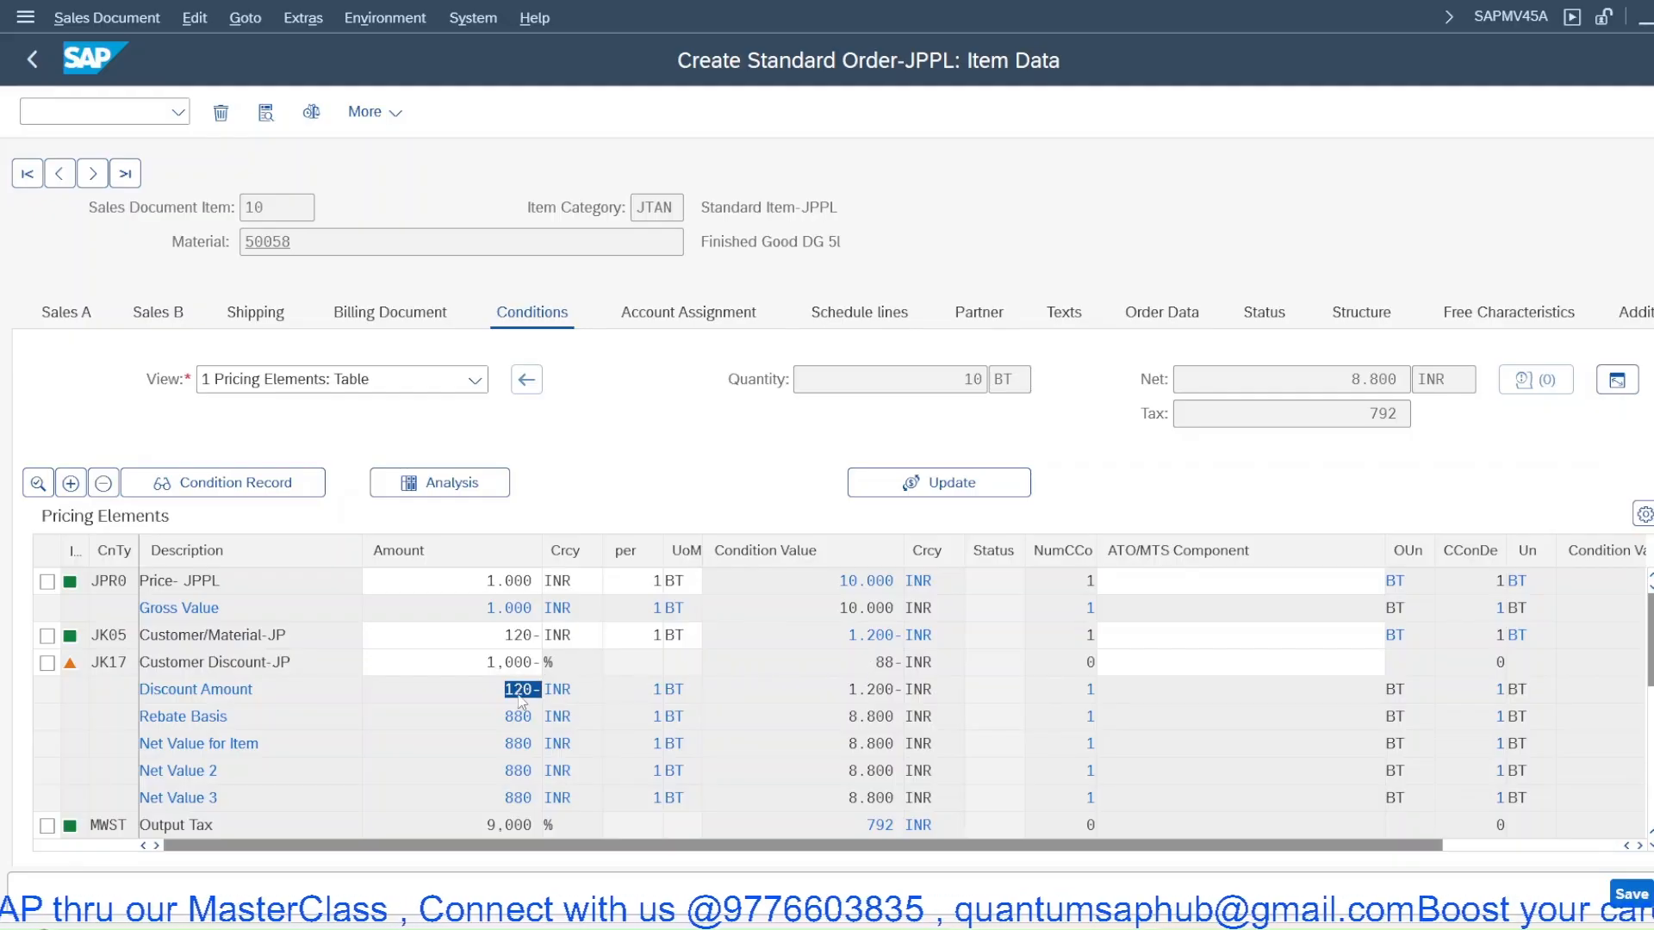
scroll(520, 693, down, 3)
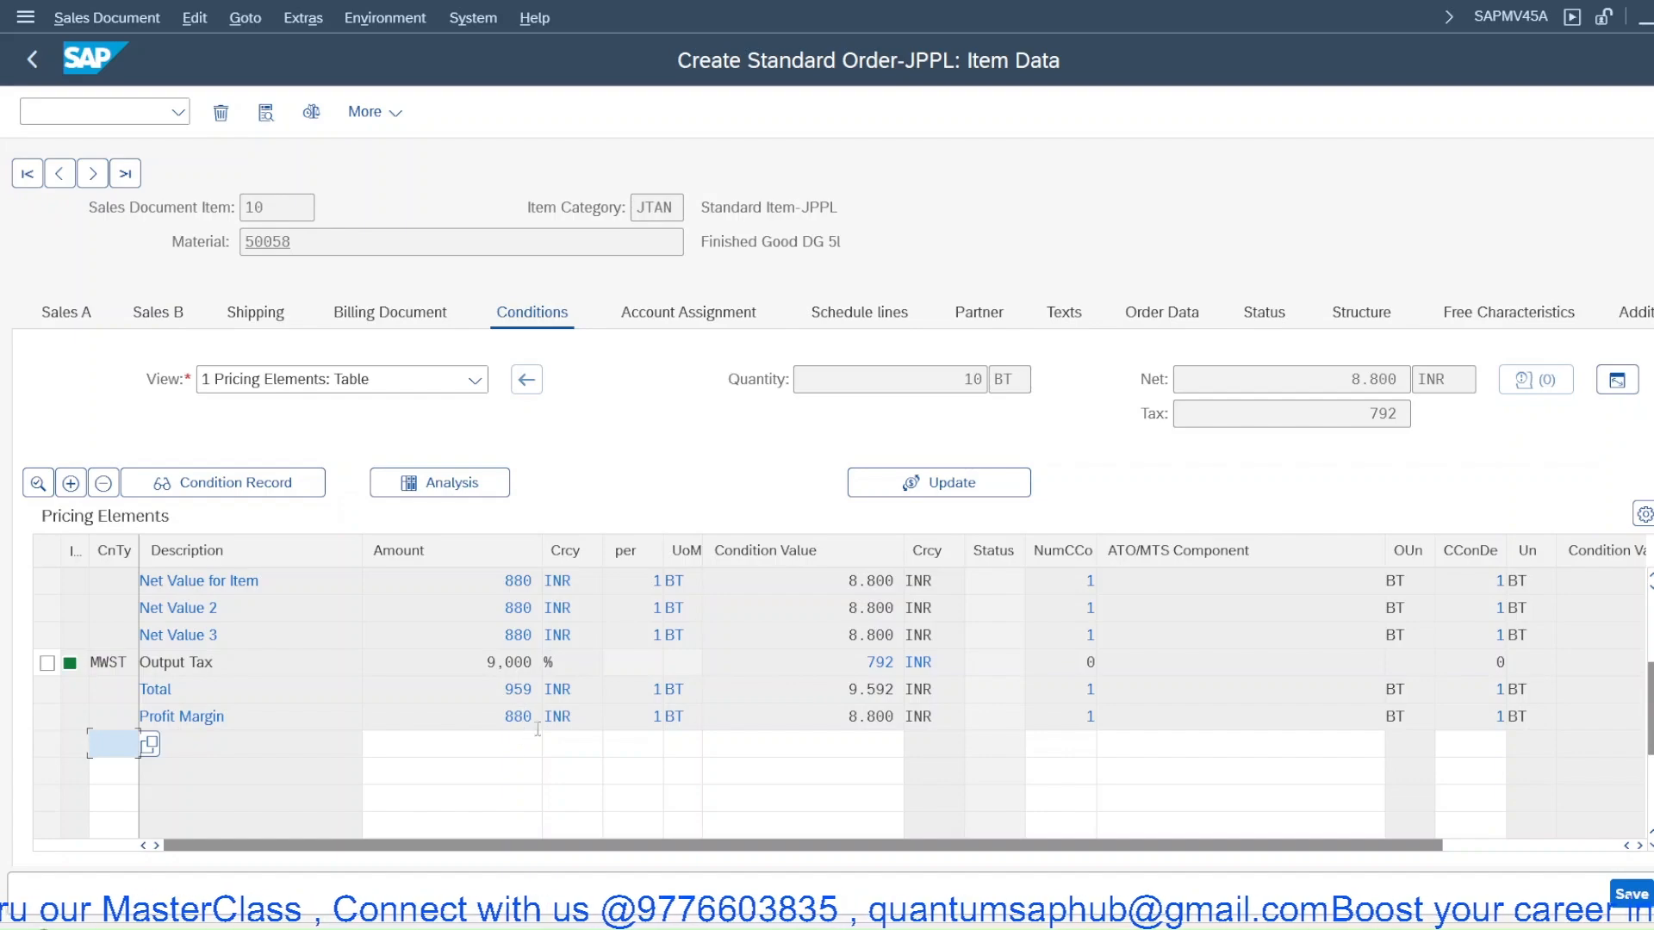
scroll(551, 728, up, 2)
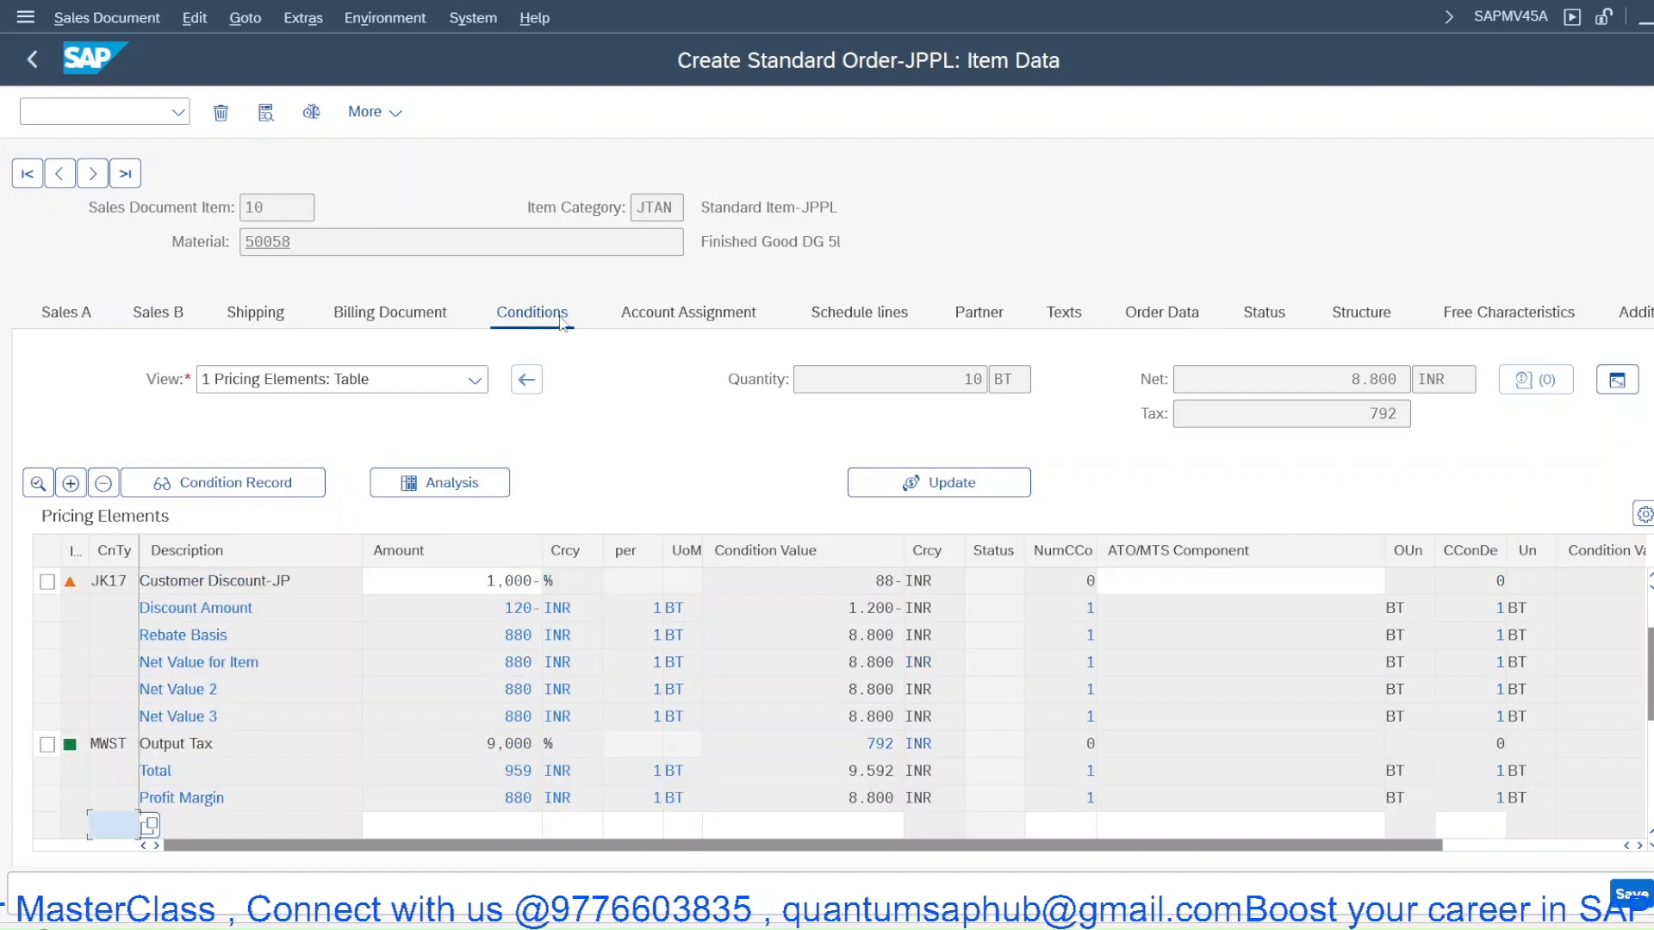
Update the item's pricing and acknowledge the credit check messages
click(941, 488)
click(1128, 805)
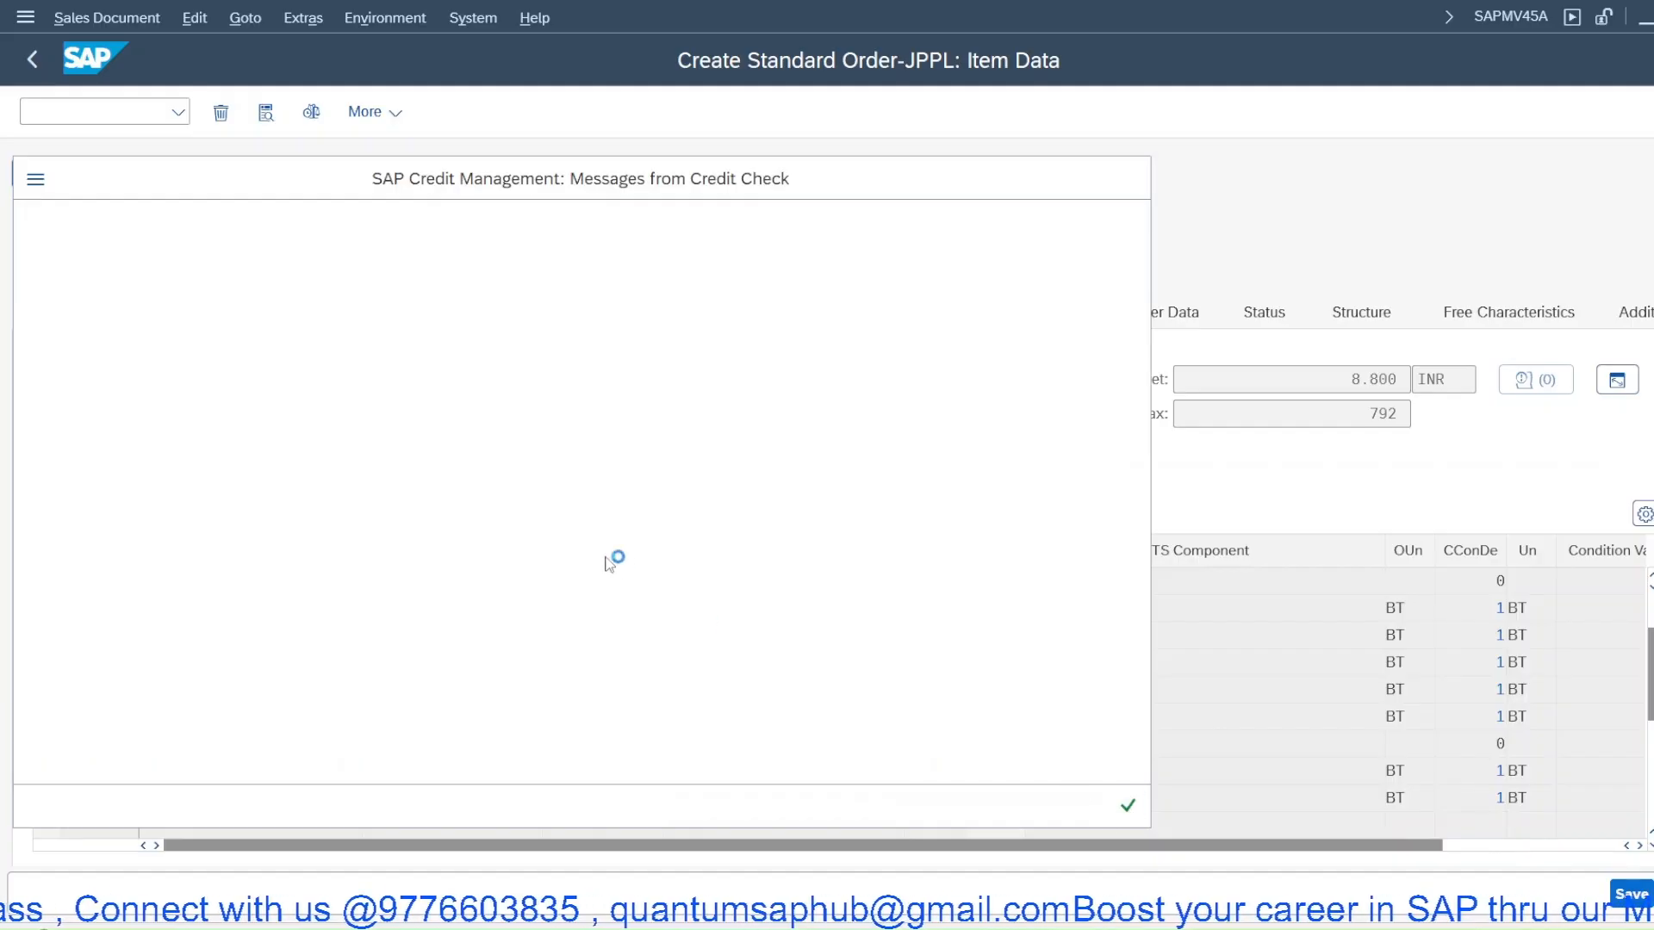